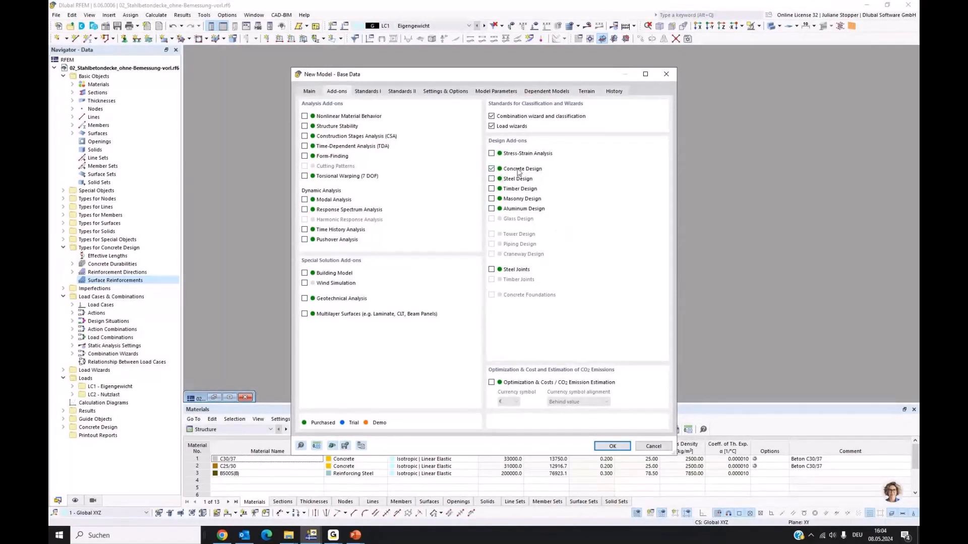
Create the new model with the Concrete Design add-on activated and EN 1992 as the concrete design standard.
{"action": "left_click", "coordinate": [492, 170]}
{"action": "left_click", "coordinate": [370, 92]}
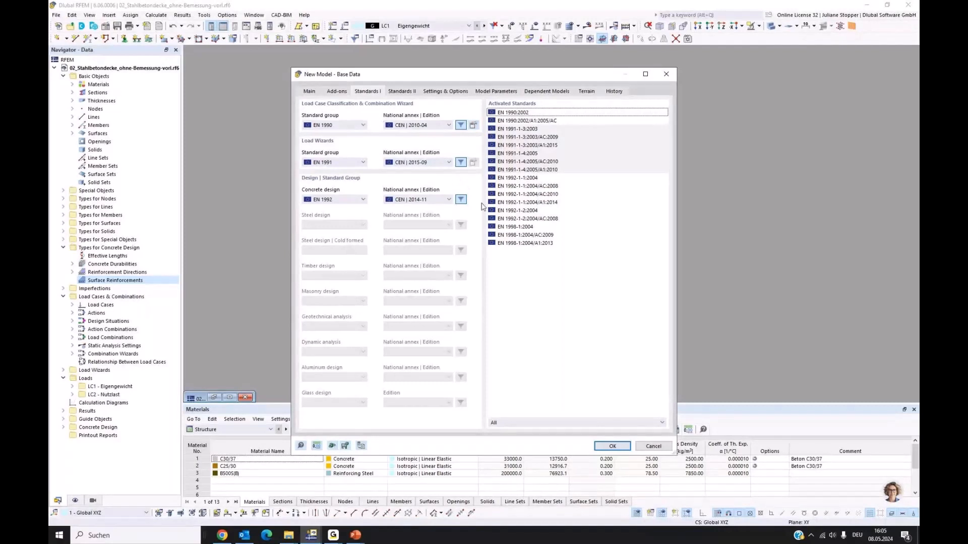
{"action": "left_click", "coordinate": [612, 446]}
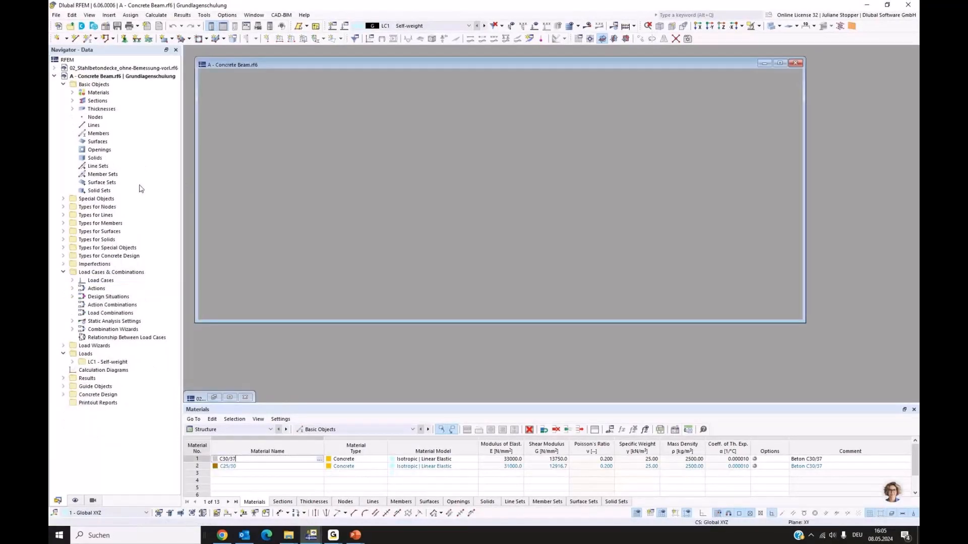
Maximize the Concrete Beam model window and enlarge the Materials table upward.
{"action": "left_click", "coordinate": [780, 63]}
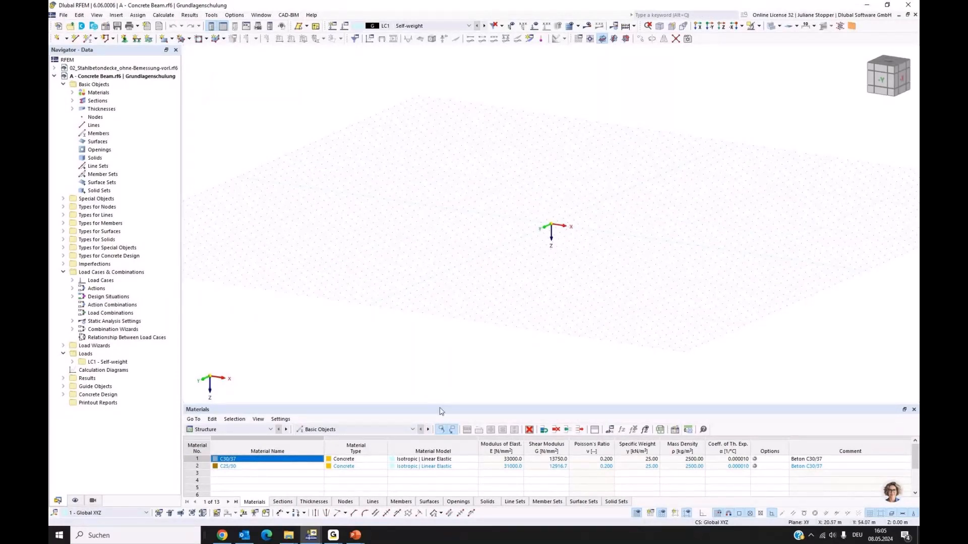
{"action": "left_click_drag", "start_coordinate": [443, 402], "coordinate": [440, 364]}
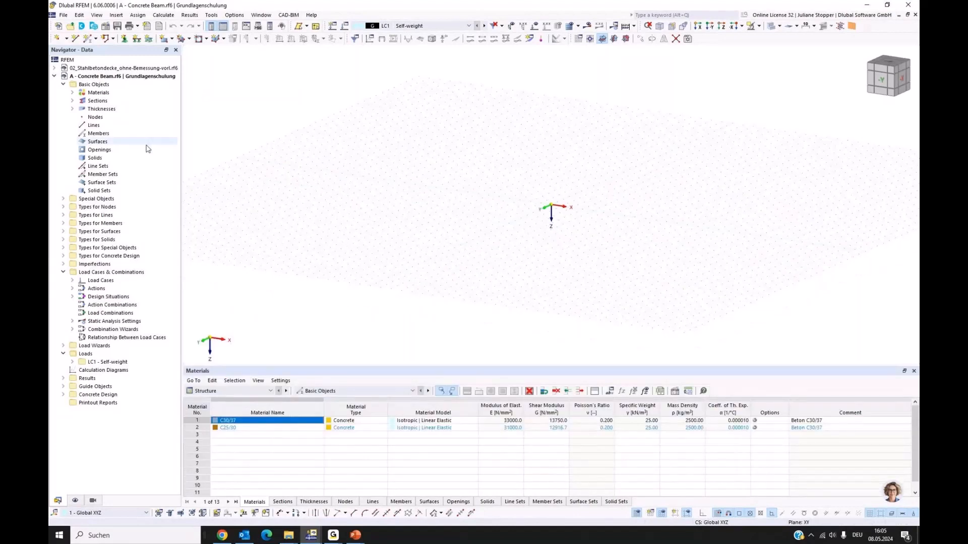
Delete all unassigned basic objects from the Concrete Beam model, including the remaining unassigned material.
{"action": "left_click", "coordinate": [72, 93]}
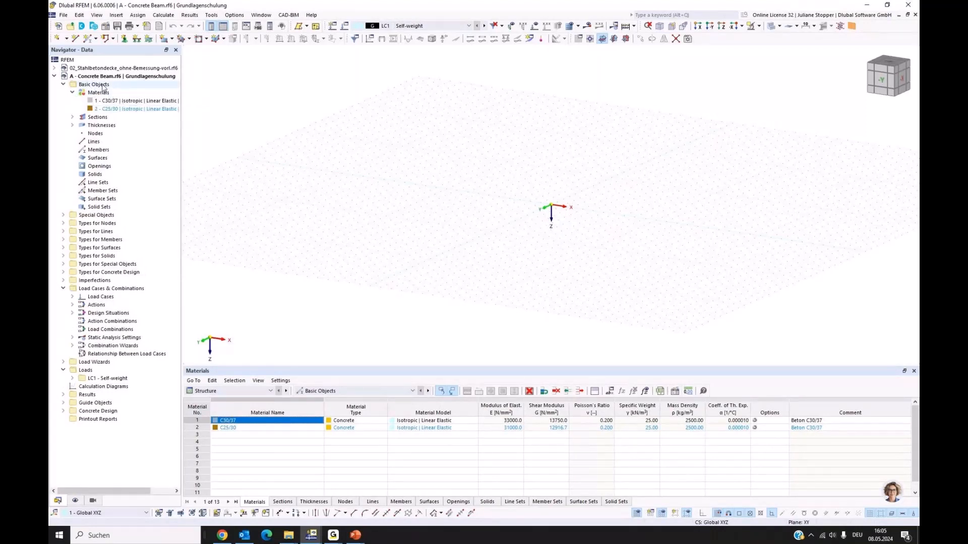
{"action": "right_click", "coordinate": [102, 86]}
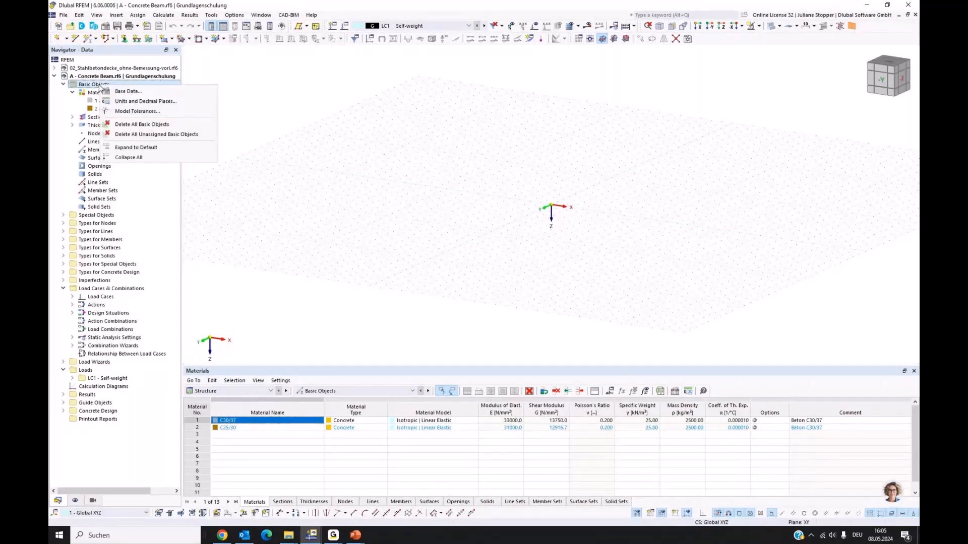
{"action": "left_click", "coordinate": [125, 135]}
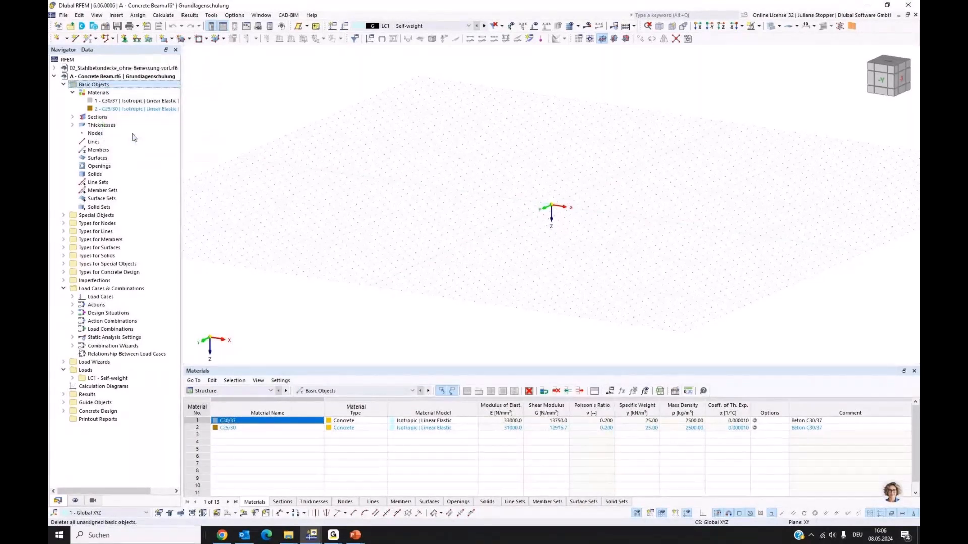
{"action": "right_click", "coordinate": [103, 92]}
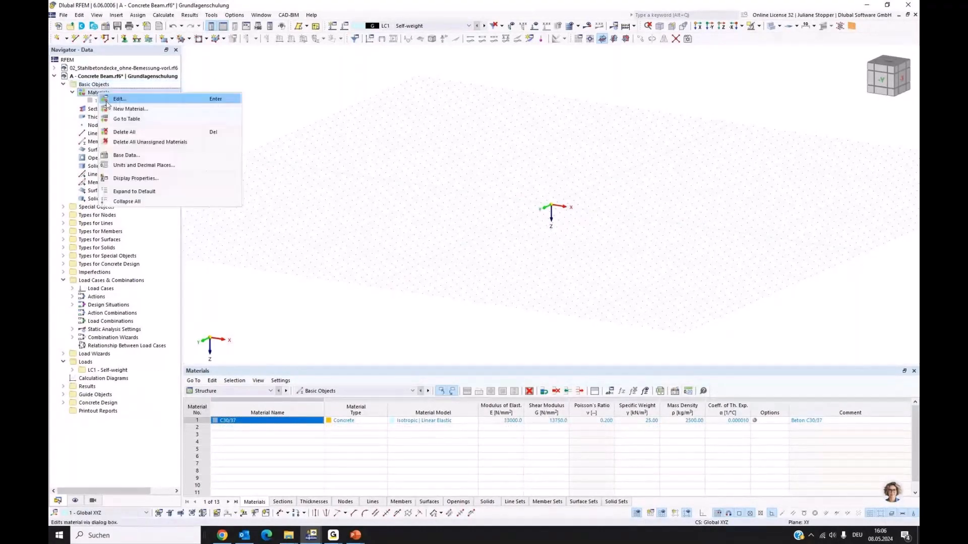
{"action": "left_click", "coordinate": [126, 142]}
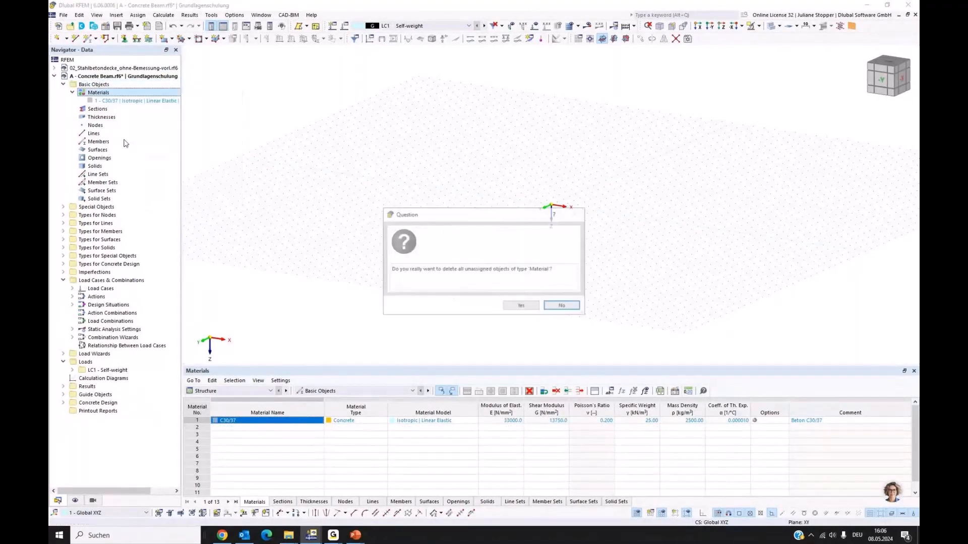
{"action": "left_click", "coordinate": [521, 307]}
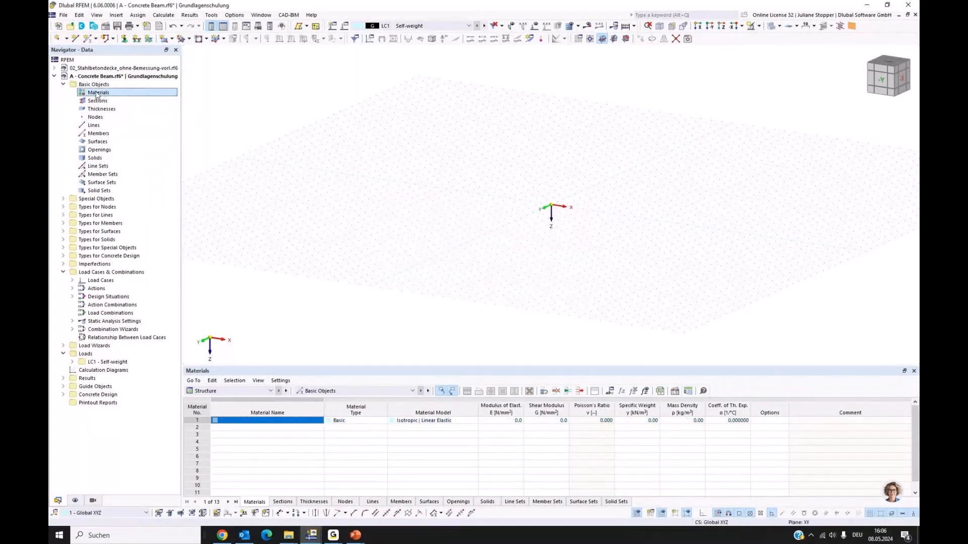
Create material 1 as C30/37 from the material library, filtered to region European Union and material type Concrete.
{"action": "double_click", "coordinate": [97, 94]}
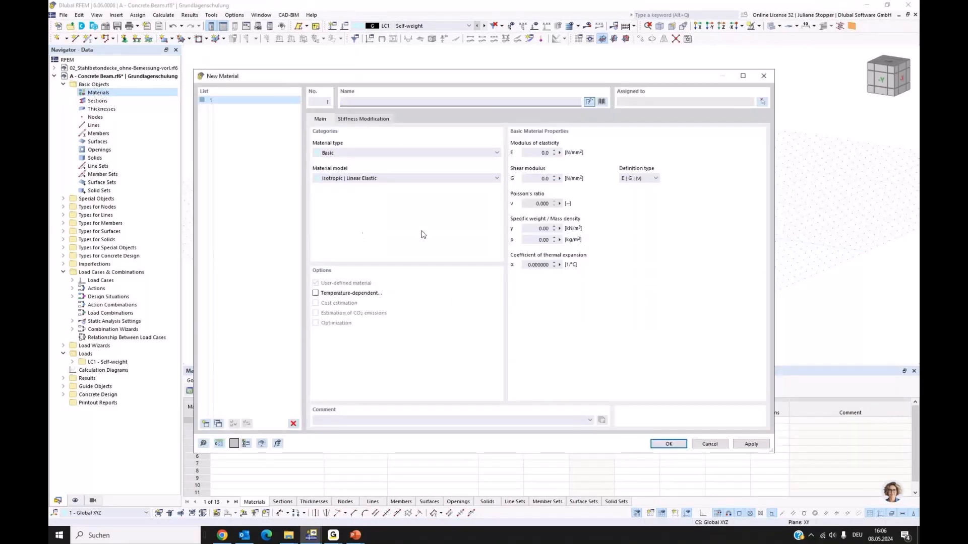
{"action": "left_click", "coordinate": [601, 101]}
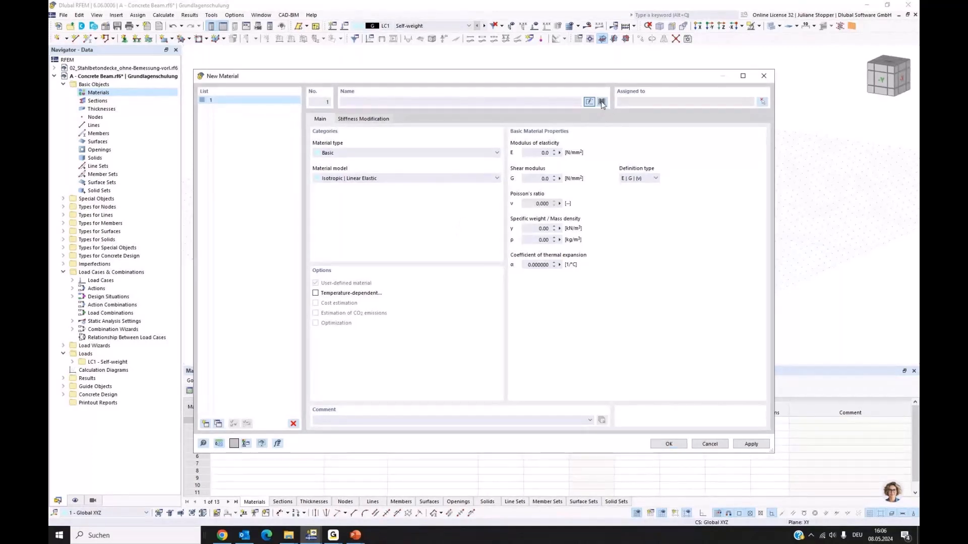
{"action": "left_click_drag", "start_coordinate": [567, 122], "coordinate": [570, 118]}
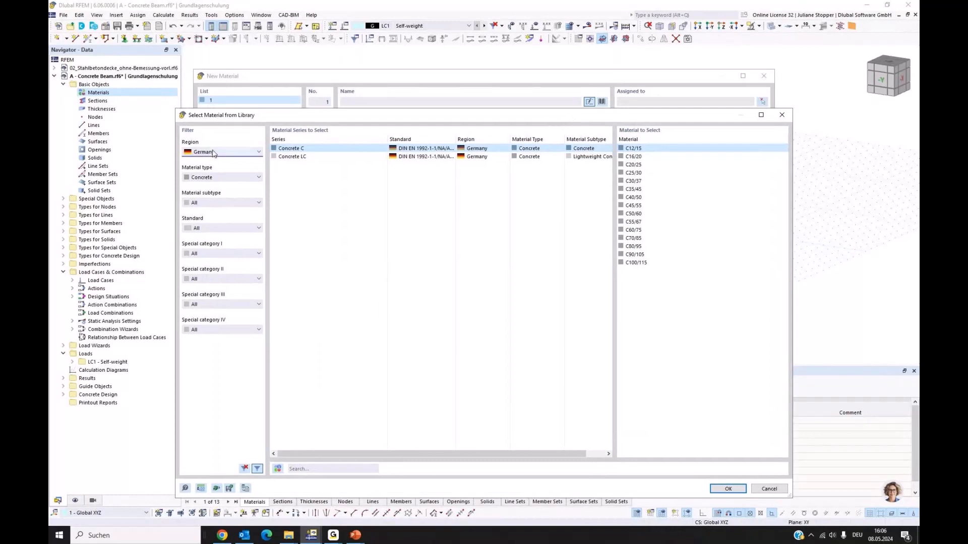
{"action": "left_click", "coordinate": [257, 153]}
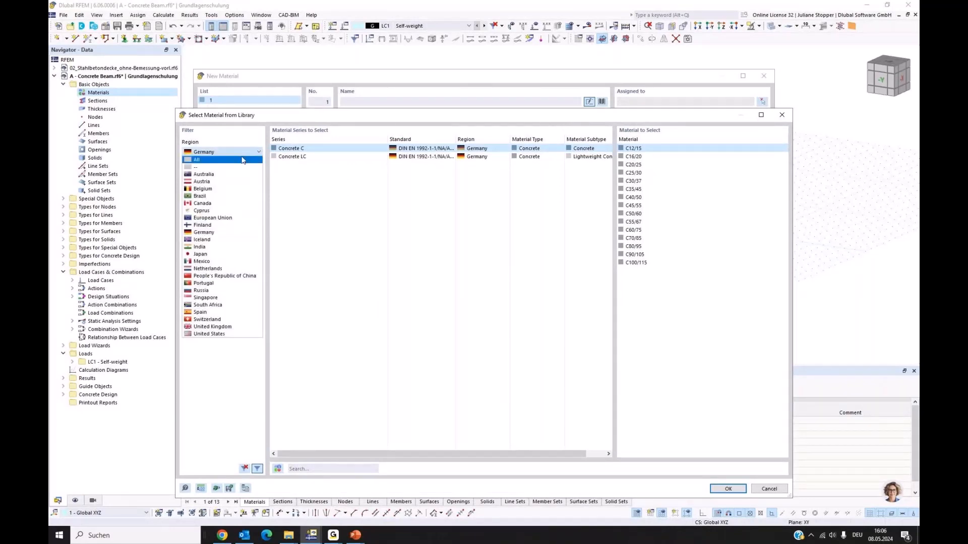
{"action": "left_click", "coordinate": [261, 218]}
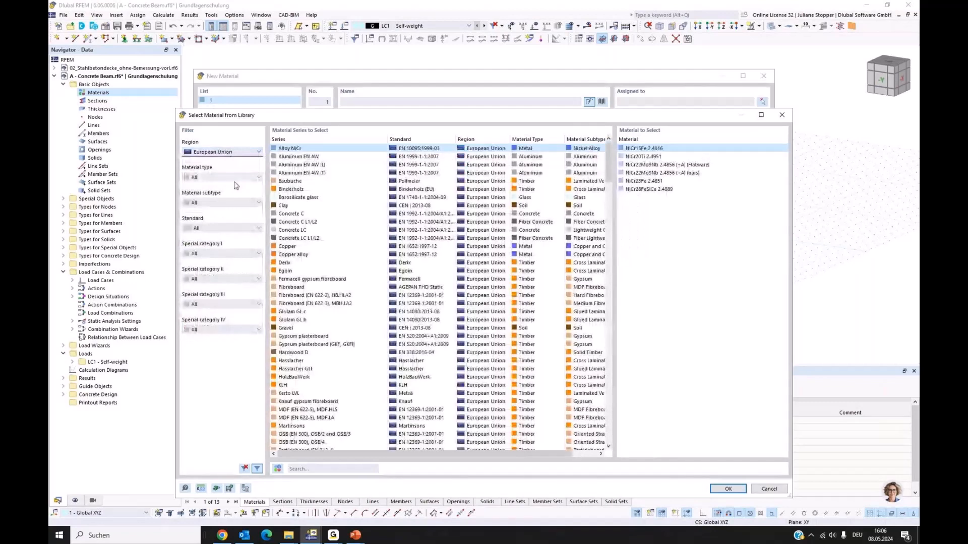
{"action": "left_click", "coordinate": [205, 178]}
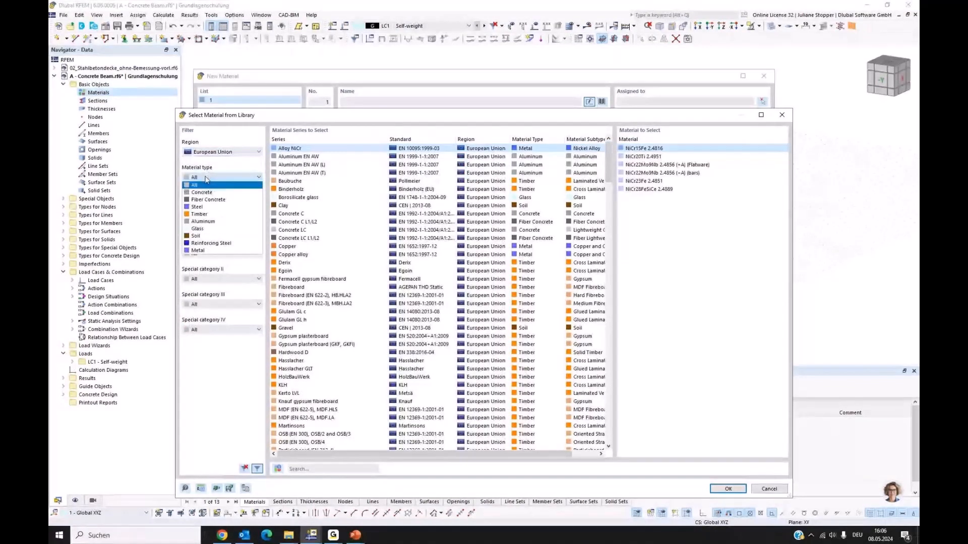
{"action": "left_click", "coordinate": [203, 192]}
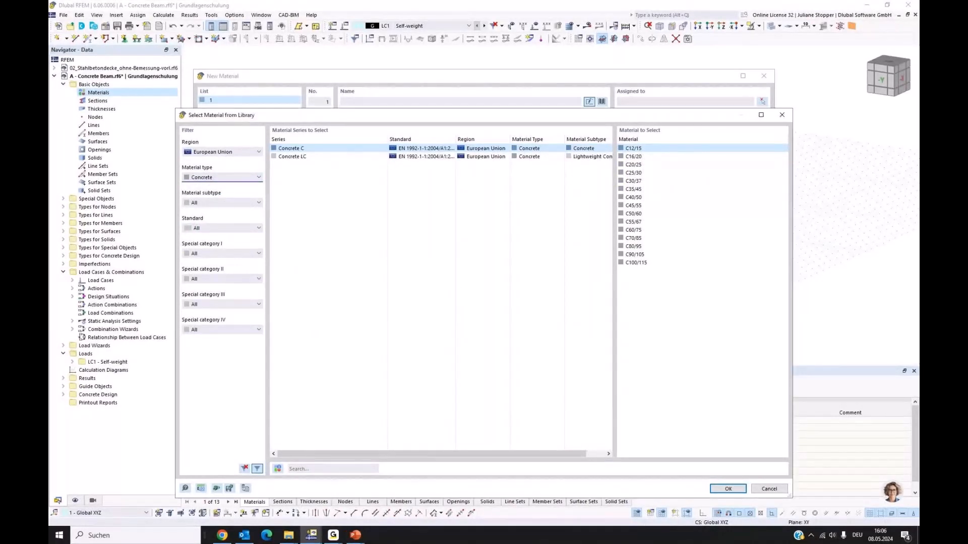
{"action": "left_click", "coordinate": [632, 181]}
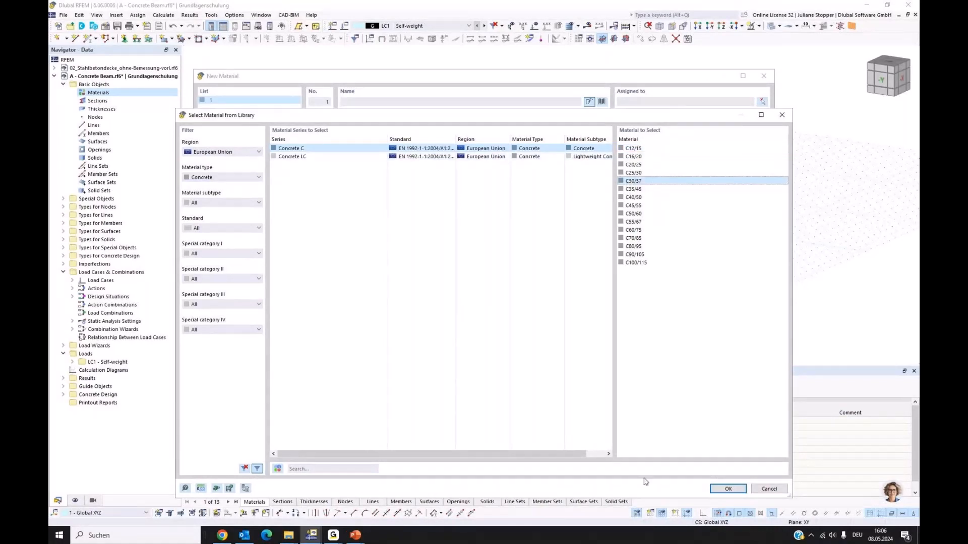
{"action": "left_click", "coordinate": [728, 489]}
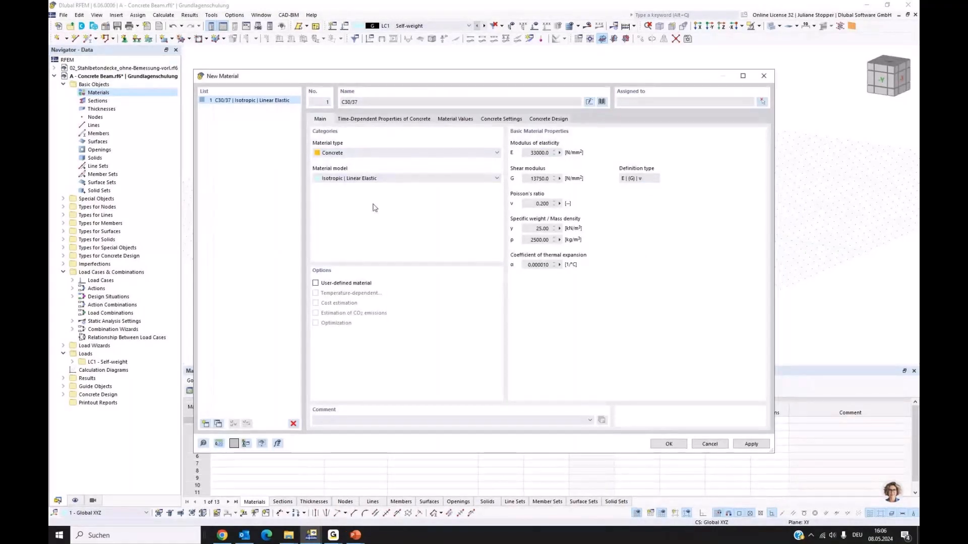
Add reinforcing steel B500S(A) according to EN 1992-1-1:2004/A1:2014 as material 2 and save both materials.
{"action": "left_click", "coordinate": [205, 424]}
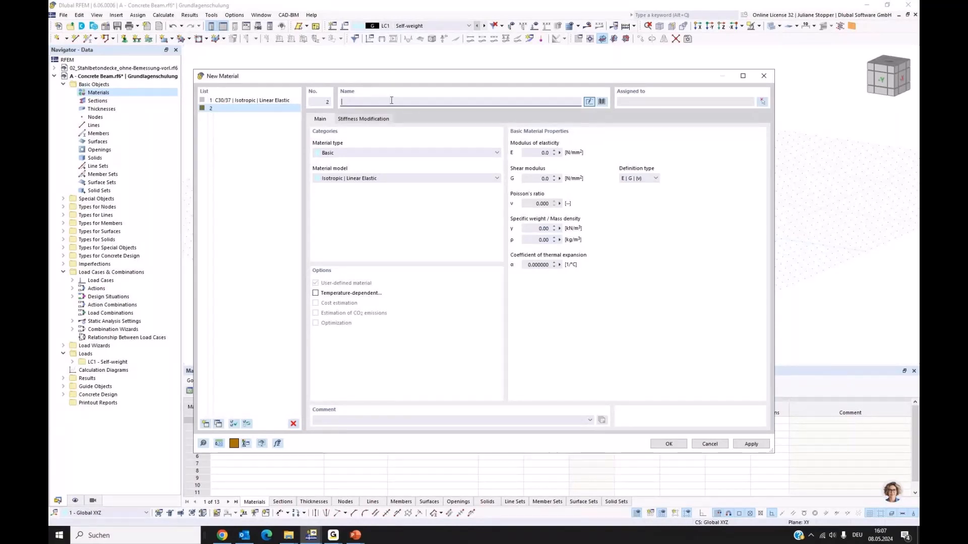
{"action": "type", "text": "b5"}
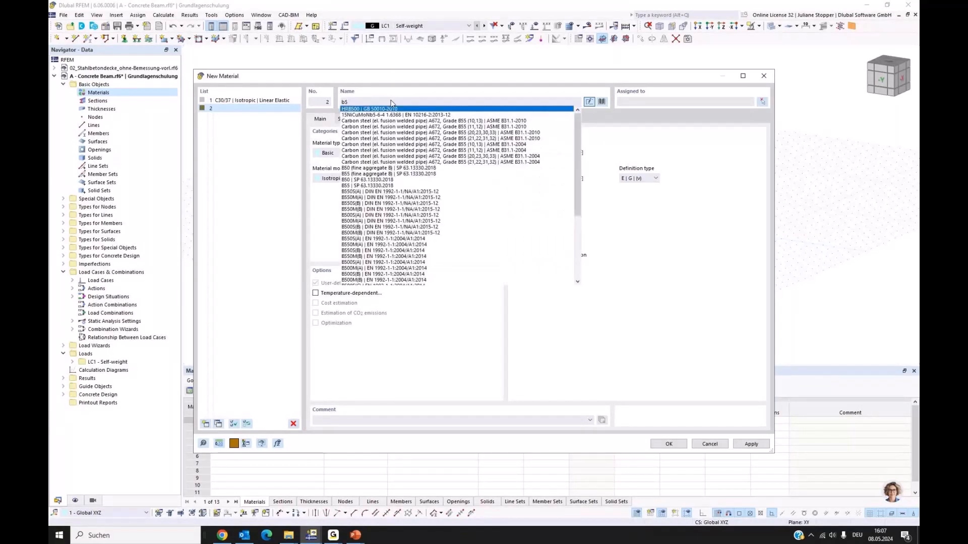
{"action": "type", "text": "00s"}
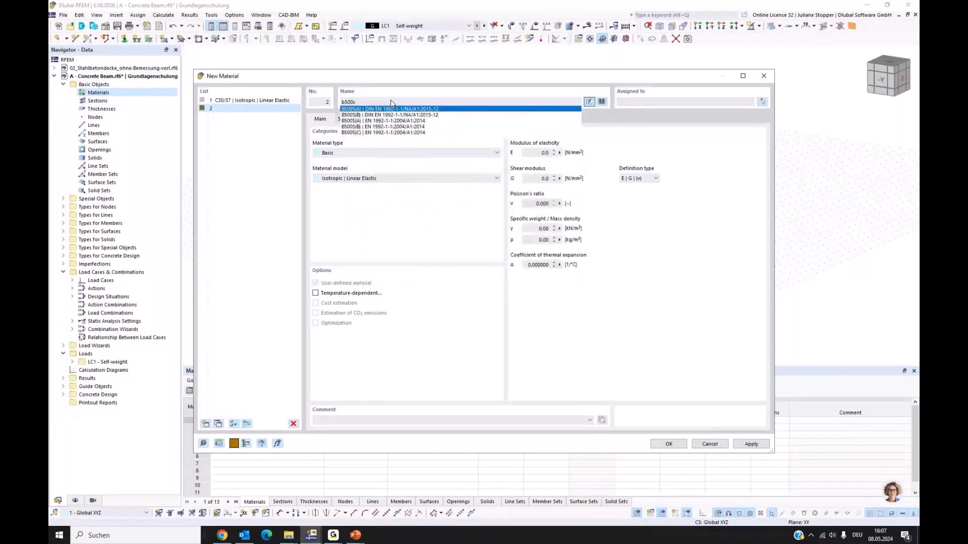
{"action": "left_click", "coordinate": [355, 122]}
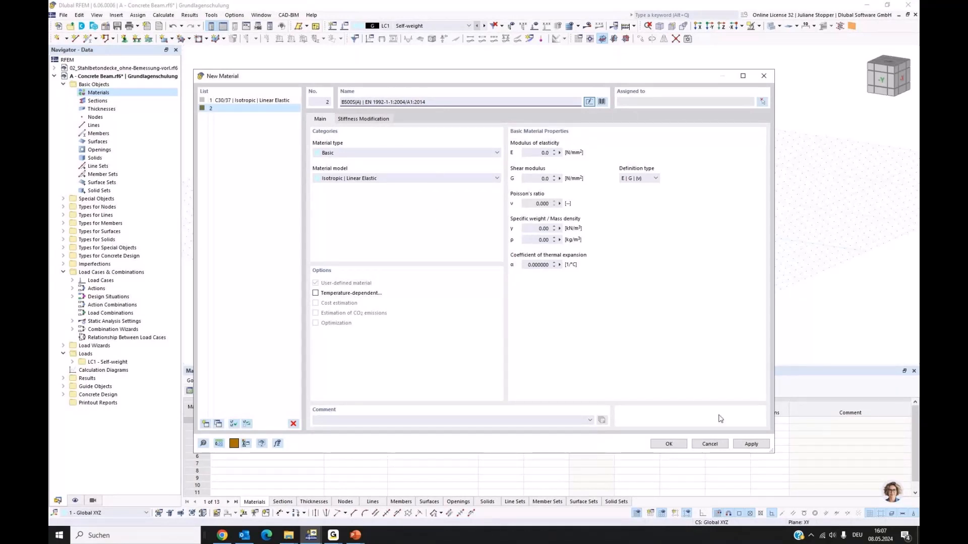
{"action": "left_click", "coordinate": [751, 444]}
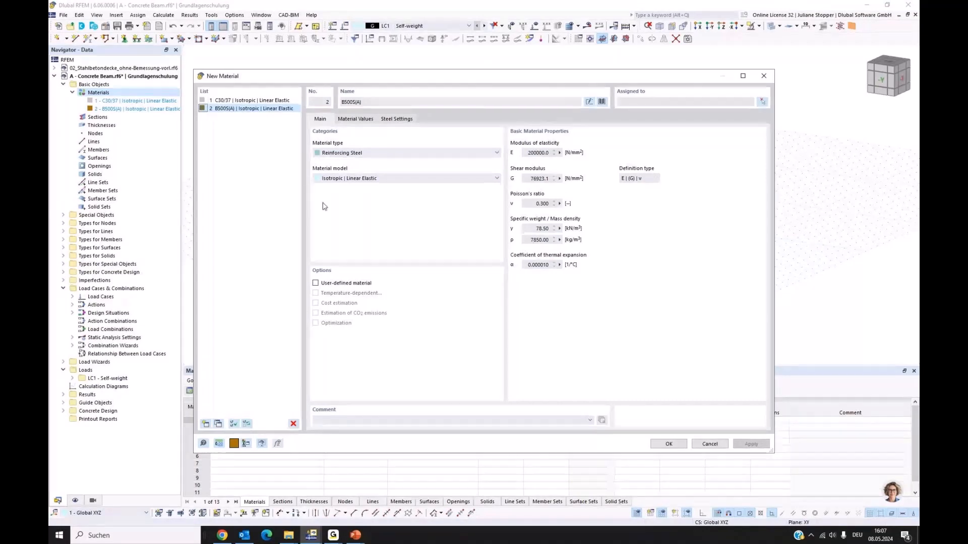
{"action": "left_click", "coordinate": [668, 444]}
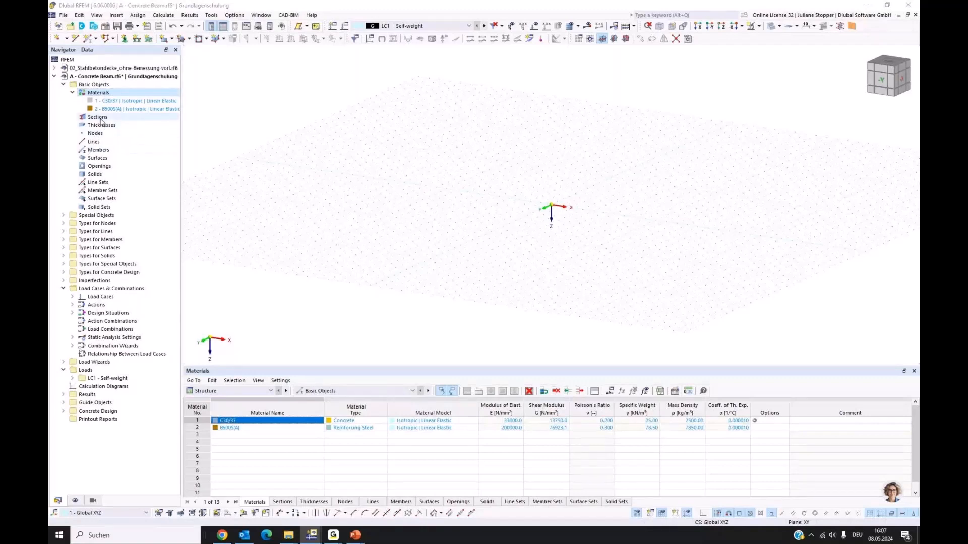
Start a new section with material 1 - C30/37 and look through the available section shapes in the library.
{"action": "right_click", "coordinate": [100, 119]}
{"action": "left_click", "coordinate": [121, 134]}
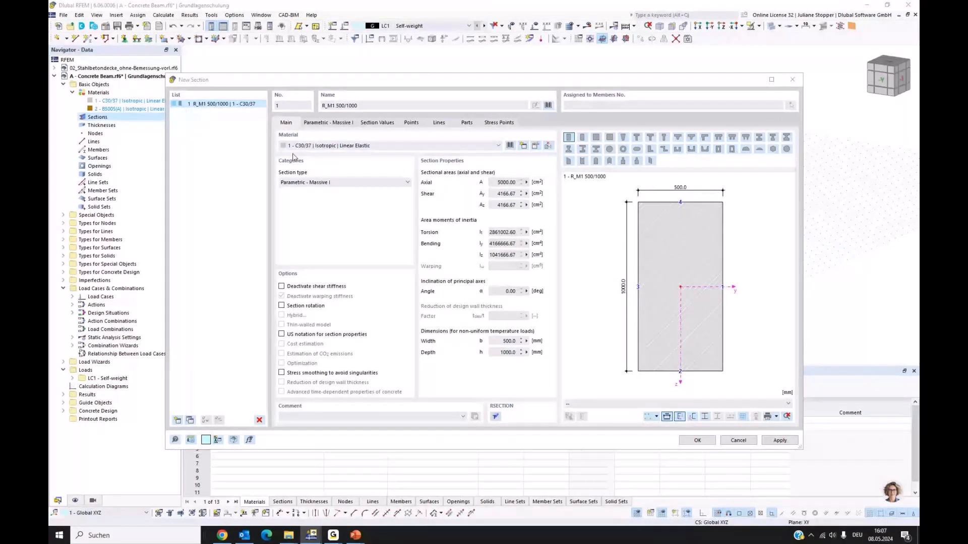
{"action": "left_click", "coordinate": [389, 147]}
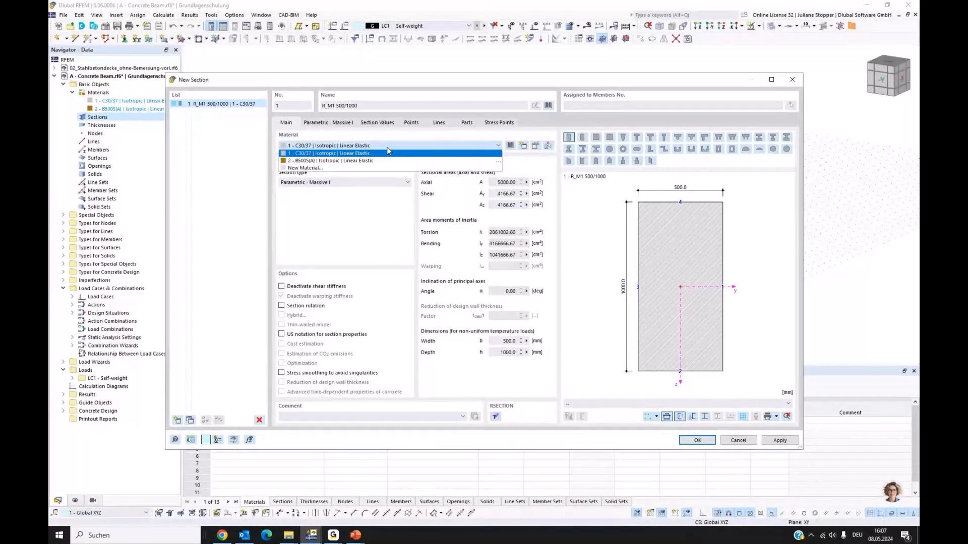
{"action": "left_click", "coordinate": [329, 153]}
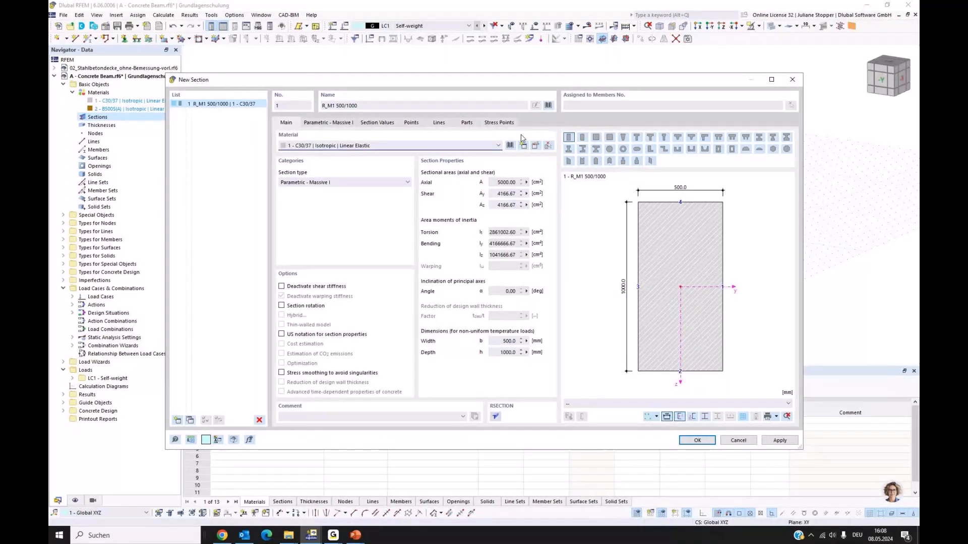
{"action": "left_click", "coordinate": [548, 105]}
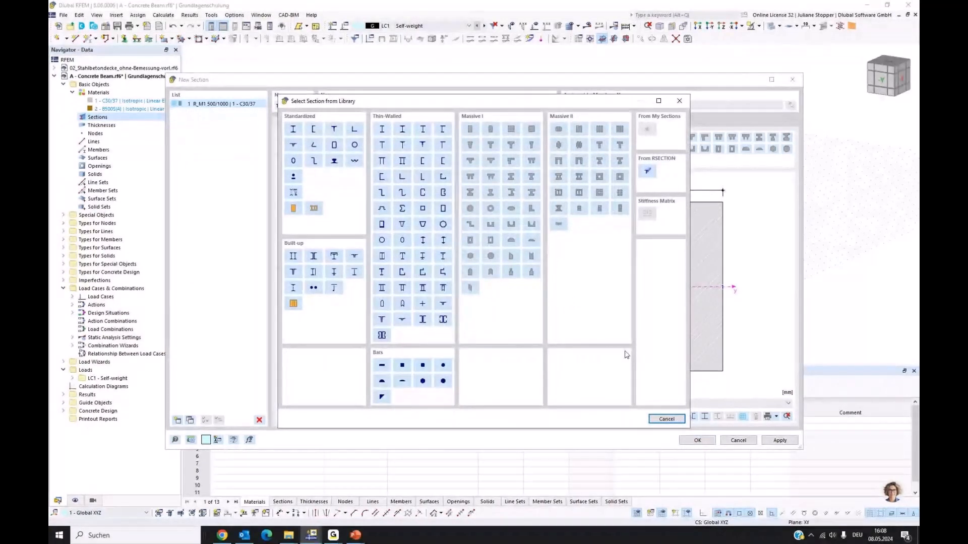
{"action": "left_click", "coordinate": [666, 419]}
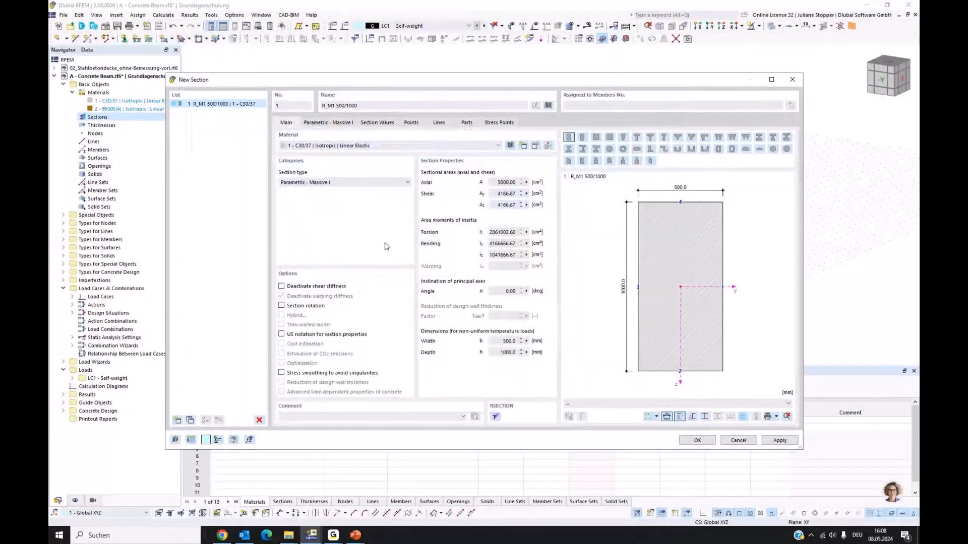
Set the massive rectangular section's width b to 300 mm and height h to 450 mm, and apply the dimensions.
{"action": "left_click", "coordinate": [336, 123]}
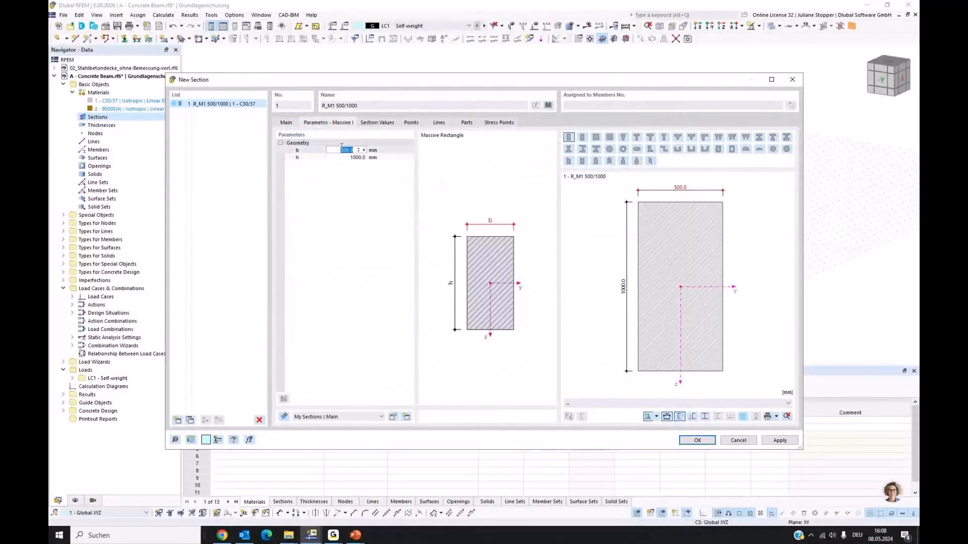
{"action": "left_click_drag", "start_coordinate": [346, 150], "coordinate": [341, 149]}
{"action": "key", "text": "Delete"}
{"action": "type", "text": "3"}
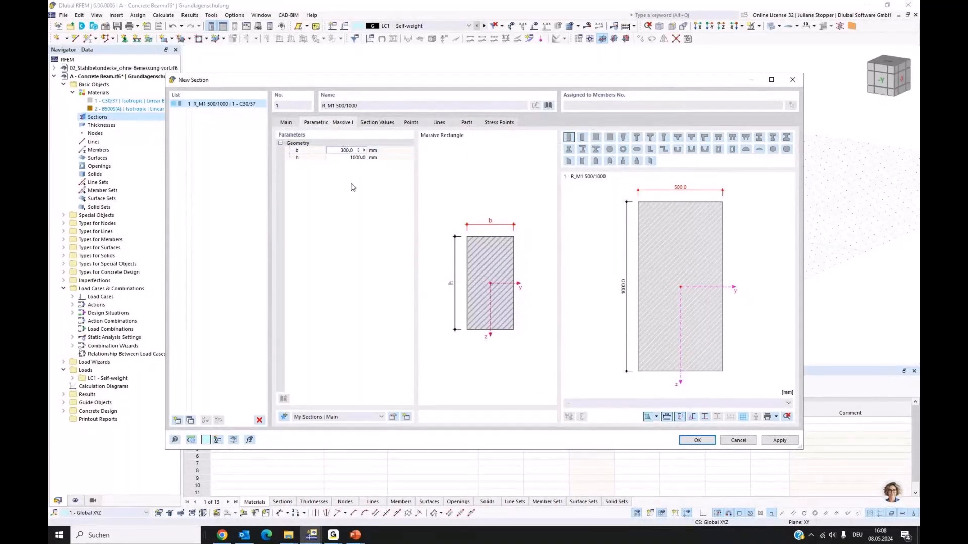
{"action": "left_click", "coordinate": [343, 158]}
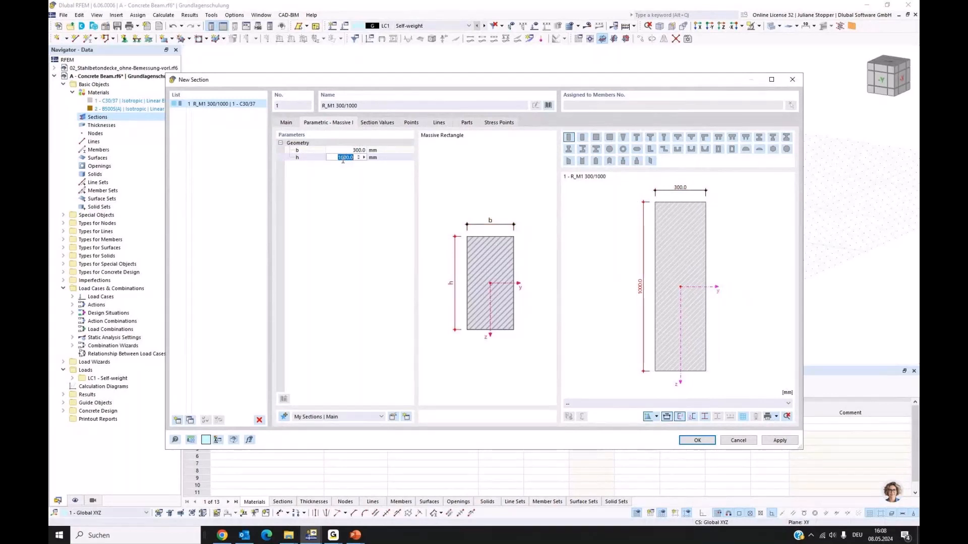
{"action": "left_click_drag", "start_coordinate": [346, 158], "coordinate": [339, 158]}
{"action": "type", "text": "45"}
{"action": "left_click", "coordinate": [780, 443]}
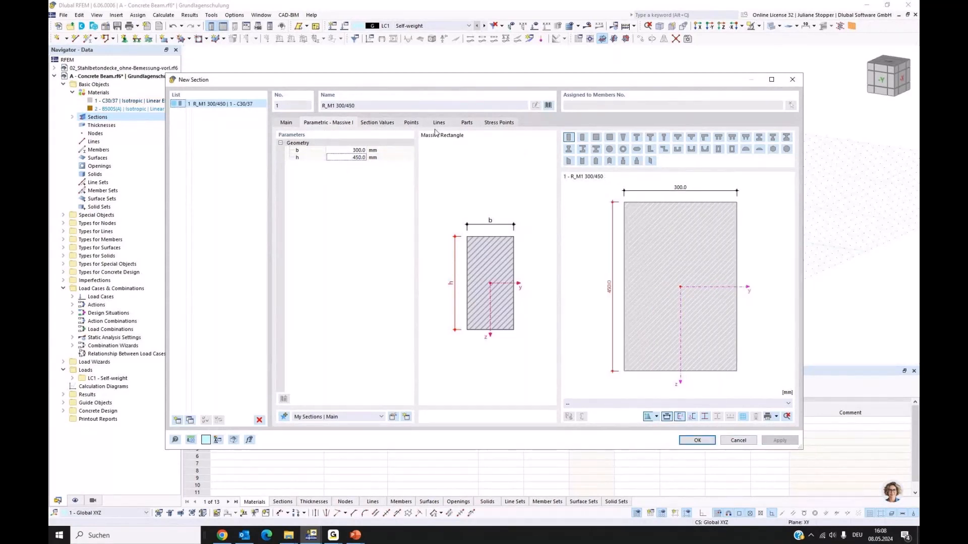
{"action": "left_click", "coordinate": [287, 124]}
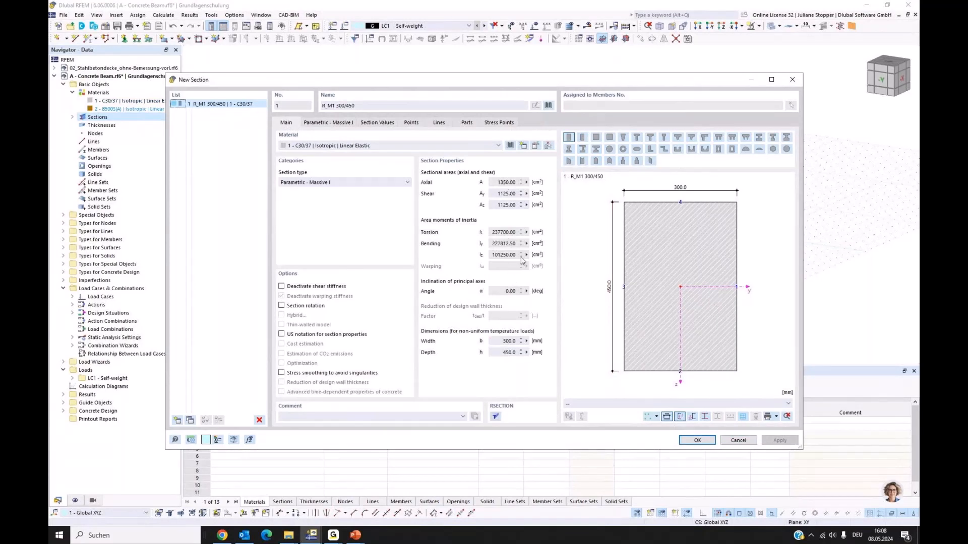
Review the 300/450 mm section's section values, points and lines, save it, and list it under the model's sections.
{"action": "left_click", "coordinate": [388, 123]}
{"action": "left_click", "coordinate": [418, 123]}
{"action": "left_click", "coordinate": [438, 123]}
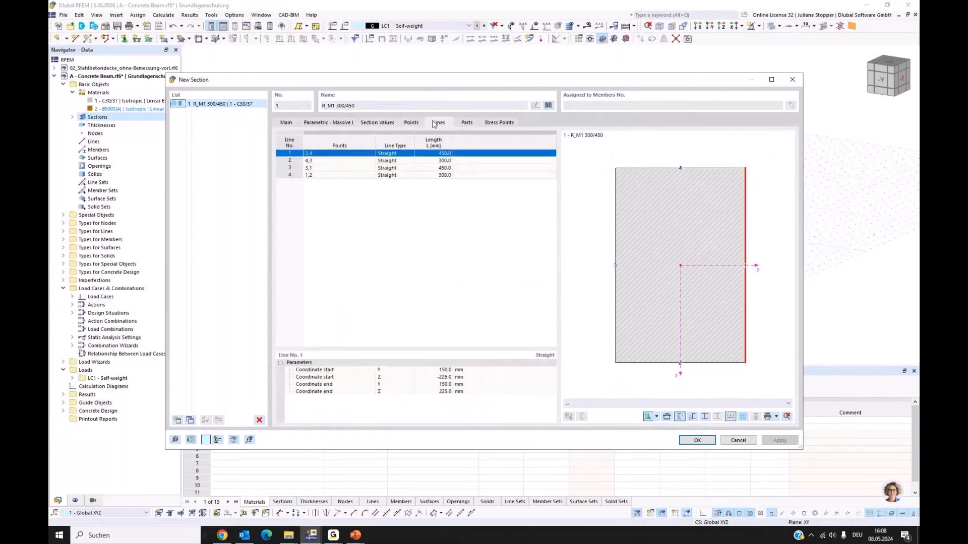
{"action": "left_click", "coordinate": [286, 123]}
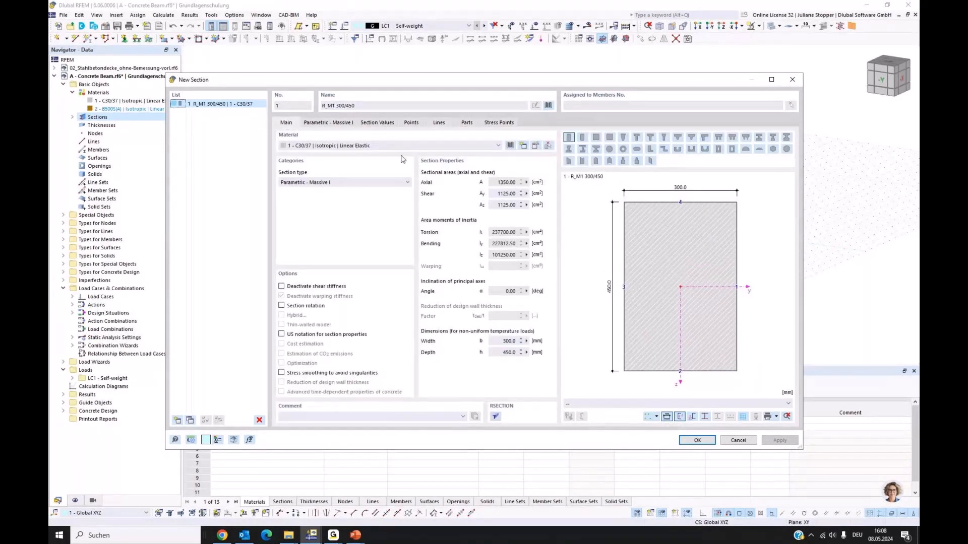
{"action": "key", "text": "Return"}
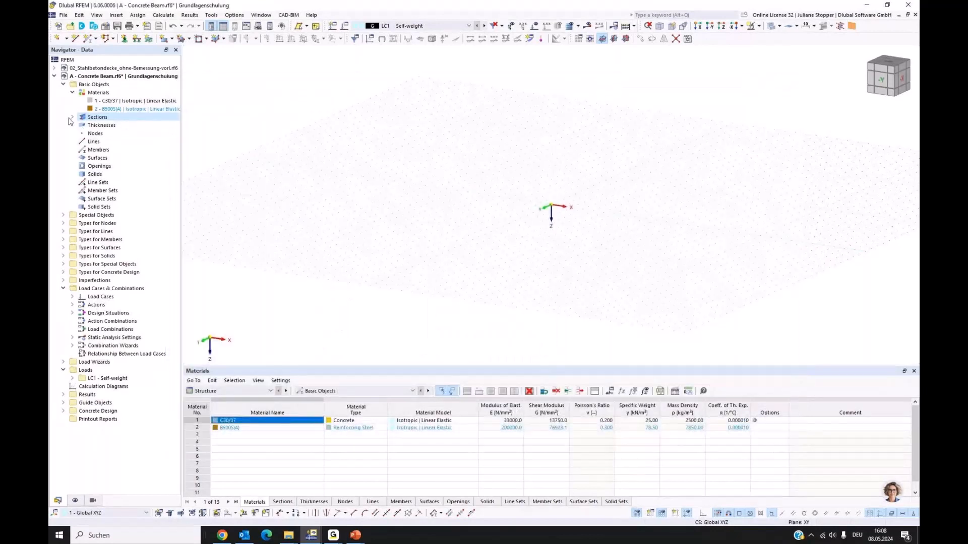
{"action": "left_click", "coordinate": [71, 118]}
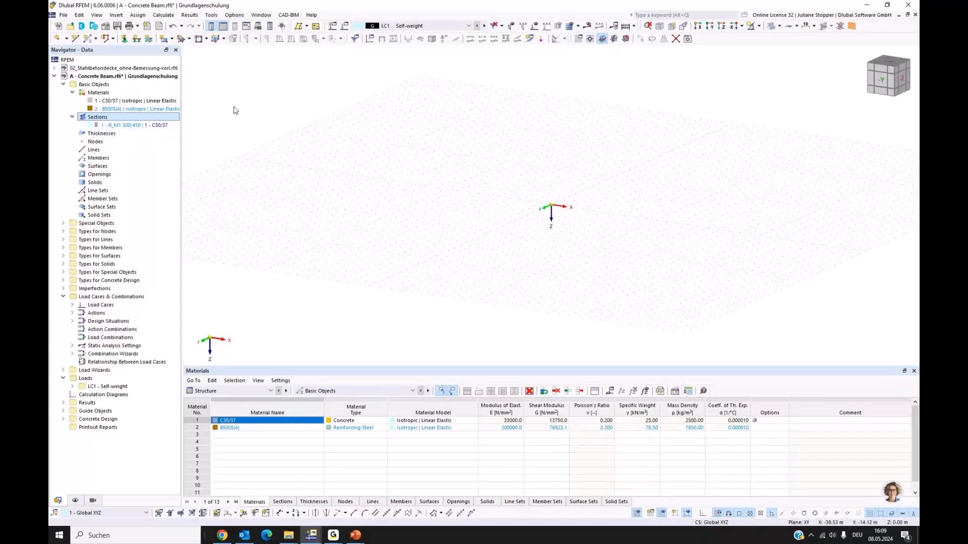
Set up a new member of type Beam with uniform section 1 - R_M1 300/450 in C30/37.
{"action": "left_click", "coordinate": [88, 39]}
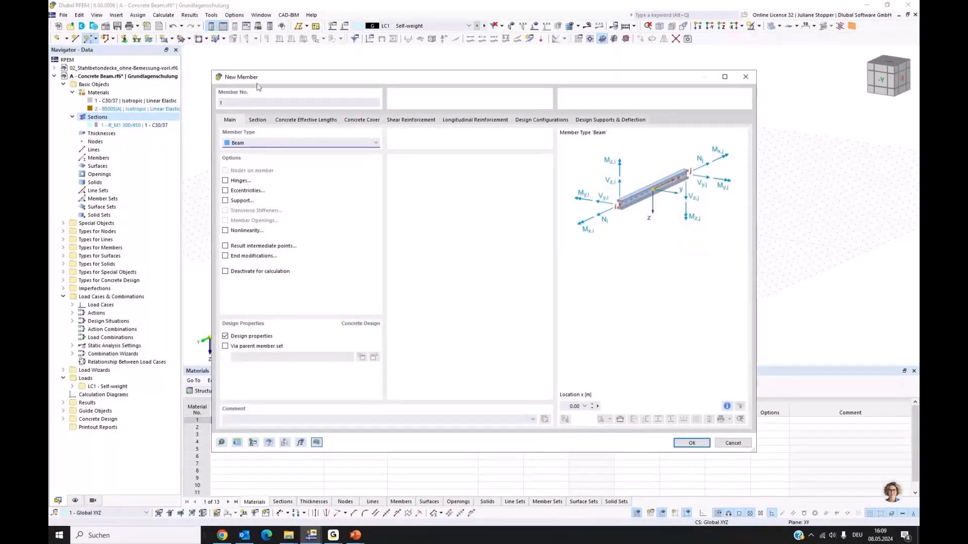
{"action": "left_click_drag", "start_coordinate": [274, 86], "coordinate": [296, 79]}
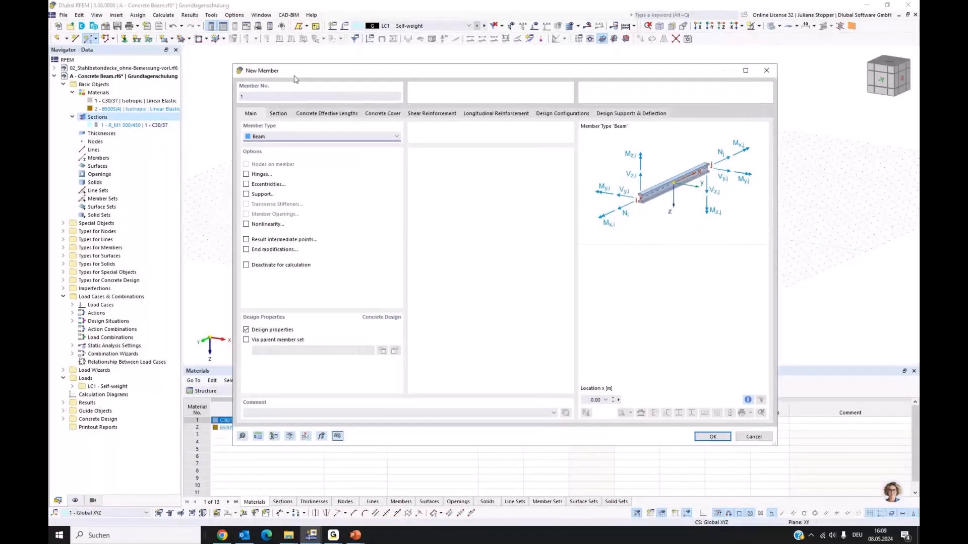
{"action": "left_click", "coordinate": [280, 141]}
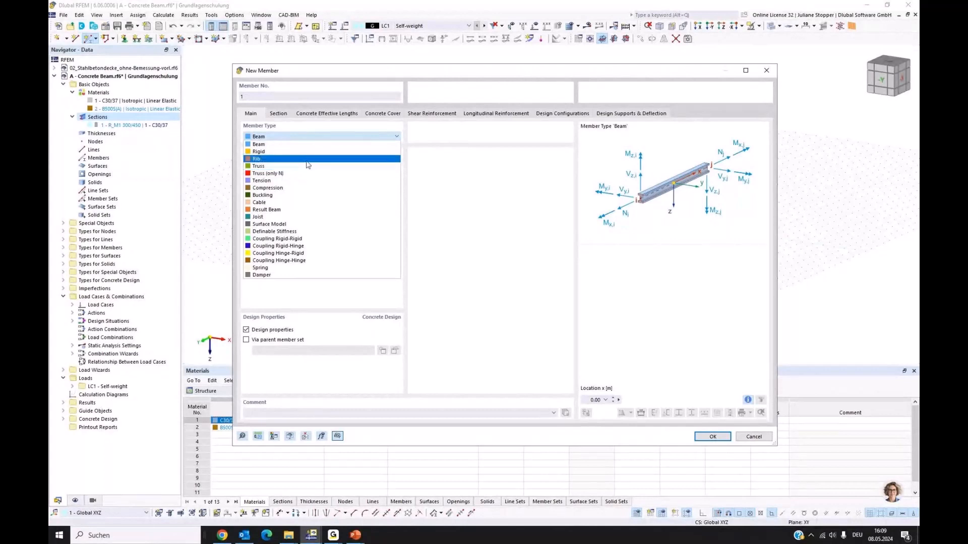
{"action": "key", "text": "Escape"}
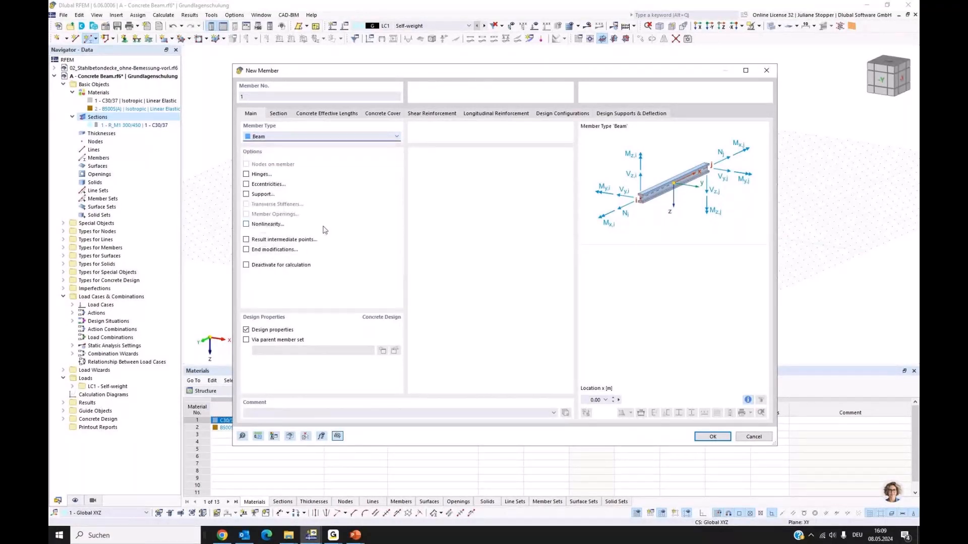
{"action": "left_click", "coordinate": [279, 114]}
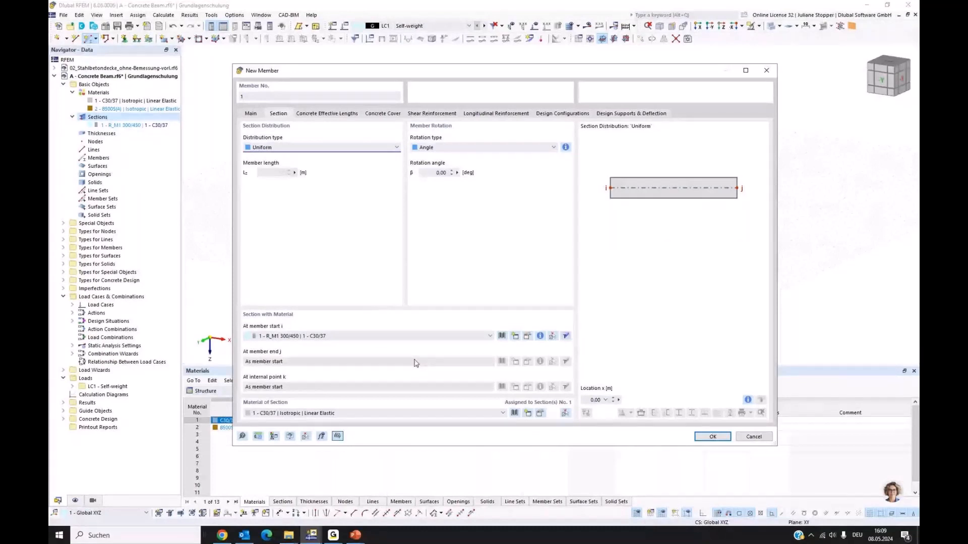
{"action": "key", "text": "Return"}
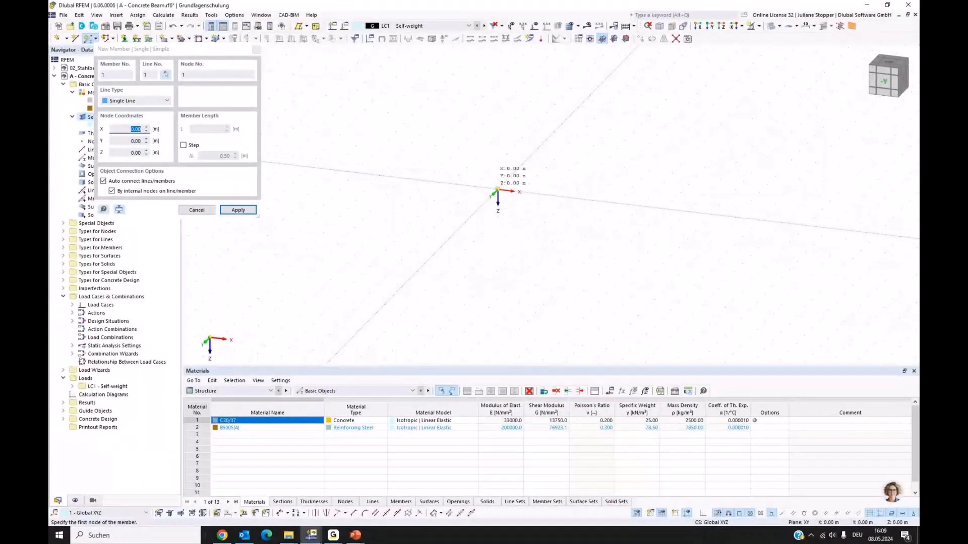
Draw the beam member along the X axis from the origin to X 8.00 m, and end member placement.
{"action": "left_click", "coordinate": [497, 190]}
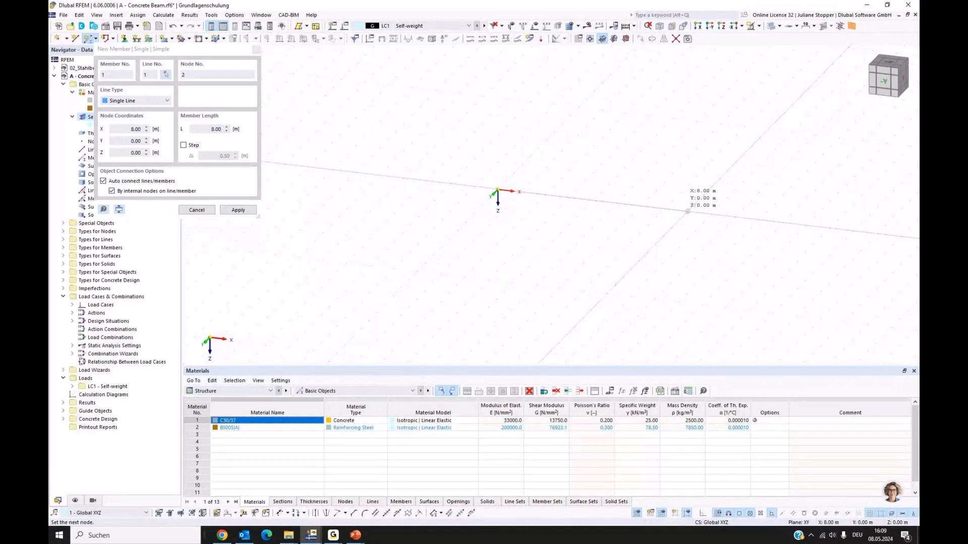
{"action": "left_click", "coordinate": [690, 215]}
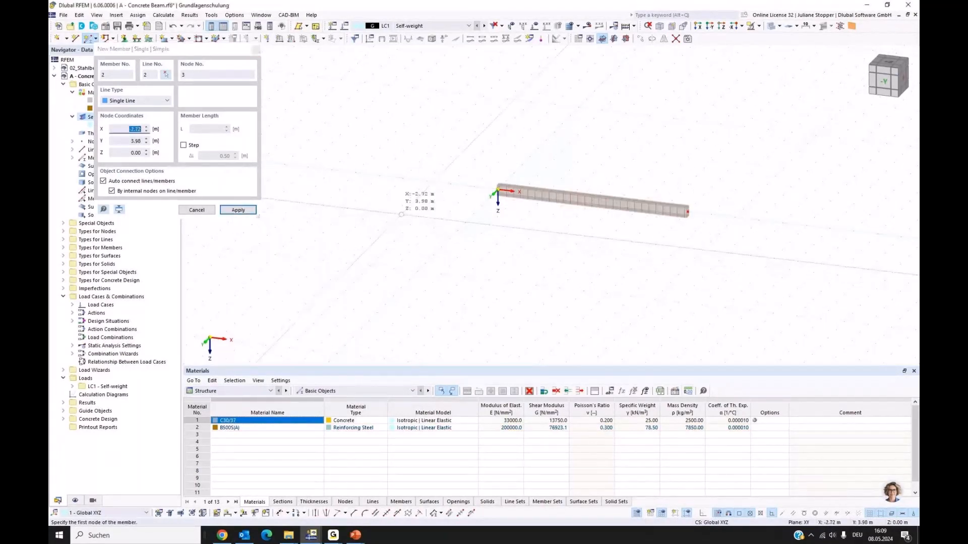
{"action": "key", "text": "Escape"}
{"action": "key", "text": "Escape"}
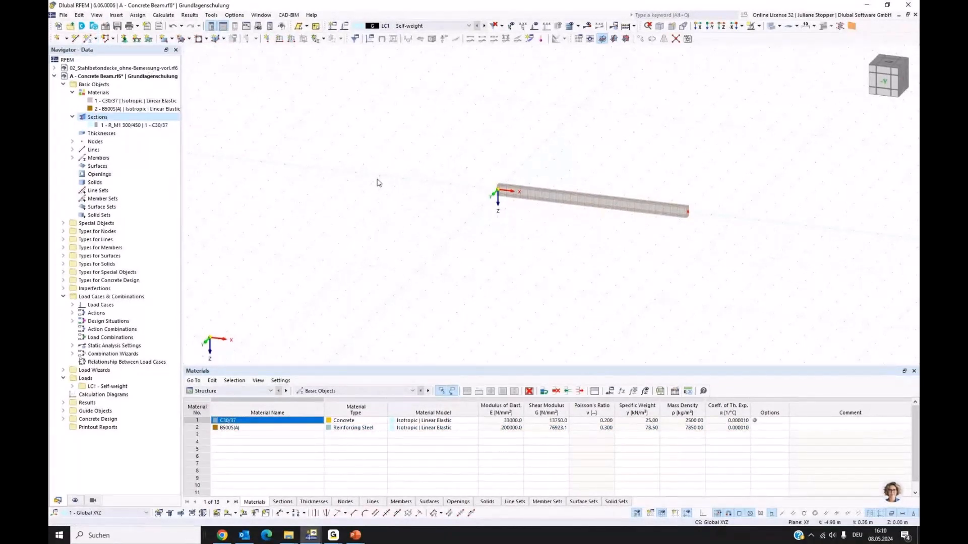
Activate the support option for the beam's start node at the origin and assign it the Fixed nodal support.
{"action": "middle_click_drag", "start_coordinate": [583, 259], "coordinate": [504, 265]}
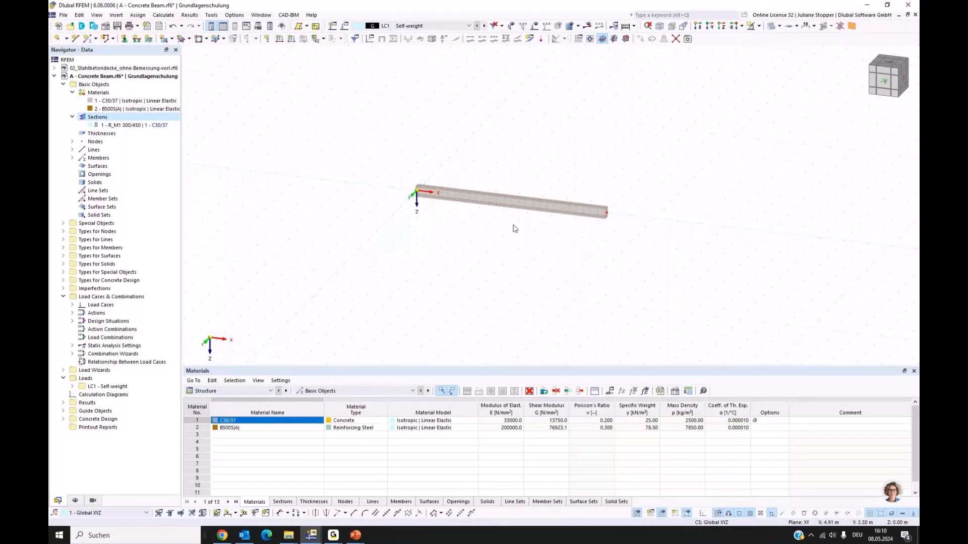
{"action": "scroll", "coordinate": [514, 228], "scroll_direction": "up", "scroll_amount": 1}
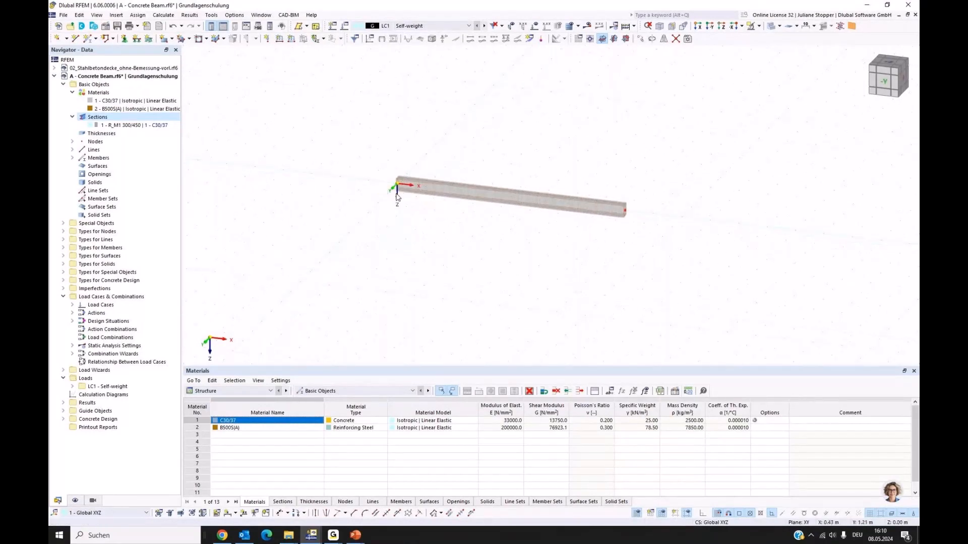
{"action": "scroll", "coordinate": [398, 190], "scroll_direction": "up", "scroll_amount": 3}
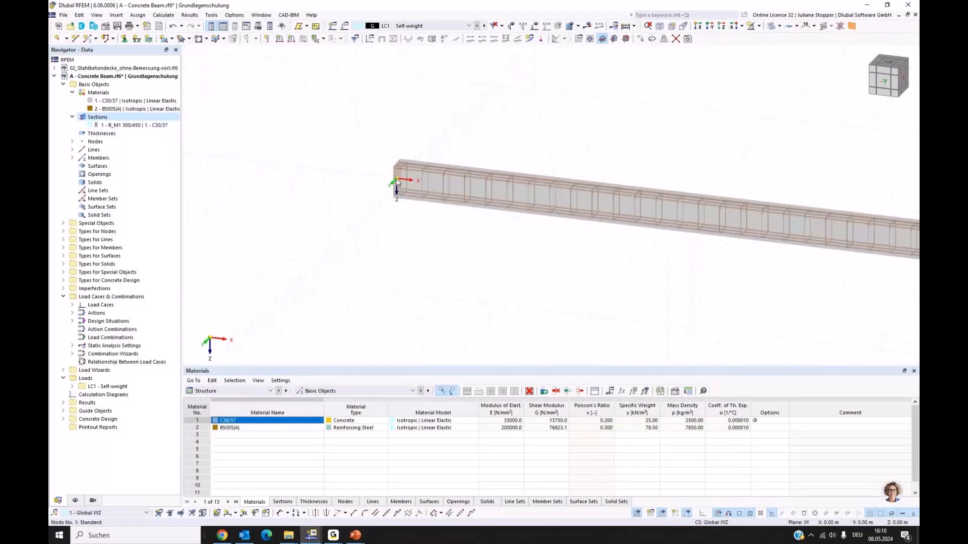
{"action": "right_click", "coordinate": [397, 181]}
{"action": "left_click", "coordinate": [415, 197]}
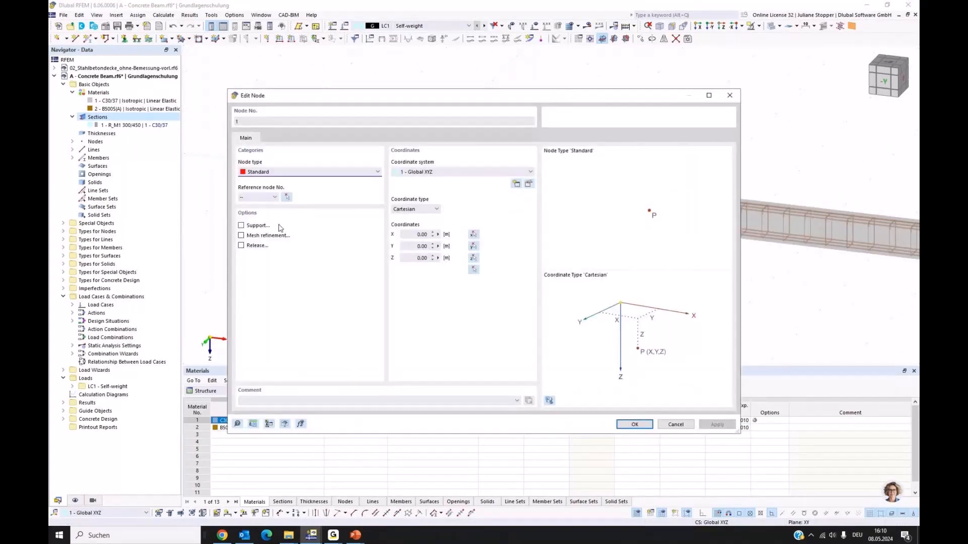
{"action": "left_click", "coordinate": [241, 226]}
{"action": "left_click", "coordinate": [273, 138]}
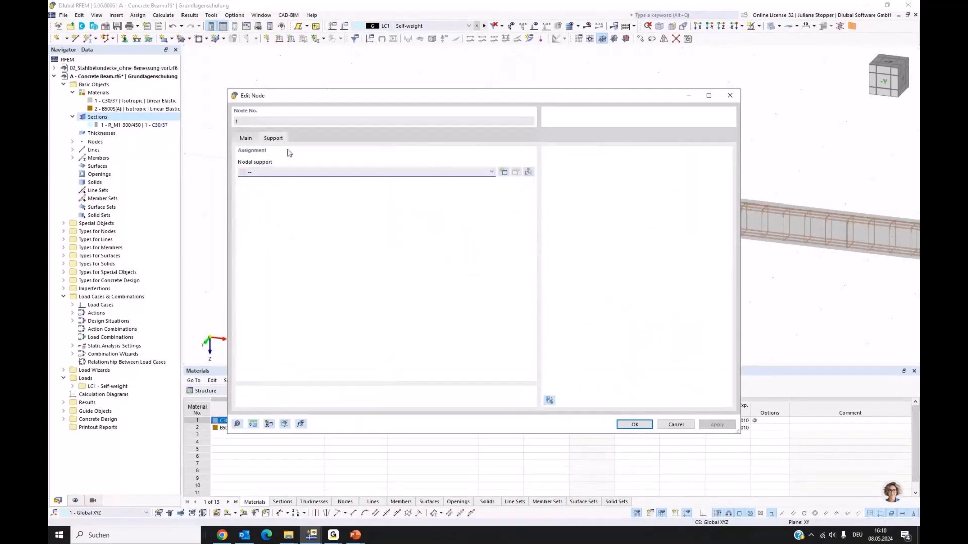
{"action": "left_click", "coordinate": [302, 172]}
{"action": "left_click", "coordinate": [292, 193]}
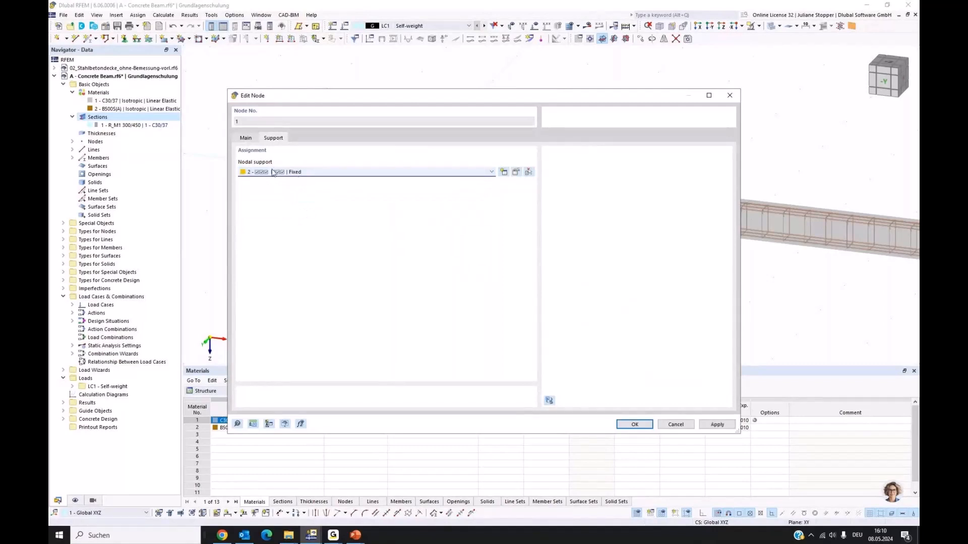
Check the Fixed support's translational and rotational conditions, save the start node's support, and inspect it on the beam.
{"action": "left_click", "coordinate": [515, 175]}
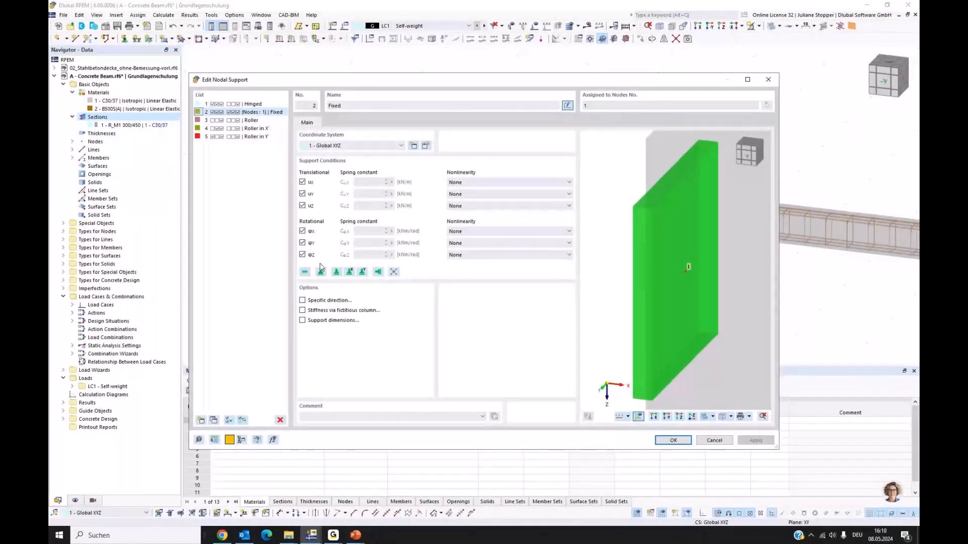
{"action": "left_click", "coordinate": [673, 440]}
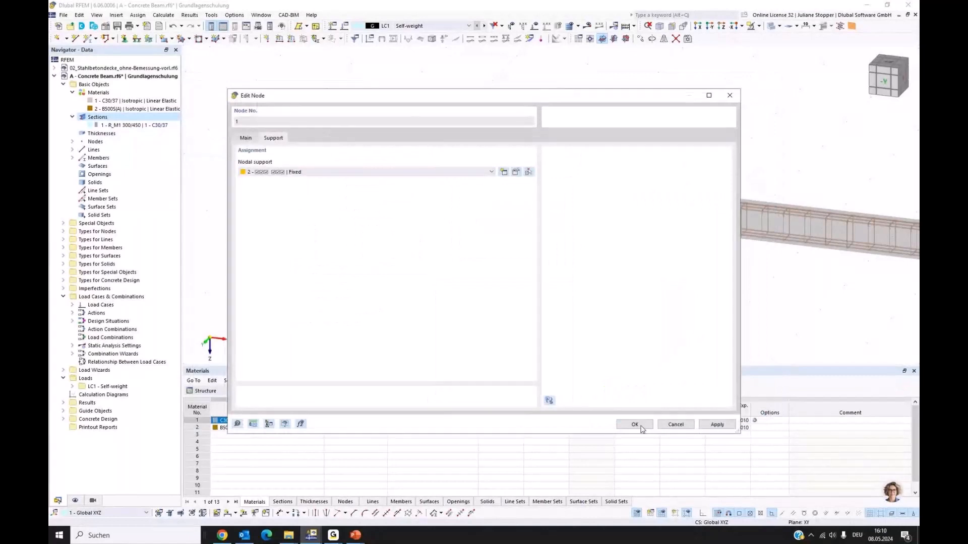
{"action": "key", "text": "Return"}
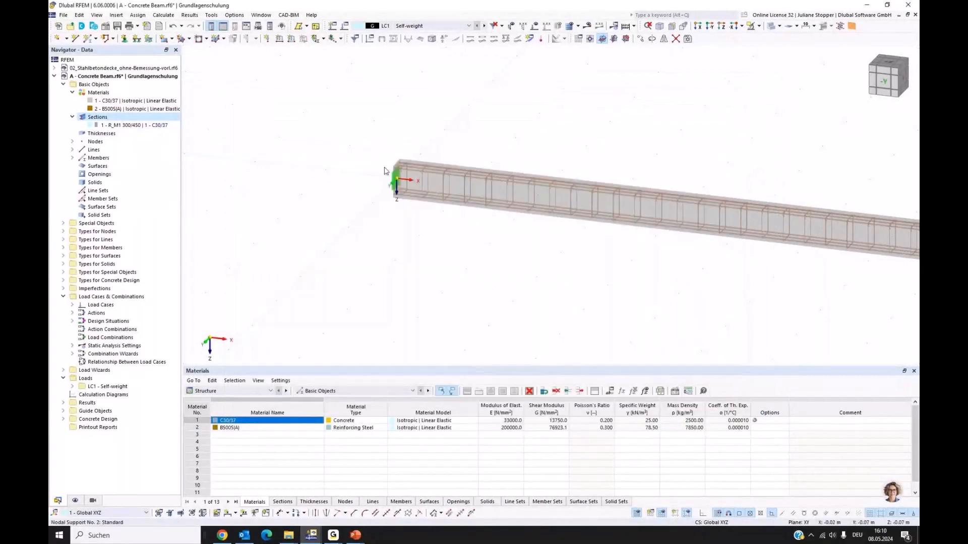
{"action": "scroll", "coordinate": [392, 172], "scroll_direction": "up", "scroll_amount": 2}
{"action": "scroll", "coordinate": [547, 265], "scroll_direction": "down", "scroll_amount": 3}
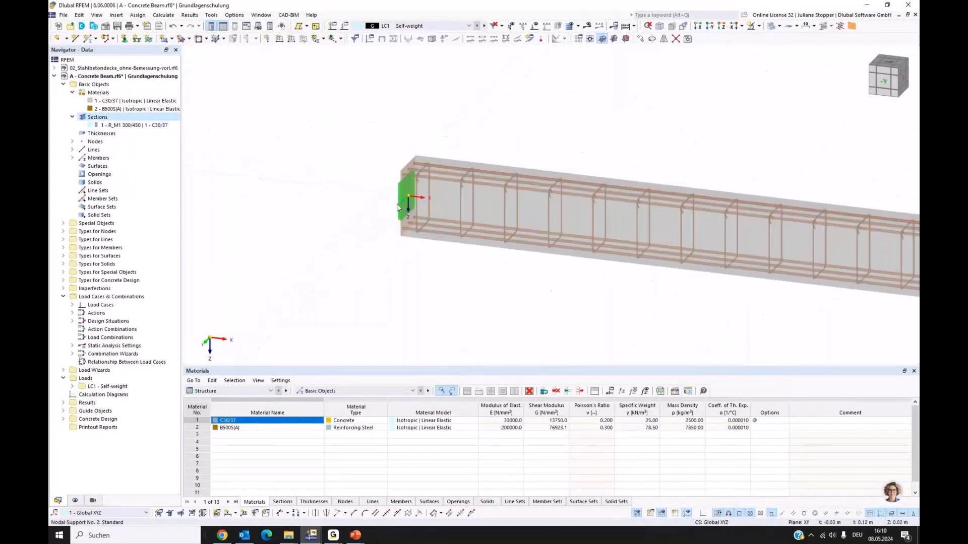
{"action": "middle_click_drag", "start_coordinate": [748, 300], "coordinate": [667, 296]}
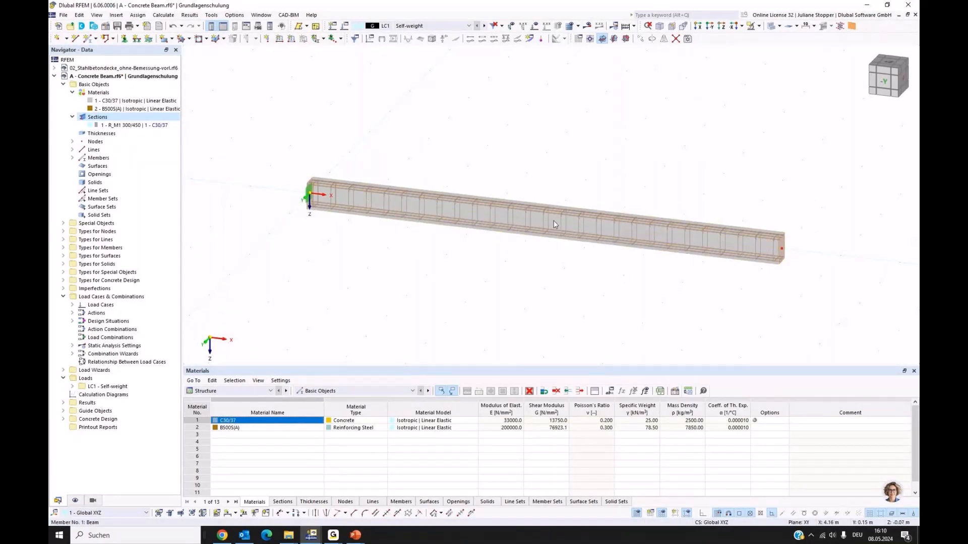
Edit the beam member, activate its Nodes on member option, and open the node assignment.
{"action": "left_click", "coordinate": [58, 38]}
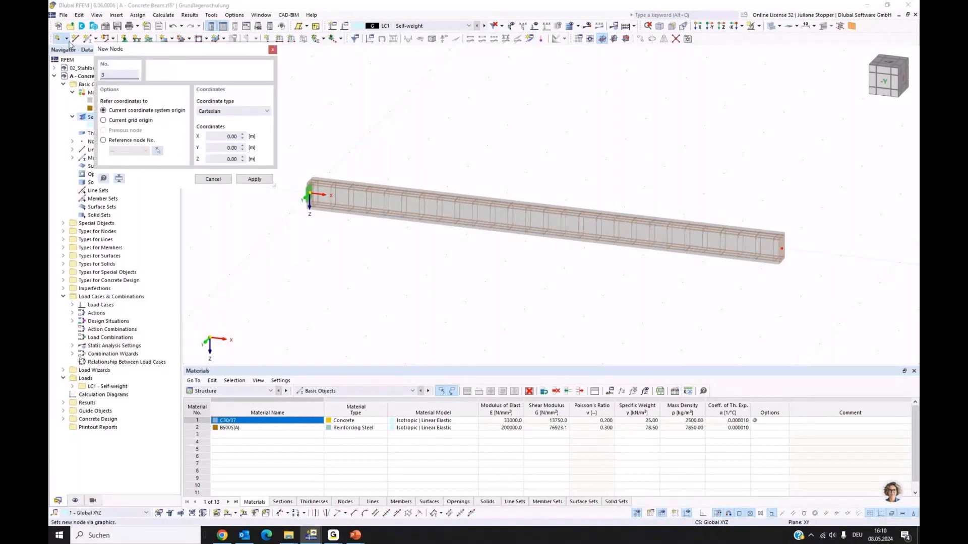
{"action": "left_click", "coordinate": [272, 50]}
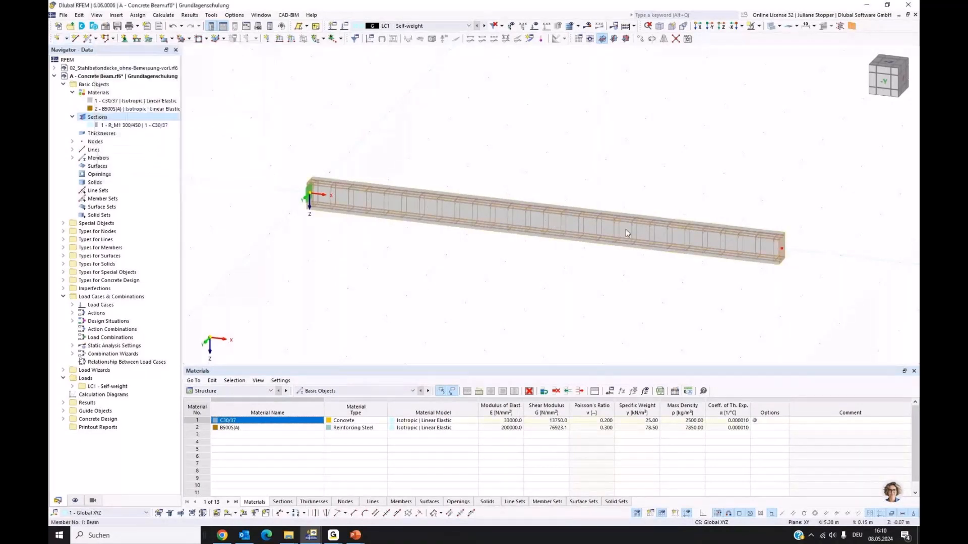
{"action": "right_click", "coordinate": [627, 232]}
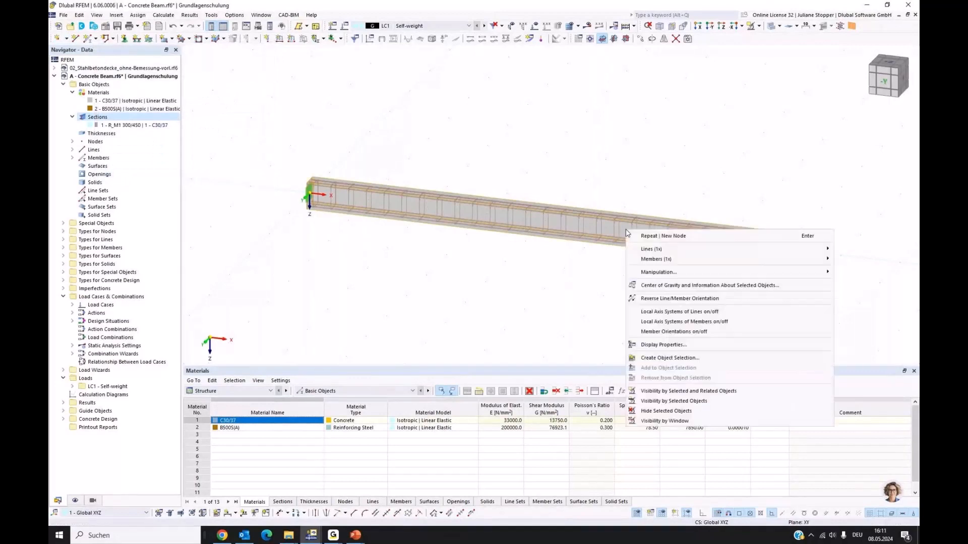
{"action": "left_click", "coordinate": [526, 259]}
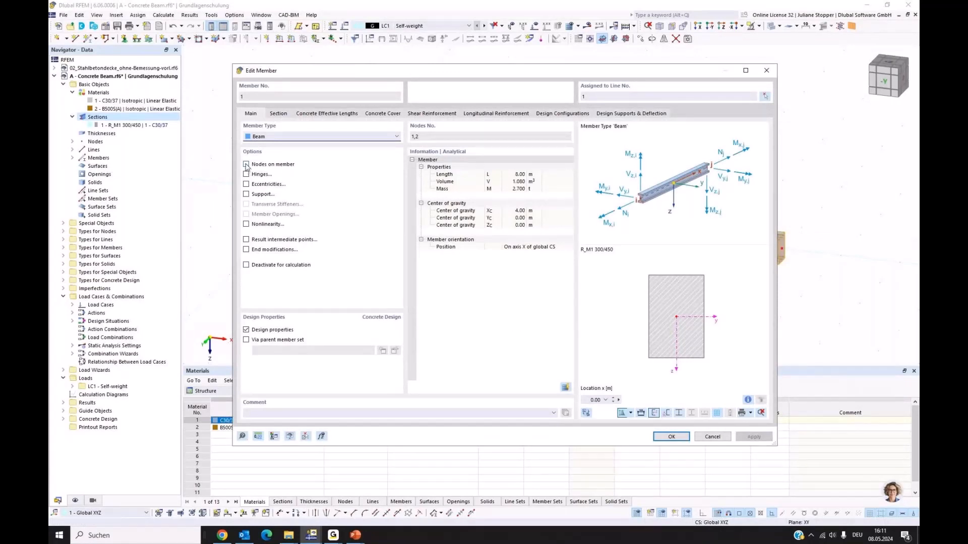
{"action": "left_click", "coordinate": [246, 165]}
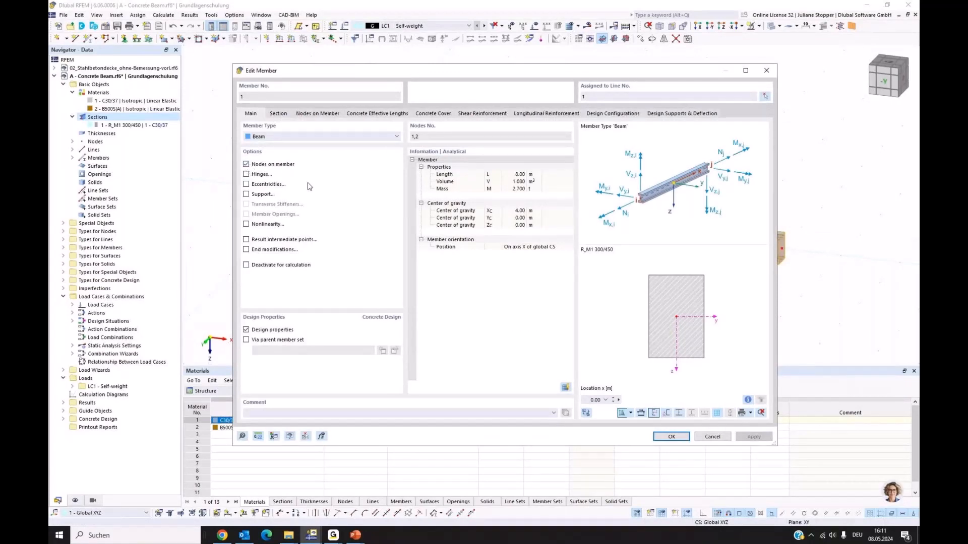
{"action": "left_click", "coordinate": [318, 114]}
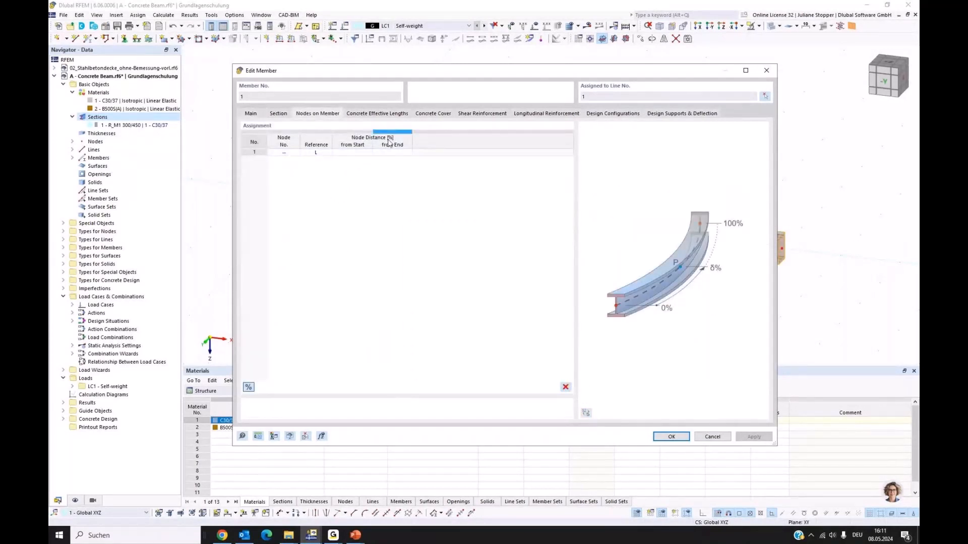
Switch the node distances to absolute values in metres and place a node 6 m from the member start.
{"action": "left_click", "coordinate": [342, 273]}
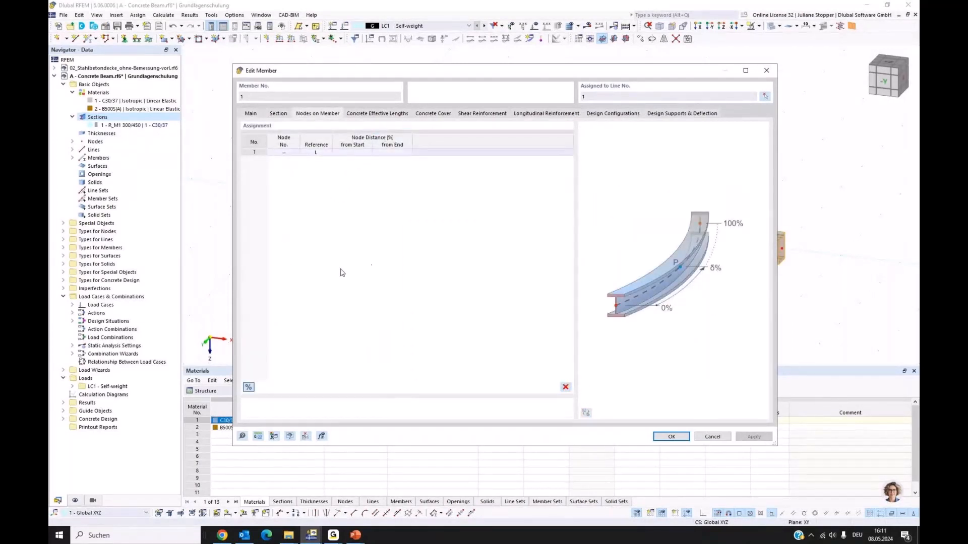
{"action": "left_click", "coordinate": [250, 387]}
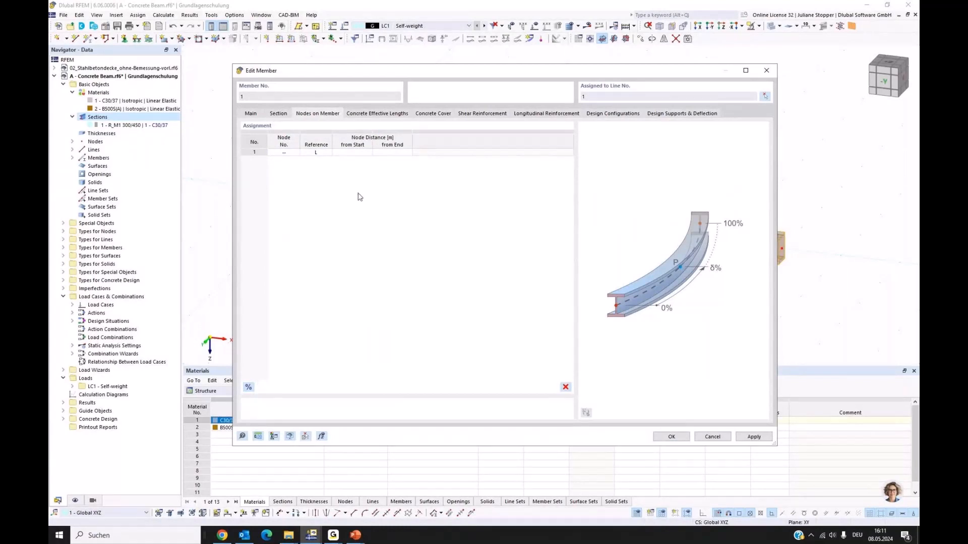
{"action": "left_click", "coordinate": [352, 152]}
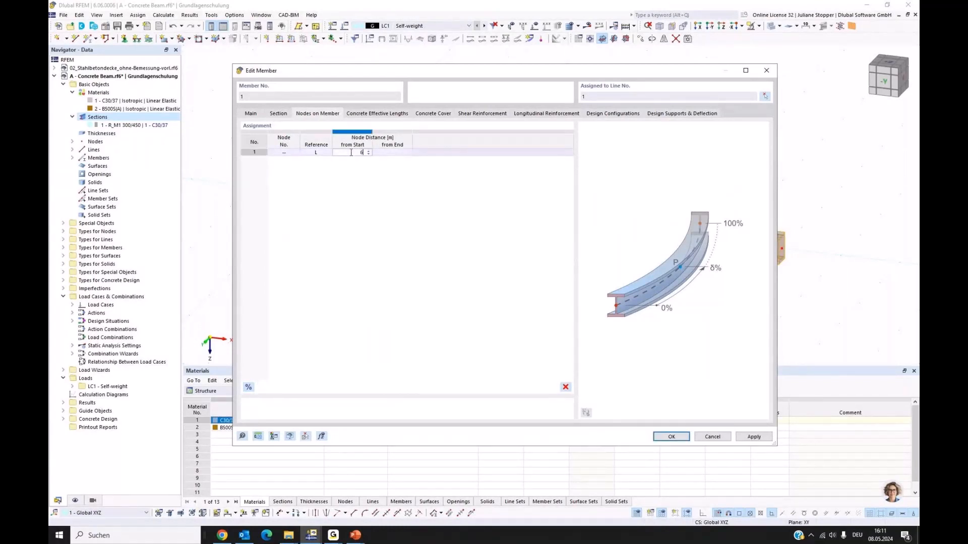
{"action": "left_click", "coordinate": [672, 437]}
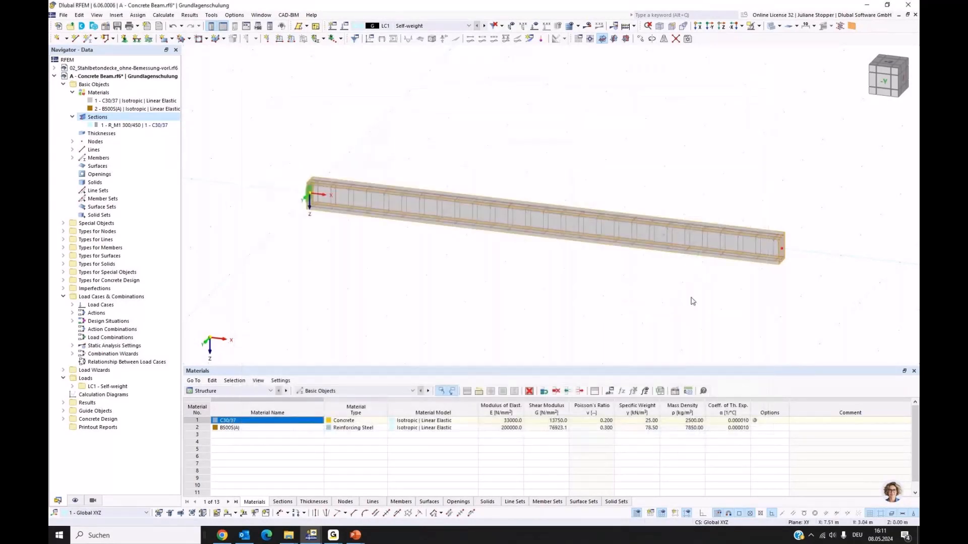
{"action": "scroll", "coordinate": [676, 245], "scroll_direction": "up", "scroll_amount": 5}
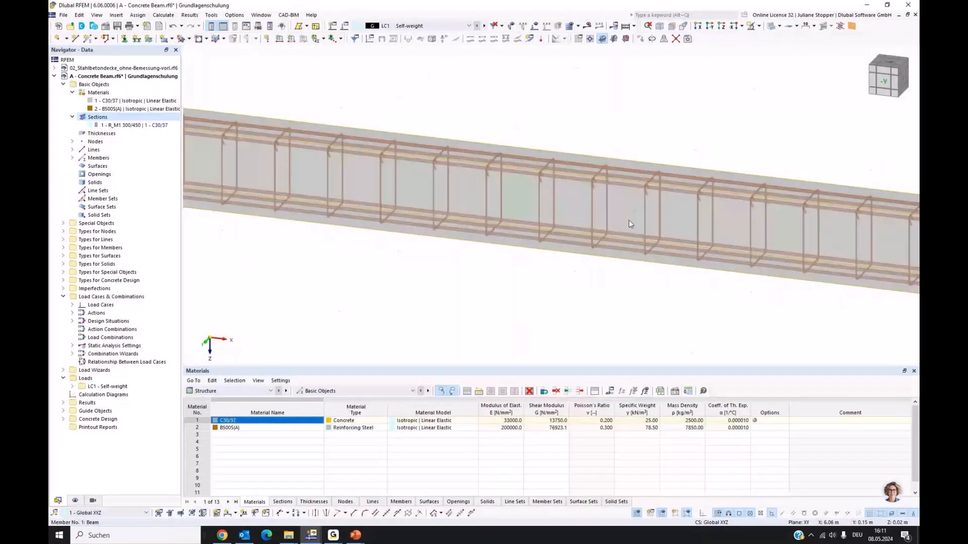
Edit the node 6 m along the beam, activate its support option, and open the nodal support assignment.
{"action": "scroll", "coordinate": [628, 224], "scroll_direction": "down", "scroll_amount": 5}
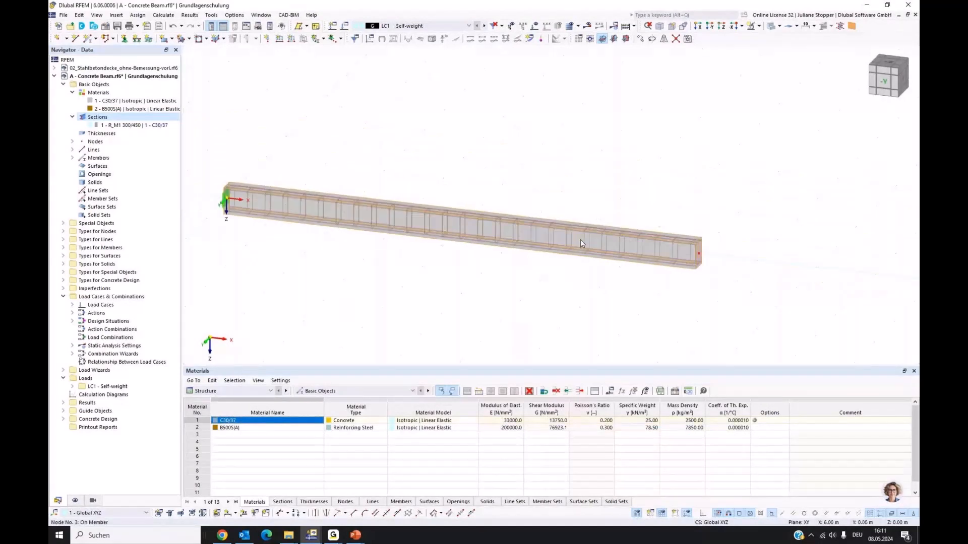
{"action": "right_click", "coordinate": [581, 242]}
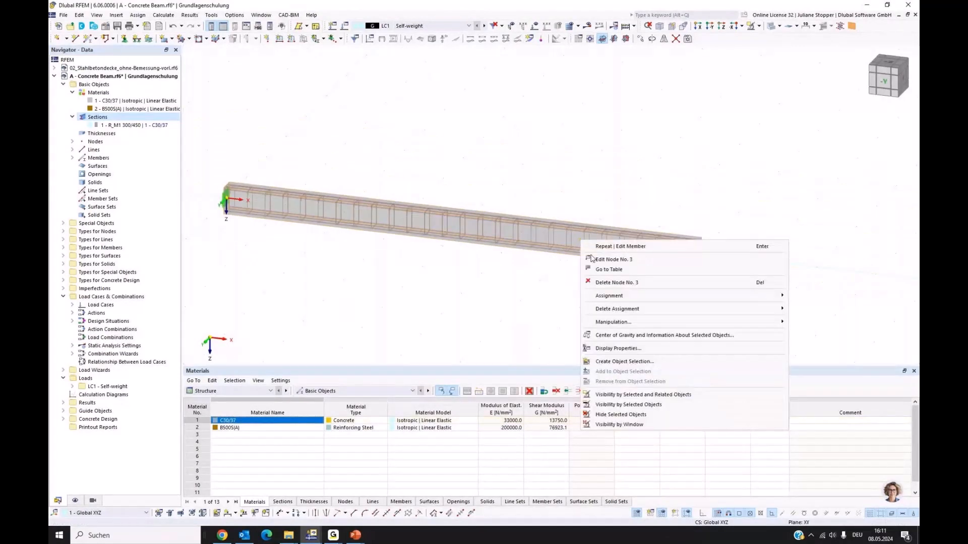
{"action": "left_click", "coordinate": [593, 259]}
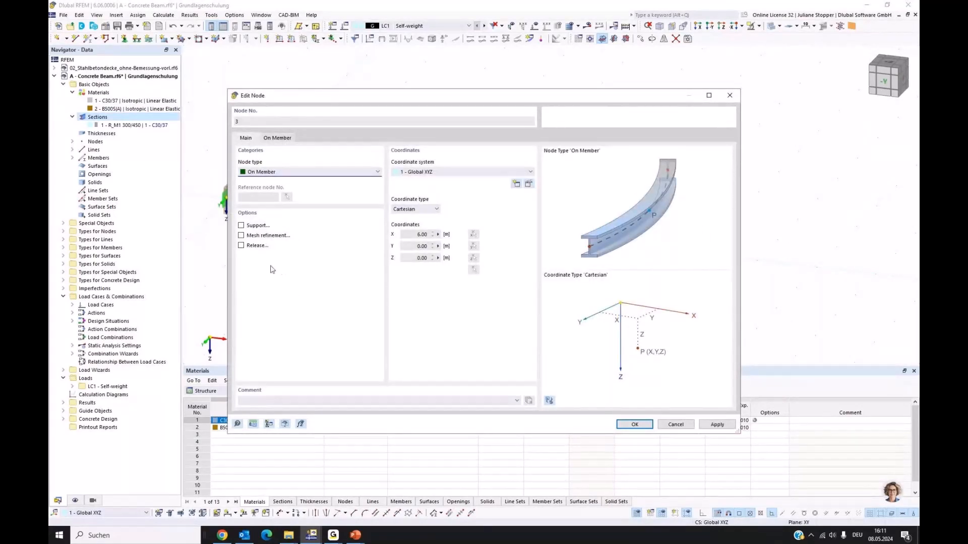
{"action": "left_click", "coordinate": [249, 225]}
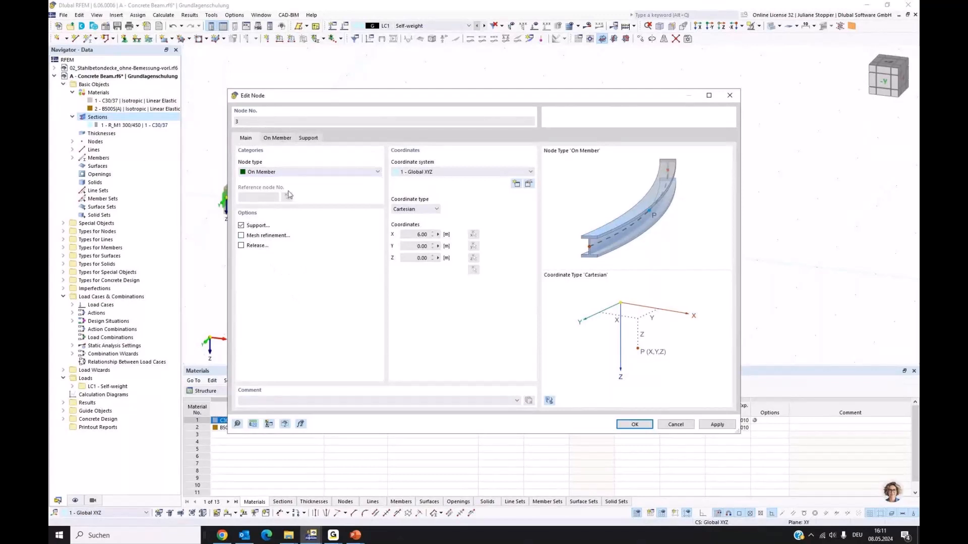
{"action": "left_click", "coordinate": [308, 138]}
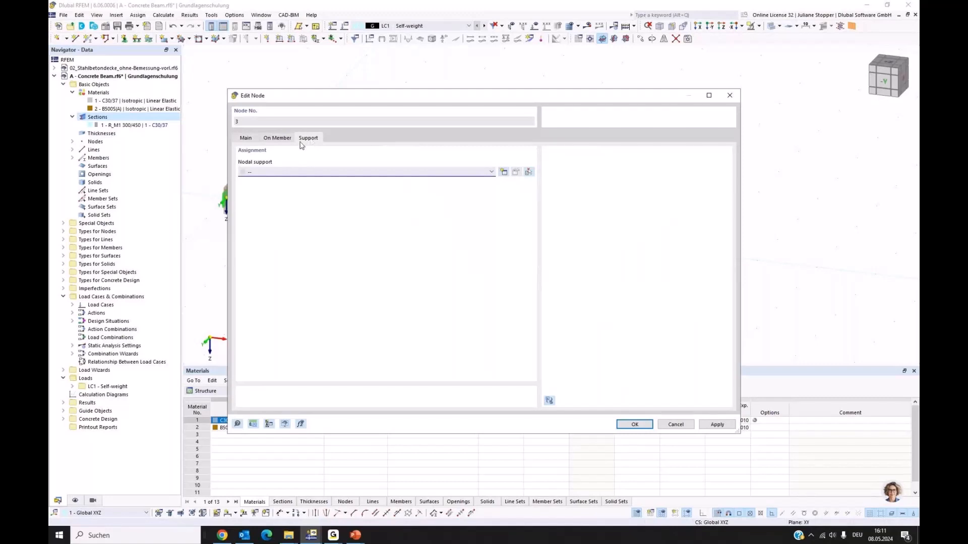
Create a nodal support for the 6 m node as a roller free to translate in X, save the node, and inspect the support.
{"action": "left_click", "coordinate": [504, 172]}
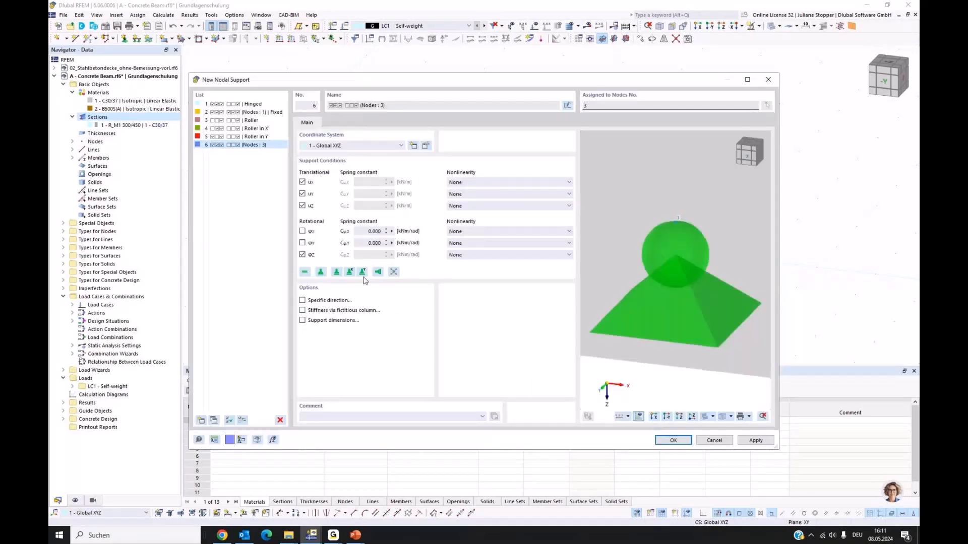
{"action": "left_click_drag", "start_coordinate": [378, 83], "coordinate": [440, 86]}
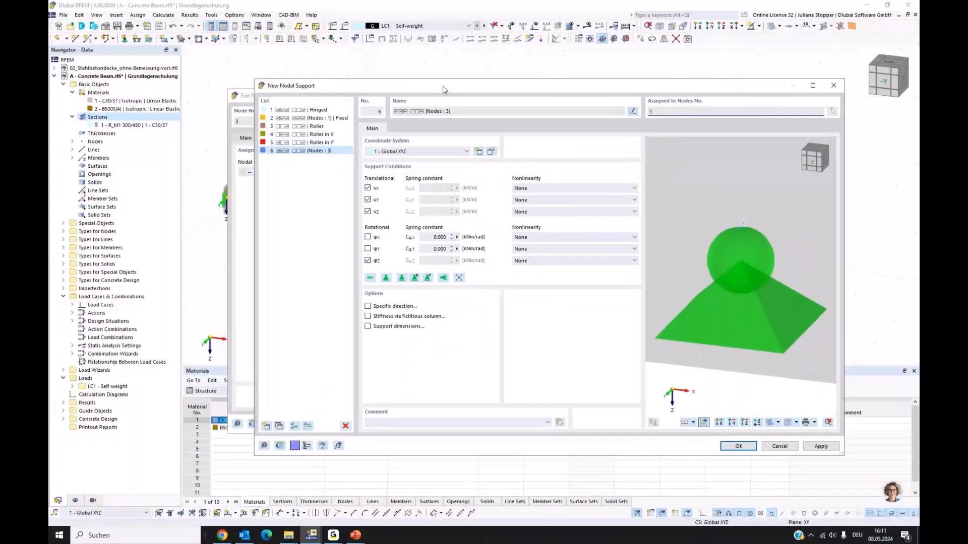
{"action": "left_click", "coordinate": [412, 274]}
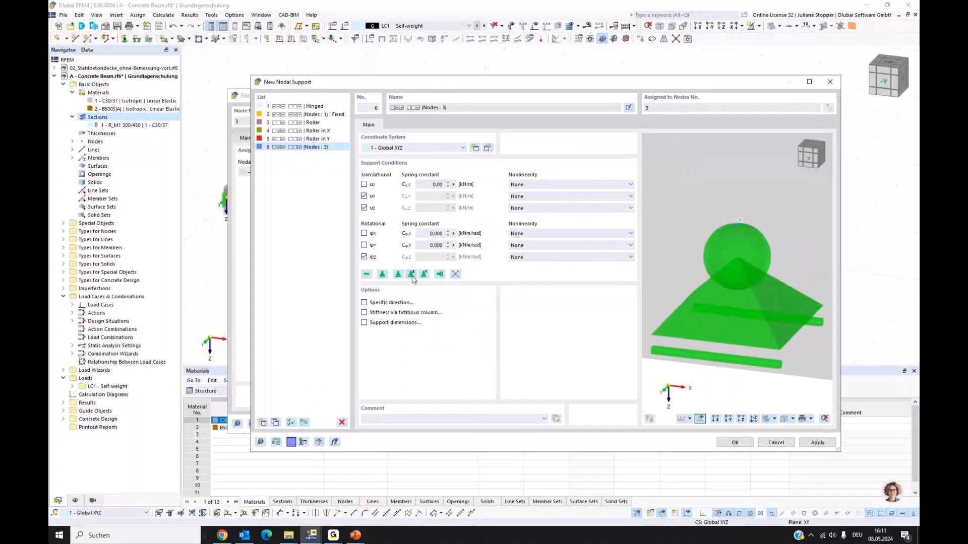
{"action": "left_click", "coordinate": [732, 443]}
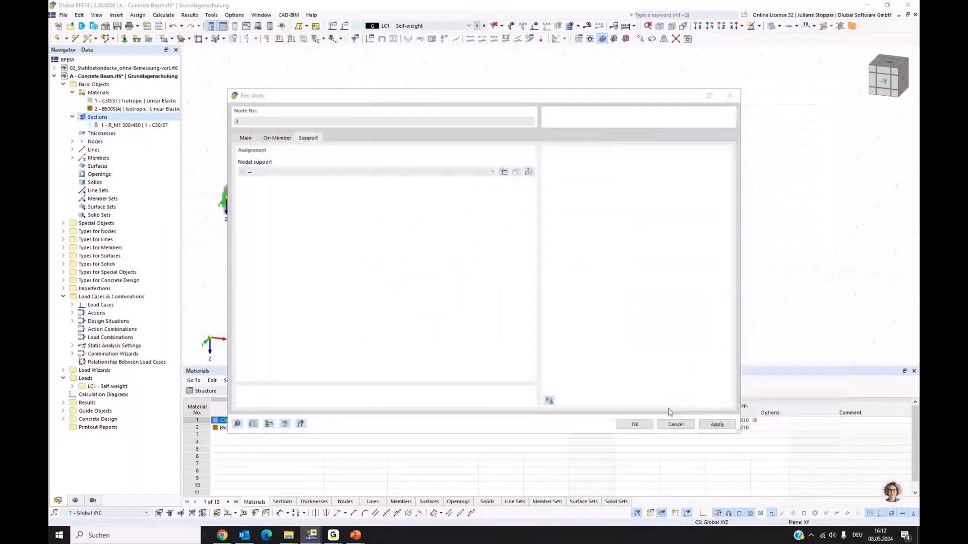
{"action": "left_click", "coordinate": [635, 425]}
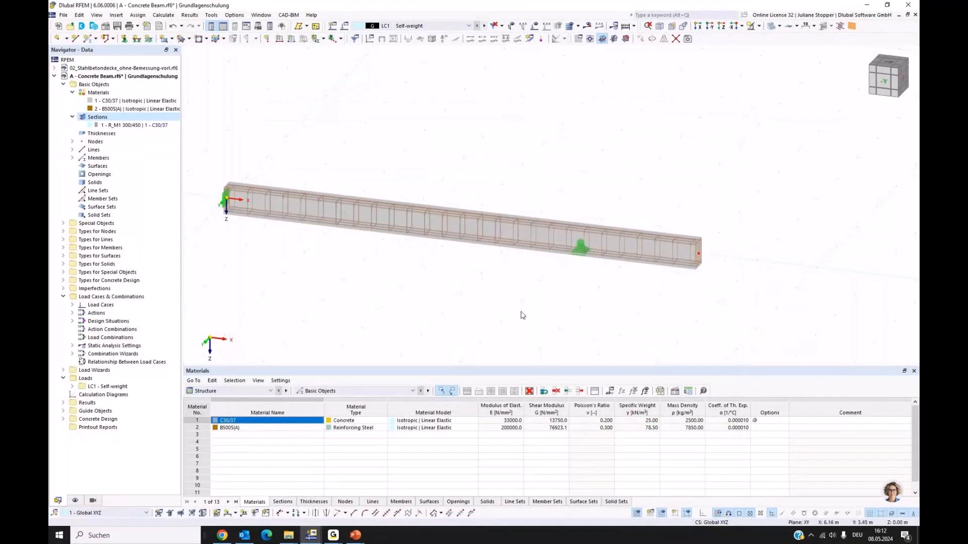
{"action": "middle_click_drag", "start_coordinate": [522, 315], "coordinate": [231, 276], "text": "ctrl"}
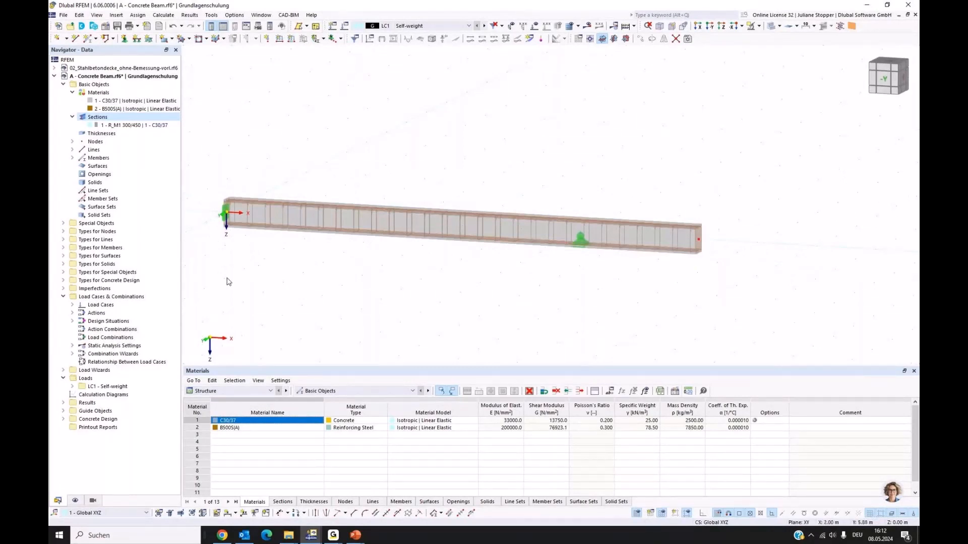
{"action": "middle_click_drag", "start_coordinate": [229, 282], "coordinate": [253, 272]}
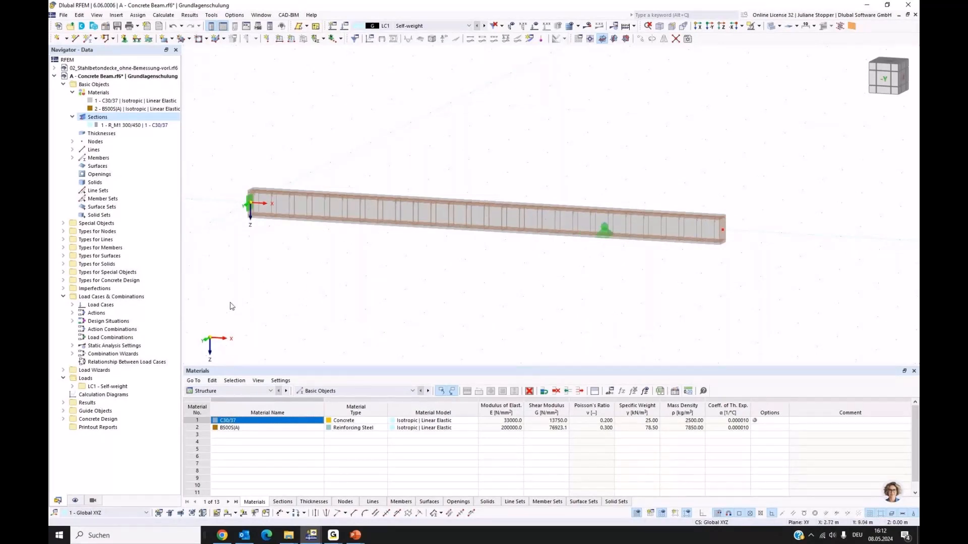
Add a load case named Live Load - 1 with the action category Imposed loads - category B: office areas.
{"action": "left_click", "coordinate": [95, 298]}
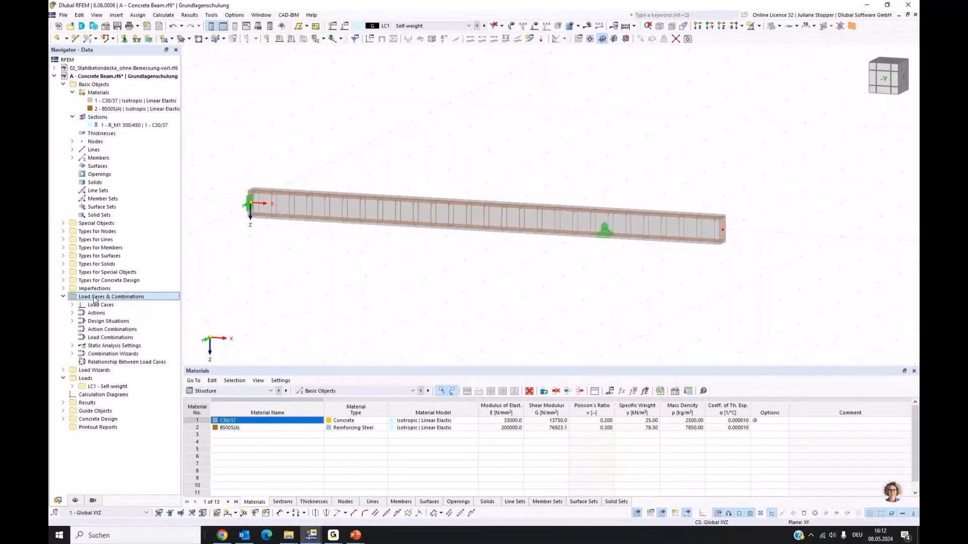
{"action": "right_click", "coordinate": [95, 299]}
{"action": "left_click", "coordinate": [136, 303]}
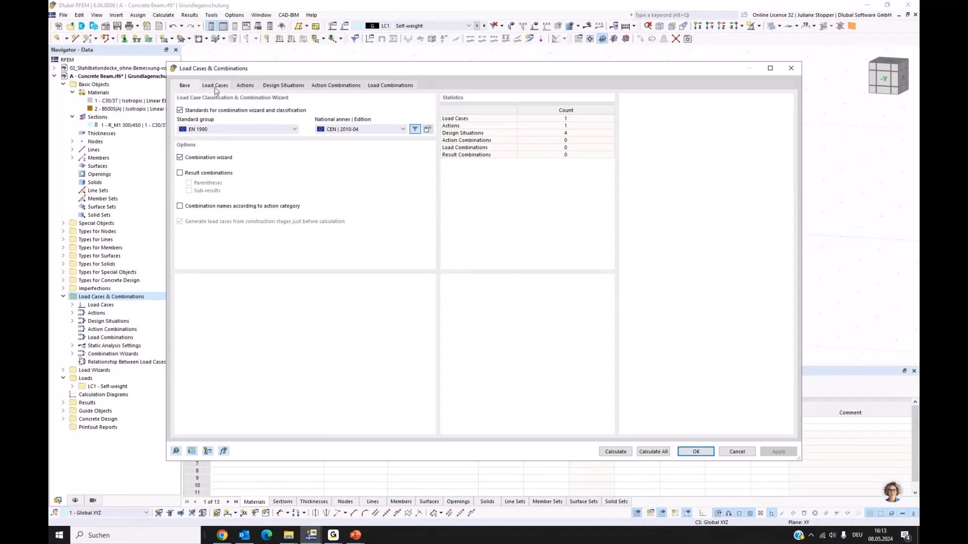
{"action": "key", "text": "ctrl+Tab"}
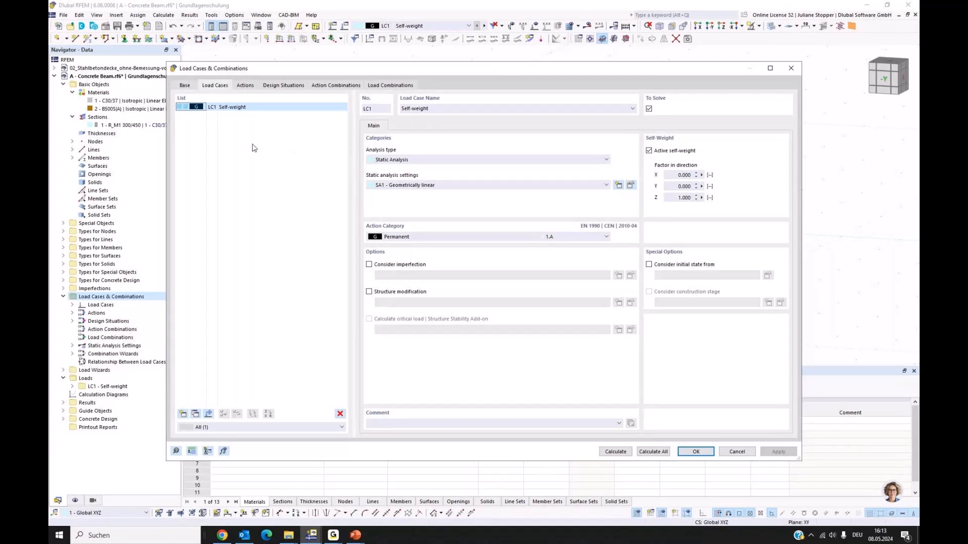
{"action": "left_click", "coordinate": [183, 415]}
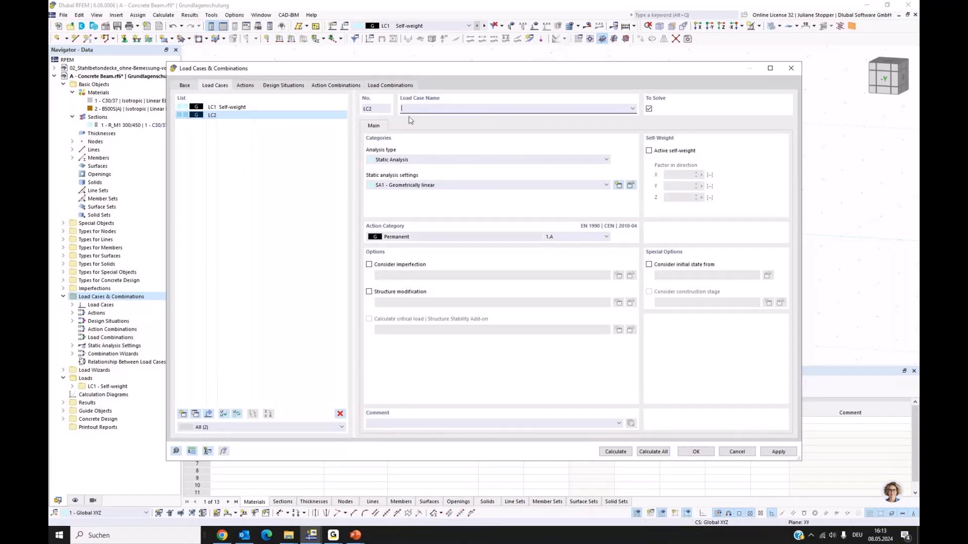
{"action": "type", "text": "Liv"}
{"action": "type", "text": "e Load - 1"}
{"action": "left_click", "coordinate": [778, 452]}
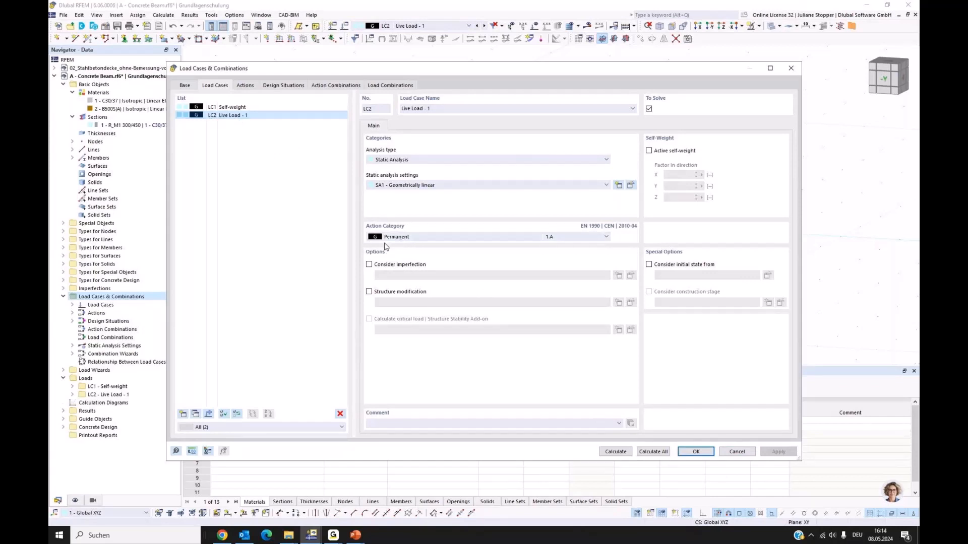
{"action": "left_click", "coordinate": [429, 239]}
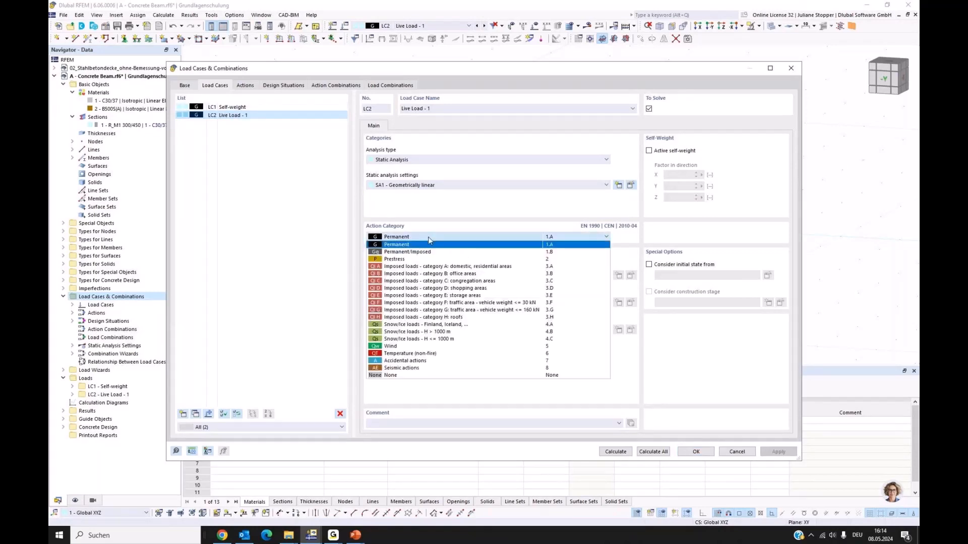
{"action": "left_click", "coordinate": [427, 274]}
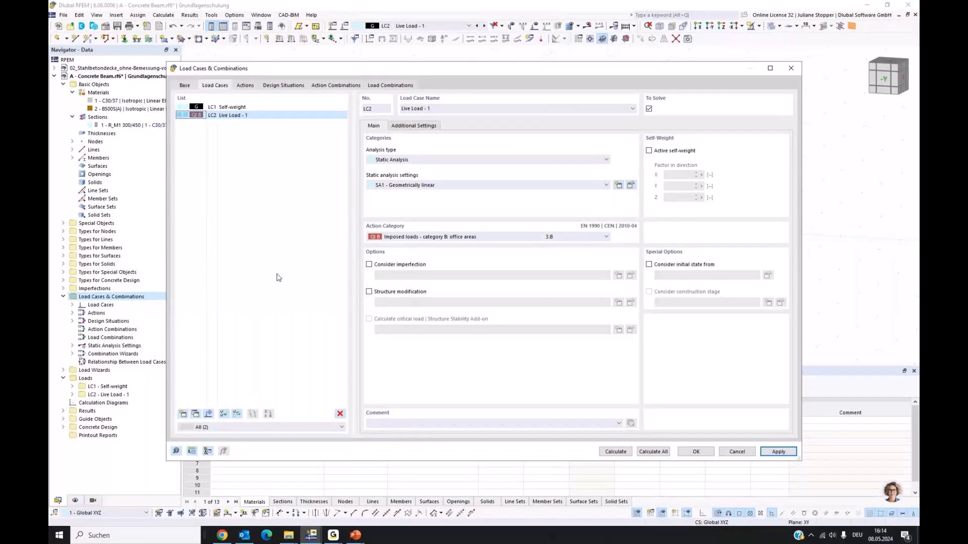
Copy the Live Load - 1 load case and name the copy Live Load - 2.
{"action": "left_click", "coordinate": [196, 416]}
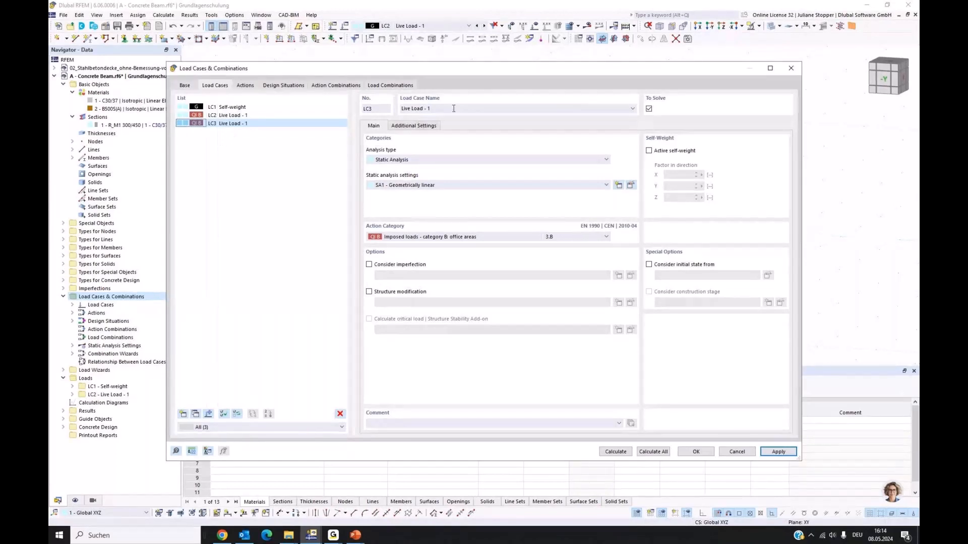
{"action": "type", "text": "2"}
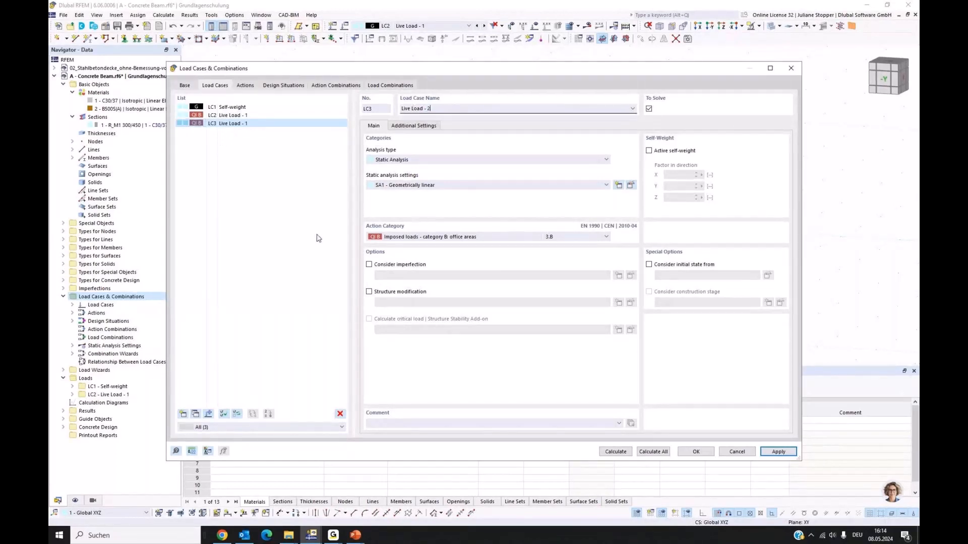
{"action": "left_click", "coordinate": [318, 238]}
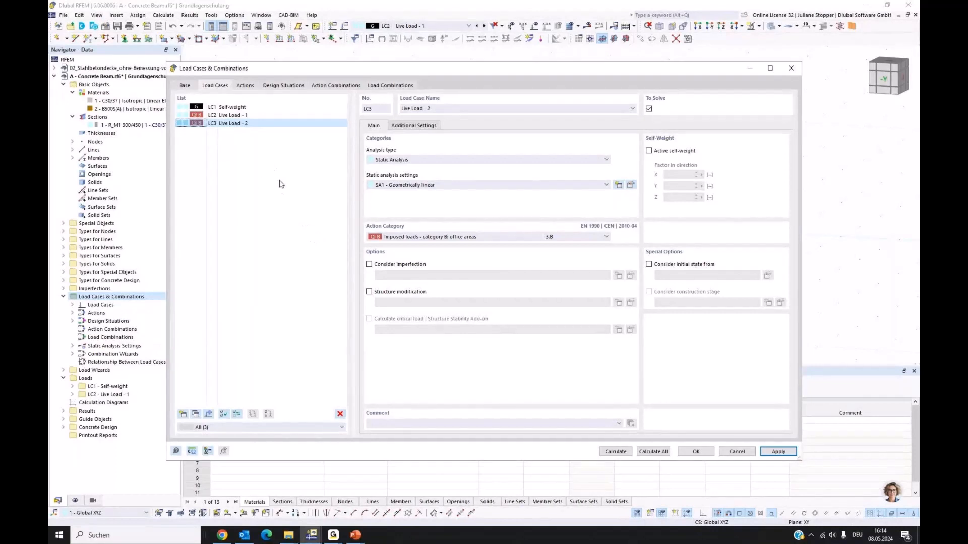
Review the actions and examine the combination rules of the ULS (STR/GEO) - Permanent and transient - Eq. 6.10 design situation.
{"action": "left_click", "coordinate": [245, 86]}
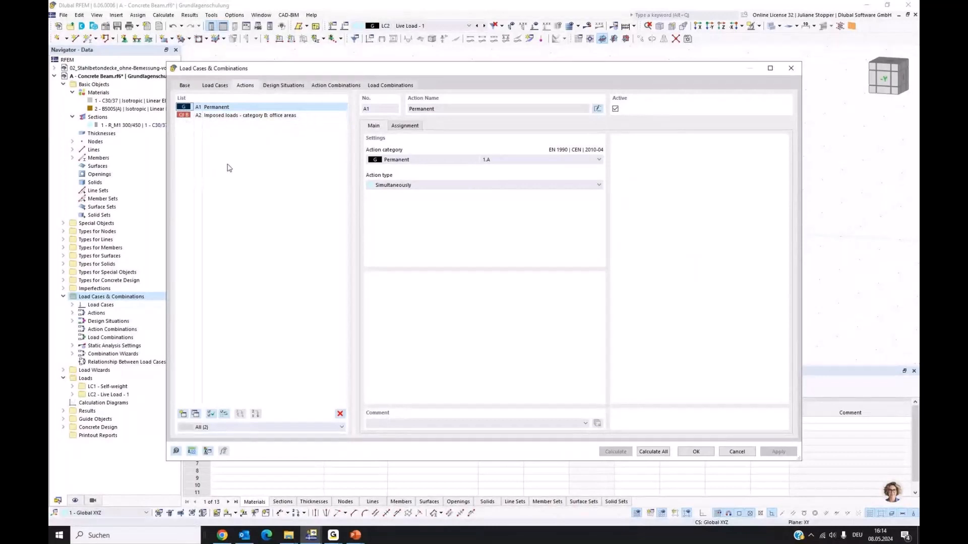
{"action": "left_click", "coordinate": [280, 86]}
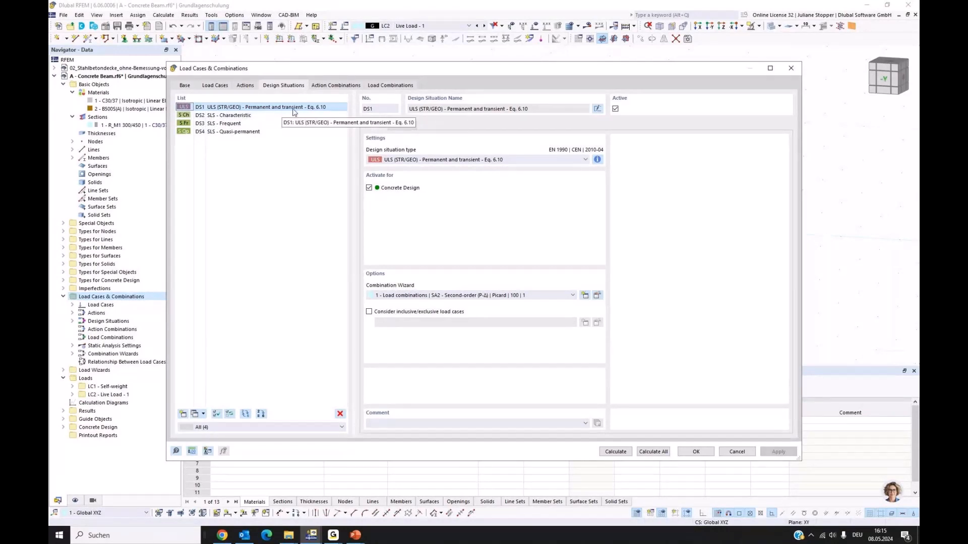
{"action": "left_click", "coordinate": [597, 159]}
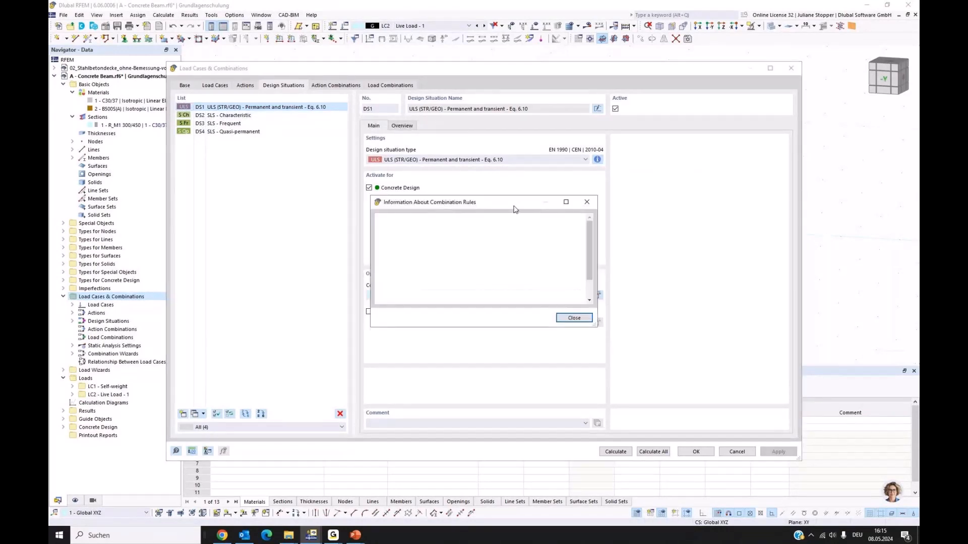
{"action": "left_click_drag", "start_coordinate": [514, 207], "coordinate": [678, 197]}
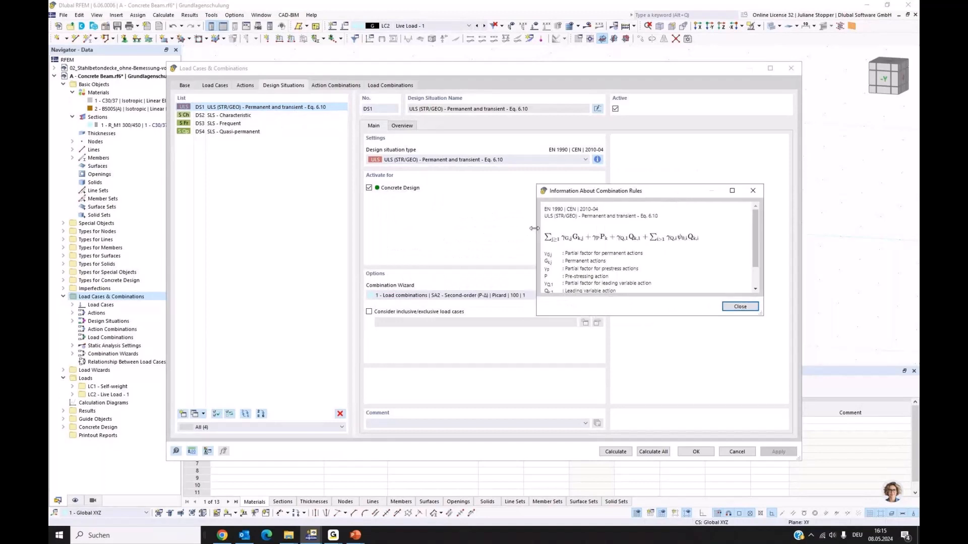
{"action": "left_click", "coordinate": [740, 307]}
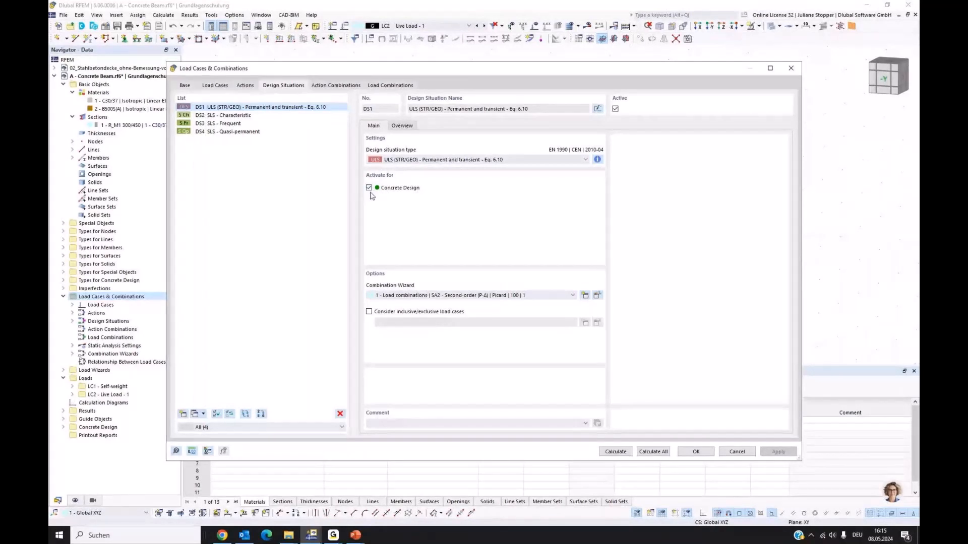
Deactivate the SLS - Frequent design situation, generate and review the load combinations, and save the settings.
{"action": "left_click", "coordinate": [229, 124]}
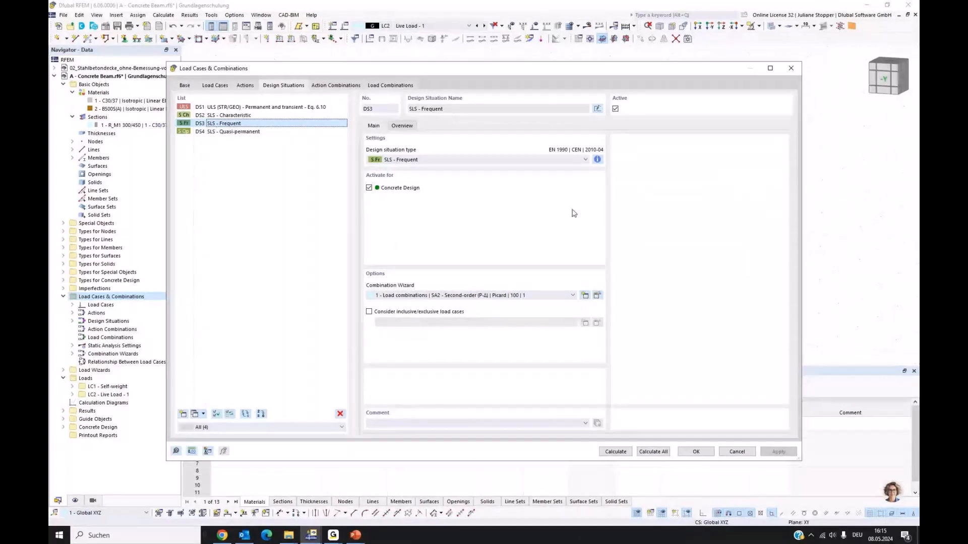
{"action": "left_click", "coordinate": [615, 109]}
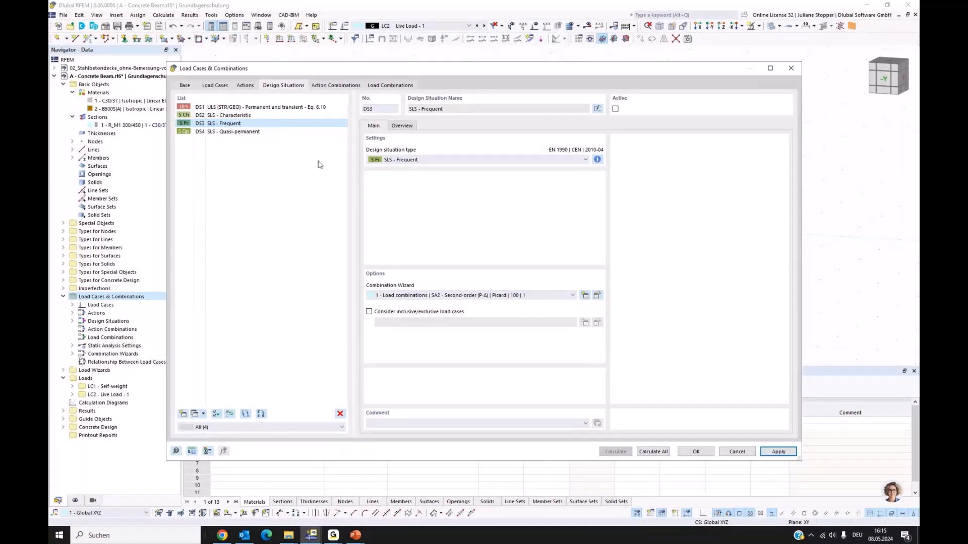
{"action": "left_click", "coordinate": [336, 85]}
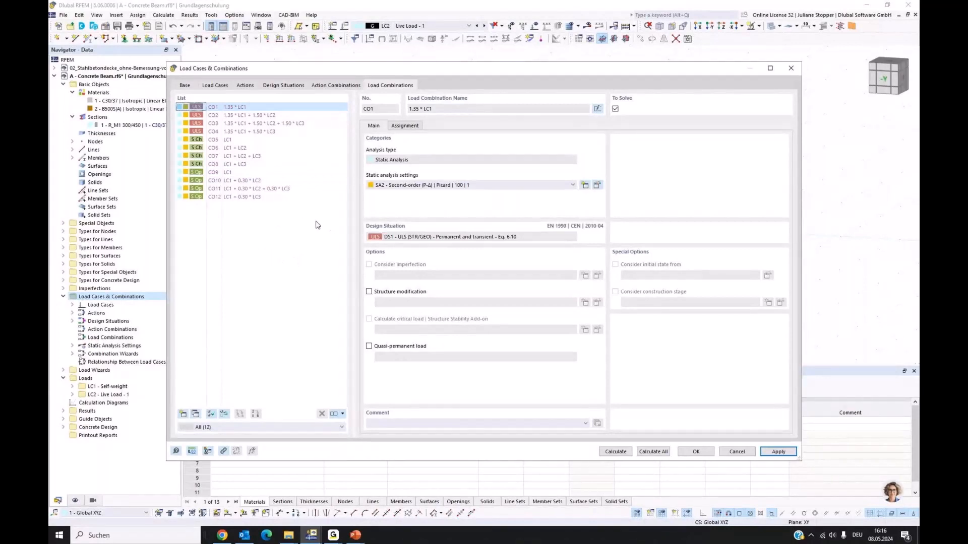
{"action": "left_click", "coordinate": [693, 455]}
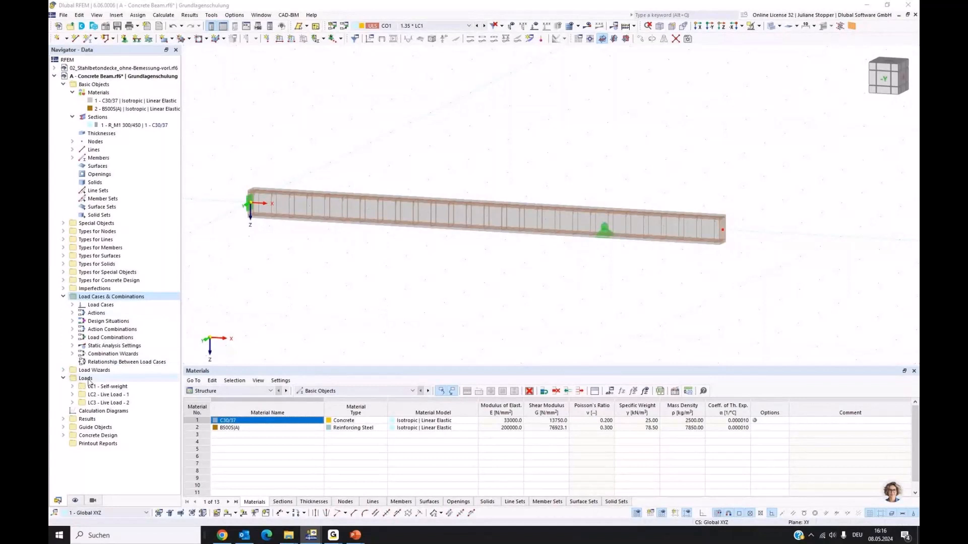
Expand the load types of the Self-weight load case and make it the current load case.
{"action": "key", "text": "Left"}
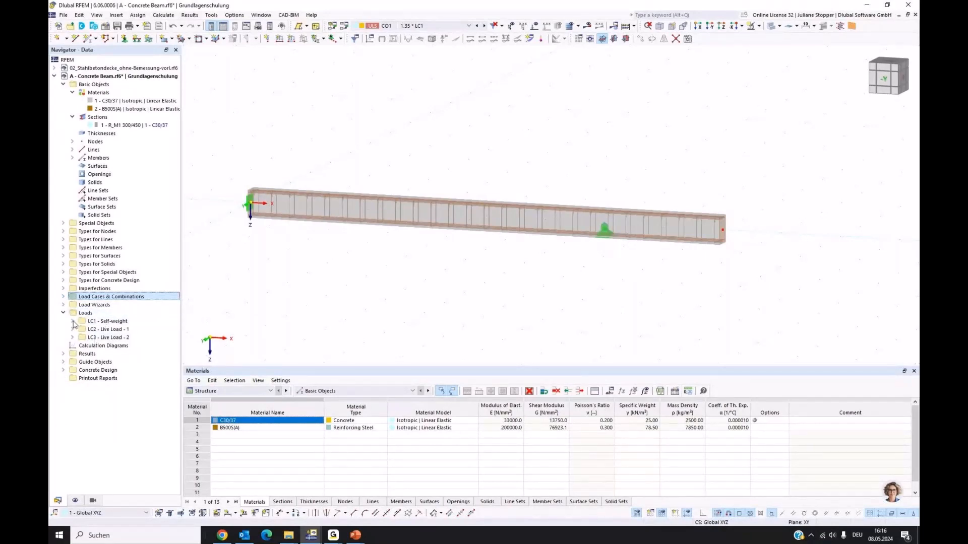
{"action": "left_click", "coordinate": [72, 323]}
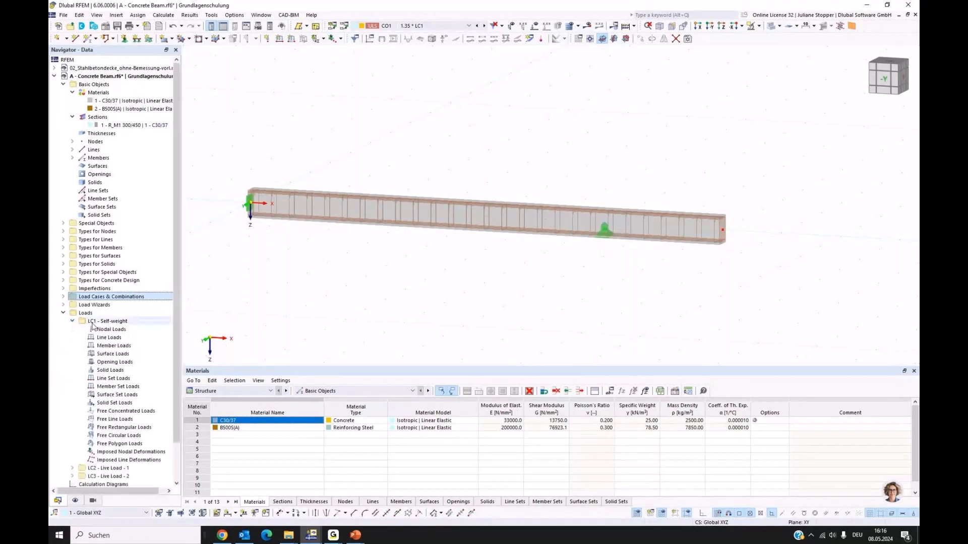
{"action": "left_click_drag", "start_coordinate": [177, 319], "coordinate": [177, 362]}
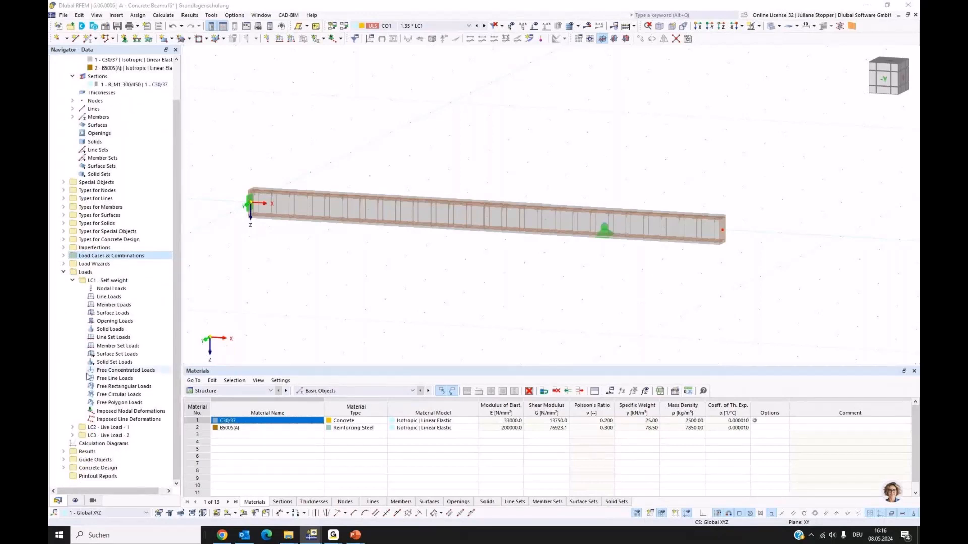
{"action": "left_click", "coordinate": [114, 282]}
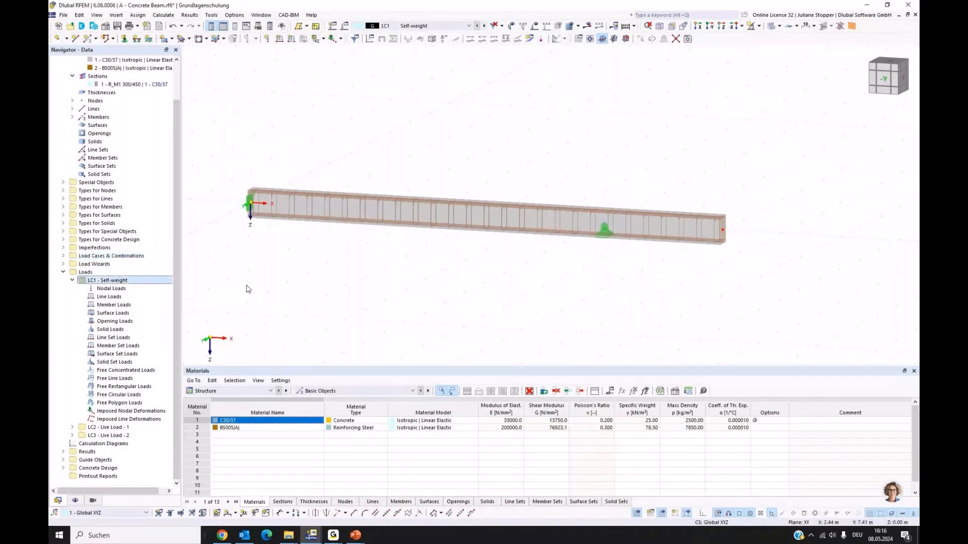
Show the loads in the model view and include the self-weight in the load display.
{"action": "left_click", "coordinate": [534, 26]}
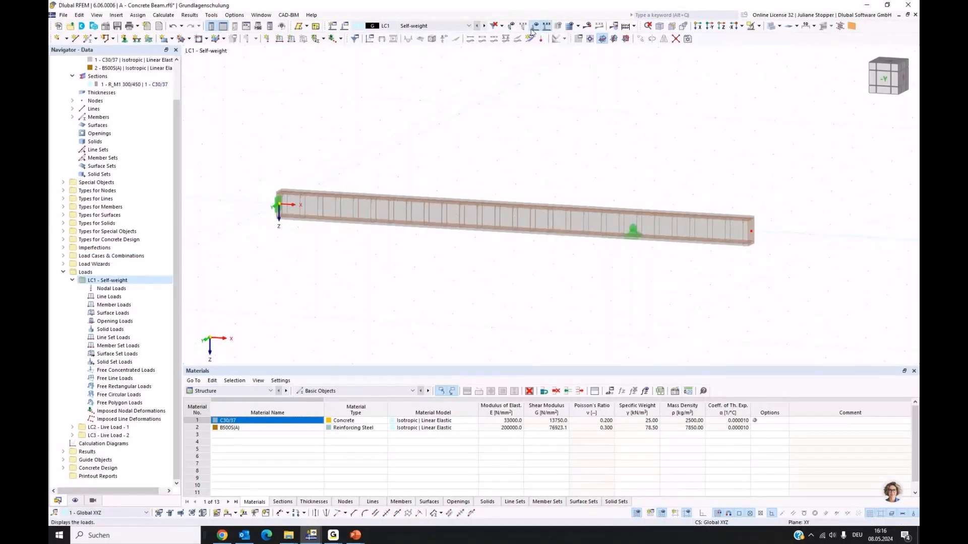
{"action": "middle_click_drag", "start_coordinate": [521, 156], "coordinate": [515, 194]}
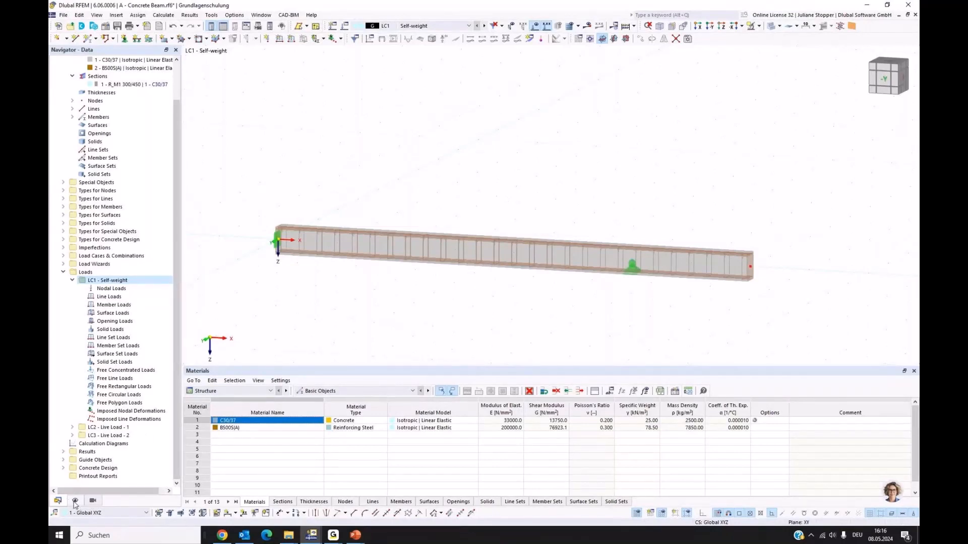
{"action": "left_click", "coordinate": [75, 502]}
{"action": "scroll", "coordinate": [93, 333], "scroll_direction": "down", "scroll_amount": 3}
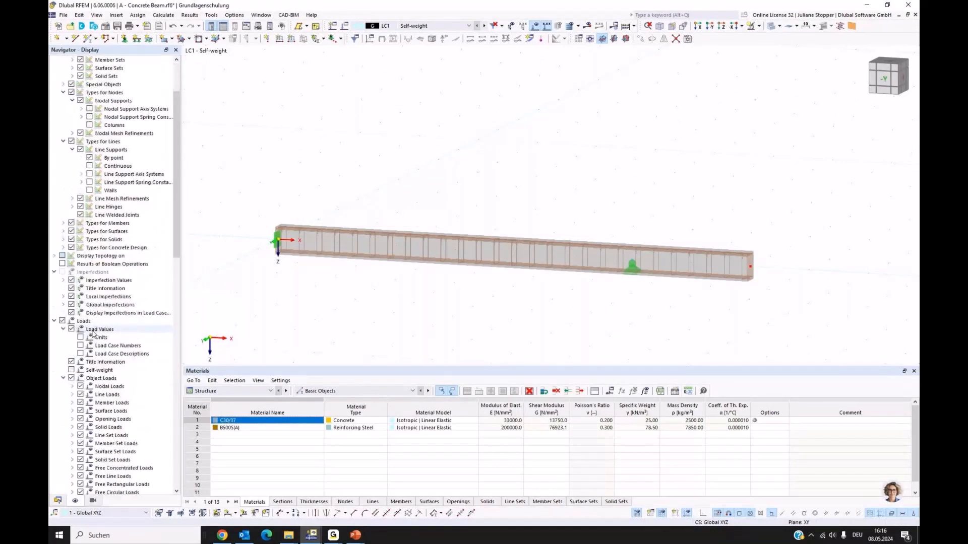
{"action": "scroll", "coordinate": [93, 334], "scroll_direction": "down", "scroll_amount": 1}
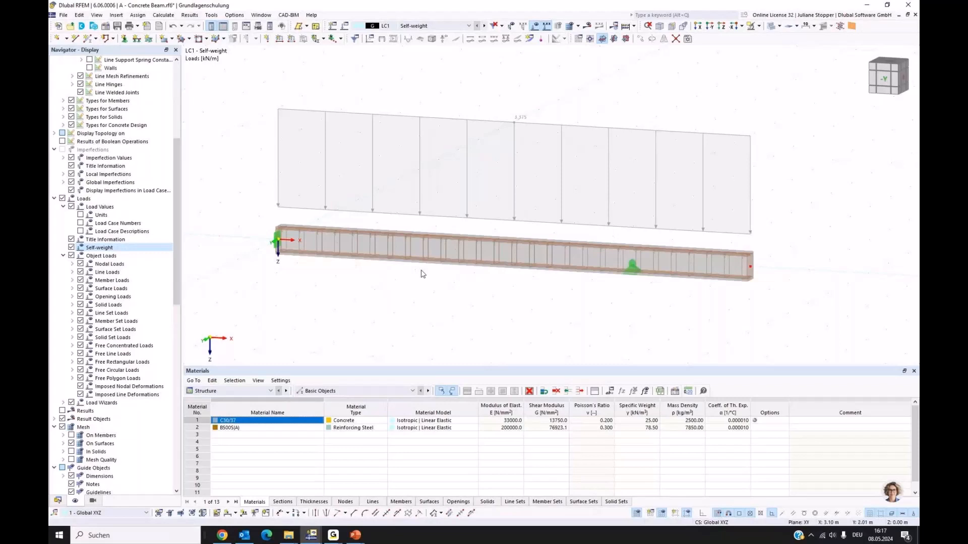
{"action": "left_click", "coordinate": [58, 500]}
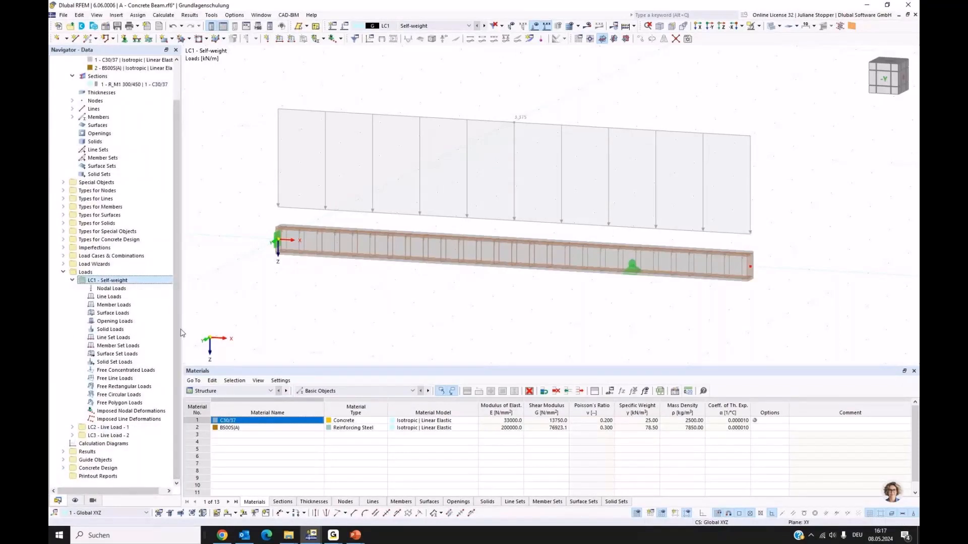
Apply a uniform 1.5 kN/m member load in global Z to member 1 in the Self-weight load case.
{"action": "right_click", "coordinate": [103, 308]}
{"action": "left_click", "coordinate": [130, 321]}
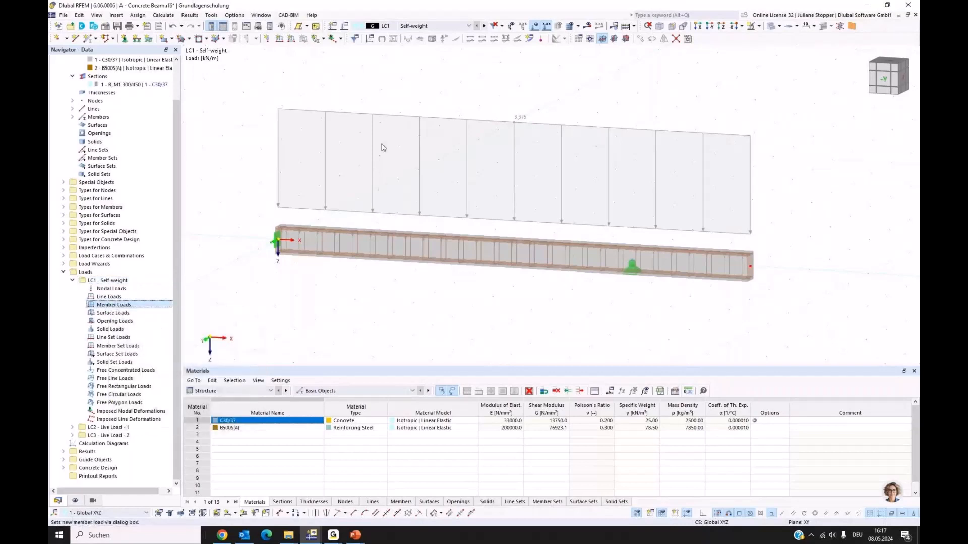
{"action": "left_click_drag", "start_coordinate": [380, 108], "coordinate": [402, 244]}
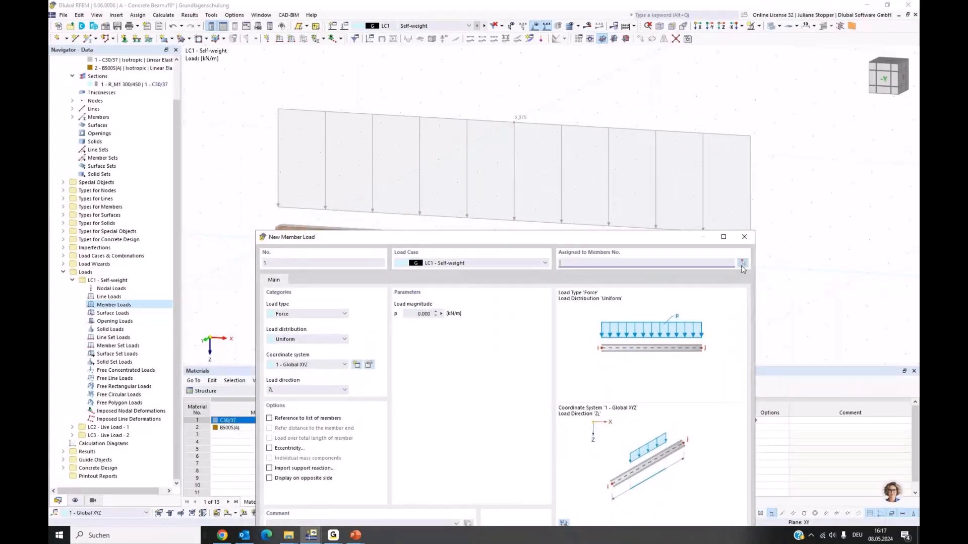
{"action": "left_click", "coordinate": [742, 262]}
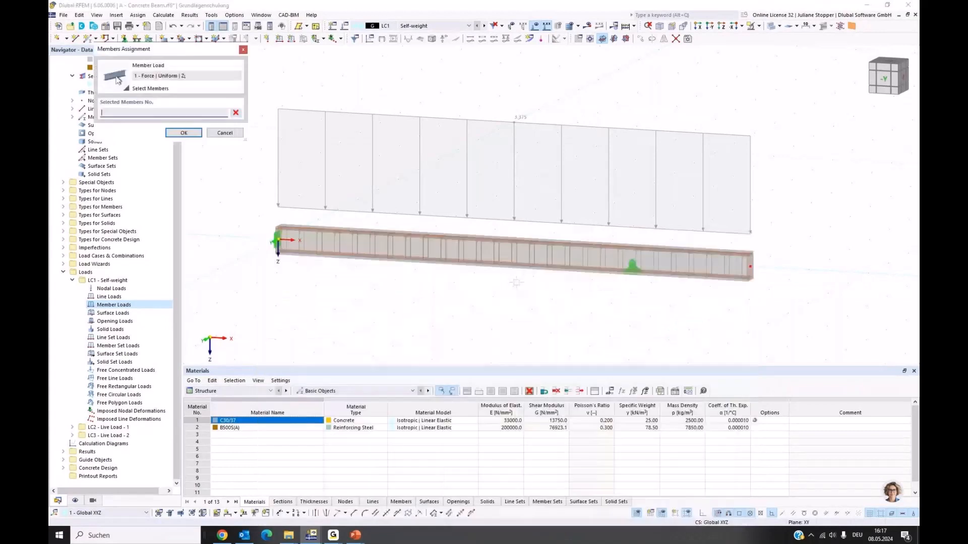
{"action": "left_click", "coordinate": [435, 249]}
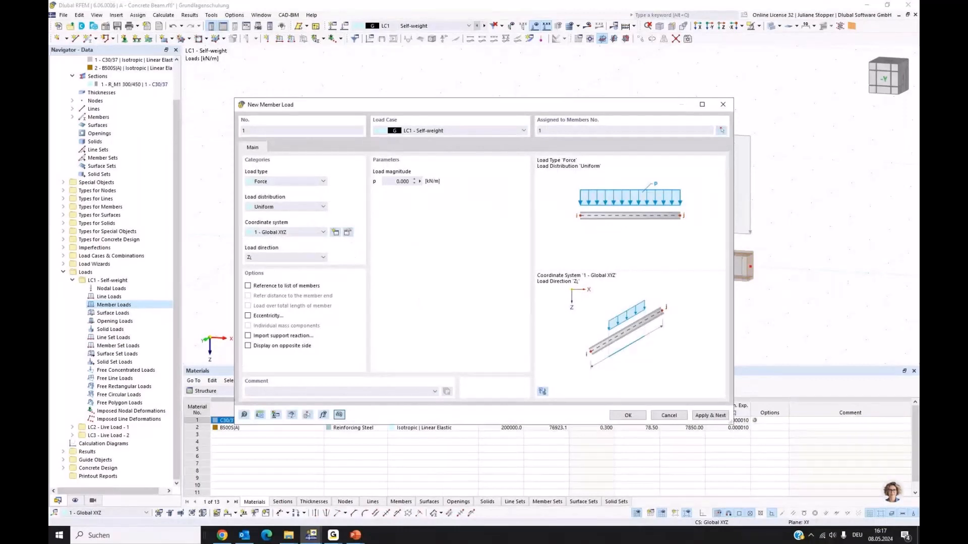
{"action": "double_click", "coordinate": [402, 181]}
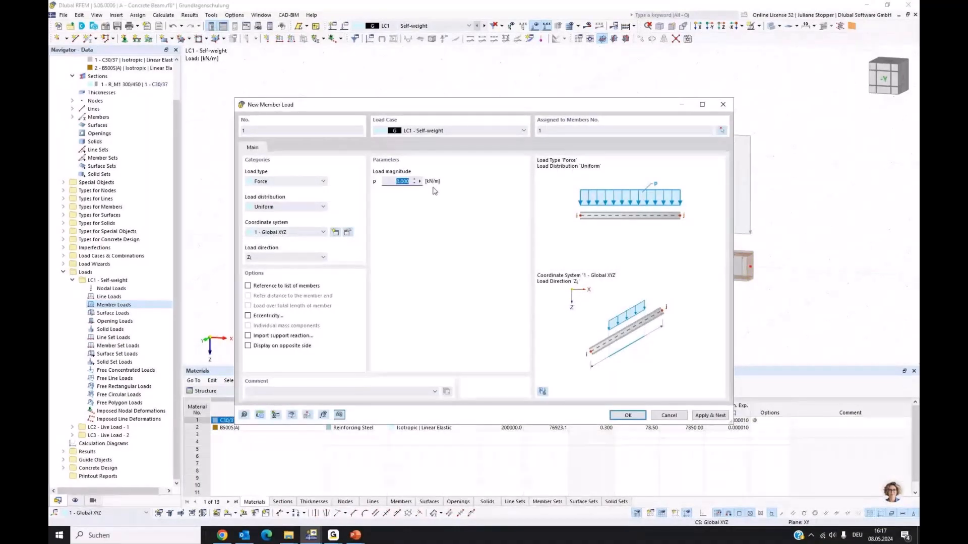
{"action": "type", "text": "1,5"}
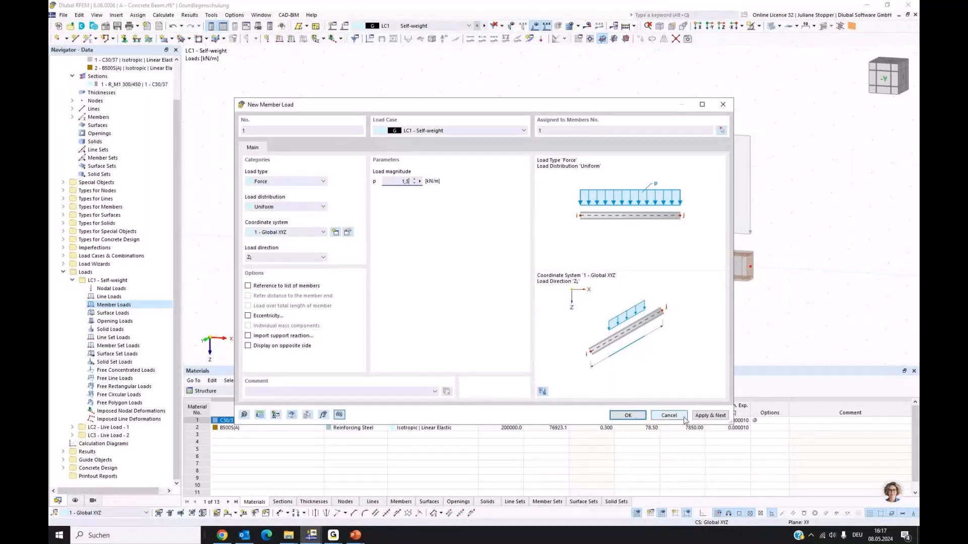
{"action": "left_click", "coordinate": [709, 415]}
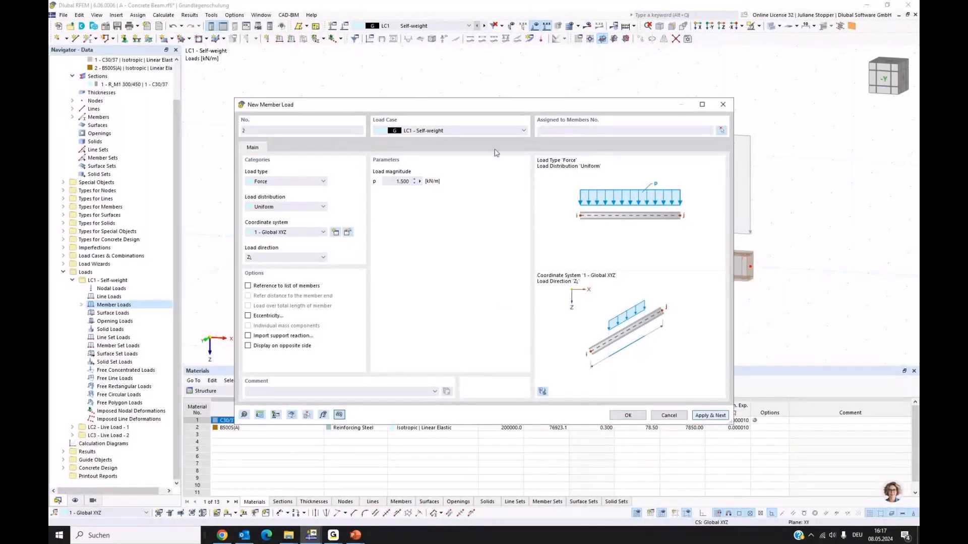
Assign the new member load to member 1 in LC2 - Live Load - 1 with a magnitude of 20 kN/m.
{"action": "left_click_drag", "start_coordinate": [461, 110], "coordinate": [490, 169]}
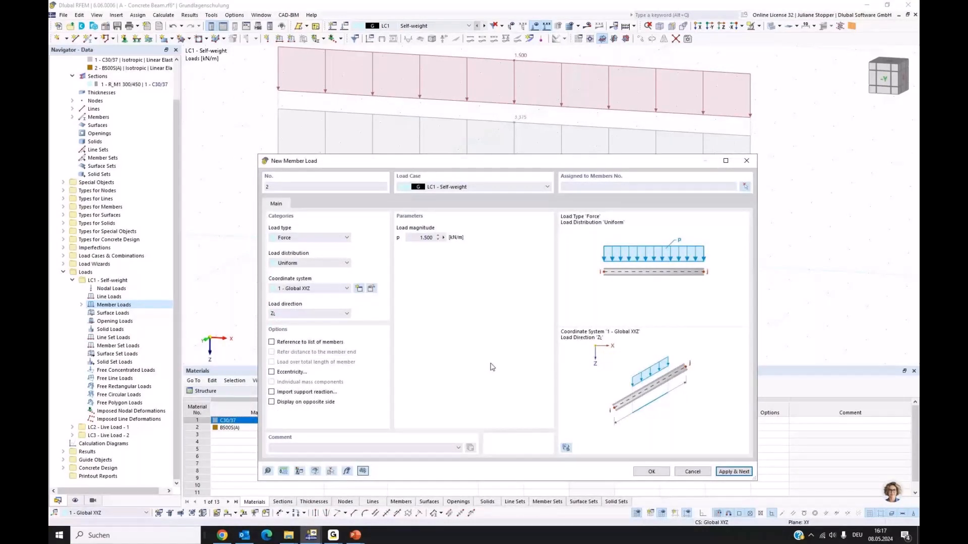
{"action": "left_click", "coordinate": [514, 187]}
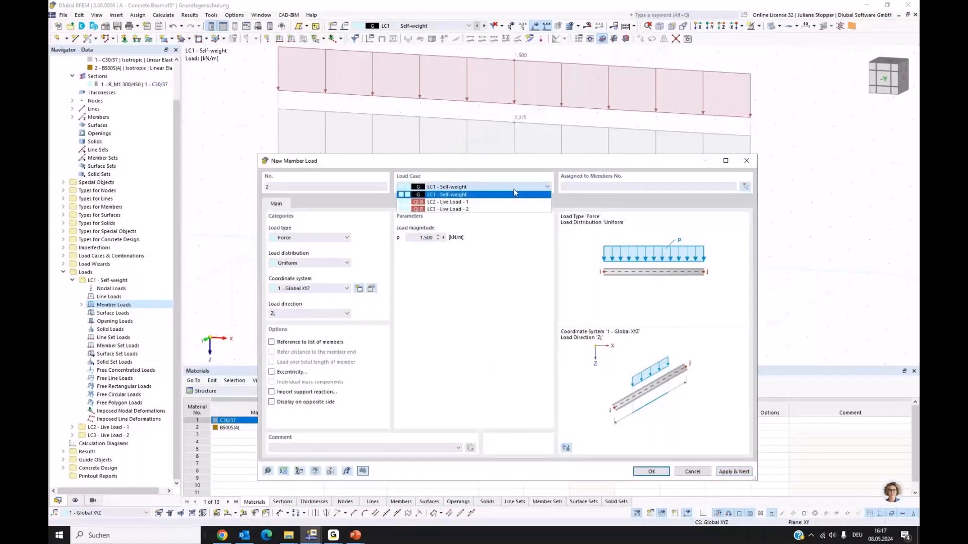
{"action": "left_click", "coordinate": [430, 203]}
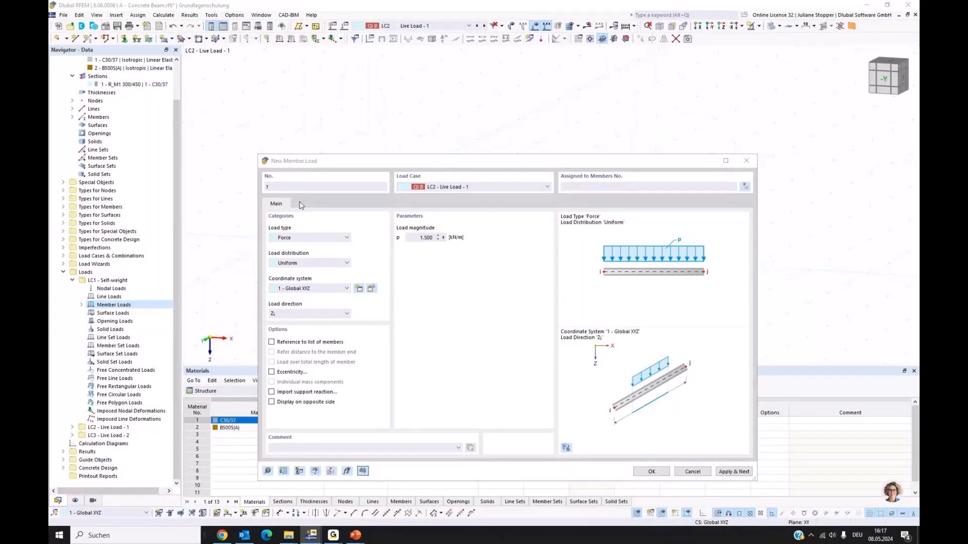
{"action": "left_click", "coordinate": [600, 186]}
{"action": "double_click", "coordinate": [421, 237]}
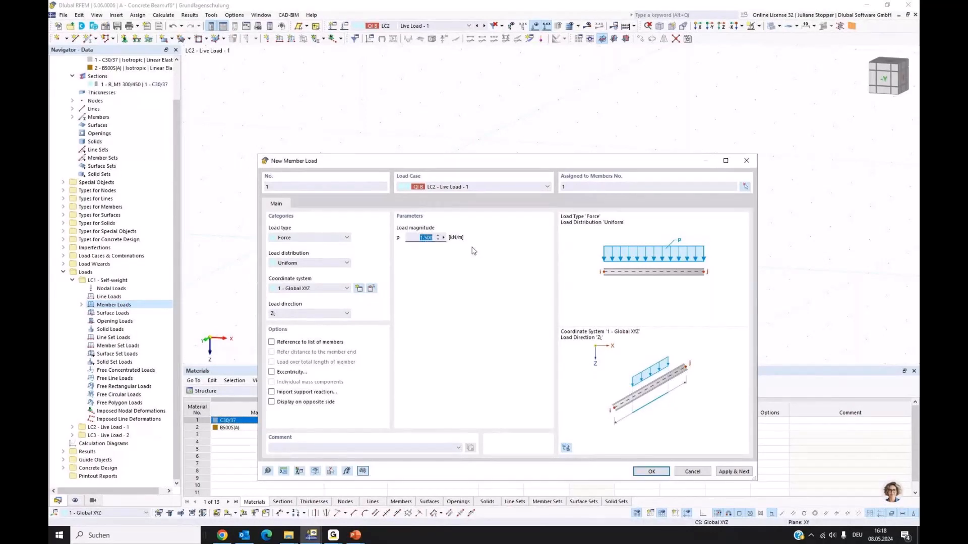
{"action": "type", "text": "20"}
Make the load distribution trapezoidal with an end magnitude of 20 kN/m, running from 0 to 6 m, and apply it.
{"action": "left_click", "coordinate": [347, 264]}
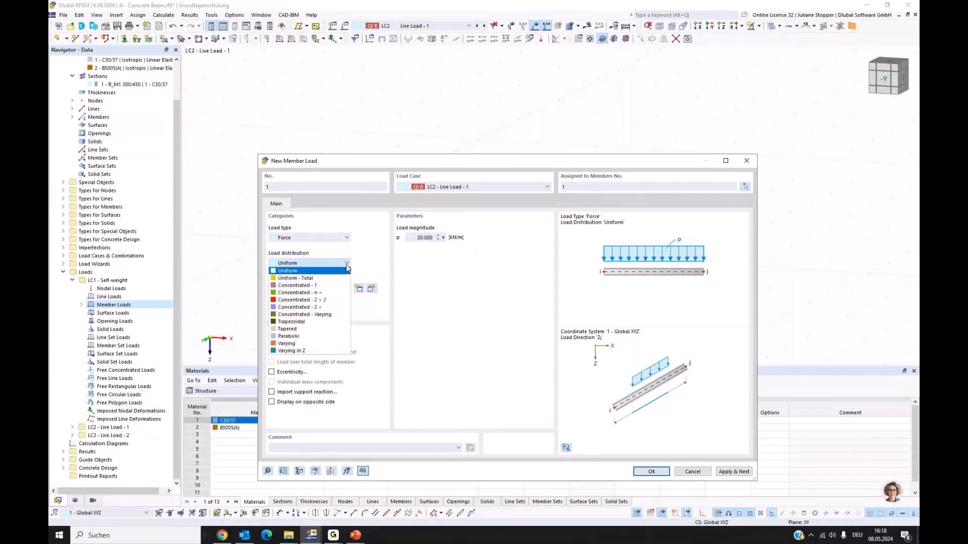
{"action": "left_click", "coordinate": [301, 323]}
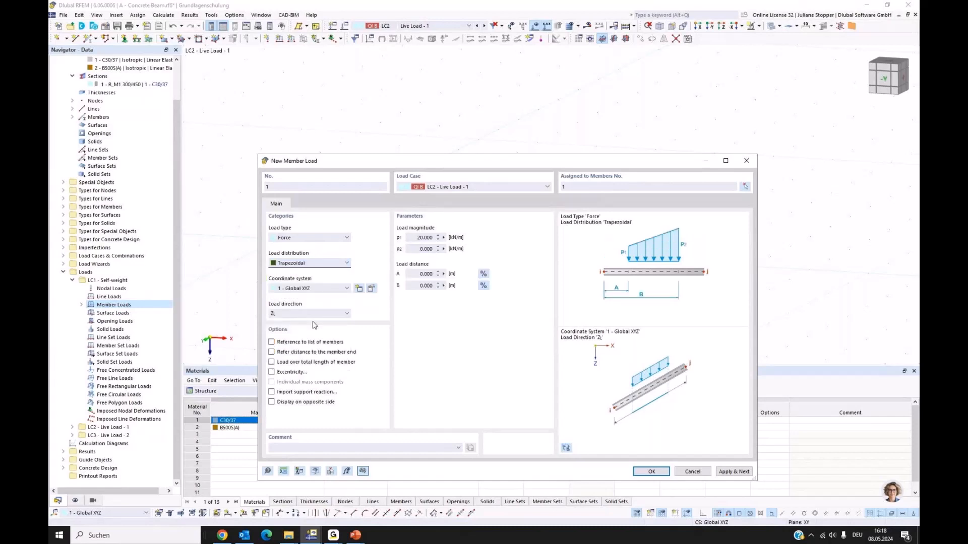
{"action": "left_click", "coordinate": [425, 249]}
{"action": "type", "text": "20"}
{"action": "left_click", "coordinate": [414, 273]}
{"action": "left_click", "coordinate": [417, 286]}
{"action": "type", "text": "6"}
{"action": "left_click", "coordinate": [734, 472]}
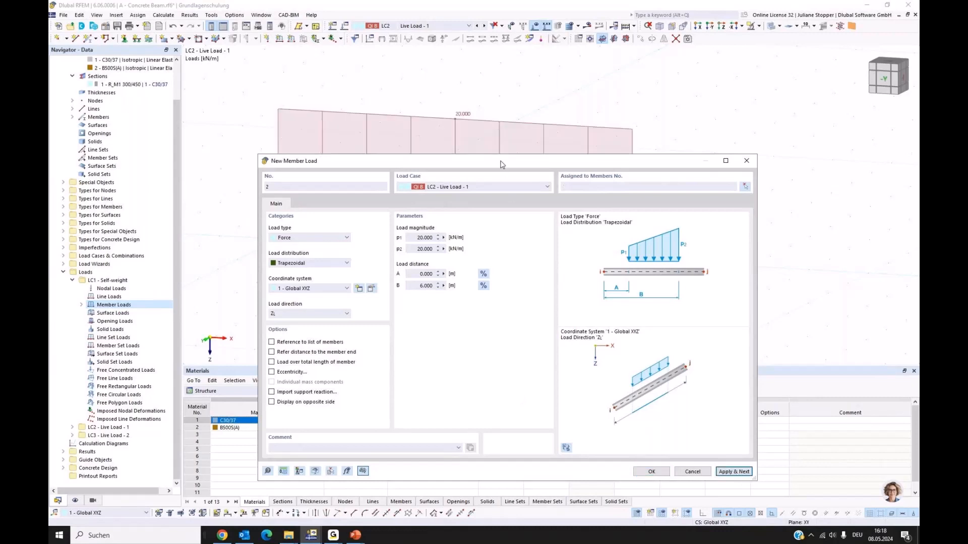
Add a trapezoidal 20 kN/m load in LC3 - Live Load - 2 on member 1, running from 6 m to 8 m.
{"action": "left_click_drag", "start_coordinate": [500, 160], "coordinate": [501, 317]}
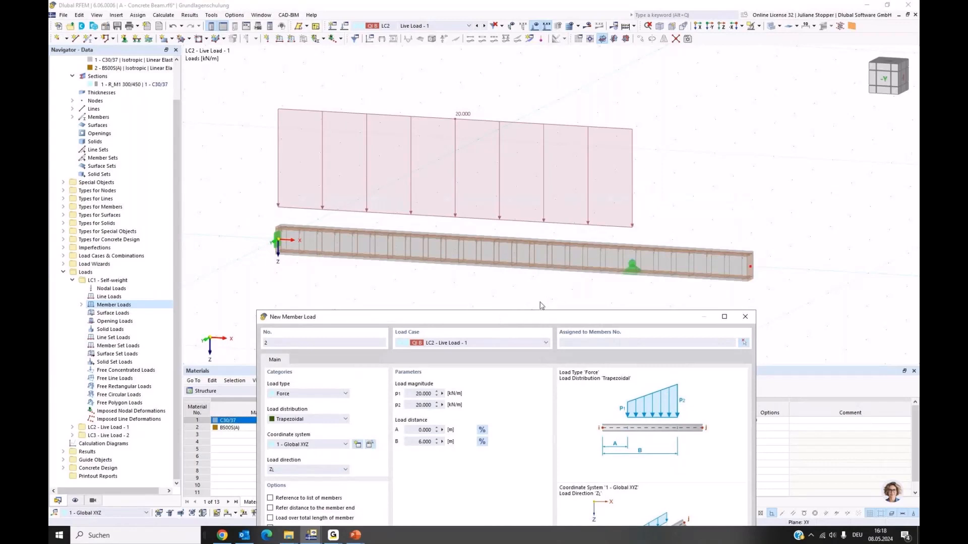
{"action": "left_click_drag", "start_coordinate": [454, 323], "coordinate": [454, 182]}
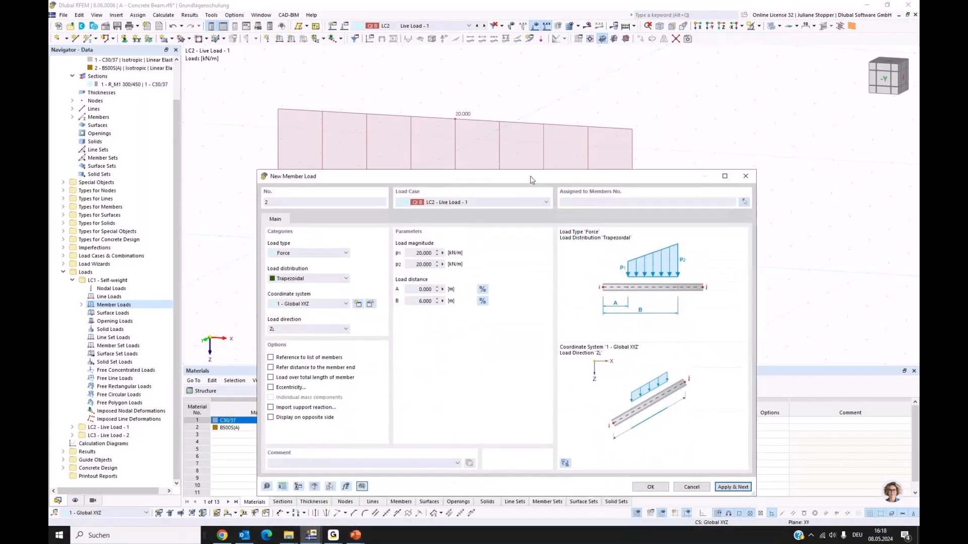
{"action": "left_click_drag", "start_coordinate": [531, 178], "coordinate": [529, 304]}
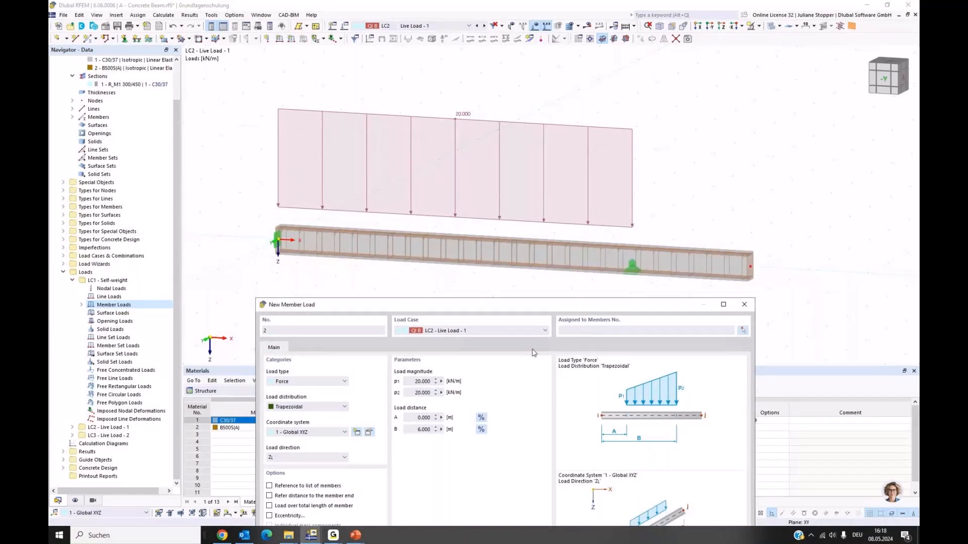
{"action": "left_click", "coordinate": [539, 280]}
{"action": "left_click", "coordinate": [444, 303]}
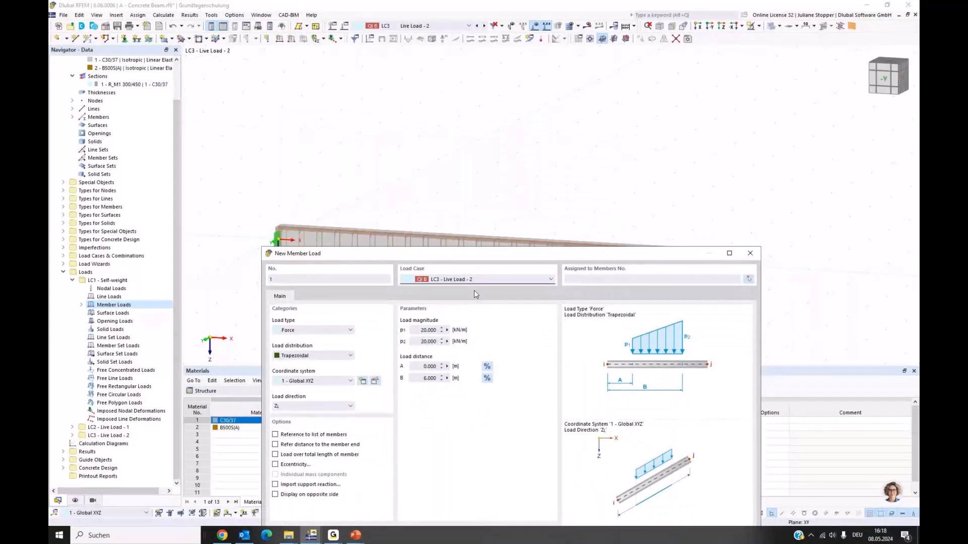
{"action": "left_click", "coordinate": [445, 276]}
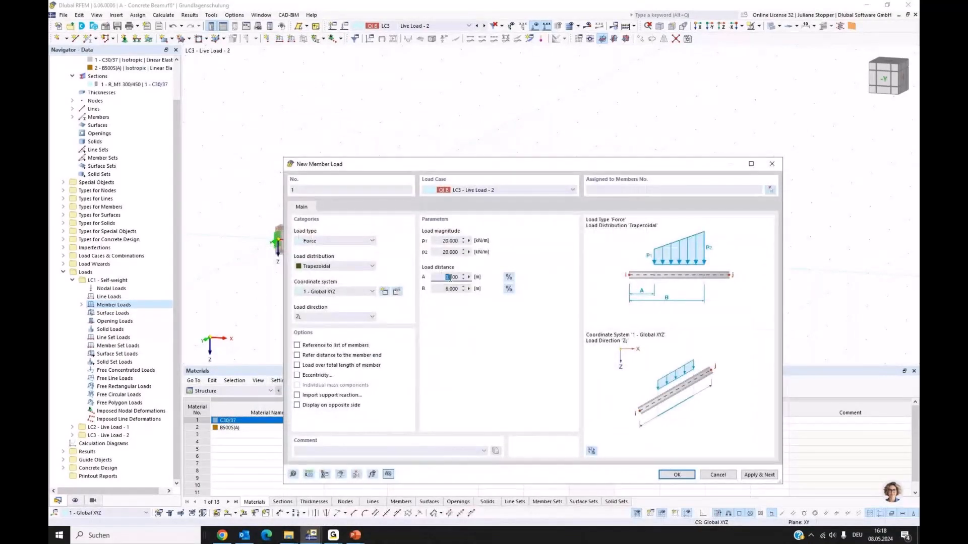
{"action": "type", "text": "6"}
{"action": "left_click", "coordinate": [445, 288]}
{"action": "type", "text": "8"}
{"action": "left_click", "coordinate": [599, 188]}
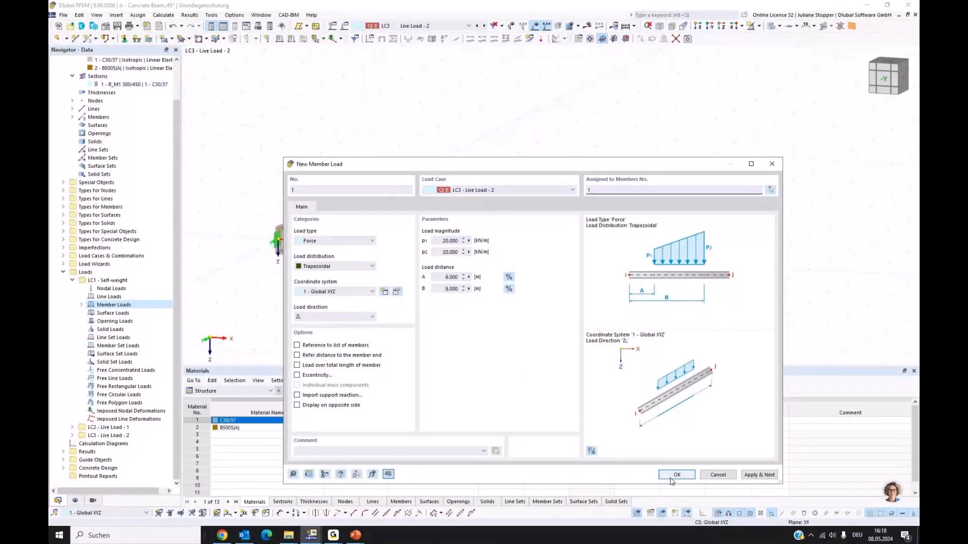
{"action": "type", "text": "1"}
{"action": "key", "text": "Return"}
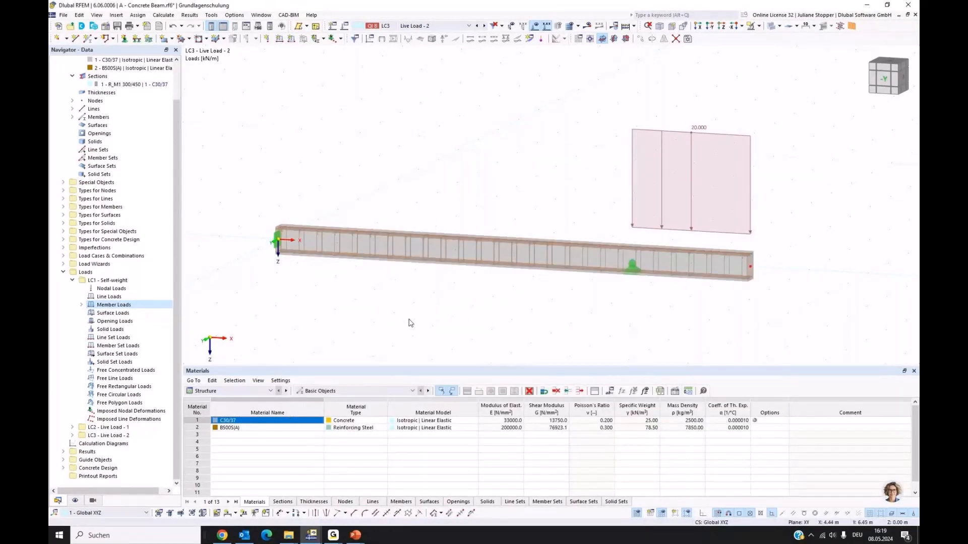
Go through the load cases and design situations up to load combination CO2 and examine the loads on the beam.
{"action": "left_click", "coordinate": [72, 281]}
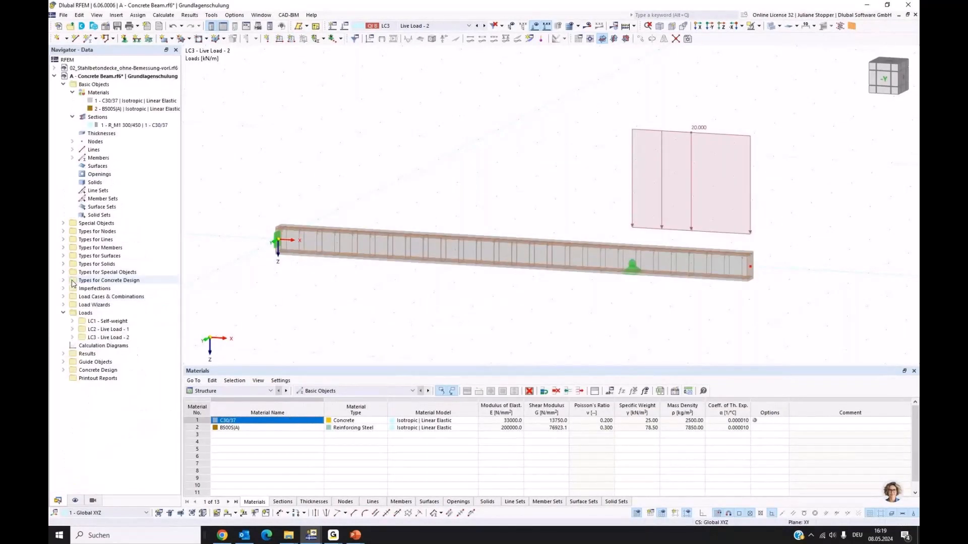
{"action": "left_click", "coordinate": [477, 26]}
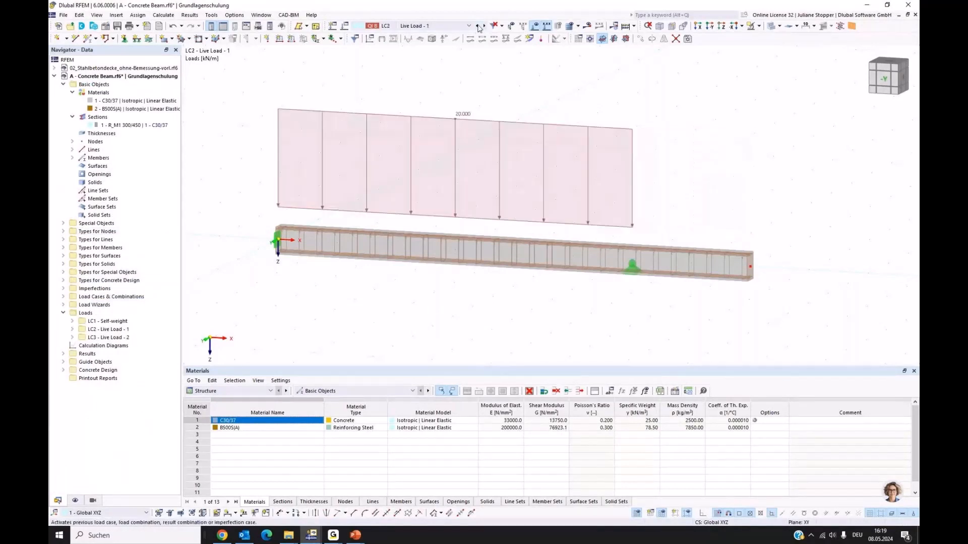
{"action": "left_click", "coordinate": [485, 26]}
{"action": "left_click", "coordinate": [485, 26]}
{"action": "left_click", "coordinate": [485, 26]}
{"action": "left_click", "coordinate": [484, 25]}
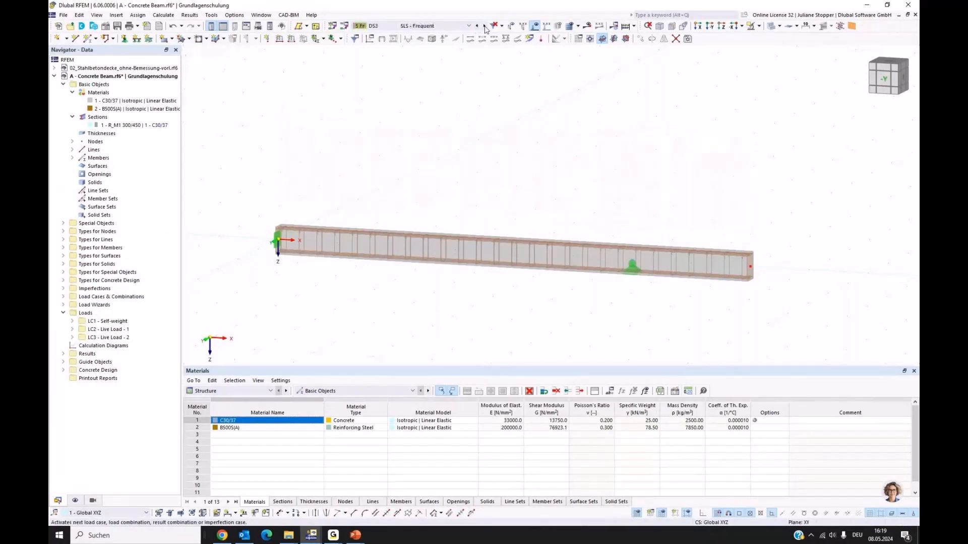
{"action": "left_click", "coordinate": [484, 26]}
{"action": "left_click", "coordinate": [484, 25]}
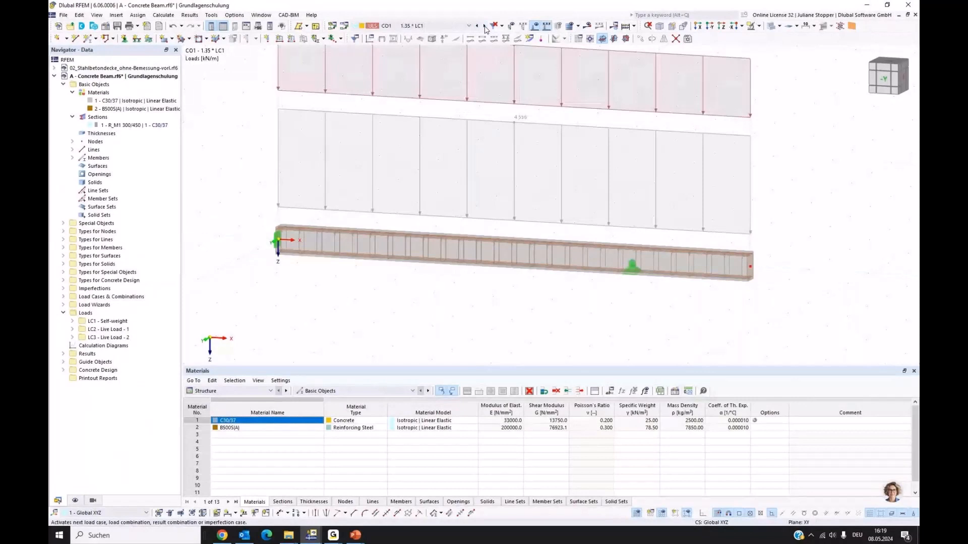
{"action": "left_click", "coordinate": [484, 25]}
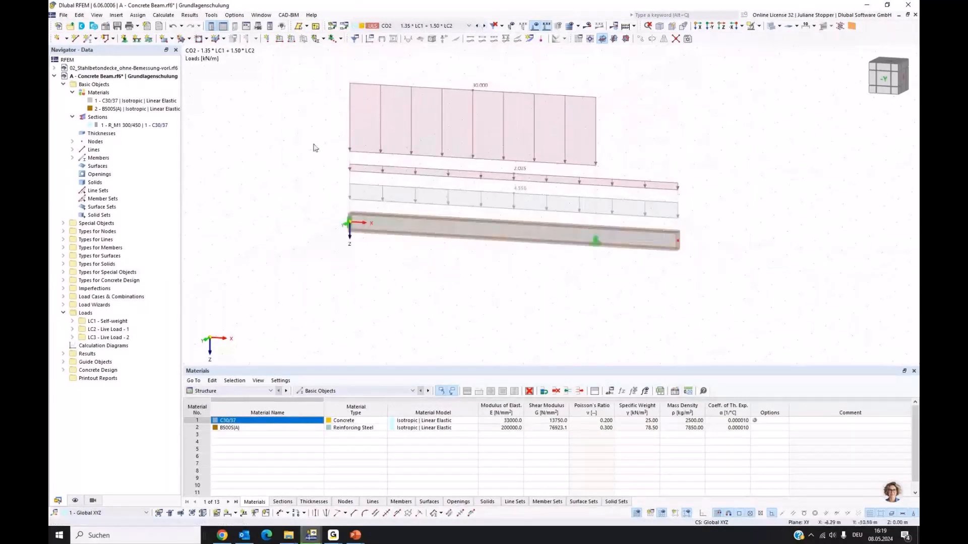
{"action": "middle_click_drag", "start_coordinate": [273, 222], "coordinate": [270, 242]}
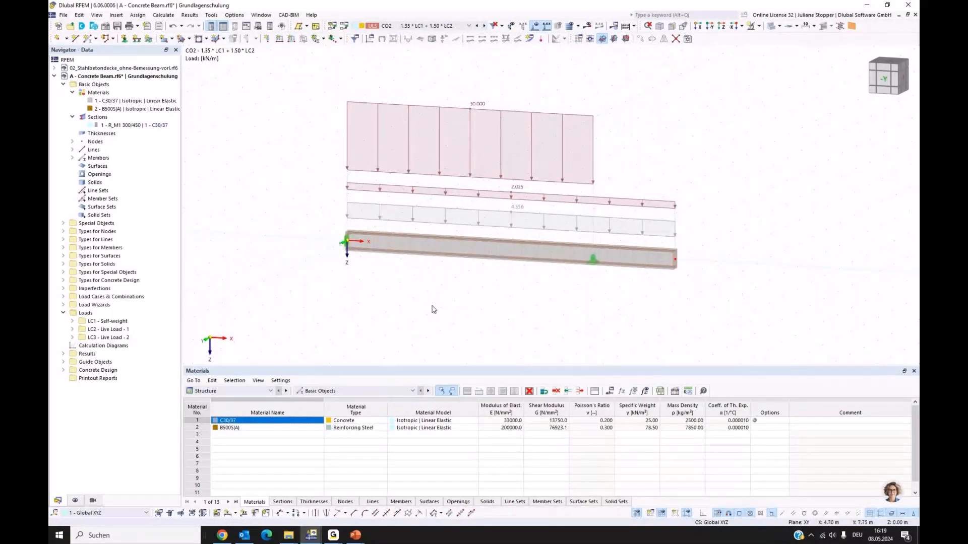
{"action": "left_click_drag", "start_coordinate": [504, 367], "coordinate": [504, 387]}
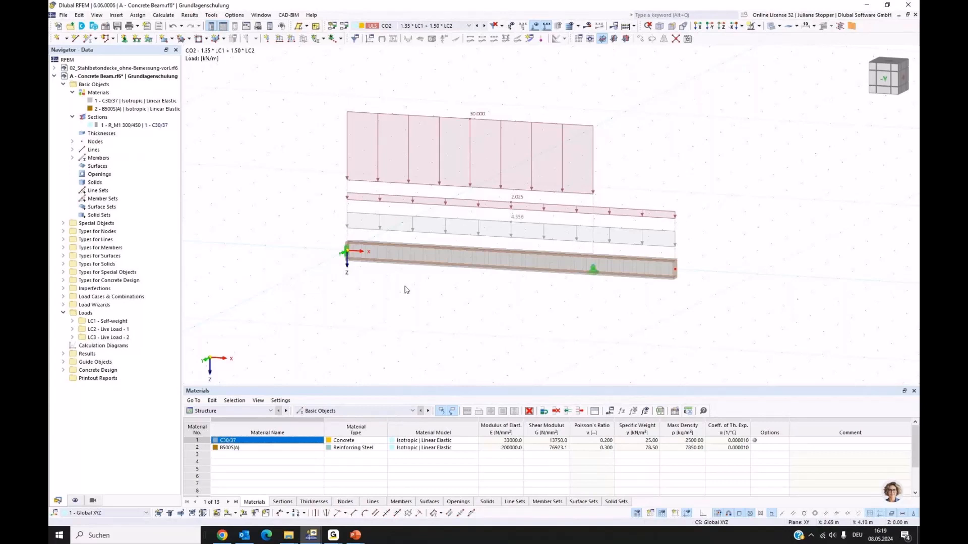
Open member 1 for editing and check which settings depend on its design properties by deactivating and reactivating them.
{"action": "double_click", "coordinate": [506, 261]}
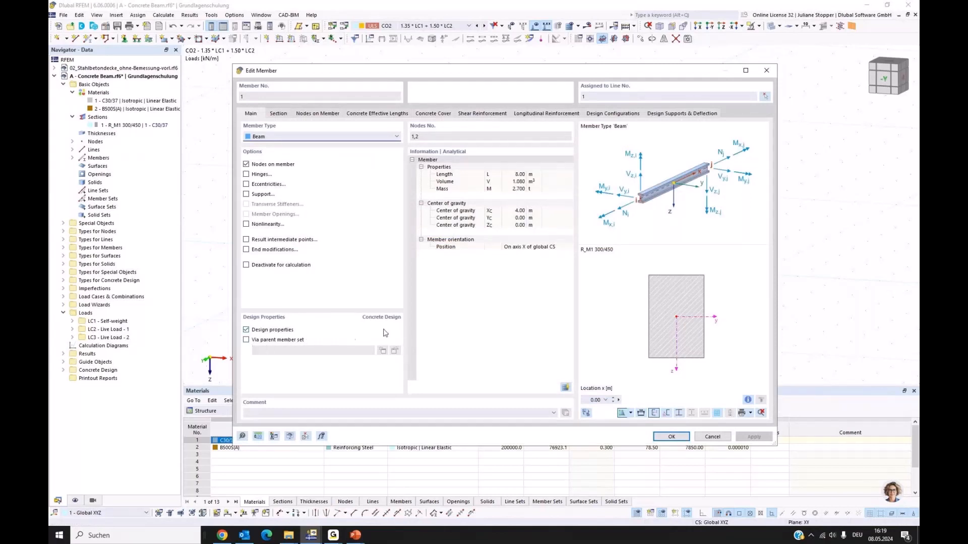
{"action": "left_click", "coordinate": [246, 330]}
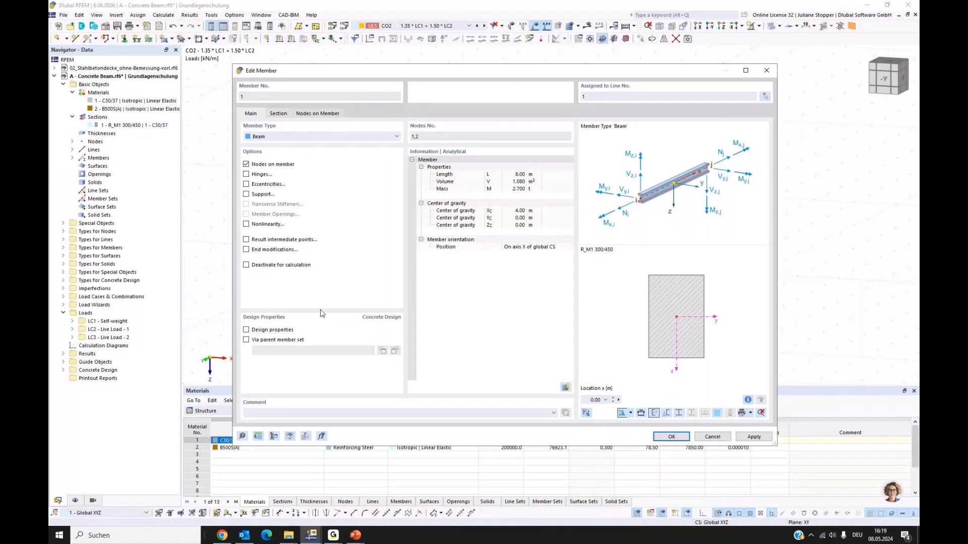
{"action": "left_click", "coordinate": [278, 113]}
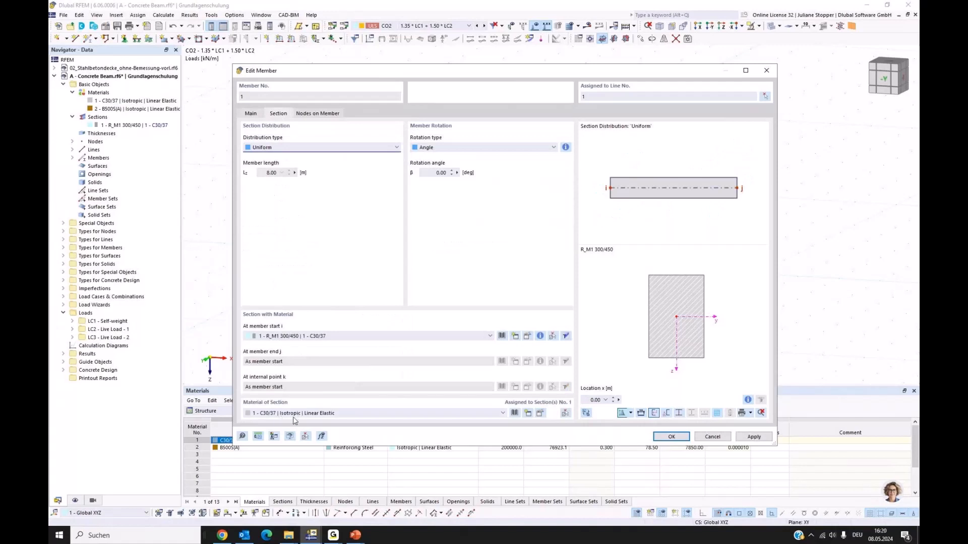
{"action": "left_click", "coordinate": [251, 114]}
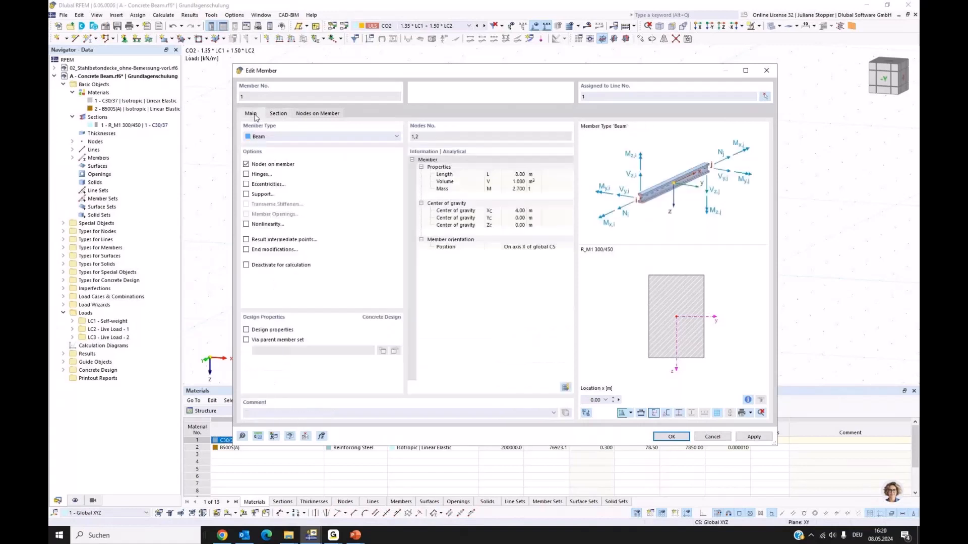
{"action": "left_click", "coordinate": [246, 330]}
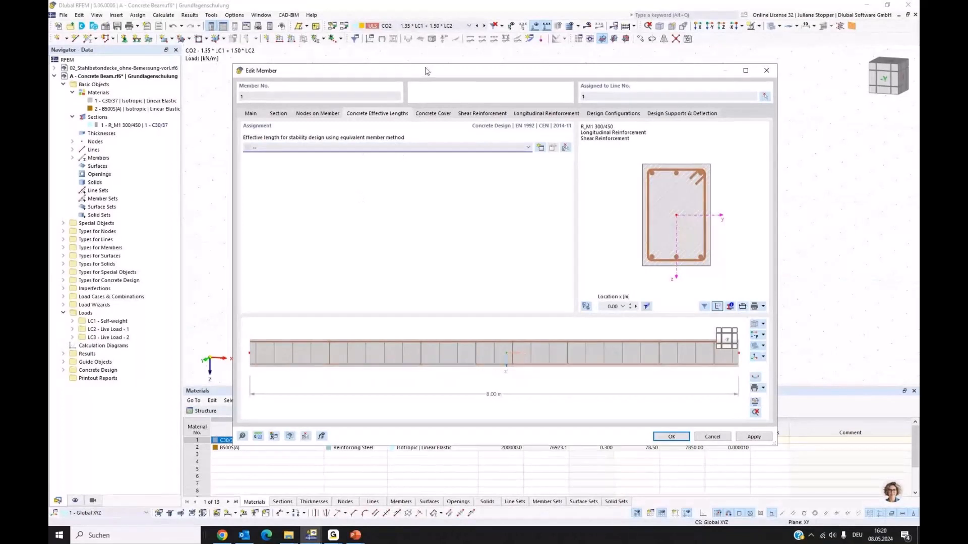
{"action": "left_click_drag", "start_coordinate": [425, 71], "coordinate": [388, 71]}
Review the exposure classes in the concrete durability of member 1, trying Freeze/thaw attack and keeping only XC1 - Dry or permanently wet.
{"action": "left_click", "coordinate": [390, 116]}
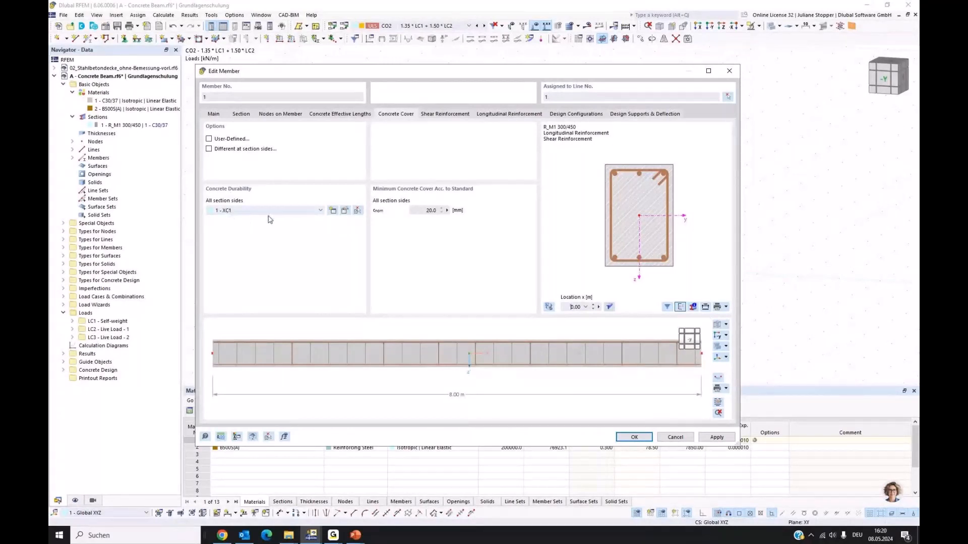
{"action": "left_click", "coordinate": [345, 212]}
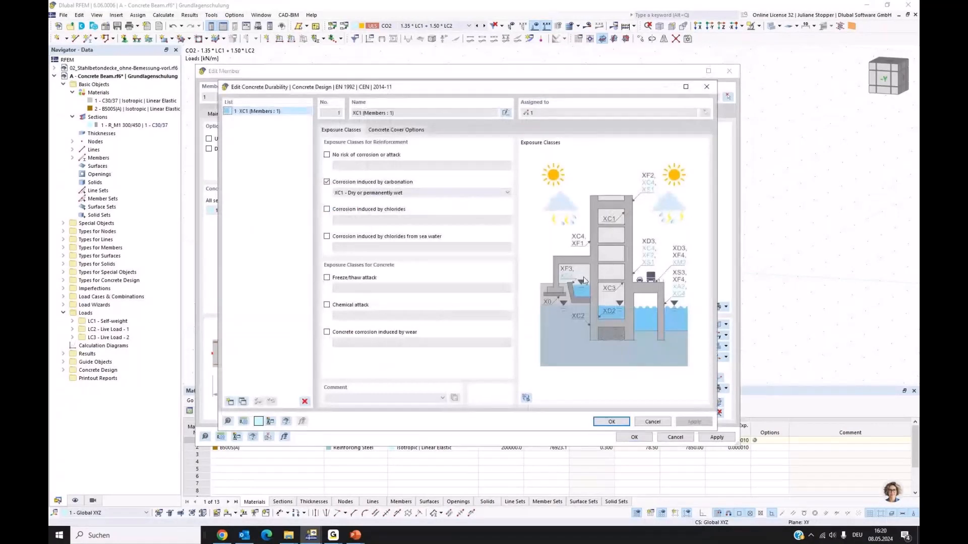
{"action": "left_click", "coordinate": [507, 197]}
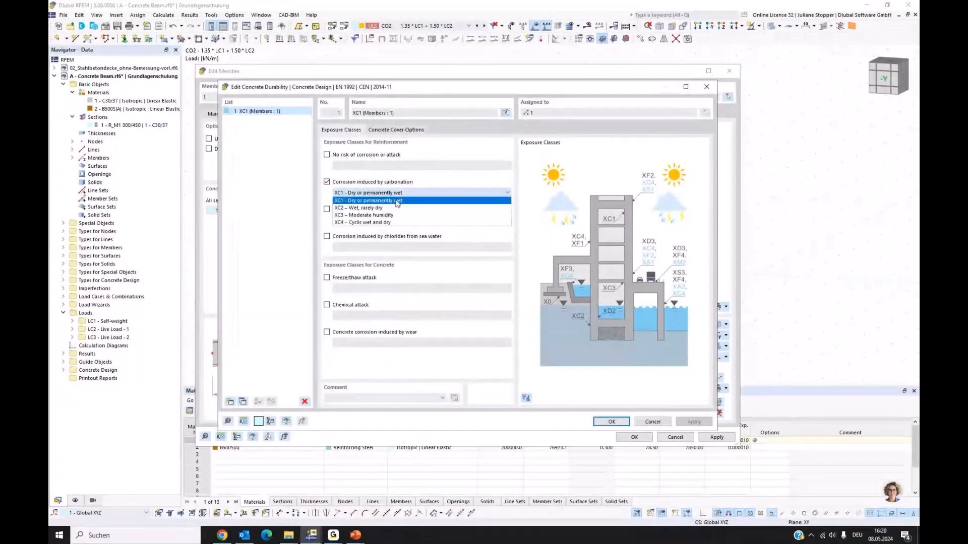
{"action": "left_click", "coordinate": [321, 199]}
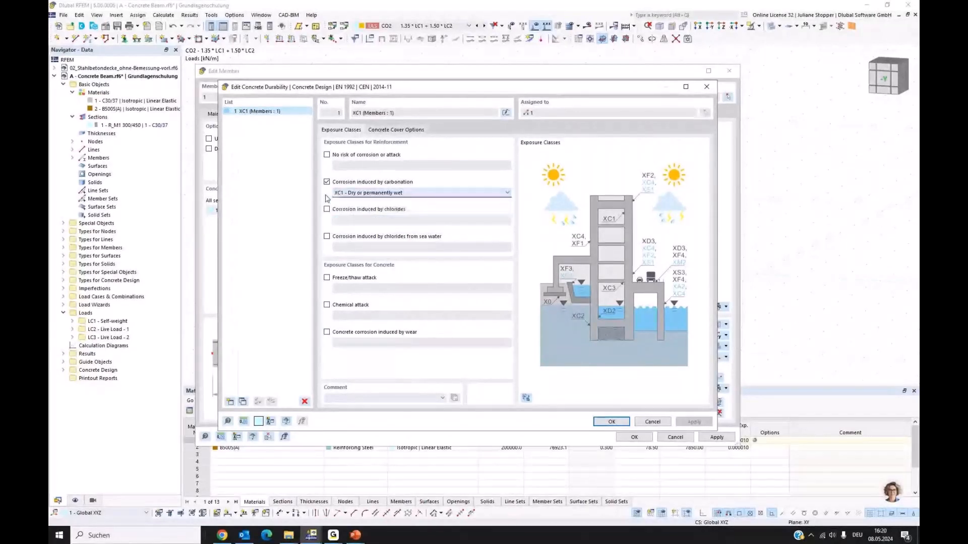
{"action": "left_click", "coordinate": [326, 278]}
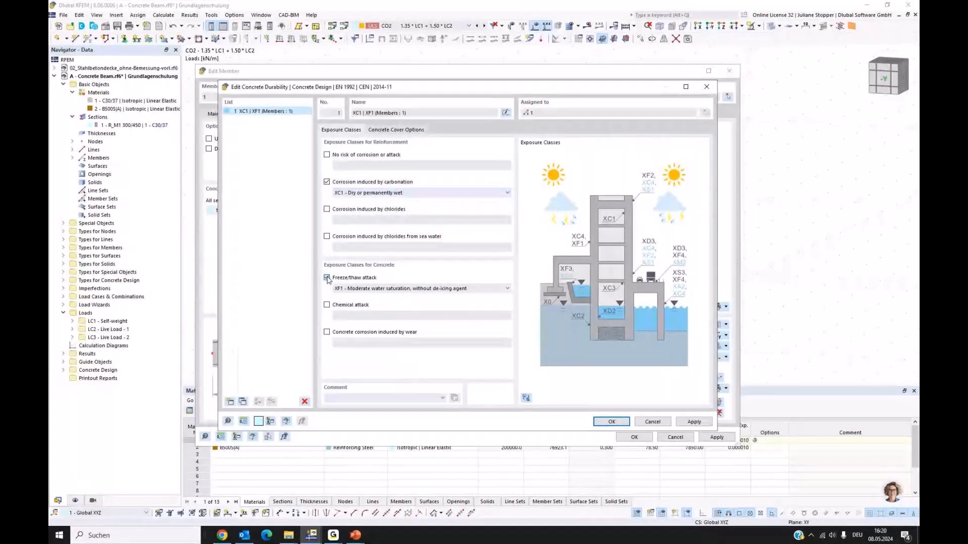
{"action": "left_click", "coordinate": [327, 278]}
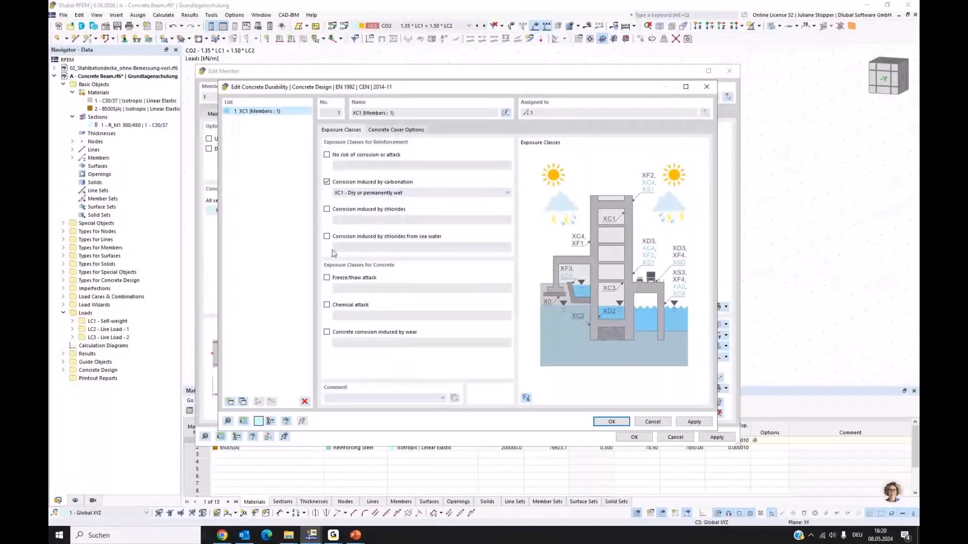
{"action": "left_click", "coordinate": [612, 422]}
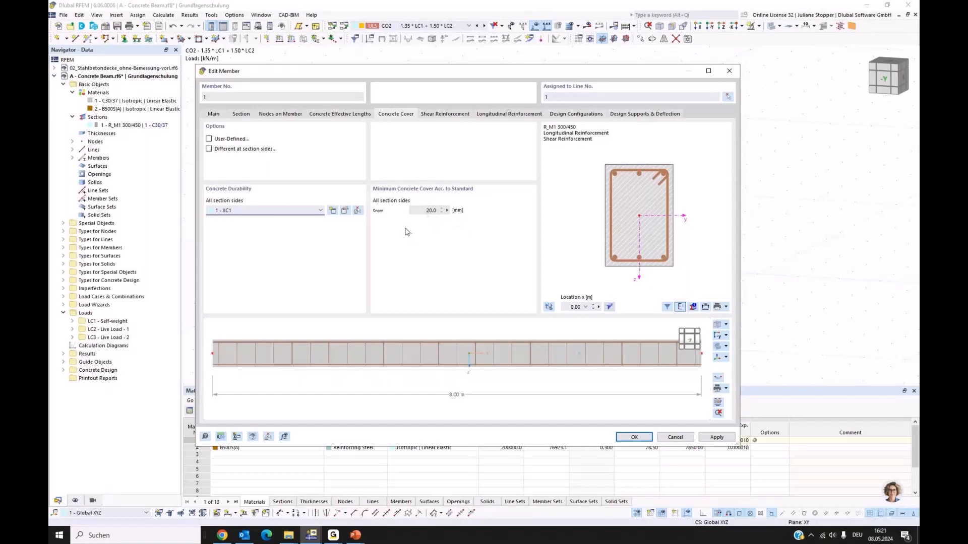
Try a user-defined concrete cover that differs at the section sides, and switch both options off again.
{"action": "left_click", "coordinate": [208, 139]}
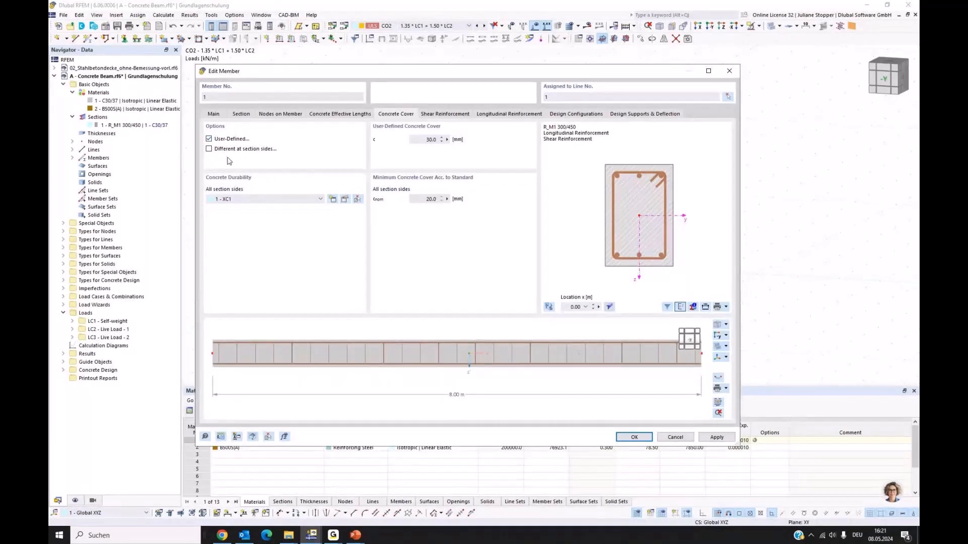
{"action": "left_click", "coordinate": [208, 149]}
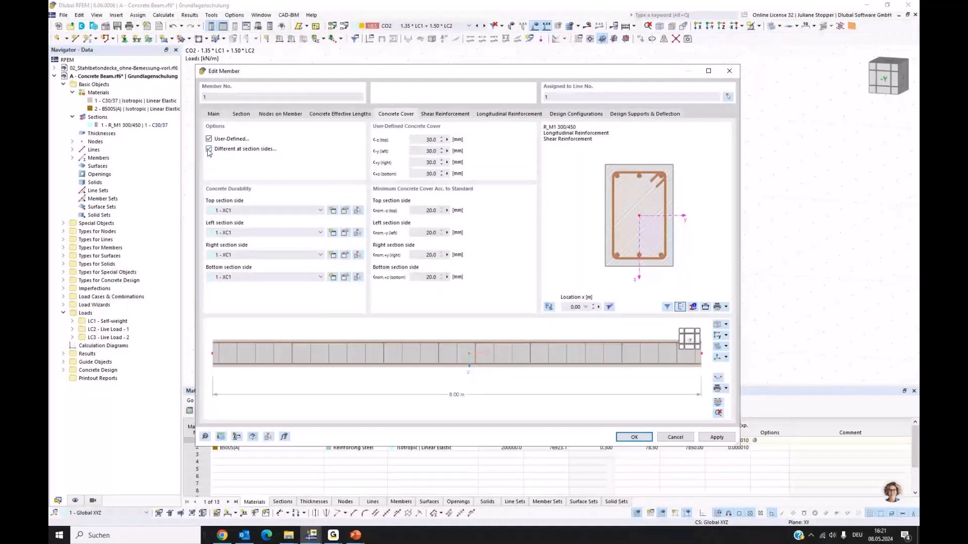
{"action": "left_click", "coordinate": [209, 149]}
{"action": "left_click", "coordinate": [209, 139]}
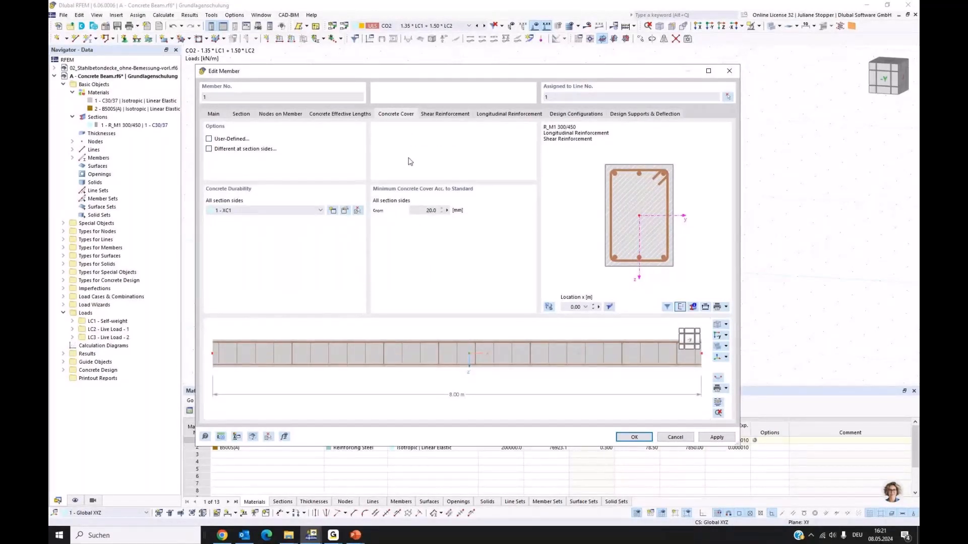
Examine the stirrup types and materials available for the shear reinforcement, keeping the two-legged closed stirrup in B500S(A).
{"action": "left_click", "coordinate": [454, 114]}
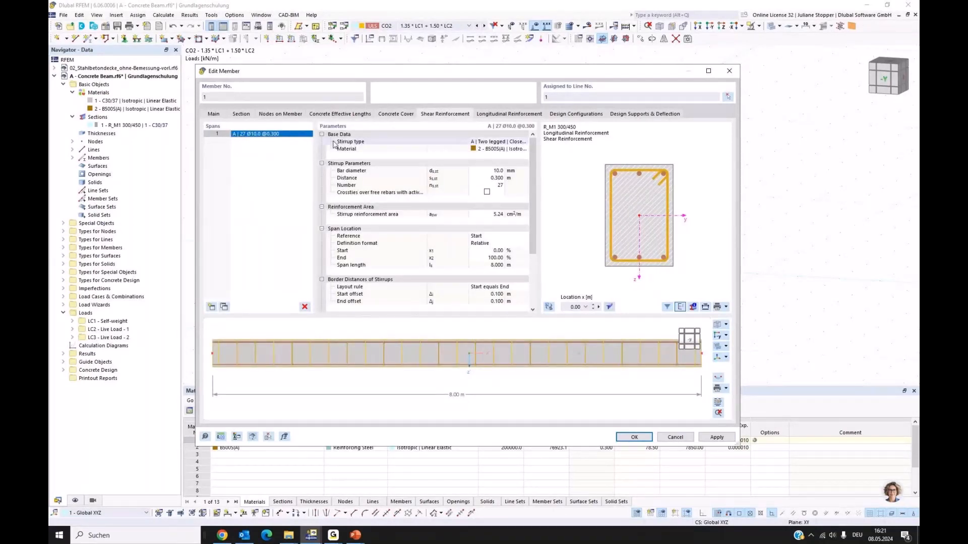
{"action": "left_click", "coordinate": [515, 143]}
{"action": "left_click", "coordinate": [524, 141]}
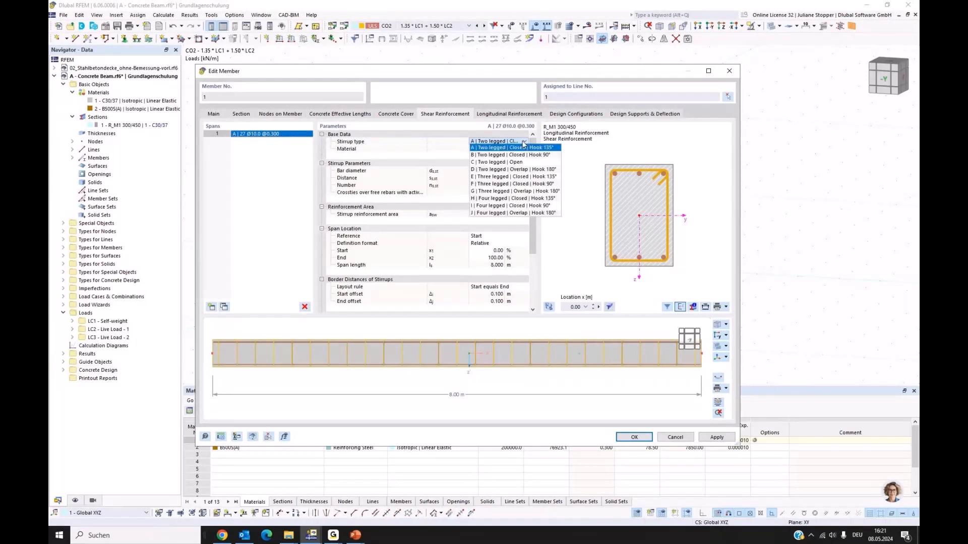
{"action": "left_click", "coordinate": [523, 145]}
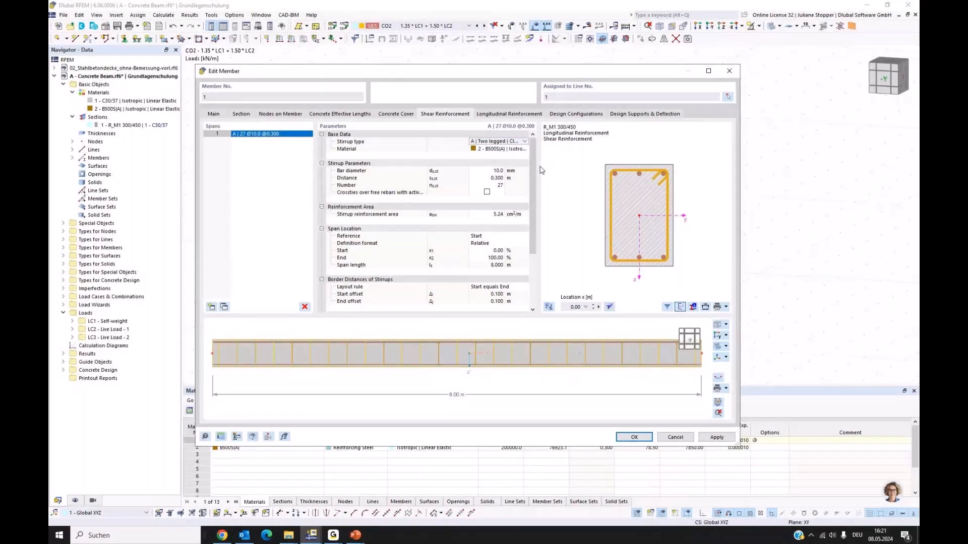
{"action": "left_click", "coordinate": [498, 151]}
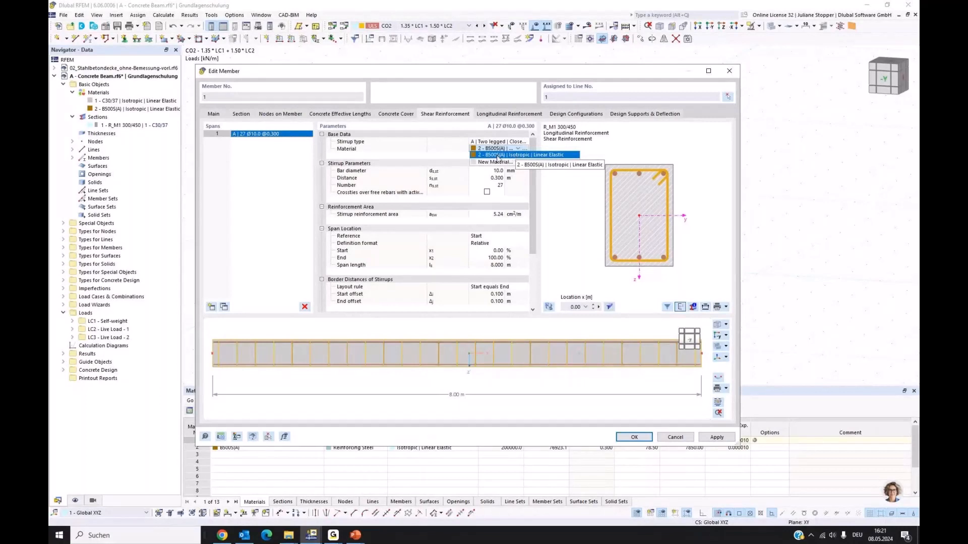
{"action": "left_click", "coordinate": [452, 157]}
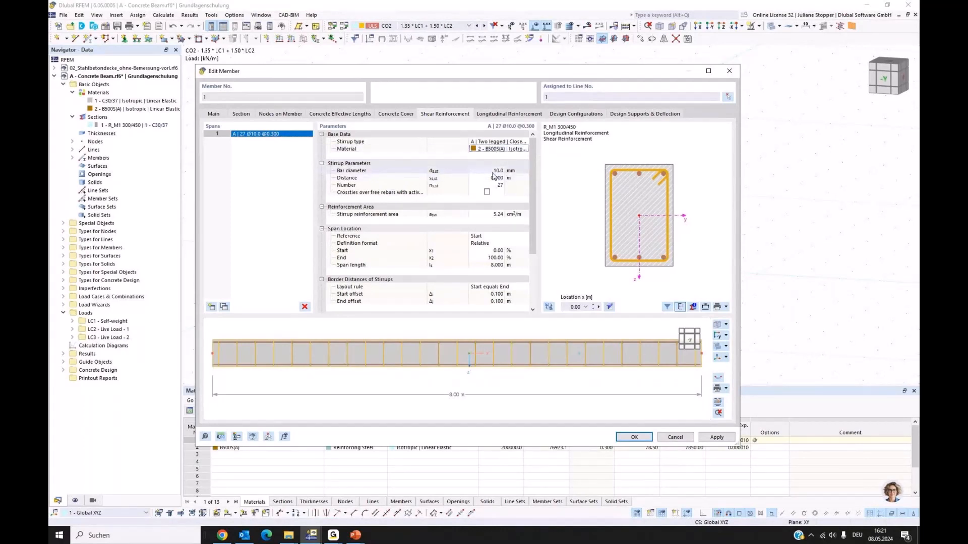
Set the stirrup bar diameter to 8 mm and the stirrup distance to 0.200 m, and apply the changes to the member.
{"action": "left_click", "coordinate": [492, 172]}
{"action": "left_click", "coordinate": [501, 172]}
{"action": "left_click", "coordinate": [520, 171]}
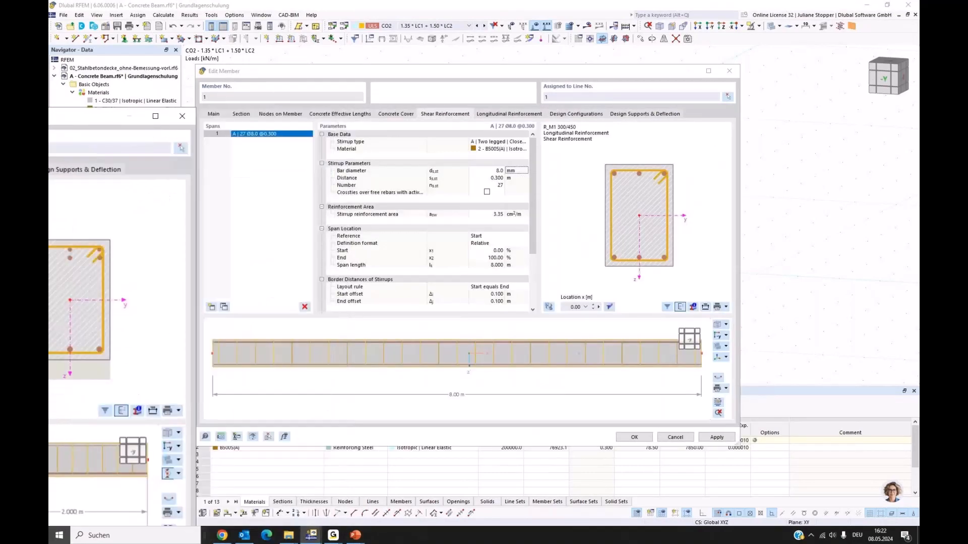
{"action": "left_click", "coordinate": [496, 178]}
{"action": "left_click", "coordinate": [501, 180]}
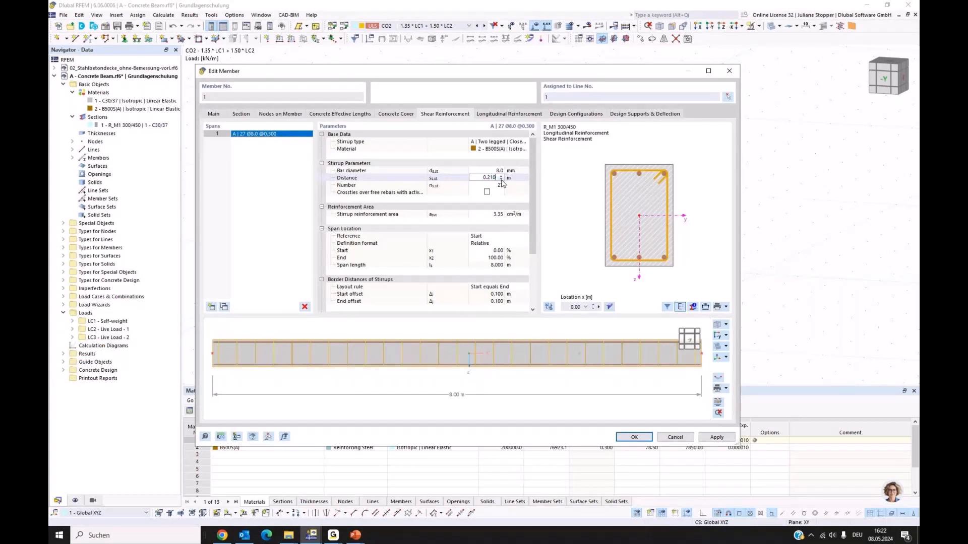
{"action": "left_click", "coordinate": [501, 180]}
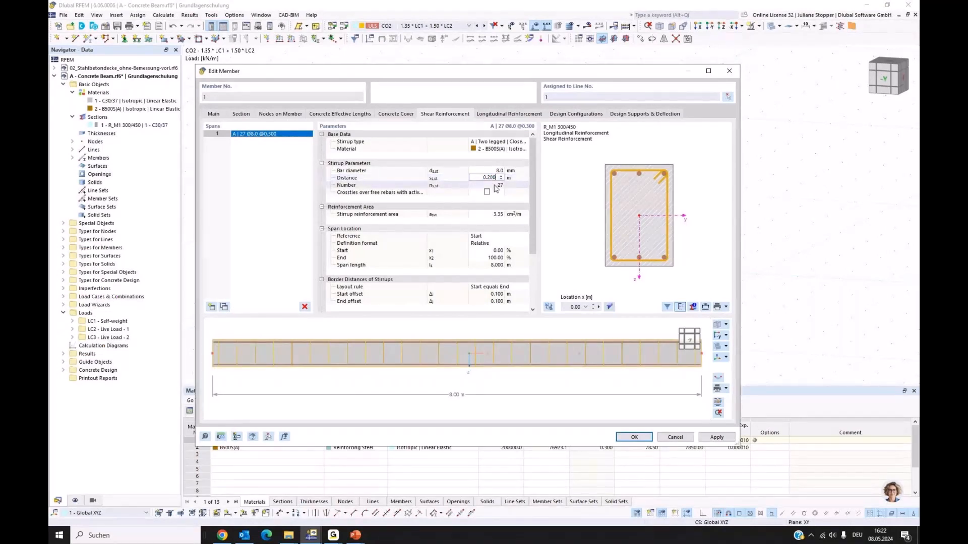
{"action": "left_click", "coordinate": [495, 186]}
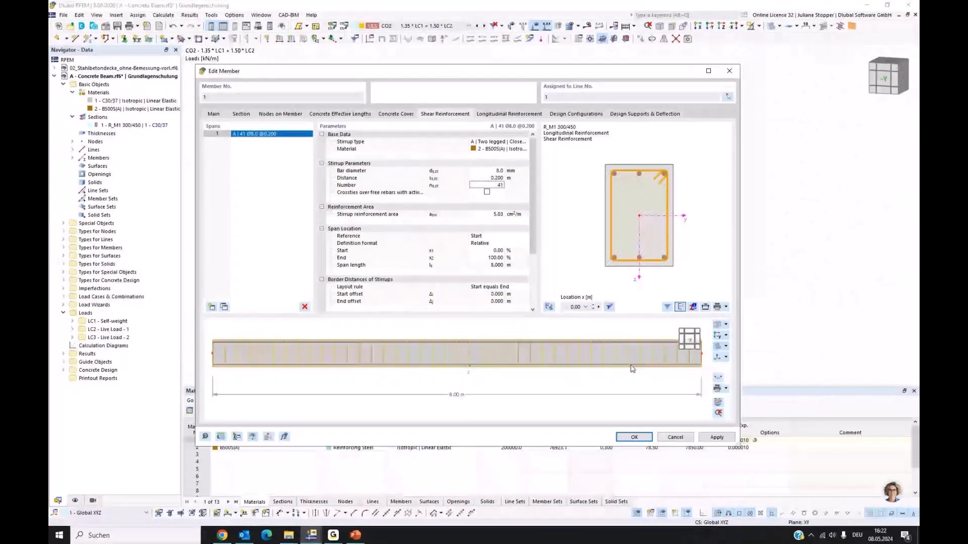
{"action": "left_click", "coordinate": [717, 437]}
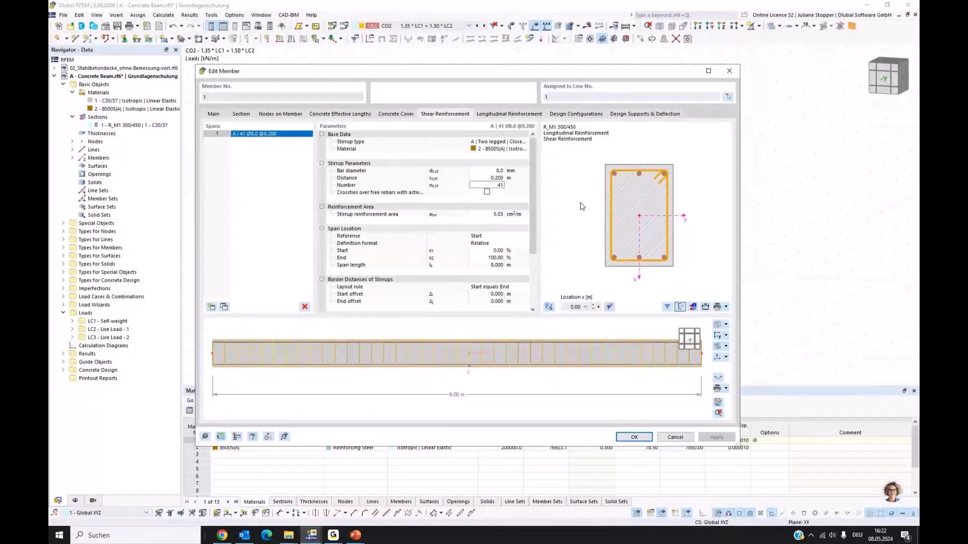
Change the longitudinal reinforcement to the Unsymmetrical rebar type and set the top side bar diameter to 14 mm.
{"action": "left_click", "coordinate": [513, 115]}
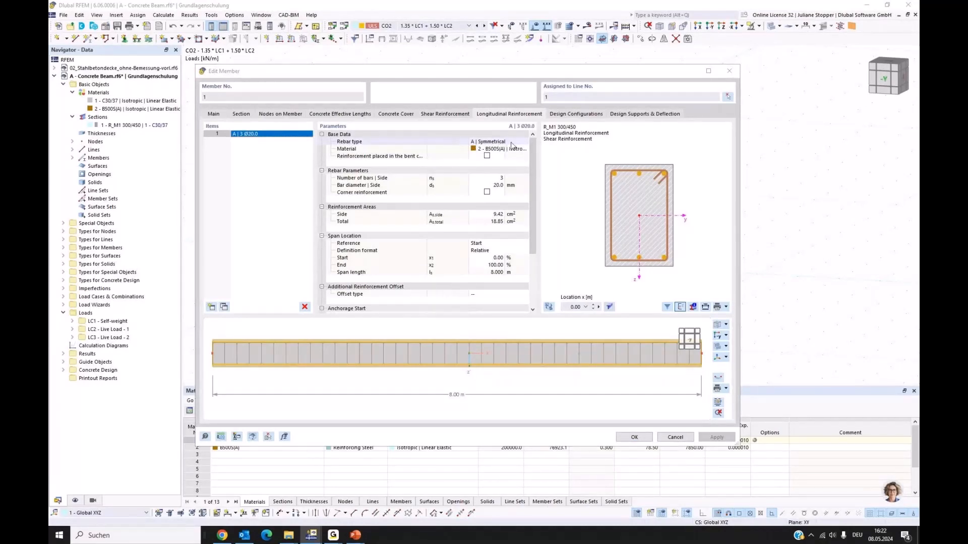
{"action": "left_click", "coordinate": [520, 142]}
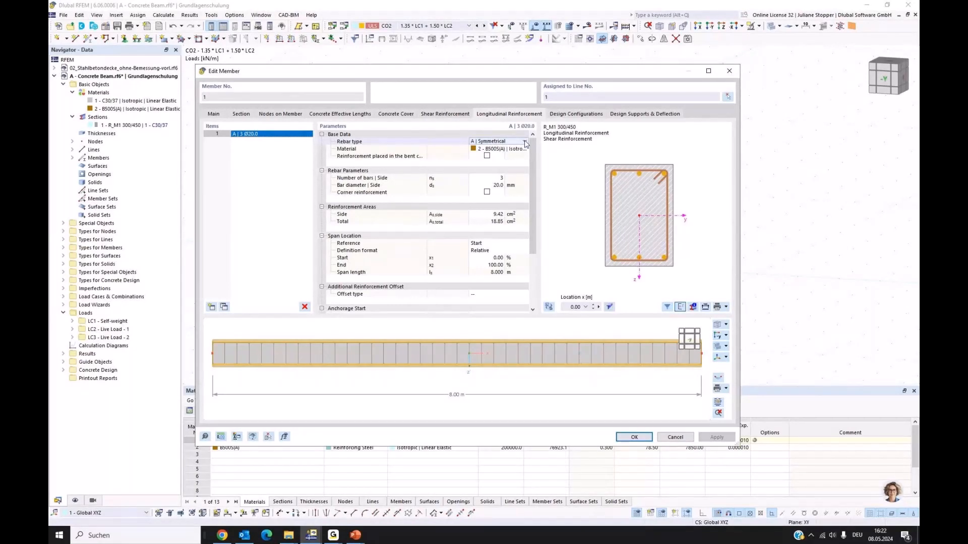
{"action": "left_click", "coordinate": [524, 142]}
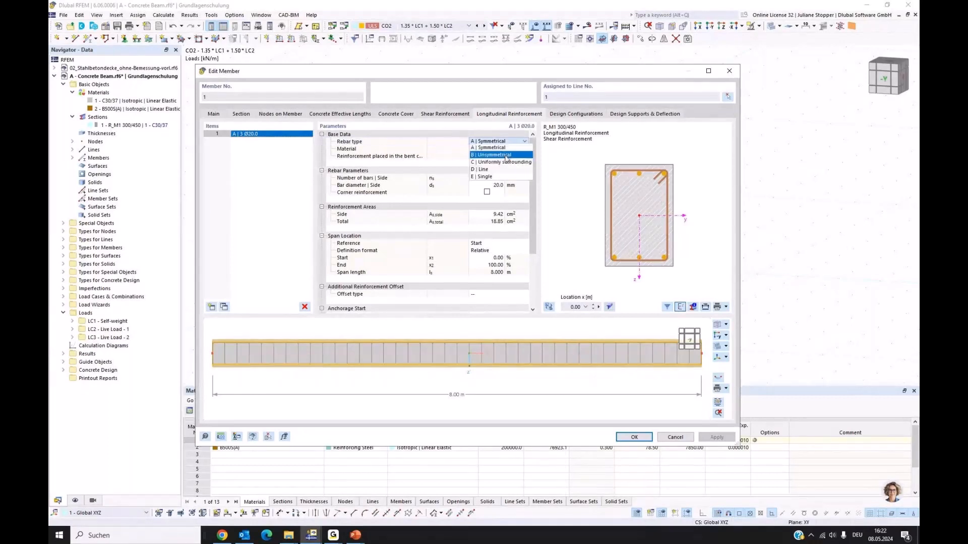
{"action": "left_click", "coordinate": [506, 159]}
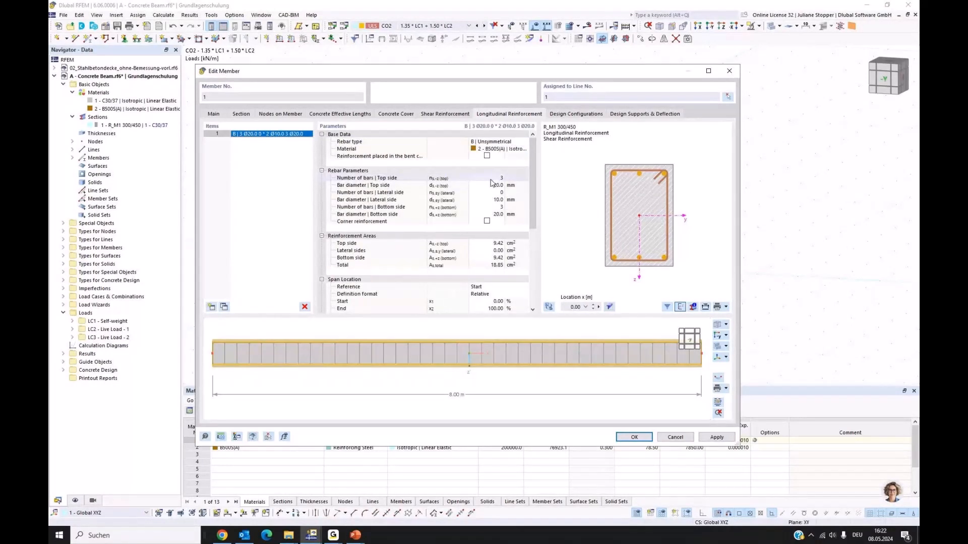
{"action": "left_click", "coordinate": [491, 185]}
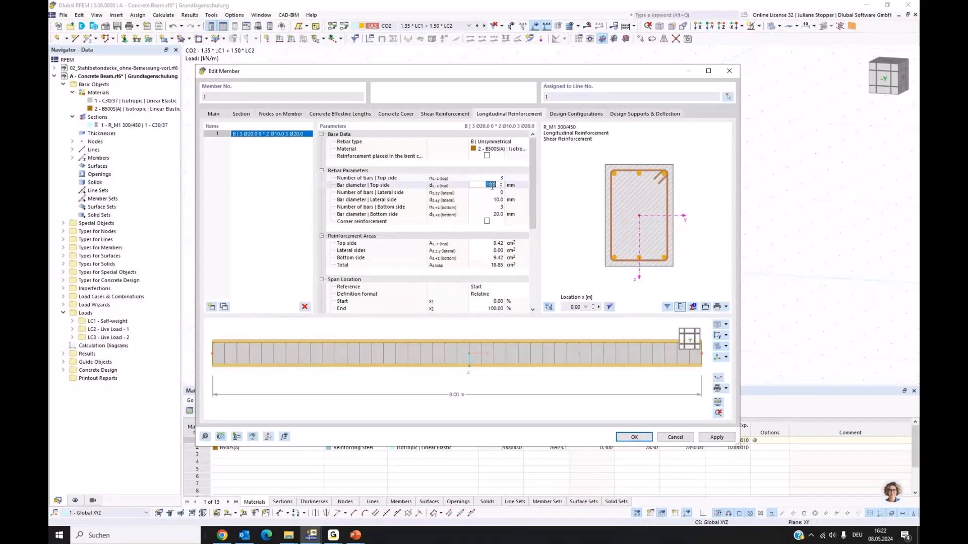
{"action": "type", "text": "14"}
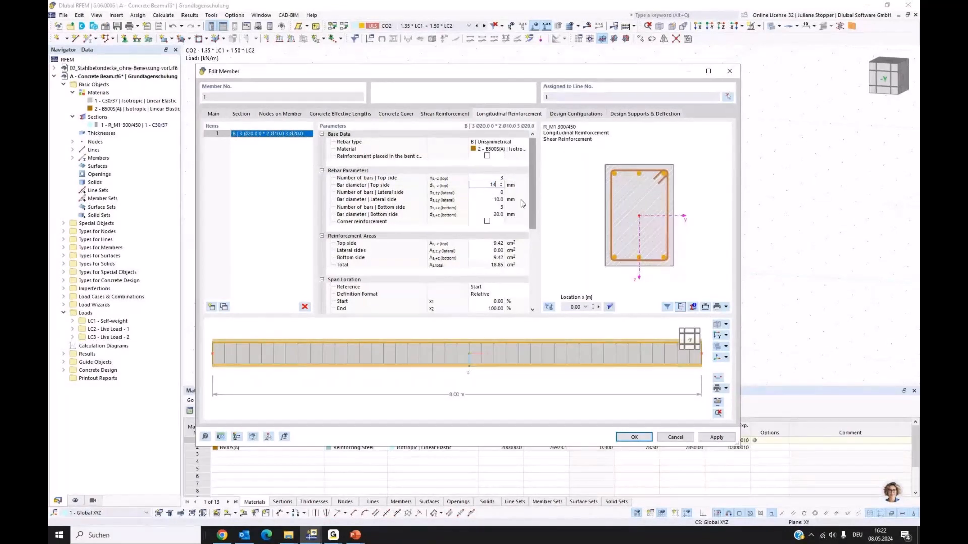
{"action": "key", "text": "Return"}
{"action": "left_click", "coordinate": [492, 214]}
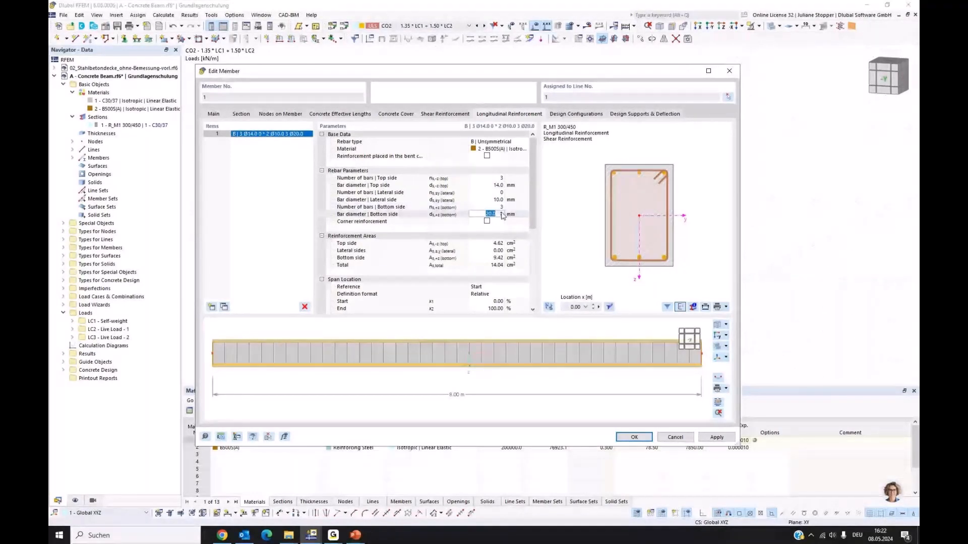
Try one lateral side bar in the longitudinal reinforcement, and return the number of lateral bars to 0.
{"action": "left_click", "coordinate": [500, 193]}
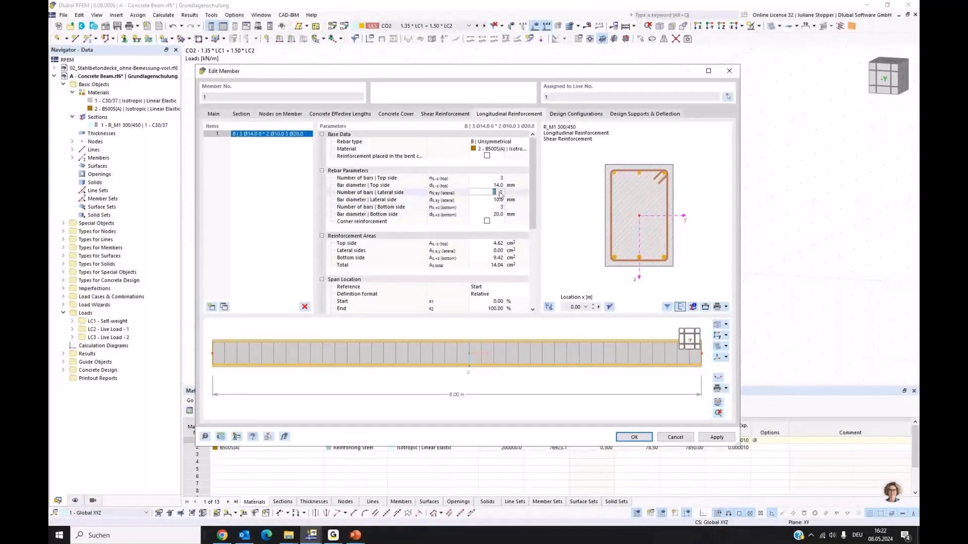
{"action": "type", "text": "1"}
{"action": "left_click", "coordinate": [499, 201]}
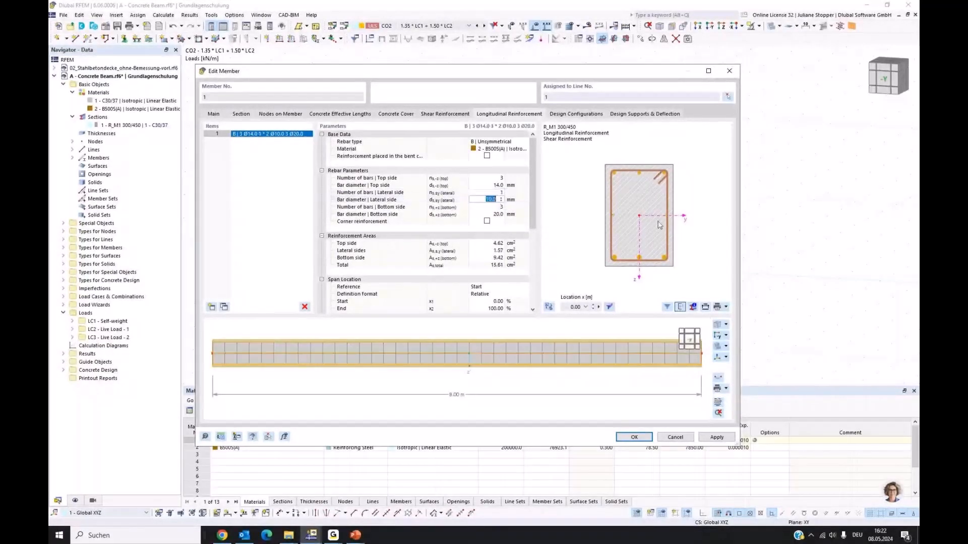
{"action": "left_click", "coordinate": [501, 197]}
{"action": "type", "text": "0"}
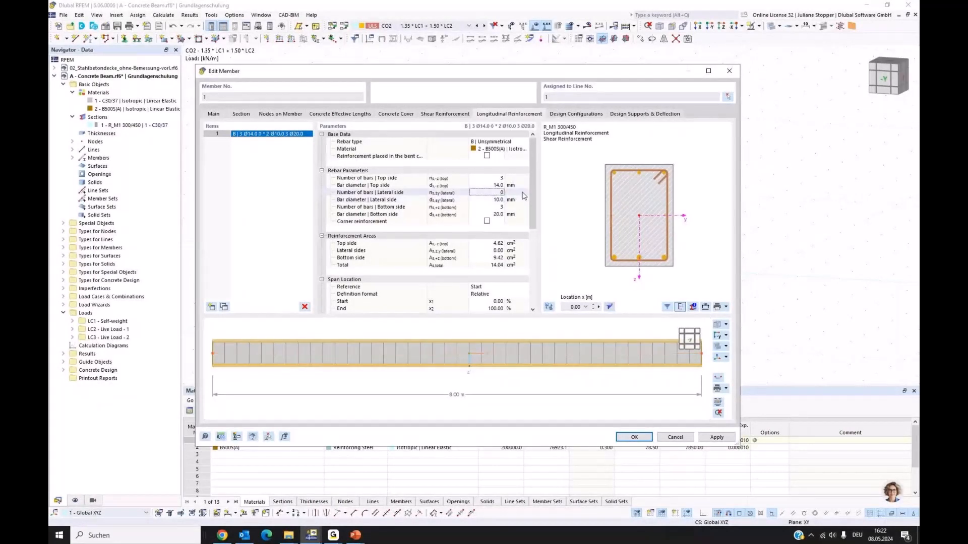
Confirm zero lateral side bars and review the reinforcement areas and span location of the longitudinal reinforcement.
{"action": "key", "text": "Return"}
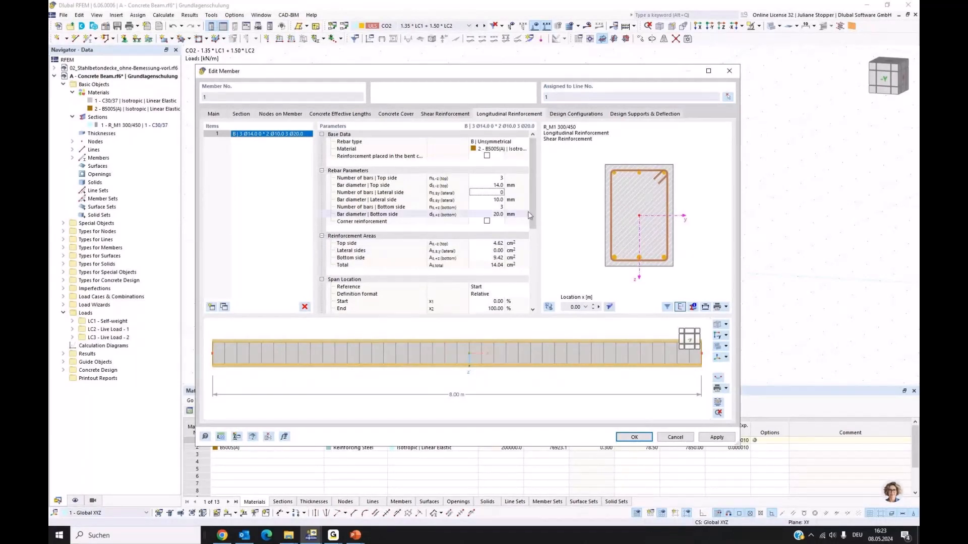
{"action": "left_click_drag", "start_coordinate": [533, 212], "coordinate": [535, 232]}
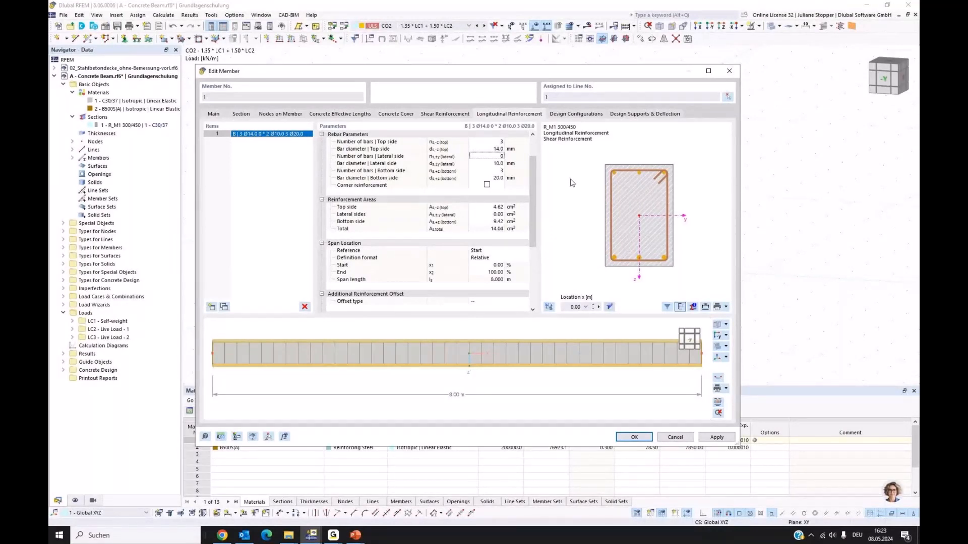
Turn off the design of shear joint in the member's default ultimate configuration and review the default serviceability configuration.
{"action": "left_click", "coordinate": [565, 116]}
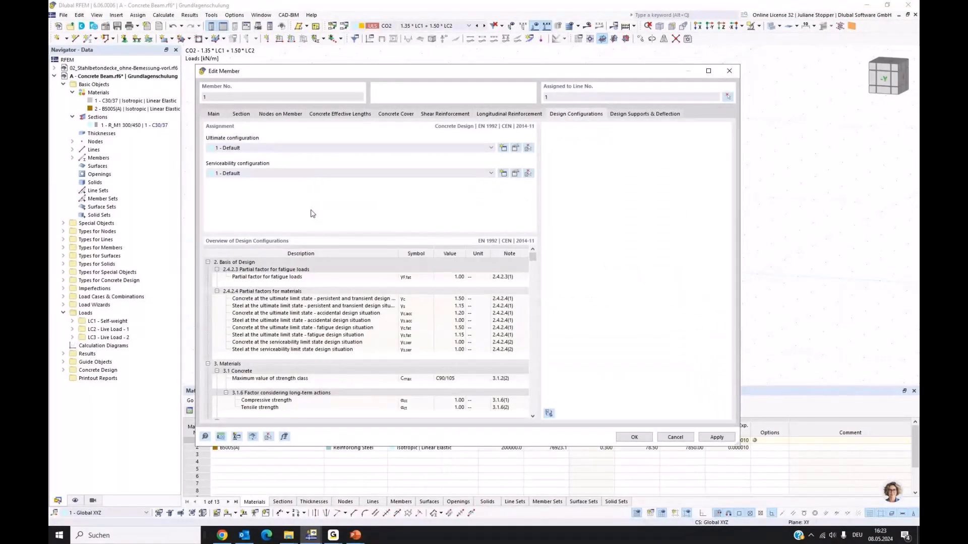
{"action": "left_click", "coordinate": [515, 149]}
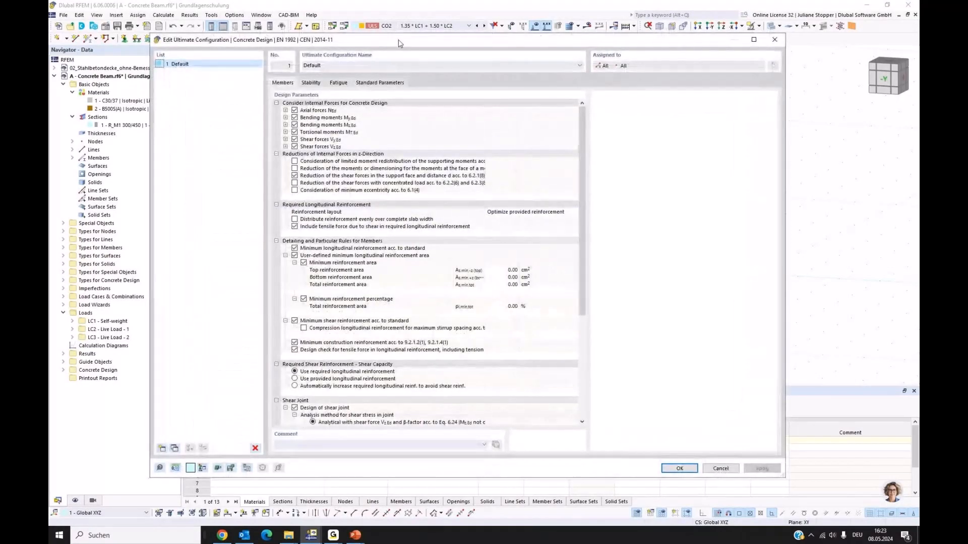
{"action": "left_click_drag", "start_coordinate": [398, 43], "coordinate": [400, 42]}
{"action": "left_click", "coordinate": [320, 184]}
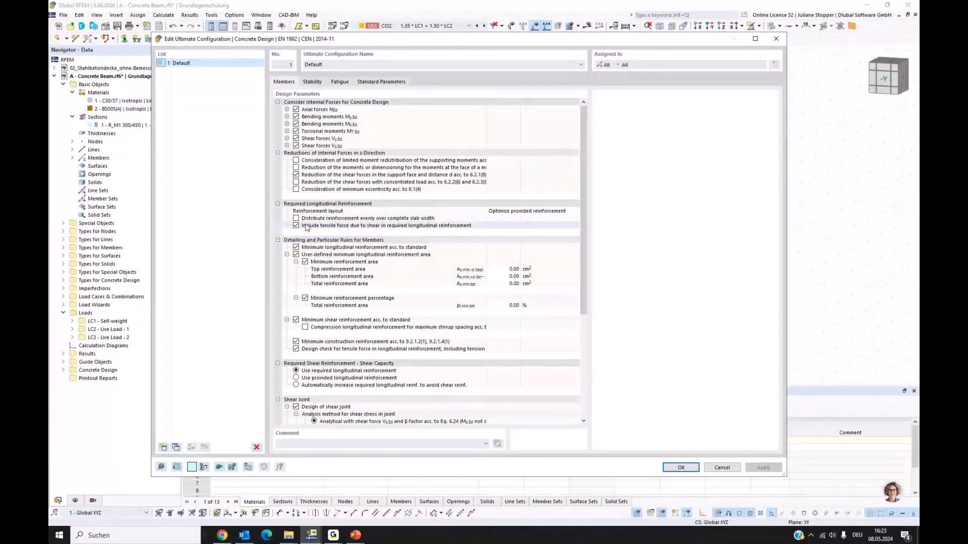
{"action": "scroll", "coordinate": [306, 228], "scroll_direction": "down", "scroll_amount": 1}
{"action": "scroll", "coordinate": [306, 228], "scroll_direction": "down", "scroll_amount": 1}
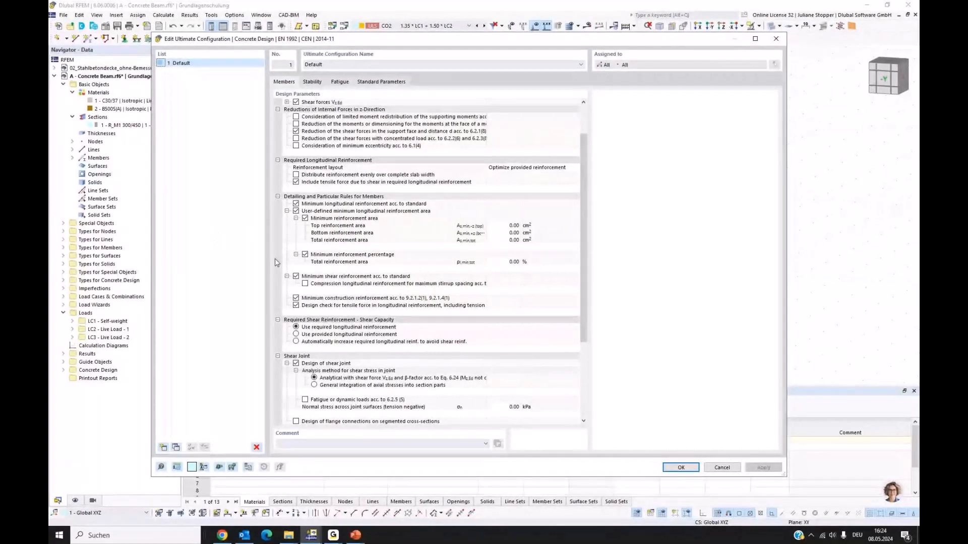
{"action": "scroll", "coordinate": [277, 262], "scroll_direction": "down", "scroll_amount": 1}
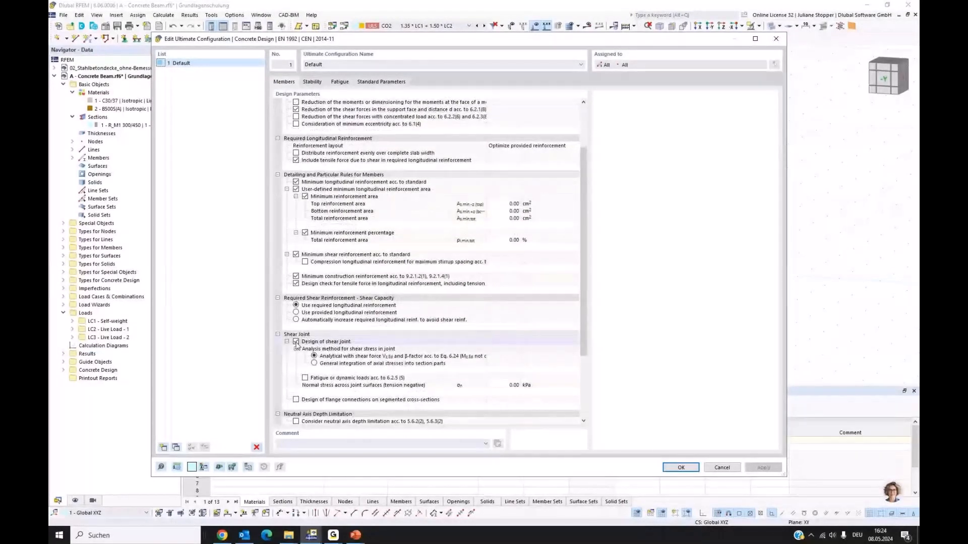
{"action": "left_click", "coordinate": [296, 342]}
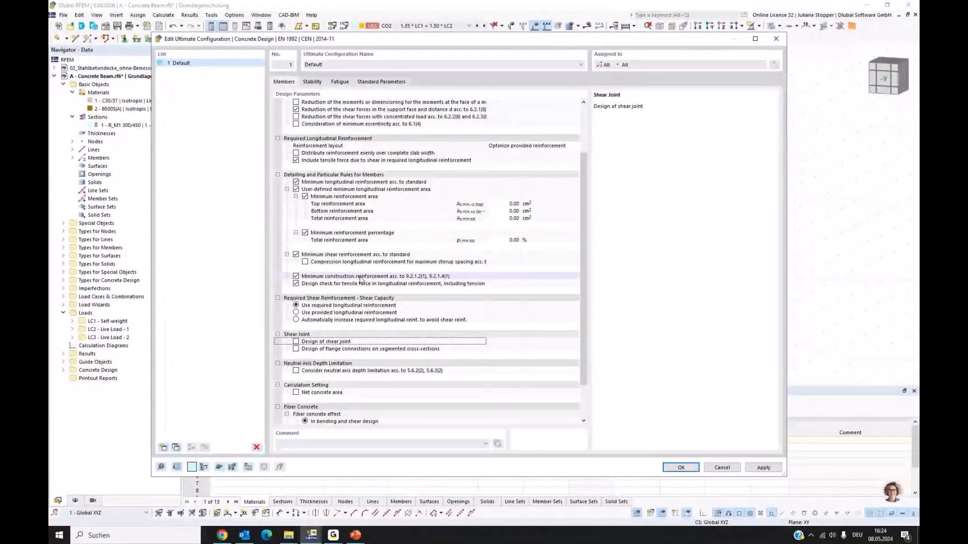
{"action": "scroll", "coordinate": [361, 281], "scroll_direction": "up", "scroll_amount": 3}
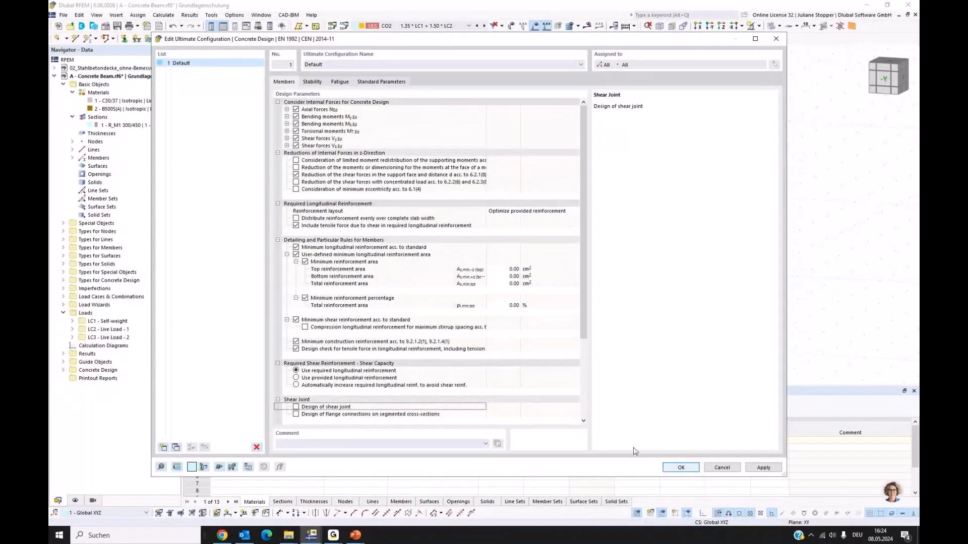
{"action": "left_click", "coordinate": [682, 468]}
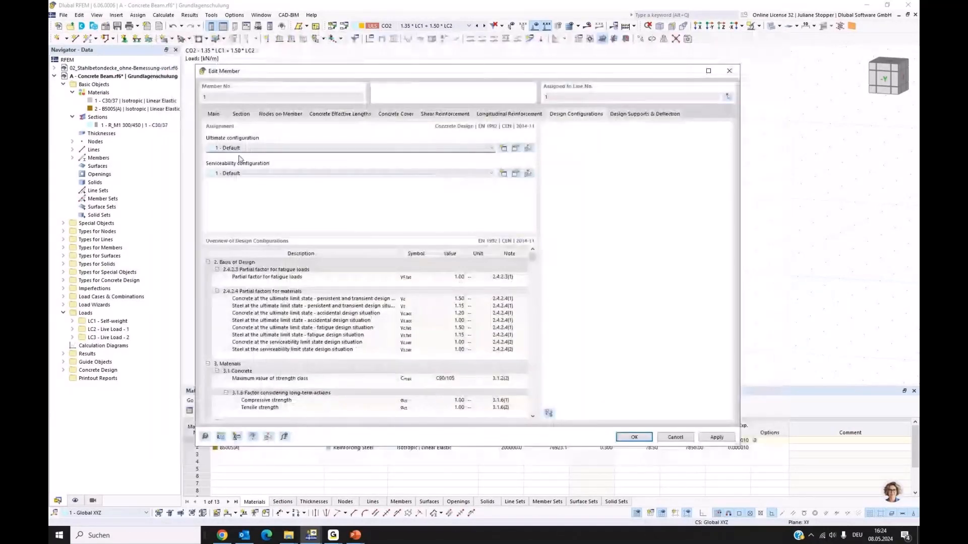
{"action": "left_click", "coordinate": [515, 174]}
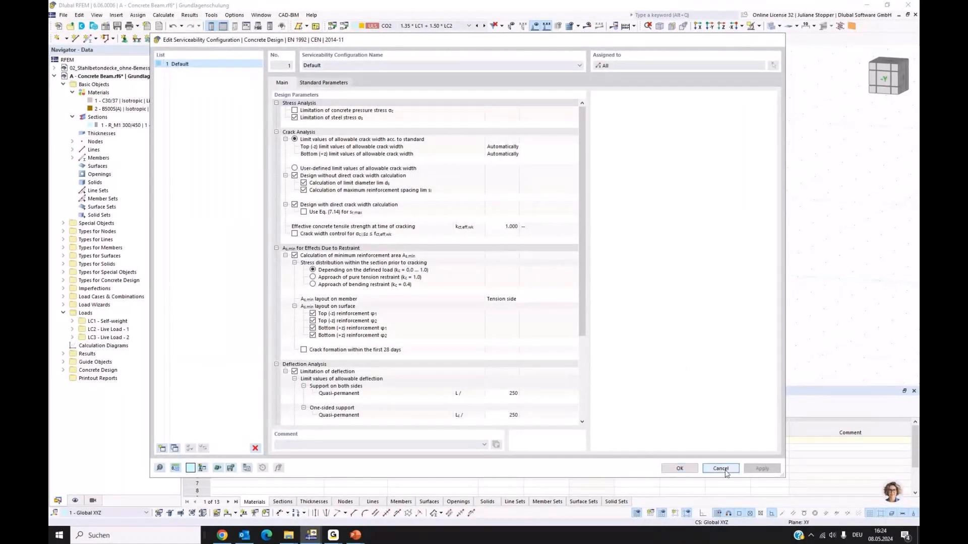
{"action": "left_click", "coordinate": [679, 468]}
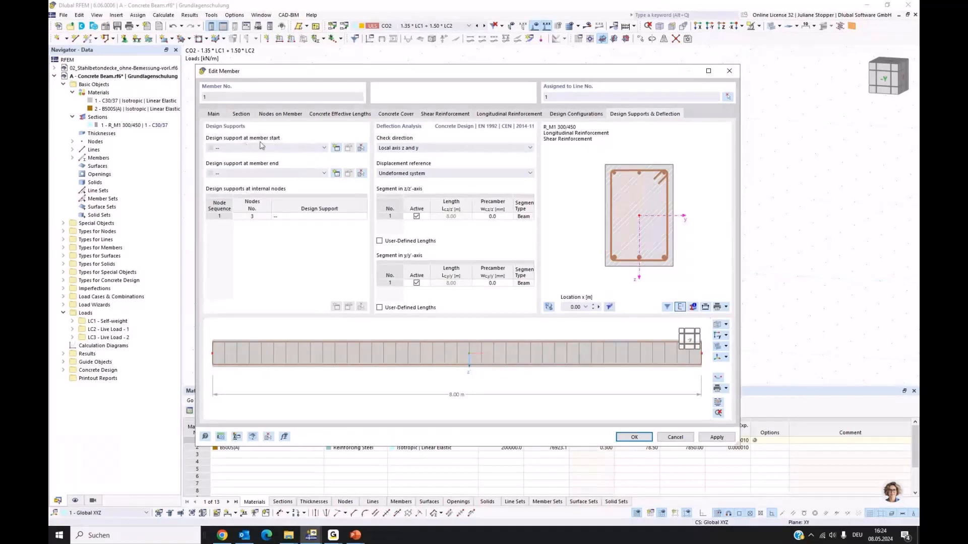
Create a Concrete design support as a direct end support with monolithic connection, inactive for deflection design in the y-axis.
{"action": "left_click", "coordinate": [335, 148]}
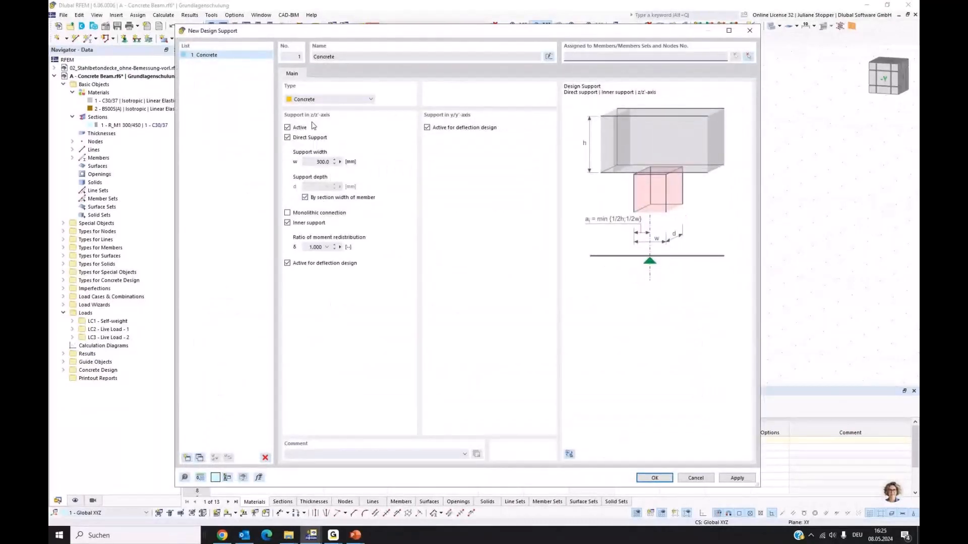
{"action": "left_click", "coordinate": [305, 223]}
{"action": "left_click", "coordinate": [288, 214]}
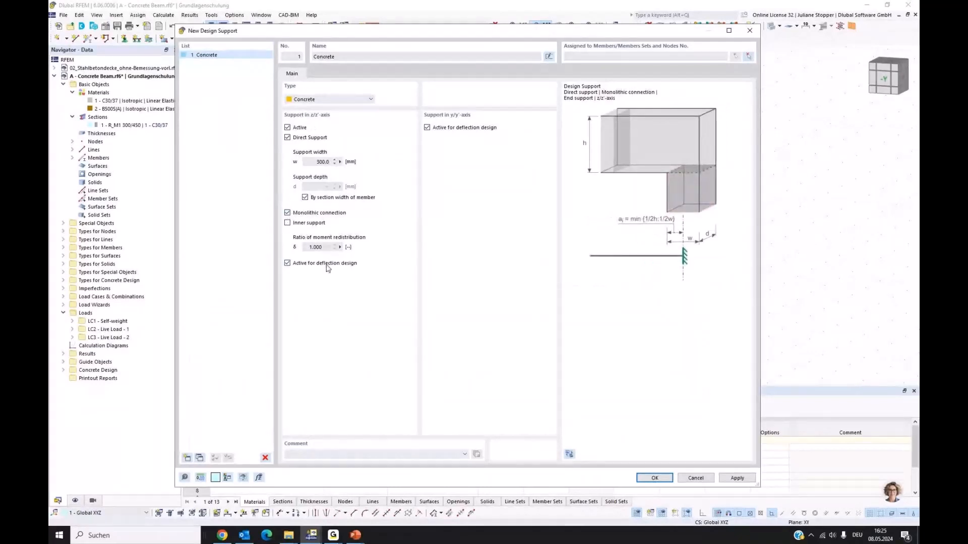
{"action": "left_click", "coordinate": [428, 128]}
{"action": "left_click", "coordinate": [737, 478]}
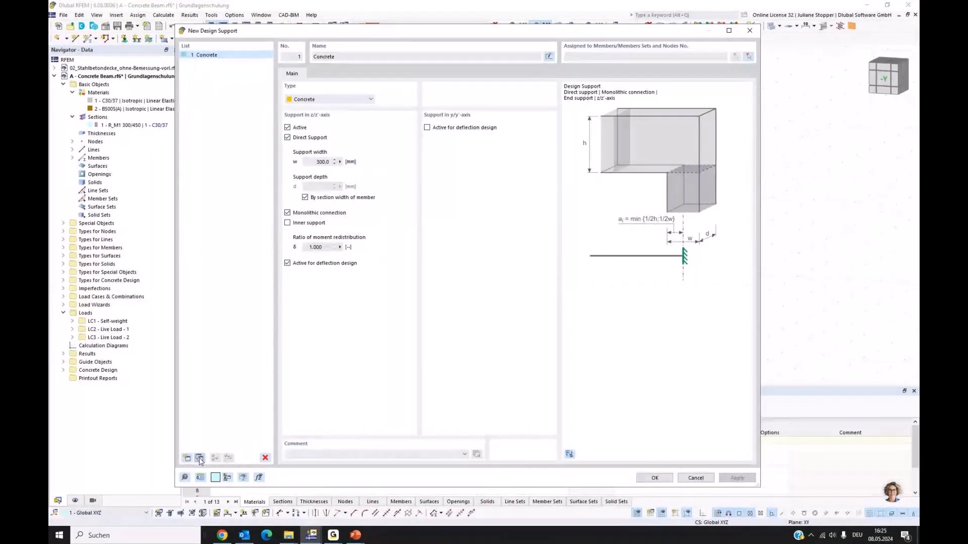
Copy the concrete design support and make the copy an inner support without monolithic connection.
{"action": "left_click", "coordinate": [200, 458]}
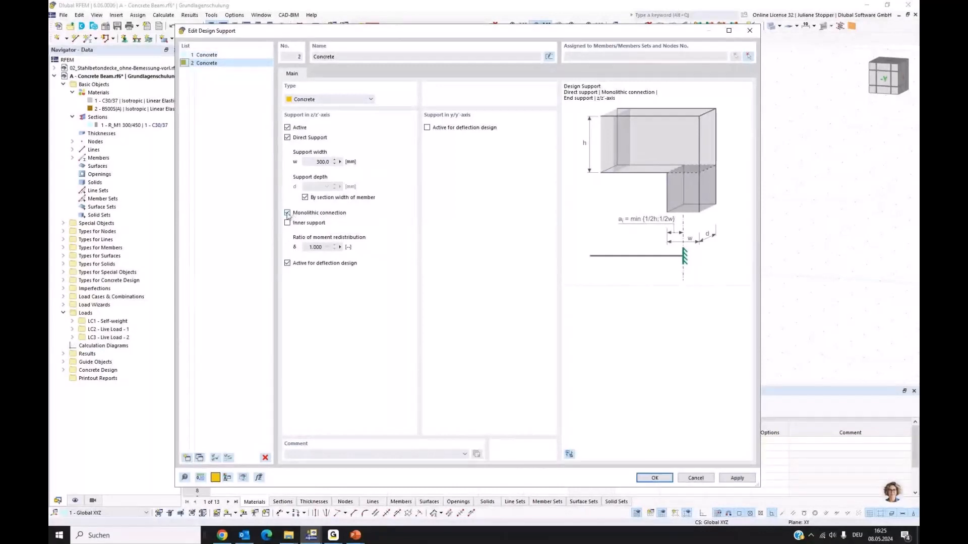
{"action": "left_click", "coordinate": [288, 223]}
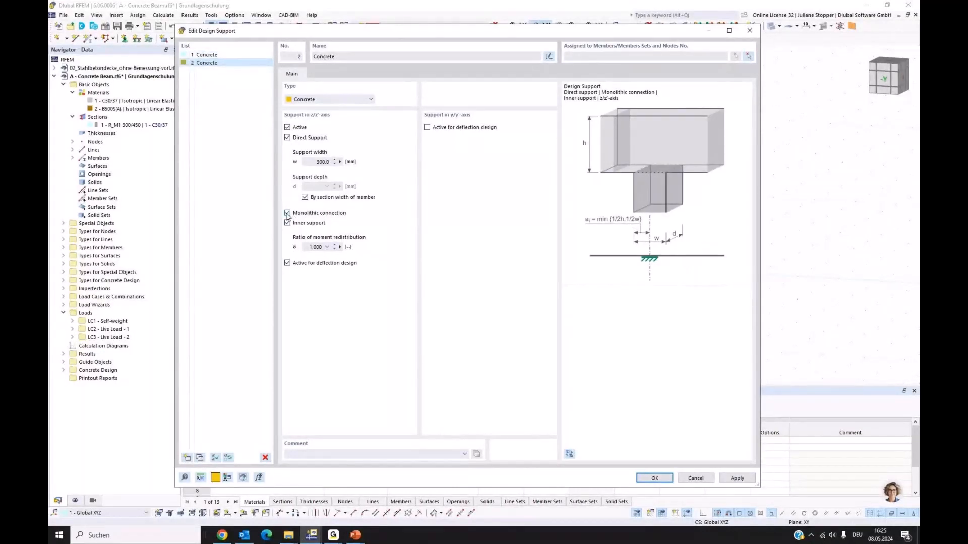
{"action": "left_click", "coordinate": [287, 213]}
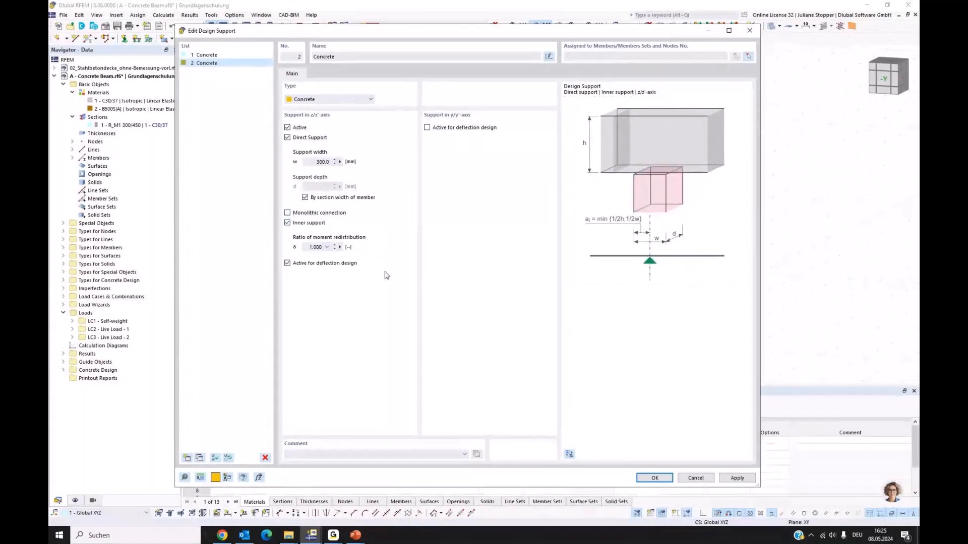
{"action": "left_click", "coordinate": [654, 478]}
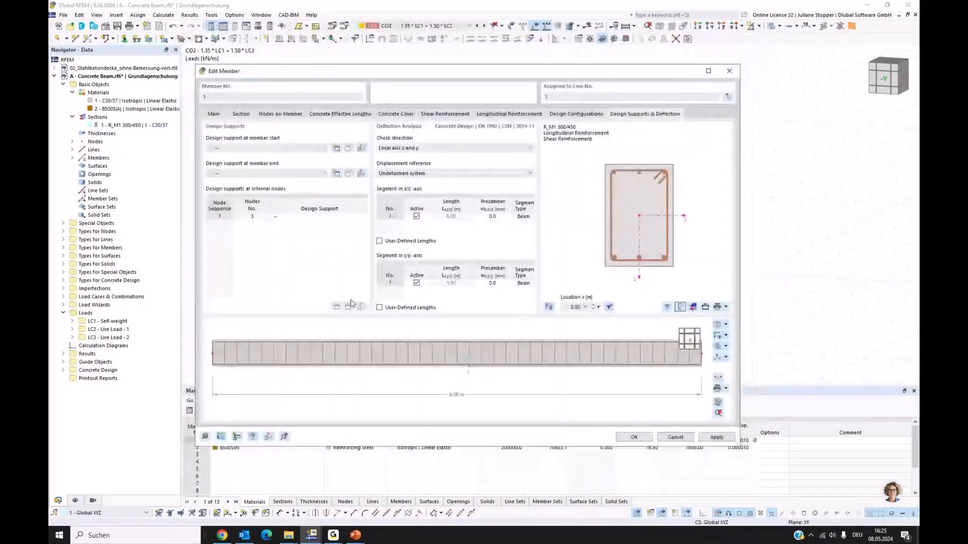
Assign design support 1 - Concrete to the member start and 2 - Concrete to internal node 3.
{"action": "left_click", "coordinate": [267, 149]}
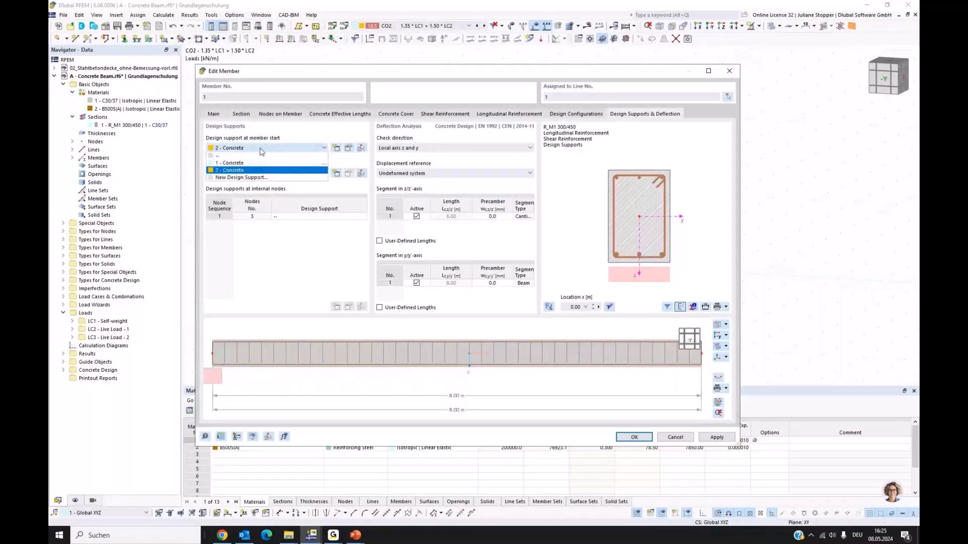
{"action": "left_click", "coordinate": [262, 151]}
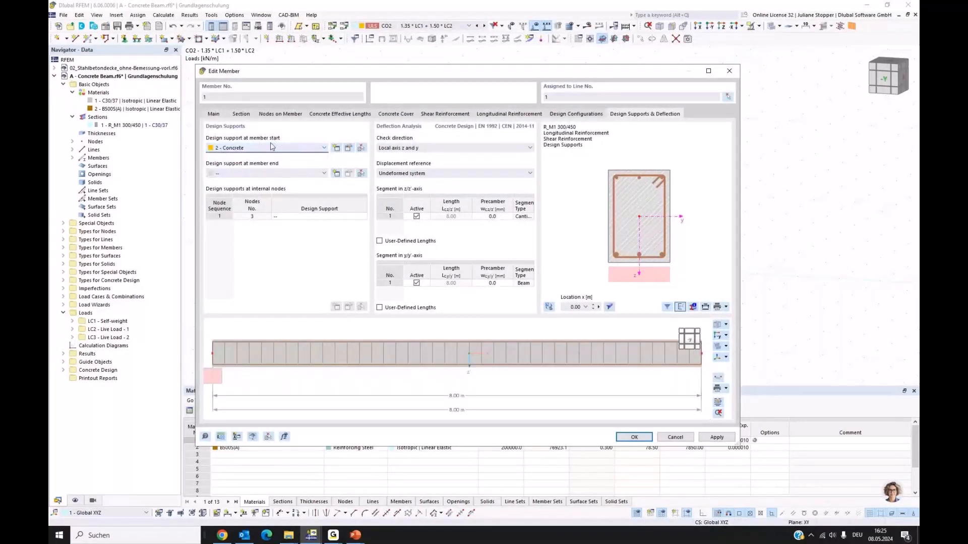
{"action": "scroll", "coordinate": [259, 153], "scroll_direction": "up", "scroll_amount": 1}
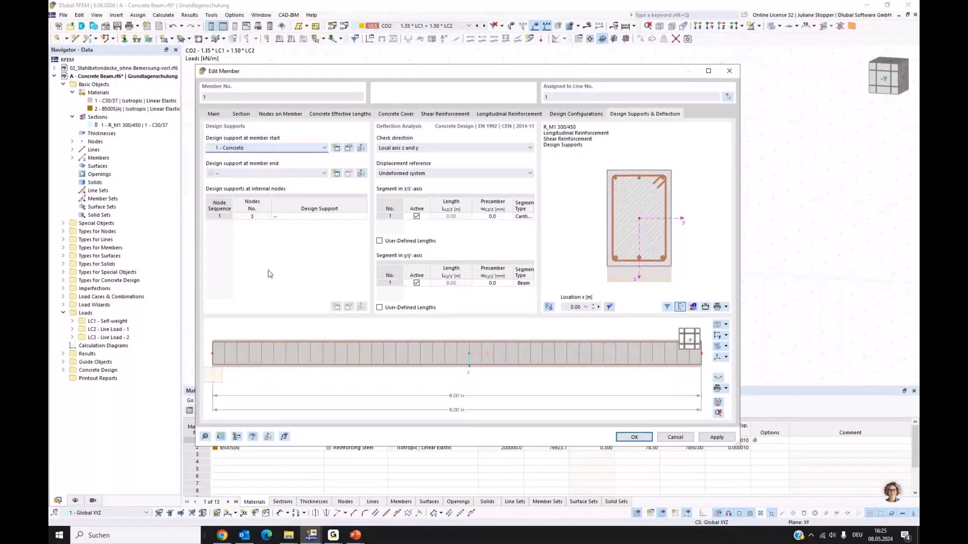
{"action": "left_click", "coordinate": [307, 216]}
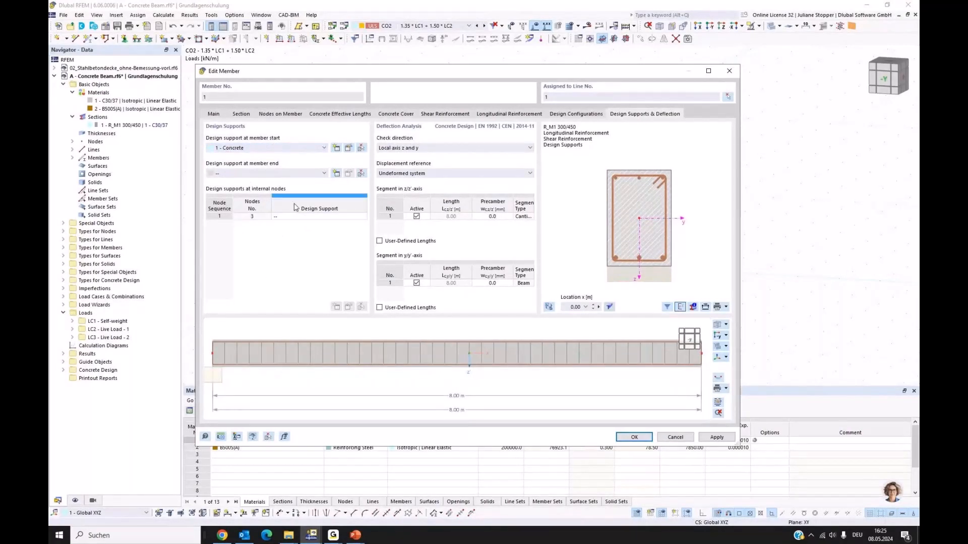
{"action": "left_click", "coordinate": [363, 217]}
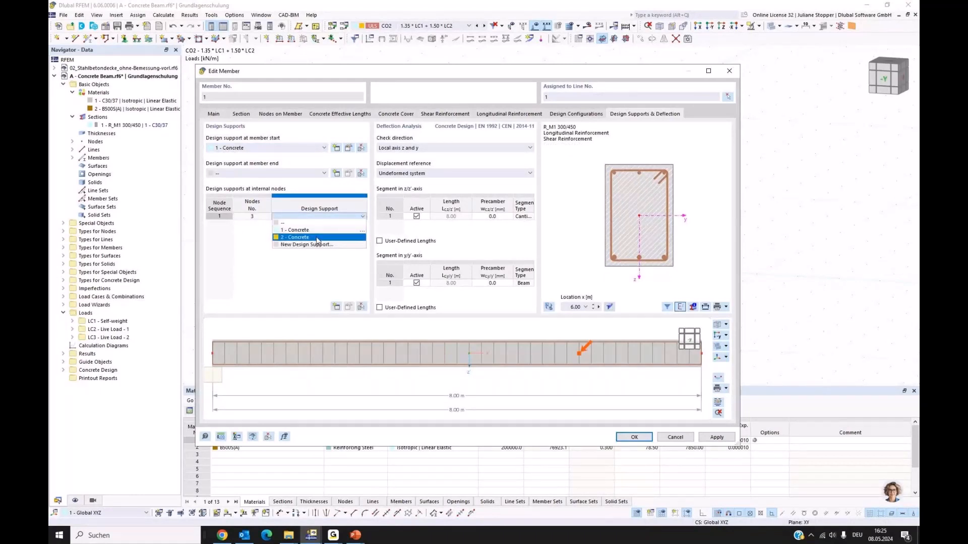
{"action": "left_click", "coordinate": [318, 237]}
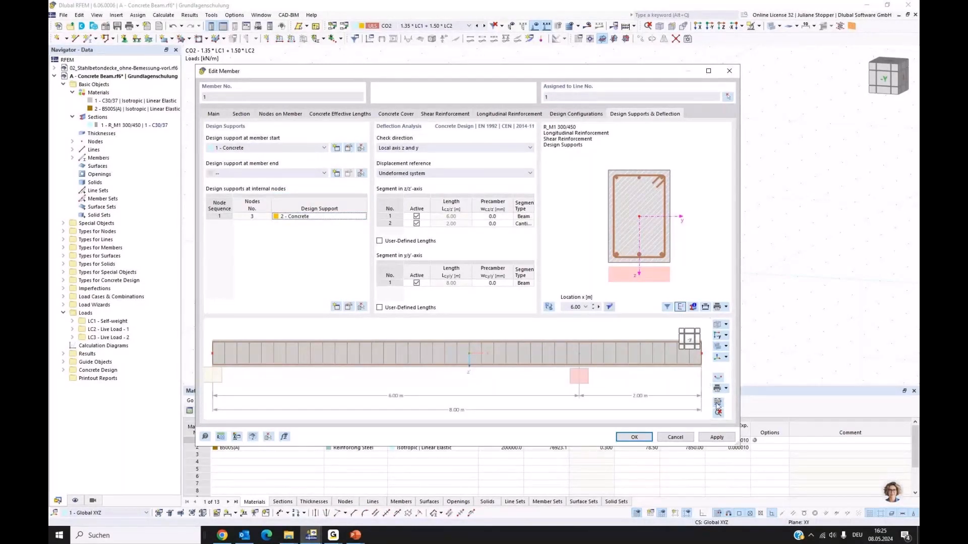
Examine the member's reinforcement settings and its reinforcement layout drawing with the graphics printing options.
{"action": "left_click", "coordinate": [509, 114]}
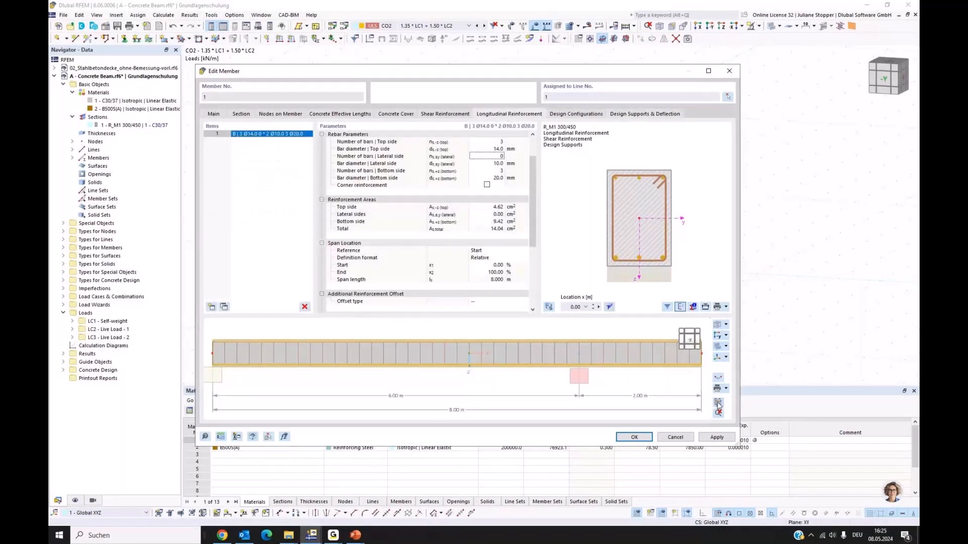
{"action": "left_click", "coordinate": [591, 114]}
{"action": "left_click", "coordinate": [645, 114]}
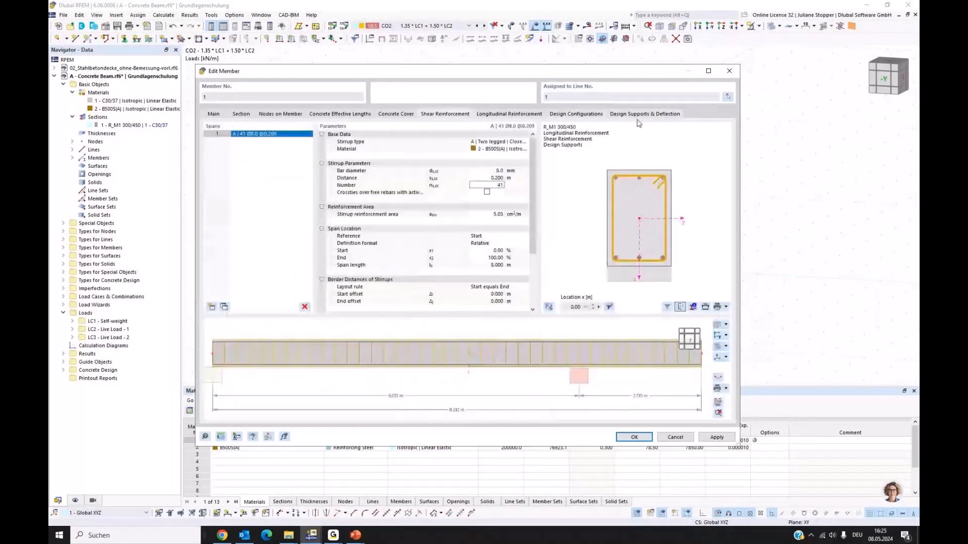
{"action": "left_click", "coordinate": [718, 413]}
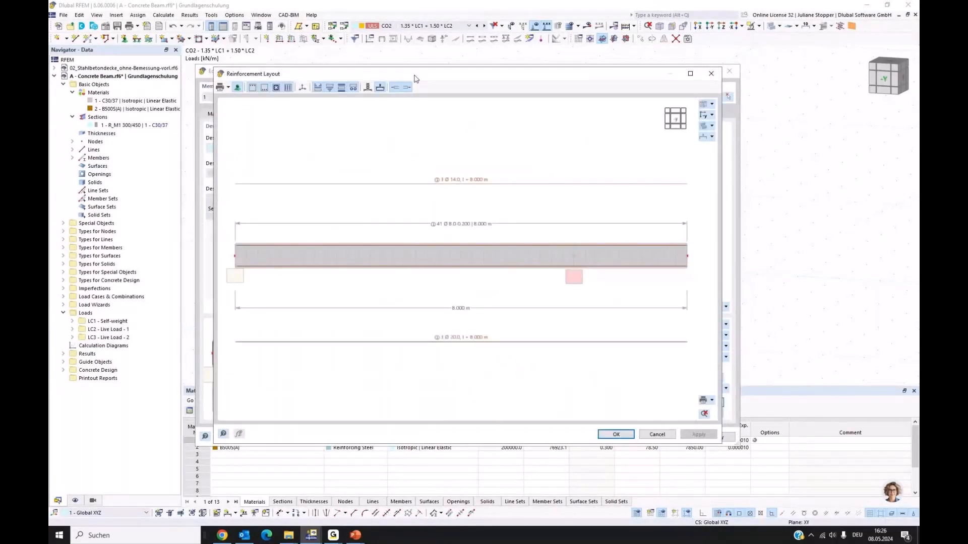
{"action": "left_click_drag", "start_coordinate": [414, 78], "coordinate": [428, 60]}
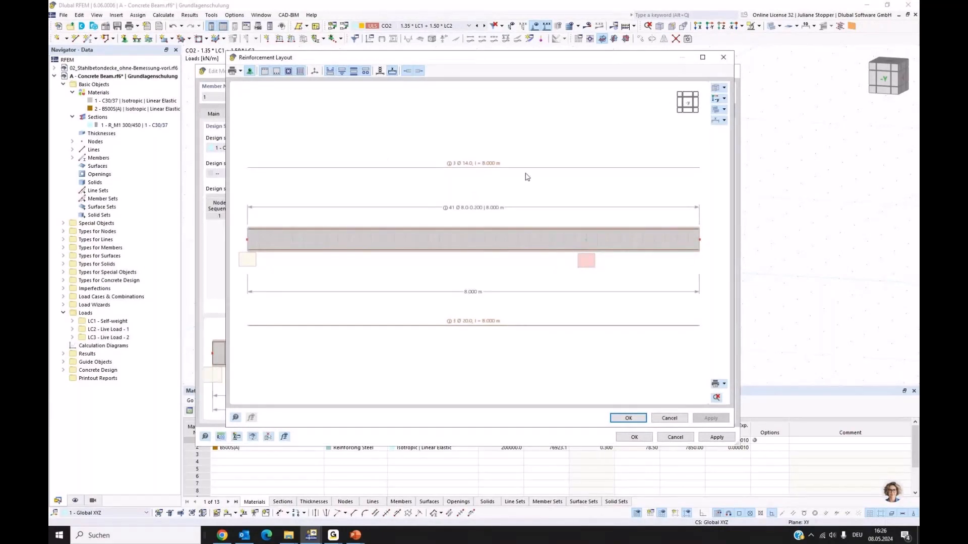
{"action": "left_click", "coordinate": [725, 385]}
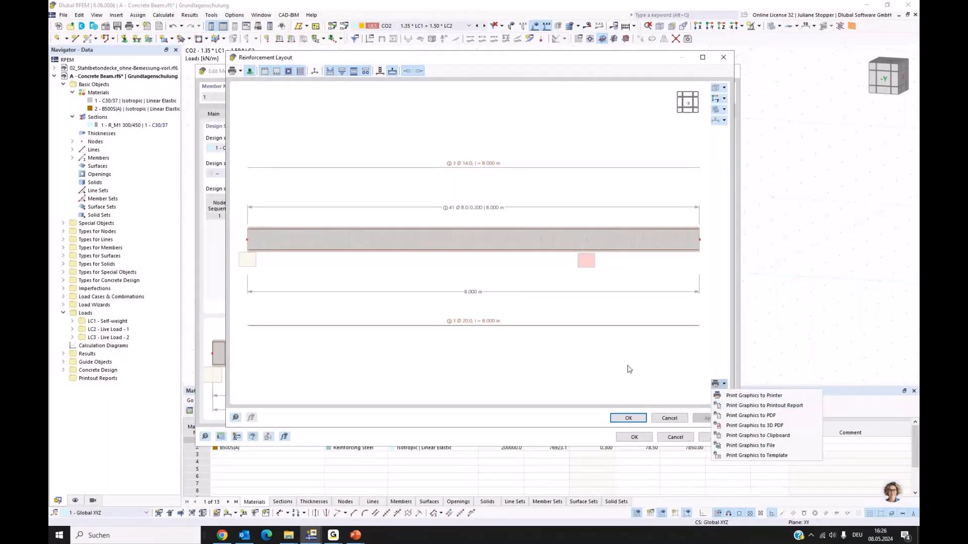
{"action": "left_click", "coordinate": [669, 418]}
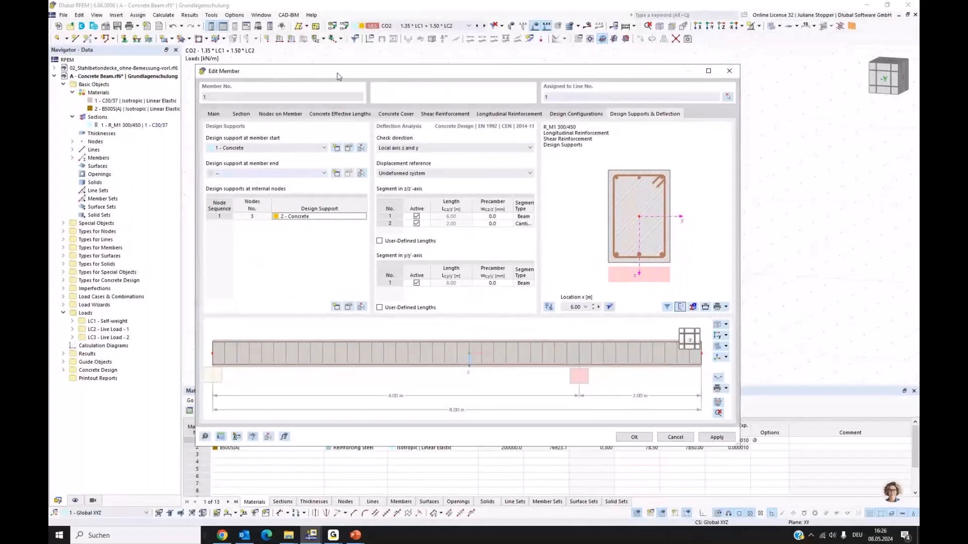
Open the online manual page on Design Supports & Deflection and read how a new design support is defined.
{"action": "left_click_drag", "start_coordinate": [338, 76], "coordinate": [360, 67]}
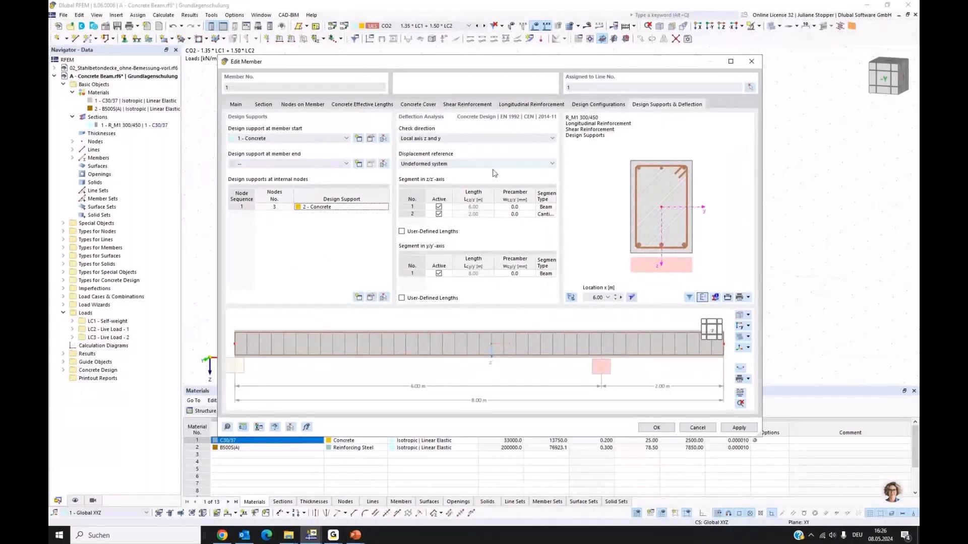
{"action": "left_click", "coordinate": [226, 429]}
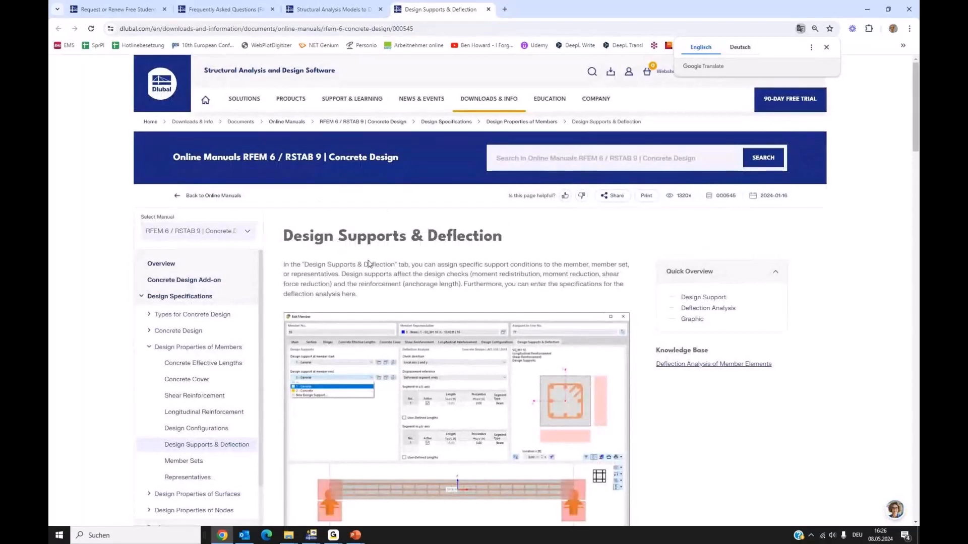
{"action": "scroll", "coordinate": [421, 267], "scroll_direction": "down", "scroll_amount": 1}
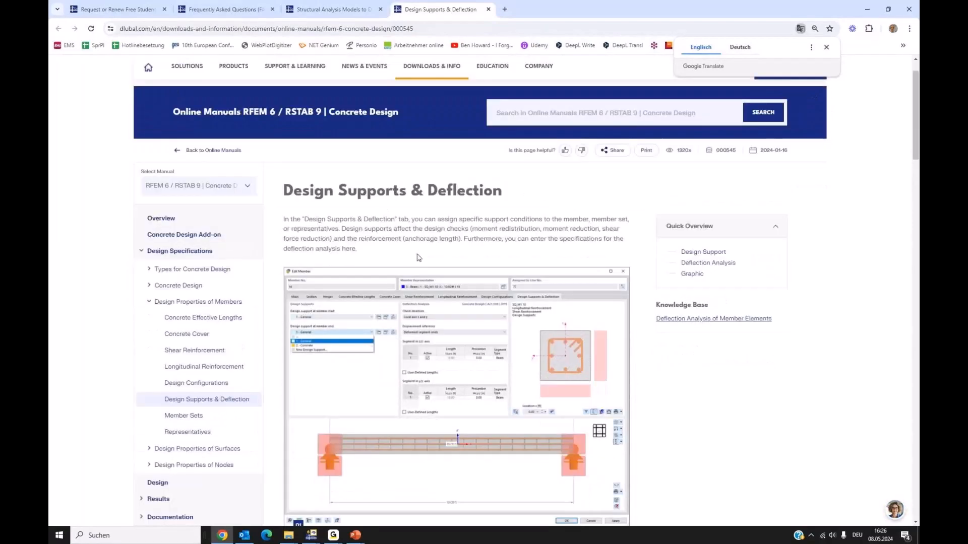
{"action": "scroll", "coordinate": [460, 188], "scroll_direction": "down", "scroll_amount": 1}
{"action": "scroll", "coordinate": [459, 188], "scroll_direction": "down", "scroll_amount": 10}
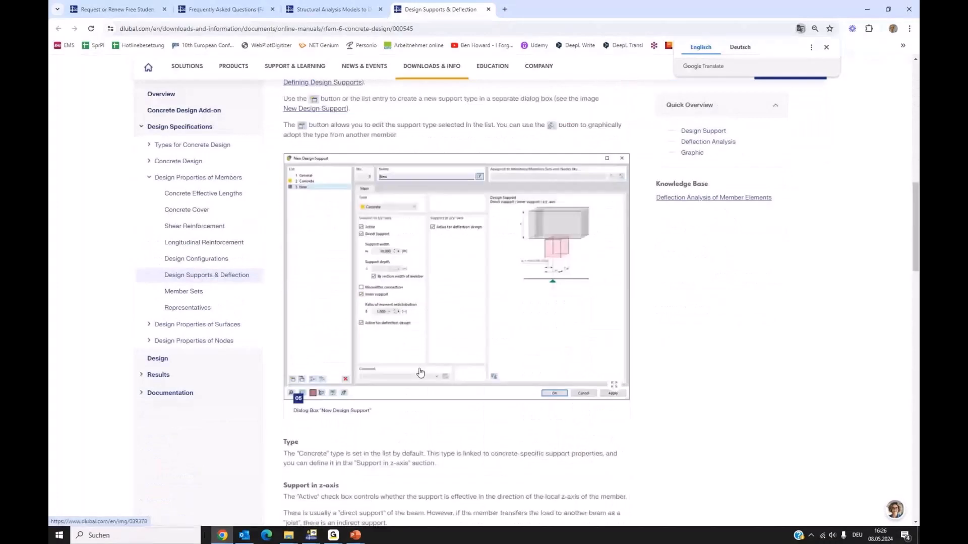
Switch from the online manual back to RFEM and bring up the A - Concrete Beam model.
{"action": "scroll", "coordinate": [421, 372], "scroll_direction": "up", "scroll_amount": 5}
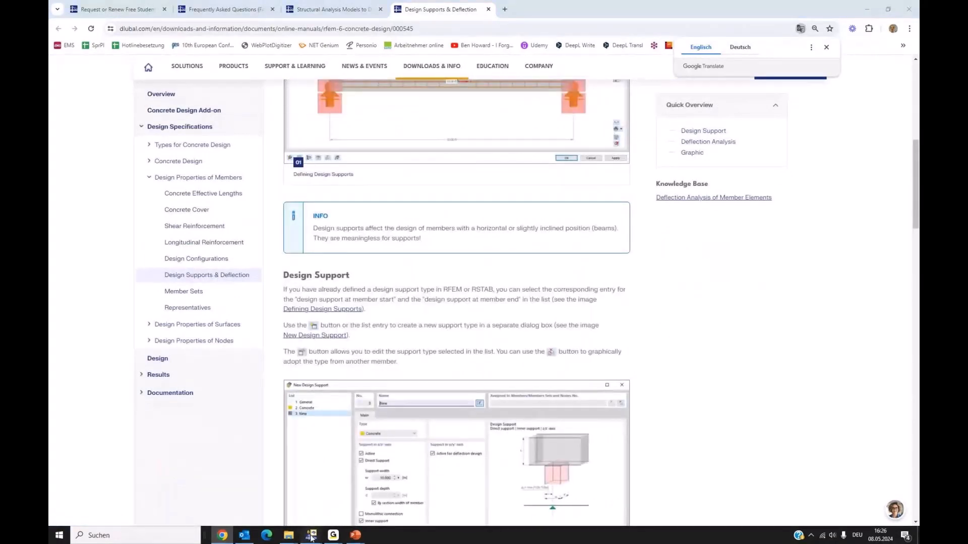
{"action": "mouse_move", "coordinate": [311, 538]}
{"action": "left_click", "coordinate": [351, 498]}
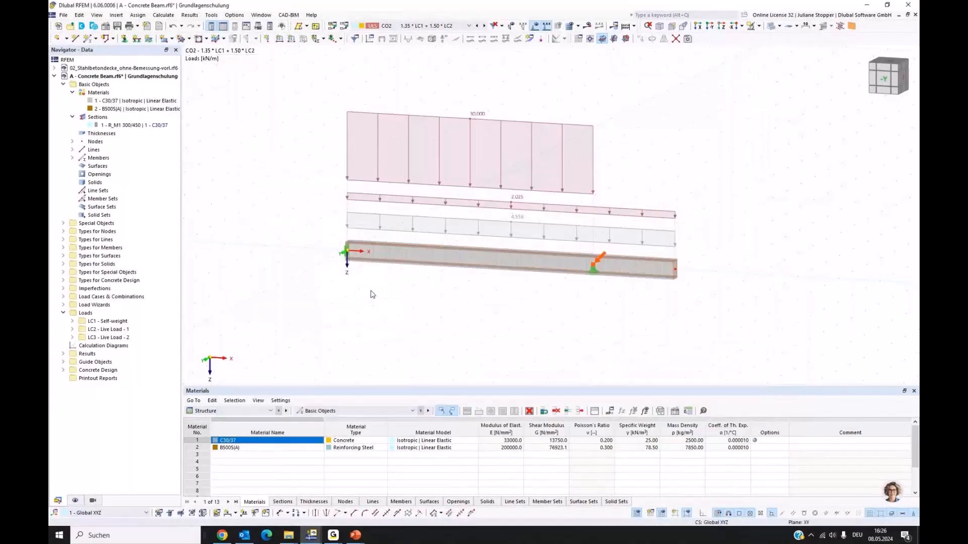
{"action": "middle_click_drag", "start_coordinate": [500, 315], "coordinate": [490, 300]}
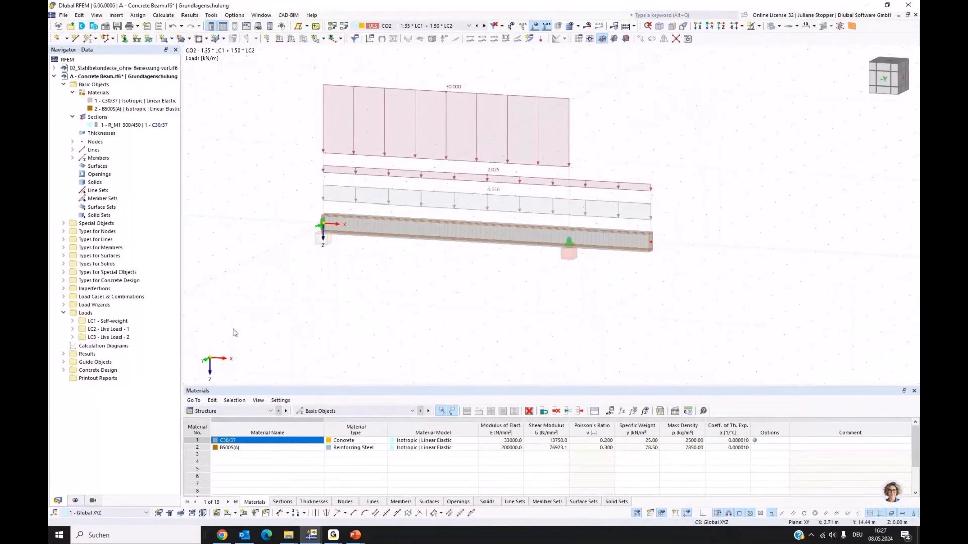
Inspect the exposure classes of concrete durability 1 - XC1 under Types for Concrete Design without changing them.
{"action": "left_click", "coordinate": [63, 85]}
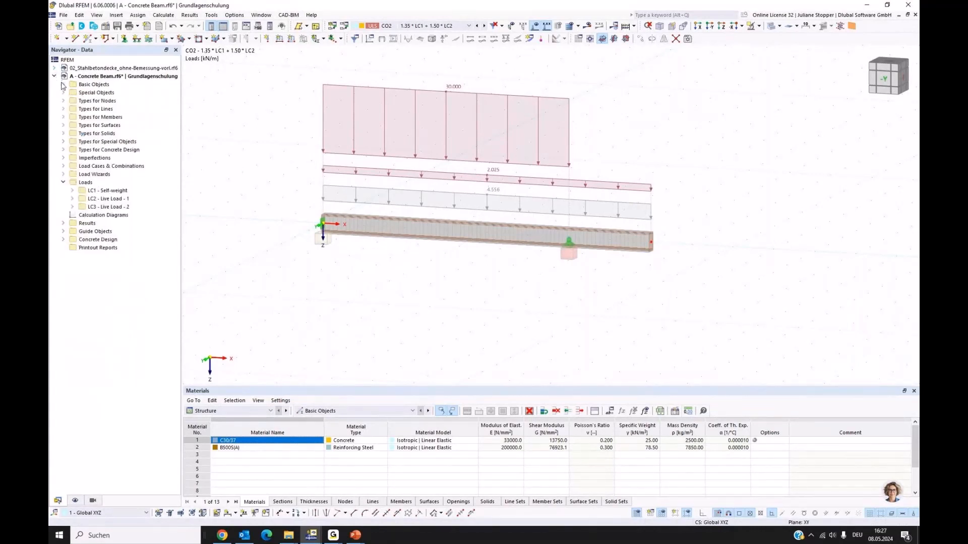
{"action": "left_click", "coordinate": [63, 182]}
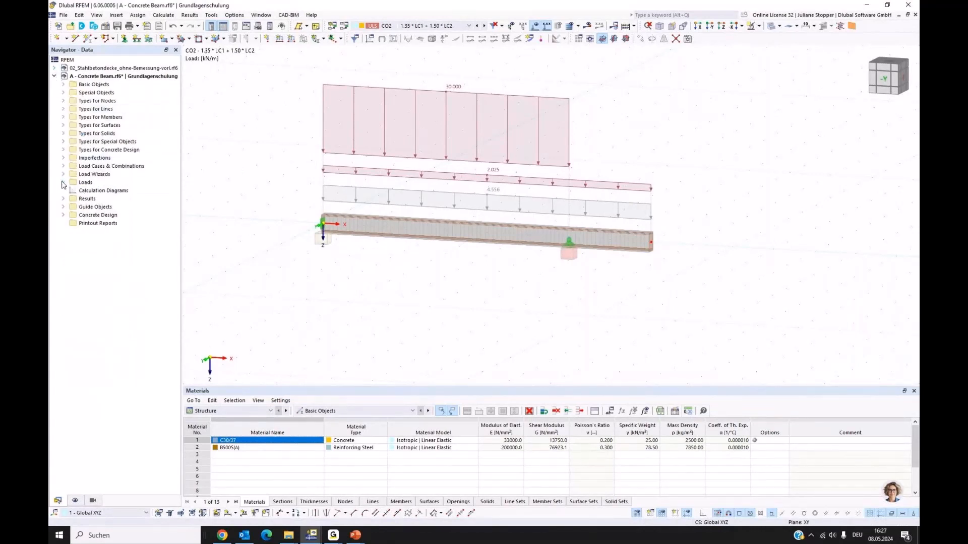
{"action": "left_click", "coordinate": [63, 150]}
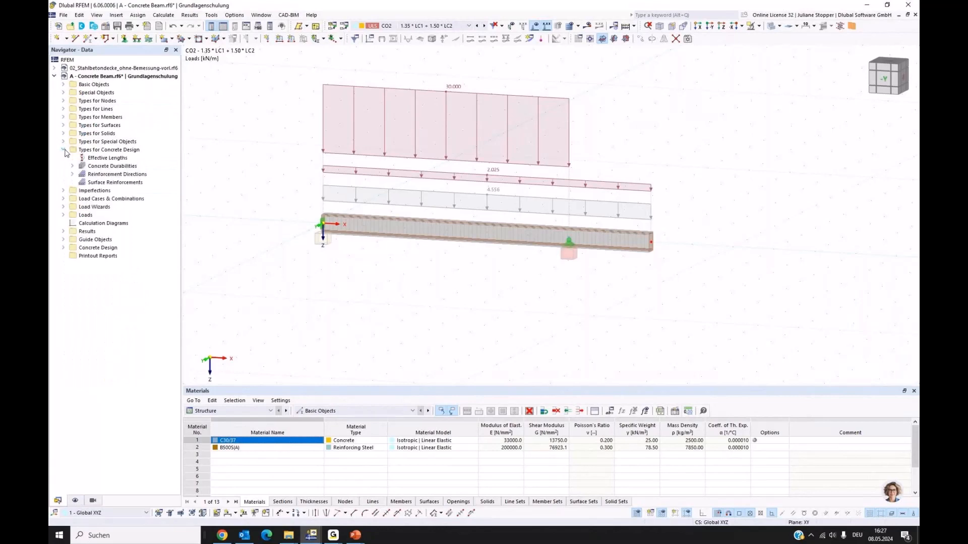
{"action": "left_click", "coordinate": [73, 167]}
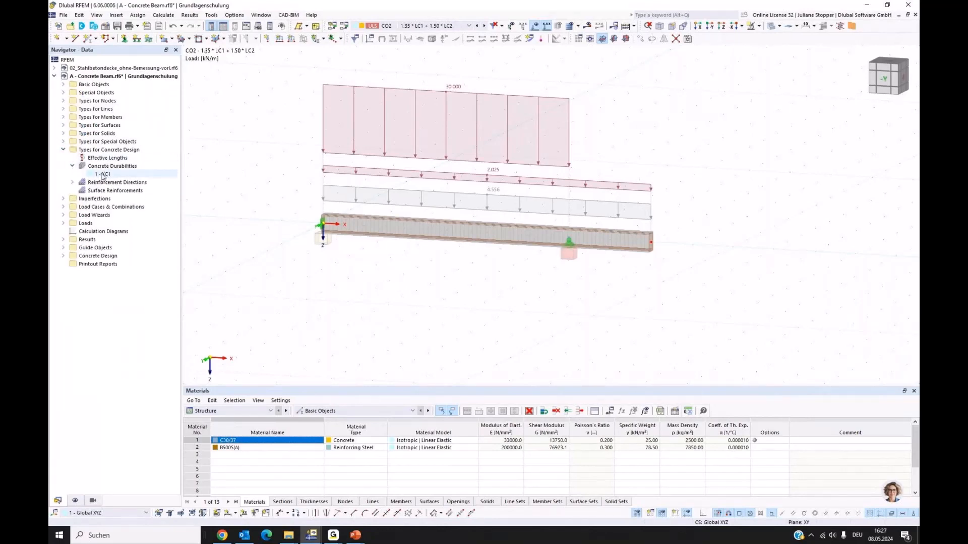
{"action": "left_click", "coordinate": [105, 175]}
{"action": "double_click", "coordinate": [105, 175]}
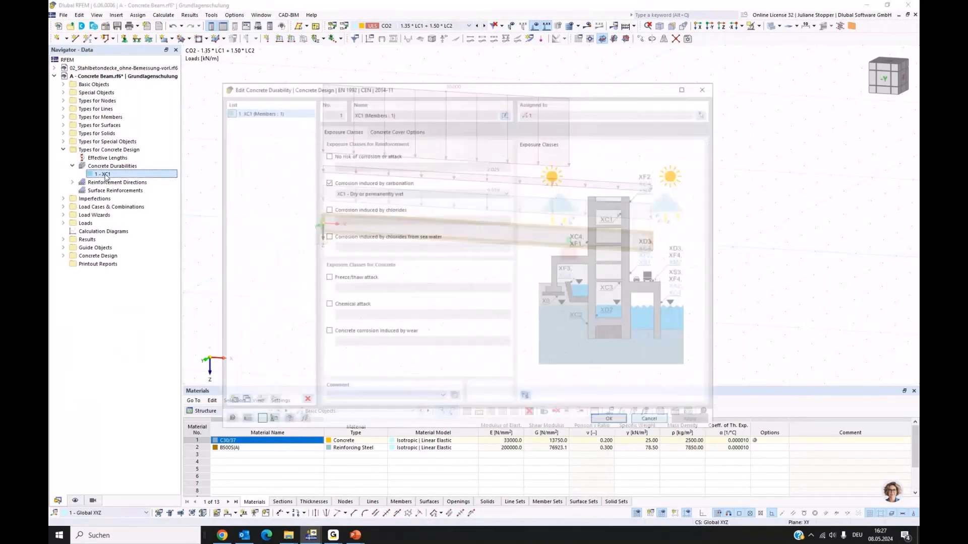
{"action": "left_click", "coordinate": [657, 424]}
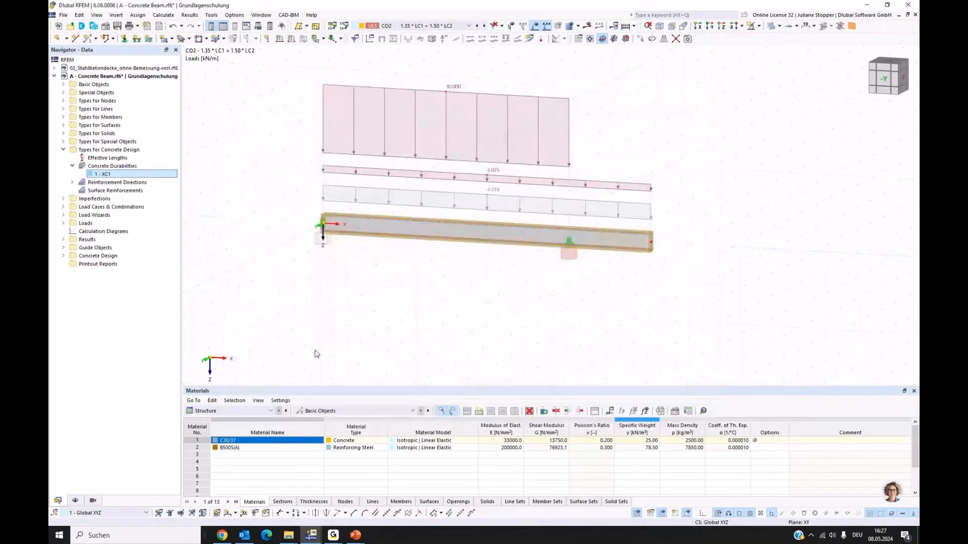
List the ultimate and serviceability configurations under Concrete Design and check which design add-on calculations are offered.
{"action": "left_click", "coordinate": [63, 256]}
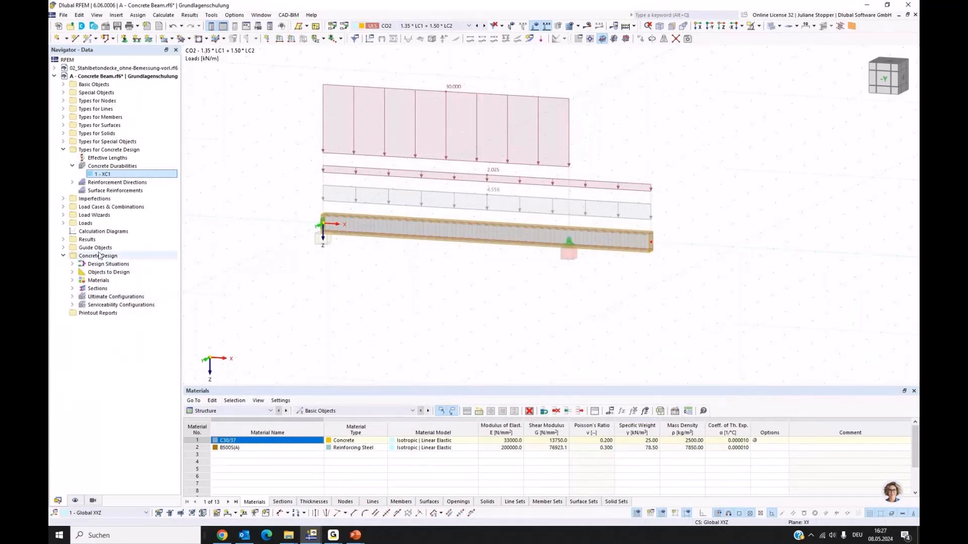
{"action": "left_click", "coordinate": [73, 297]}
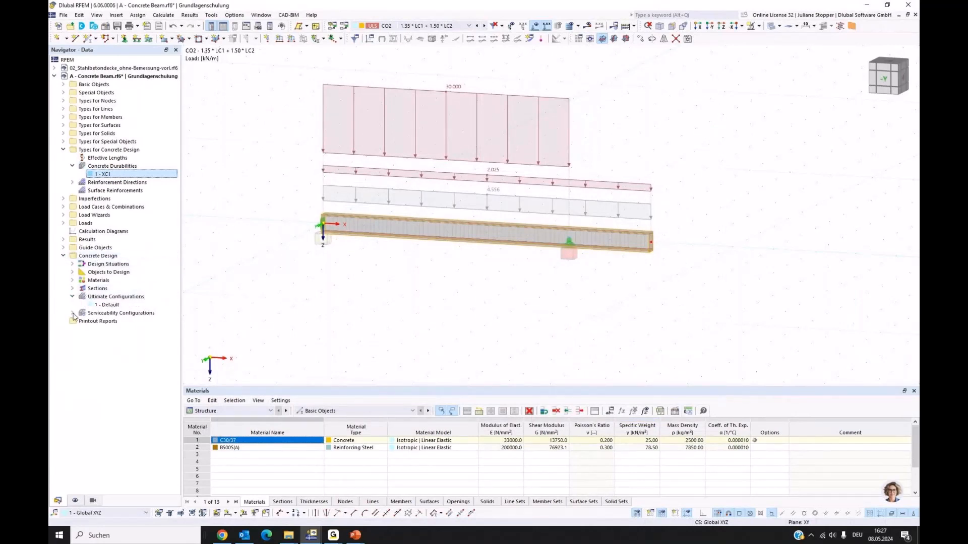
{"action": "left_click", "coordinate": [72, 313]}
{"action": "left_click_drag", "start_coordinate": [304, 385], "coordinate": [307, 326]}
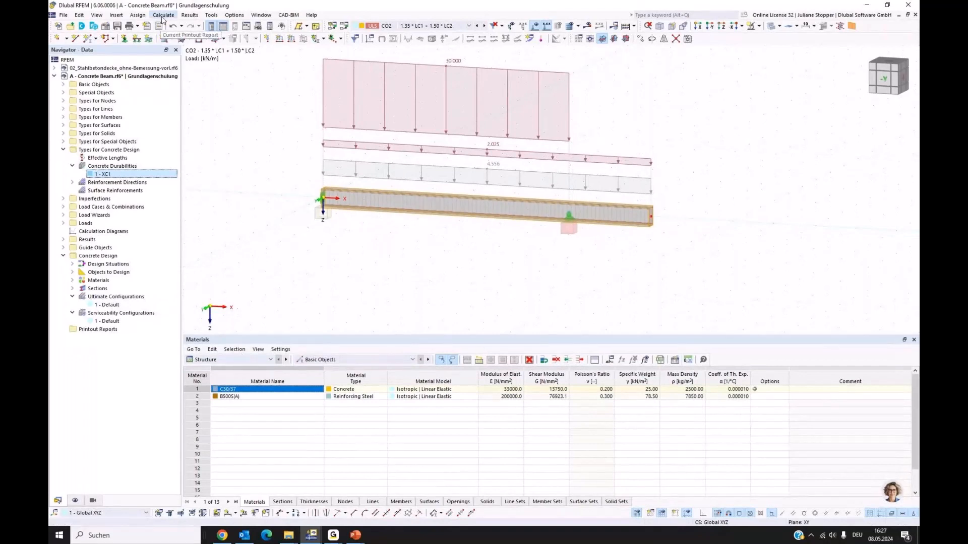
{"action": "left_click", "coordinate": [162, 15]}
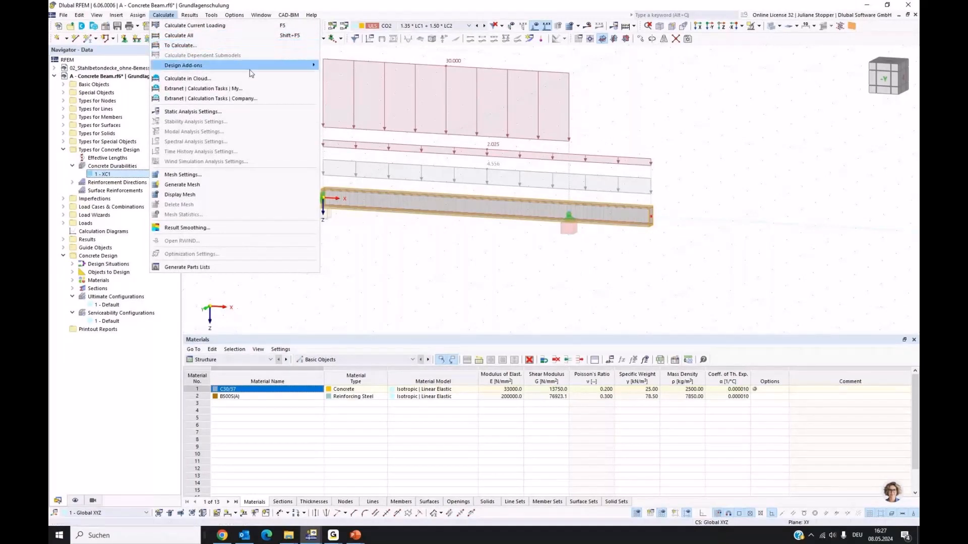
{"action": "left_click", "coordinate": [360, 224]}
Review the Concrete Design input tables for the design situations and the objects to design.
{"action": "left_click", "coordinate": [215, 360]}
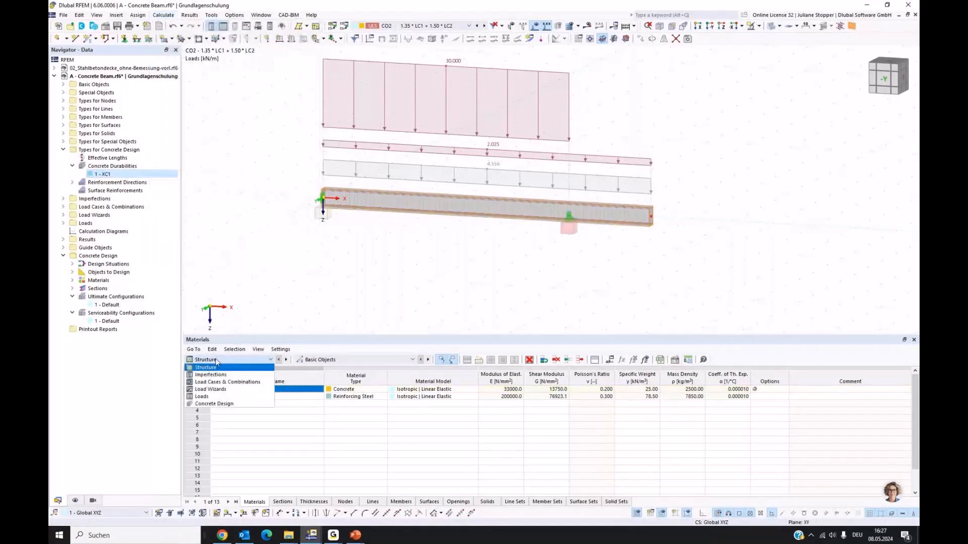
{"action": "left_click", "coordinate": [213, 403]}
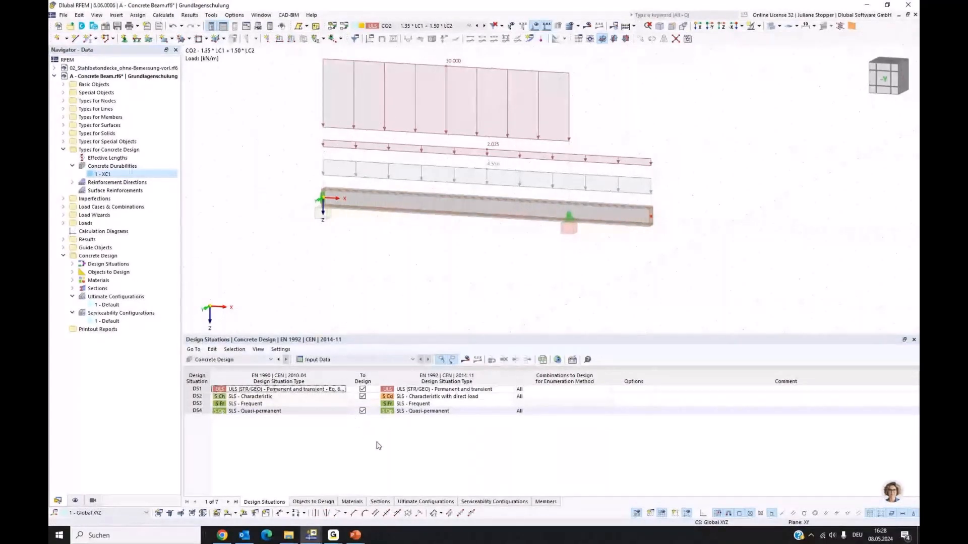
{"action": "left_click", "coordinate": [309, 502]}
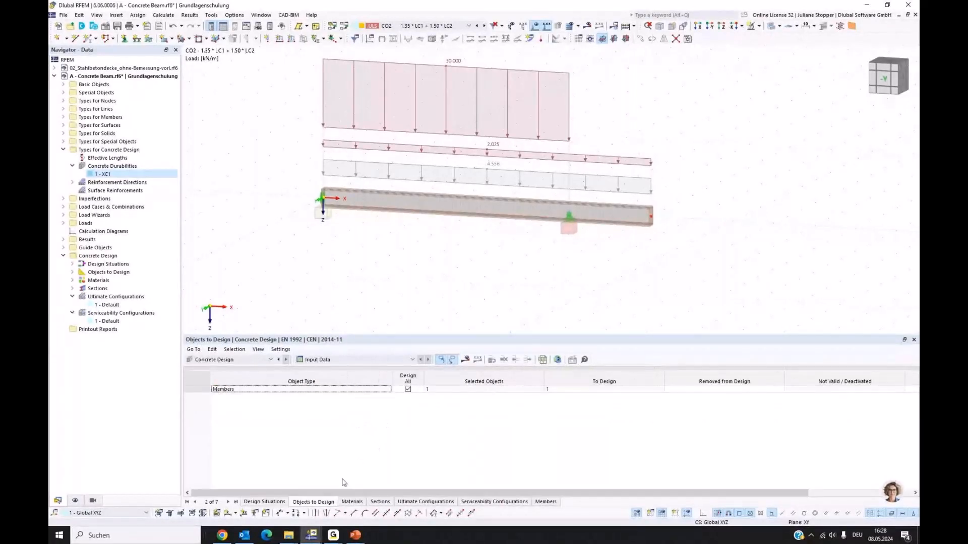
{"action": "left_click", "coordinate": [275, 502]}
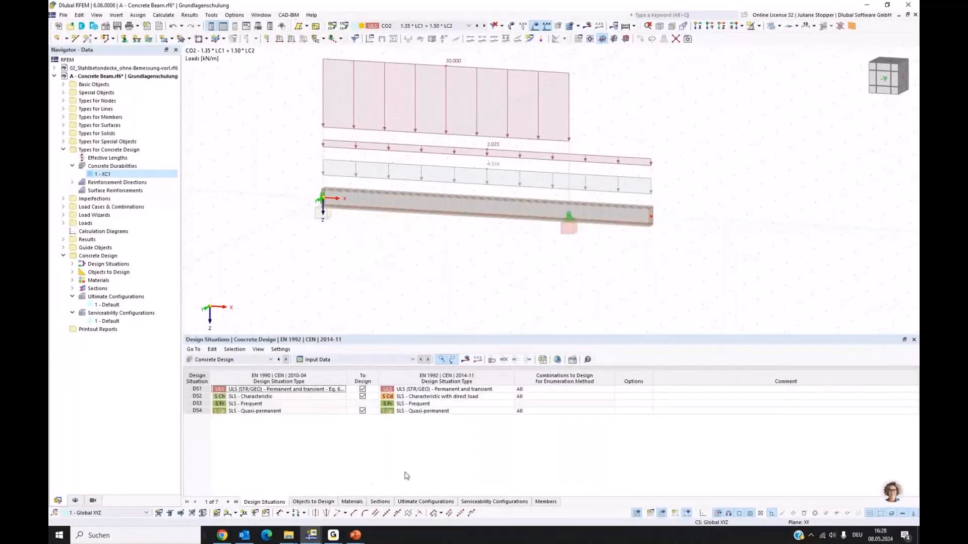
Run the Concrete Design calculation for the beam.
{"action": "left_click", "coordinate": [465, 360]}
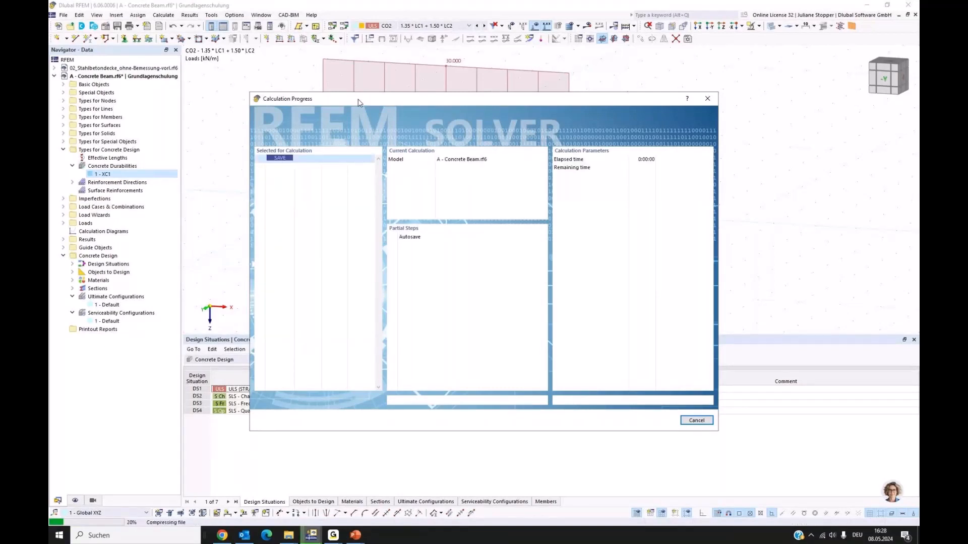
{"action": "left_click_drag", "start_coordinate": [398, 87], "coordinate": [510, 114]}
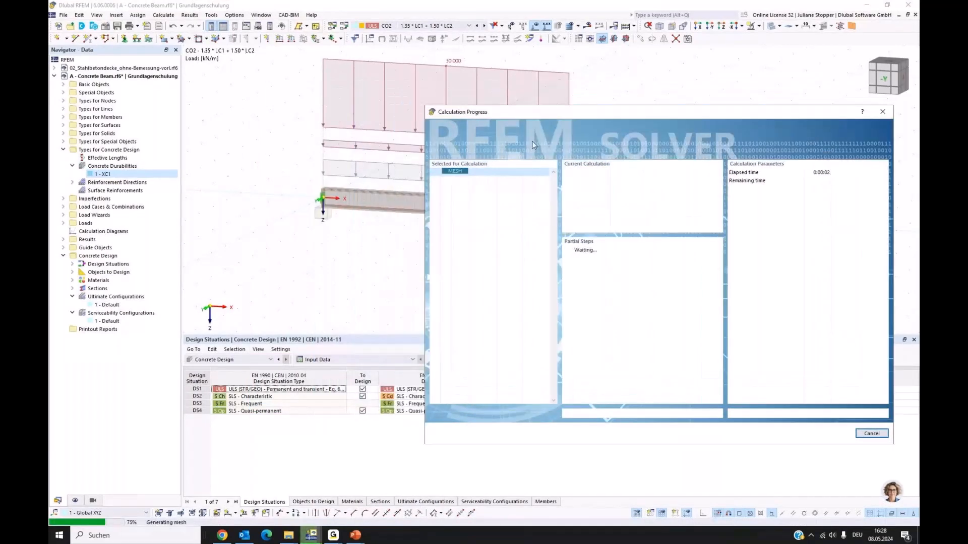
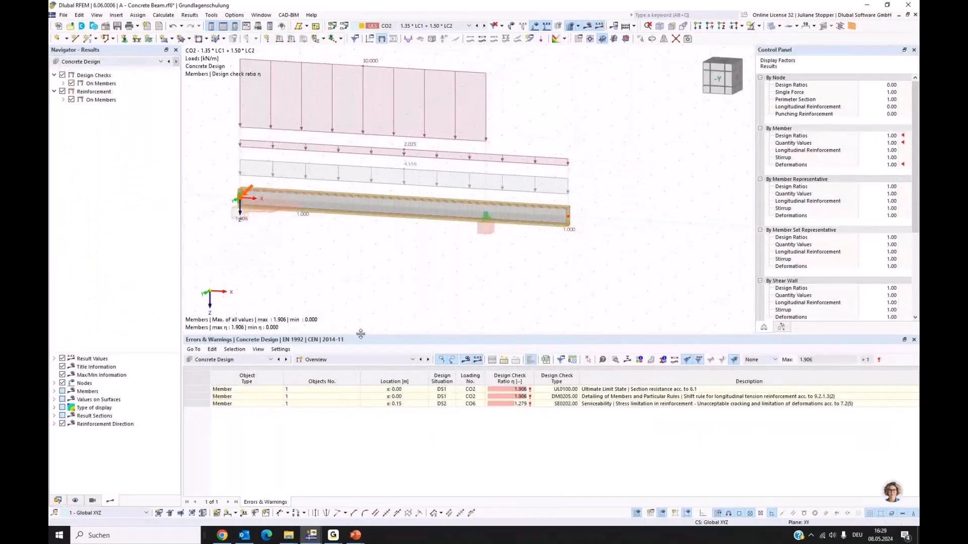
{"action": "left_click_drag", "start_coordinate": [360, 334], "coordinate": [360, 344]}
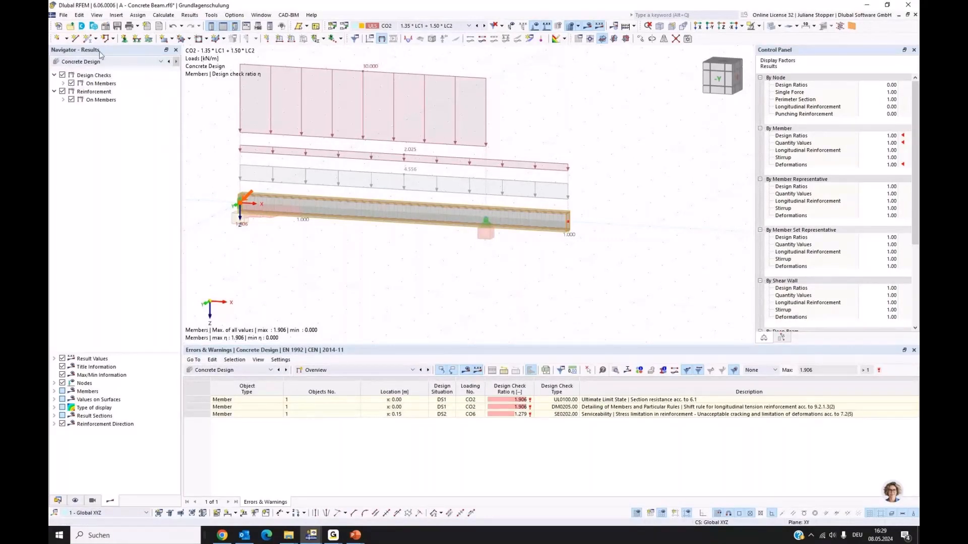
Show the static analysis results for CO2 with the internal moment My on the member instead of global deformations.
{"action": "left_click", "coordinate": [62, 74]}
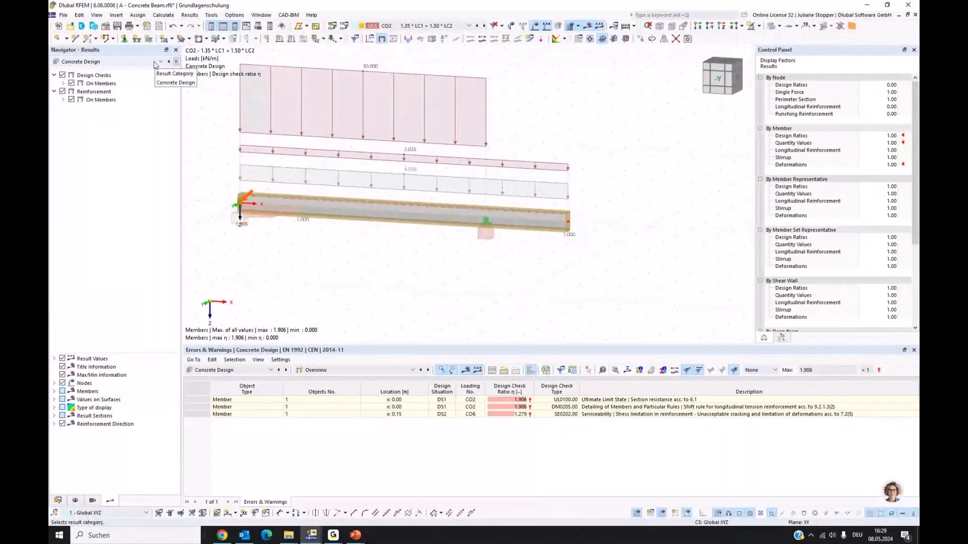
{"action": "left_click", "coordinate": [155, 62]}
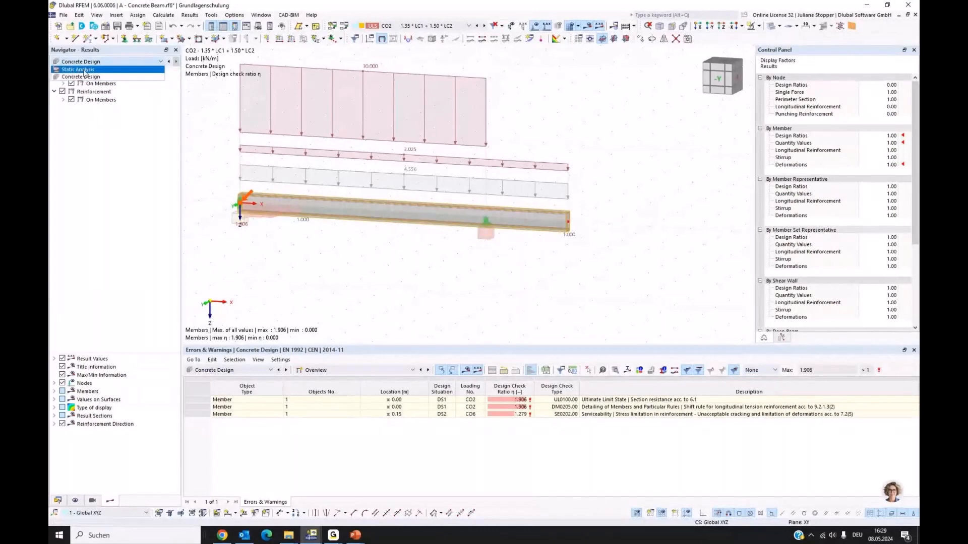
{"action": "left_click", "coordinate": [85, 70]}
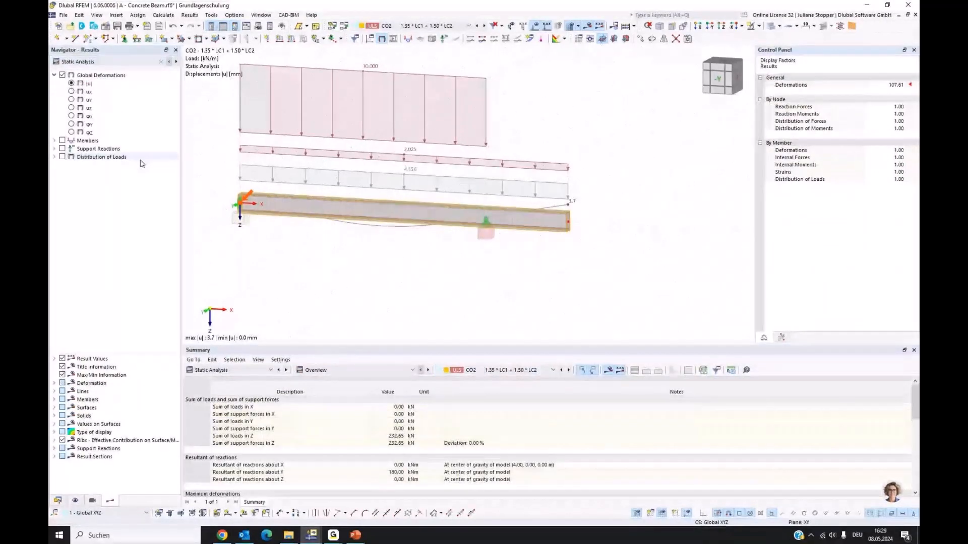
{"action": "middle_click_drag", "start_coordinate": [215, 145], "coordinate": [267, 158]}
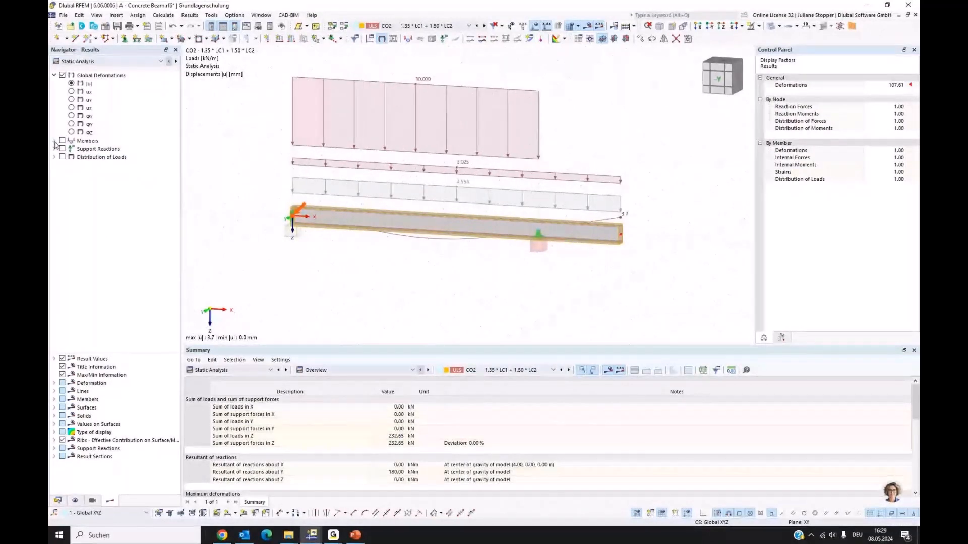
{"action": "left_click", "coordinate": [54, 141]}
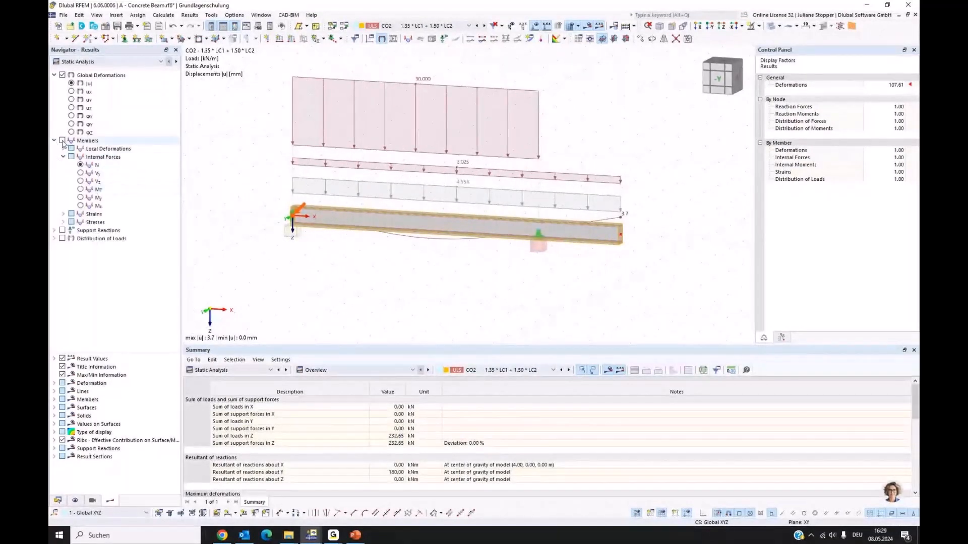
{"action": "left_click", "coordinate": [63, 141]}
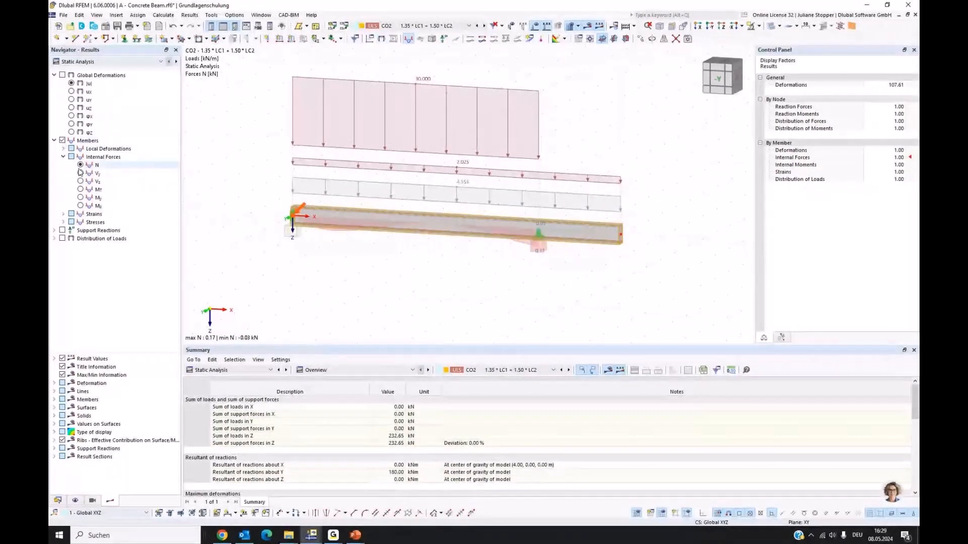
{"action": "left_click", "coordinate": [81, 197]}
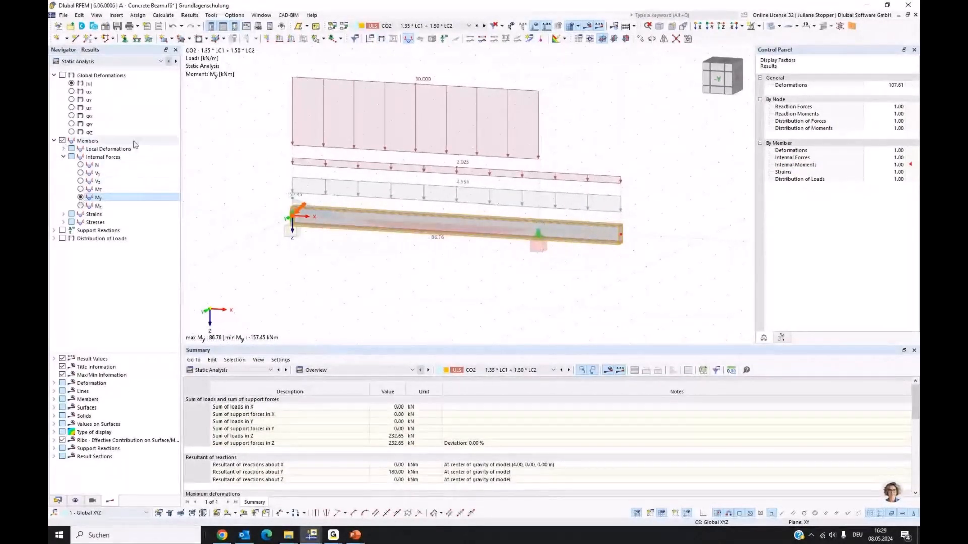
Return to the Concrete Design results and list the design ratios on members by design situation.
{"action": "left_click", "coordinate": [131, 62]}
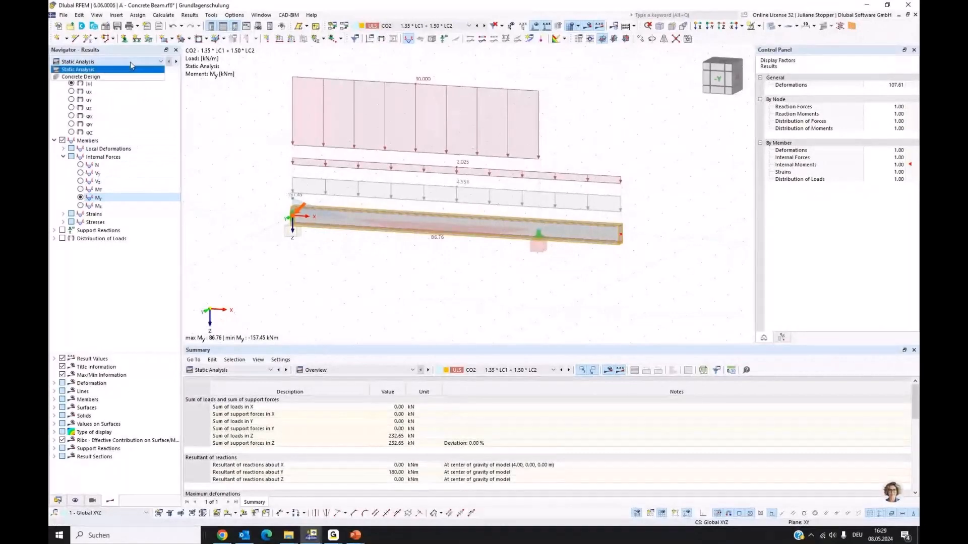
{"action": "left_click", "coordinate": [134, 69]}
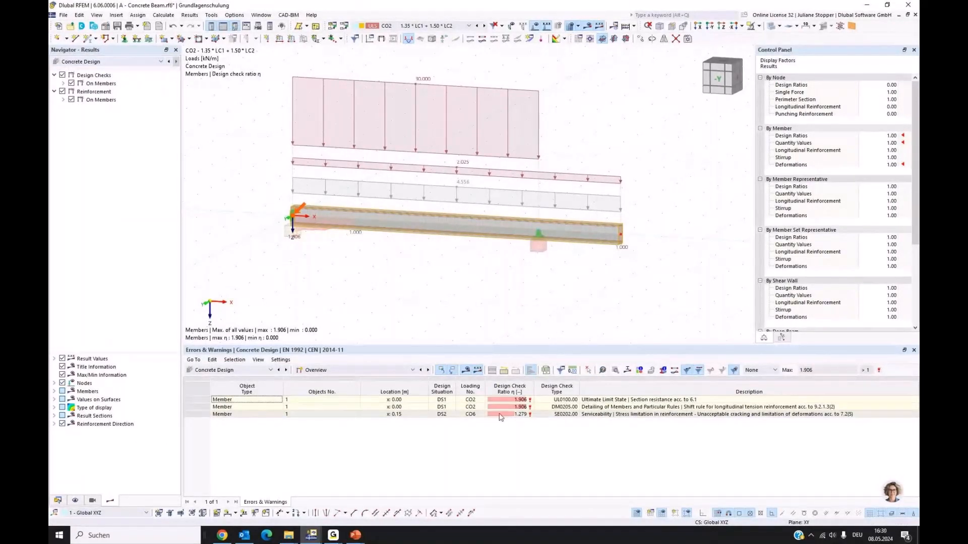
{"action": "left_click", "coordinate": [369, 371]}
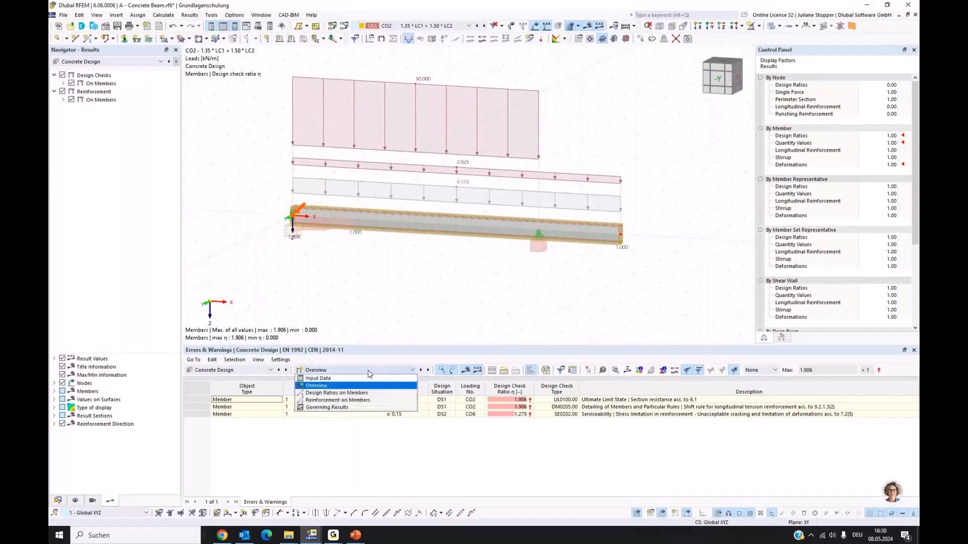
{"action": "left_click", "coordinate": [320, 393]}
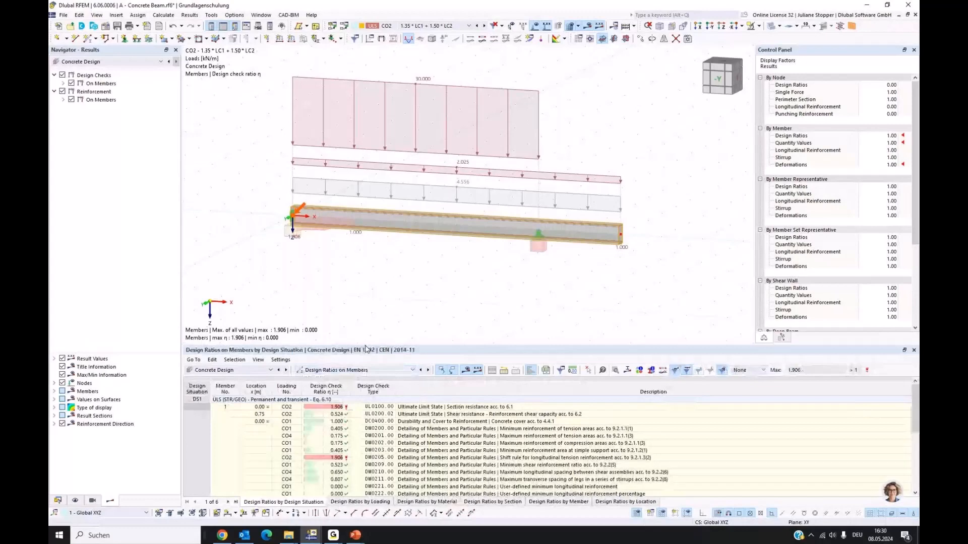
Enlarge the design ratios table and filter it to the ultimate limit state checks, hiding the detailing and serviceability checks.
{"action": "left_click_drag", "start_coordinate": [366, 347], "coordinate": [362, 281]}
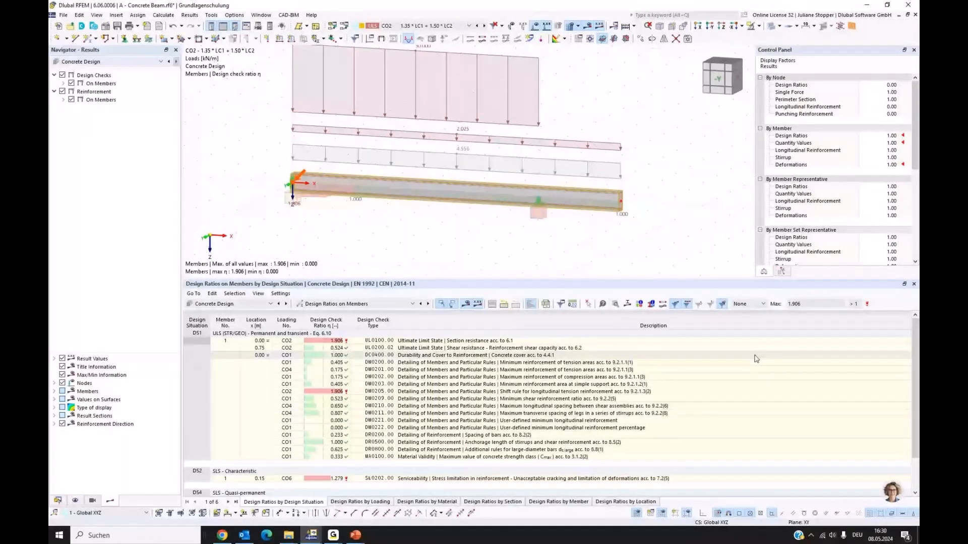
{"action": "left_click", "coordinate": [721, 305]}
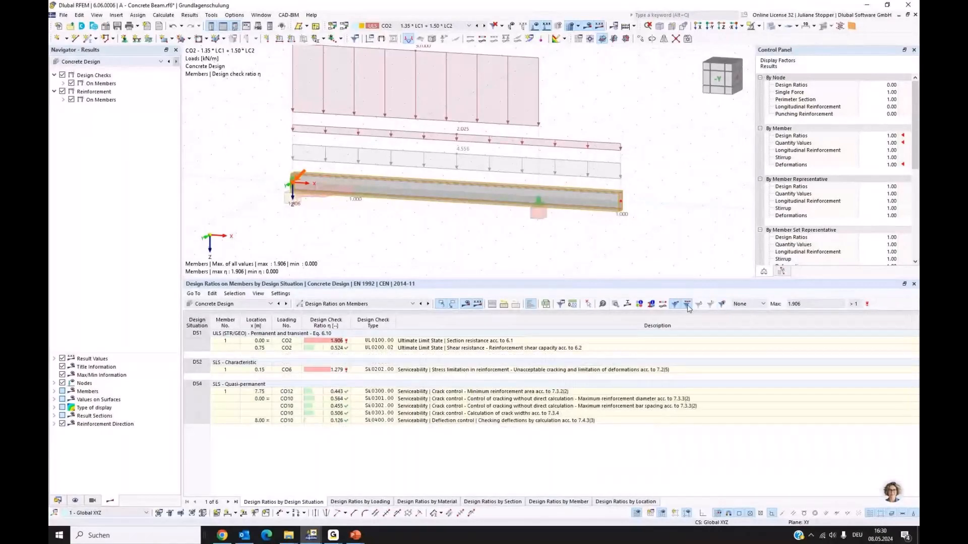
{"action": "left_click", "coordinate": [687, 305]}
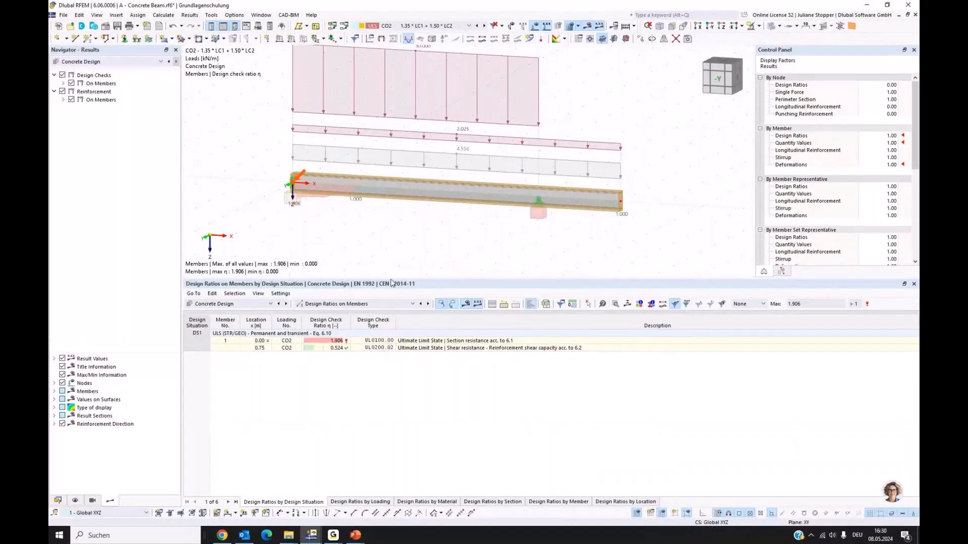
Reduce the height of the design ratios table and display the beam model in wireframe mode.
{"action": "left_click_drag", "start_coordinate": [390, 280], "coordinate": [390, 347]}
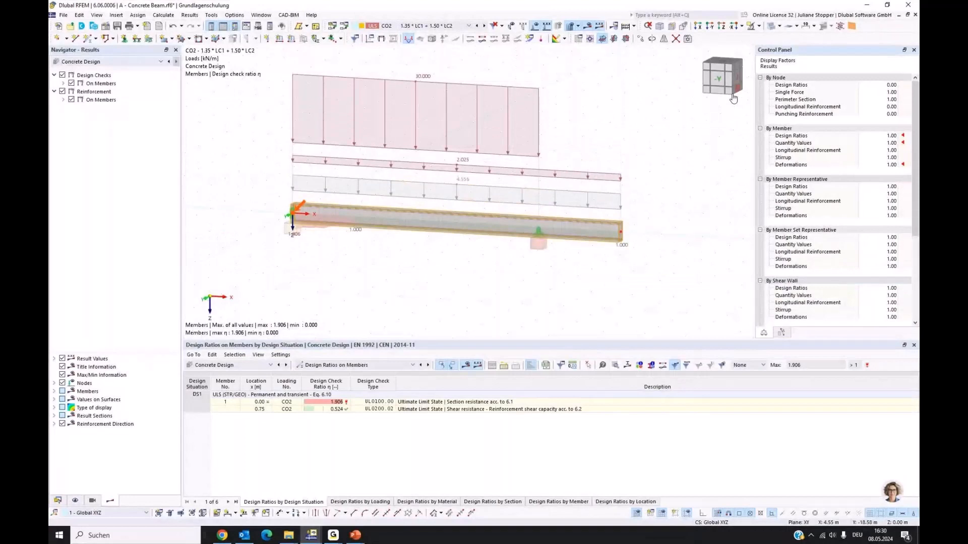
{"action": "left_click", "coordinate": [771, 27]}
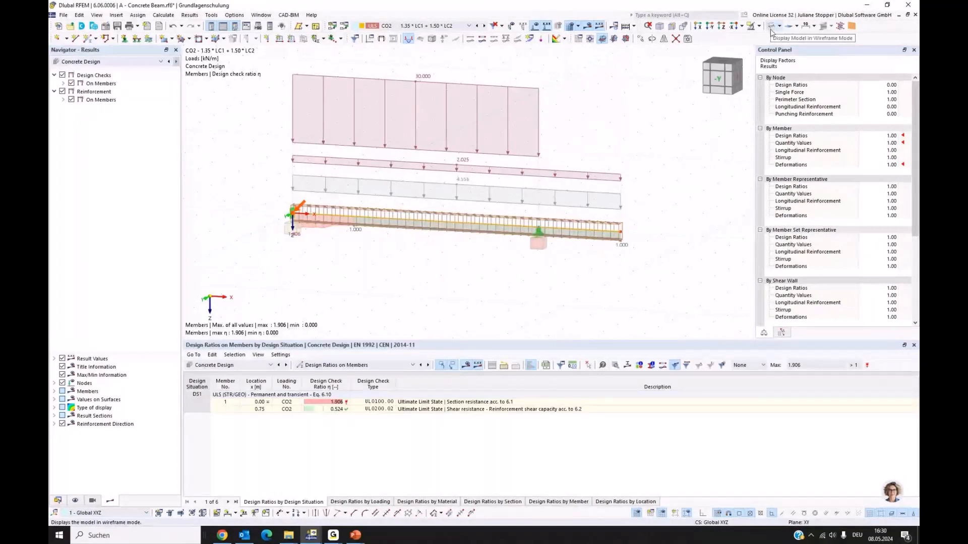
{"action": "left_click", "coordinate": [780, 27]}
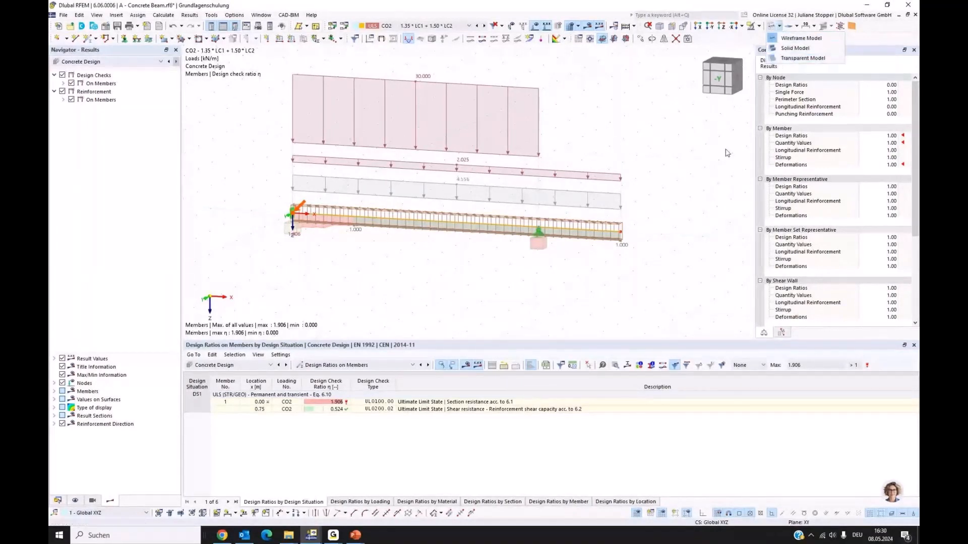
{"action": "left_click", "coordinate": [393, 278]}
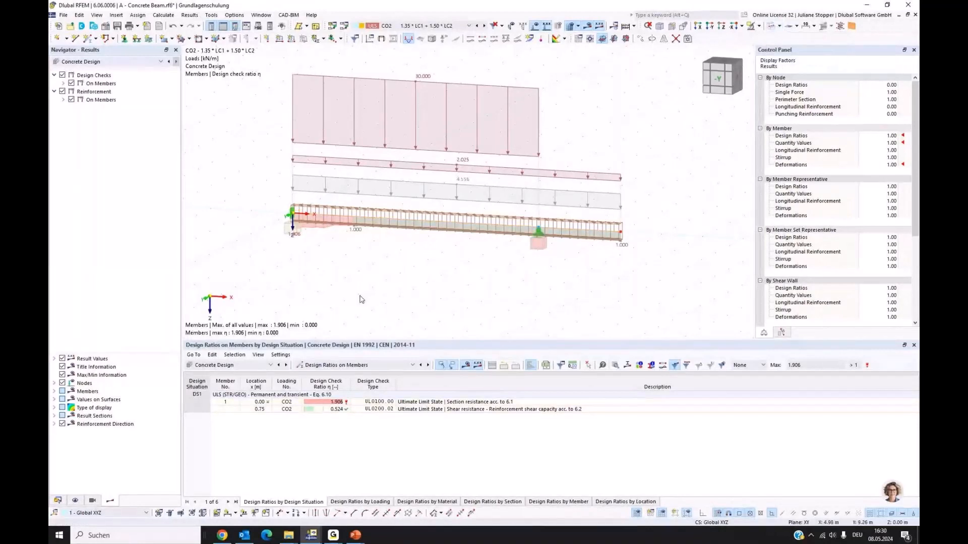
Hide the concrete design types in the model display and return to the Concrete Design results.
{"action": "left_click", "coordinate": [75, 501]}
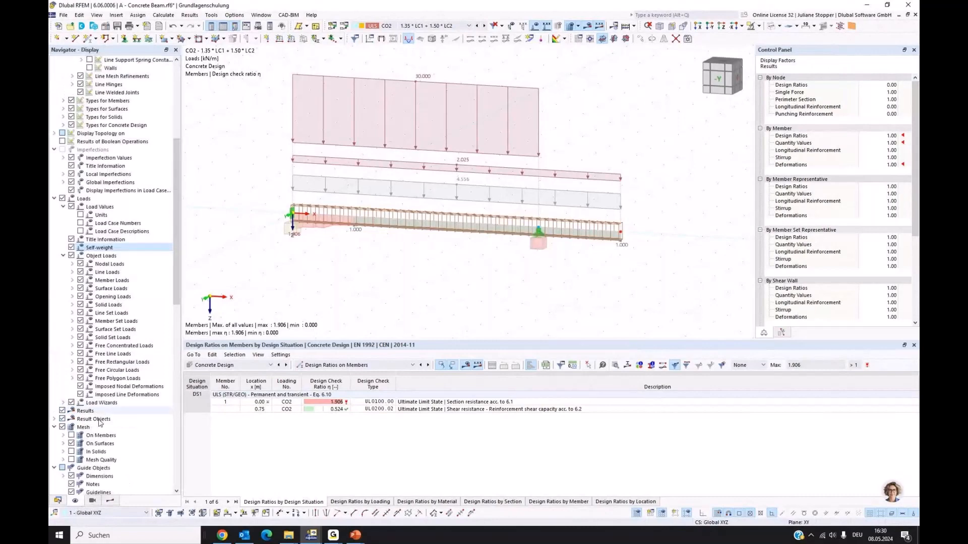
{"action": "scroll", "coordinate": [103, 225], "scroll_direction": "up", "scroll_amount": 3}
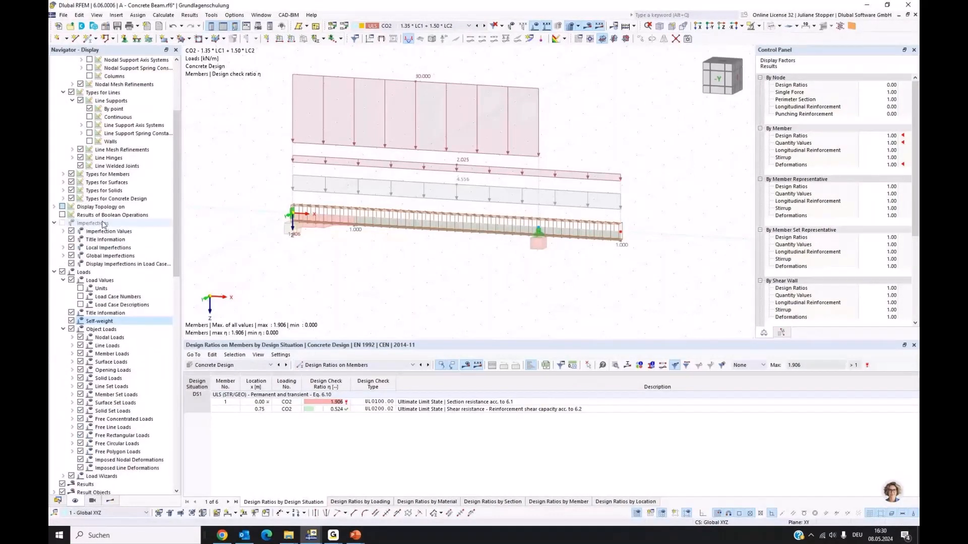
{"action": "scroll", "coordinate": [103, 225], "scroll_direction": "up", "scroll_amount": 5}
{"action": "left_click", "coordinate": [71, 321]}
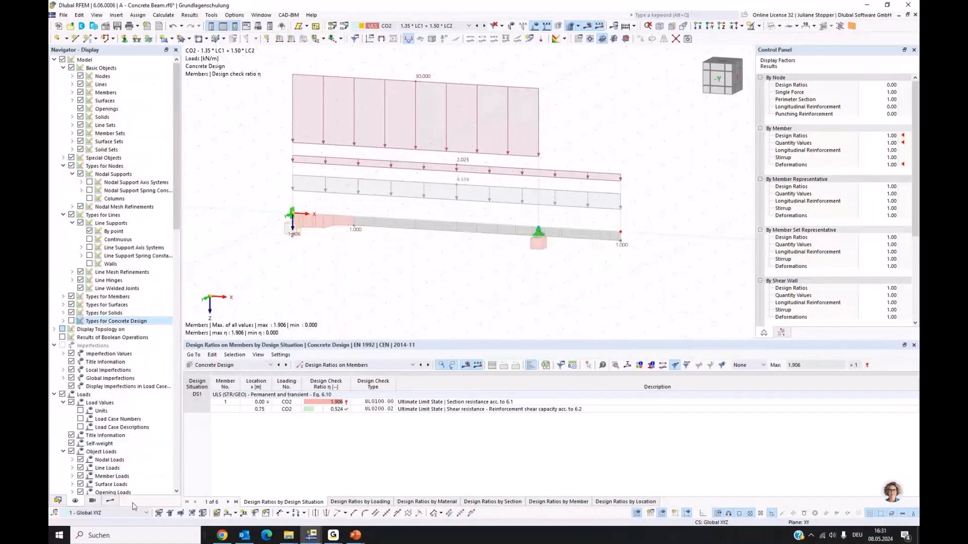
{"action": "left_click", "coordinate": [110, 500]}
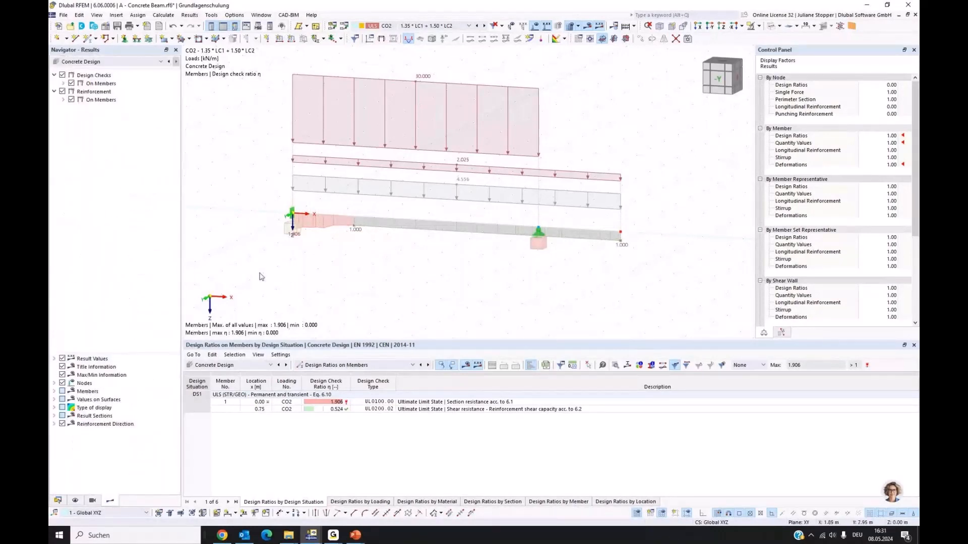
Replace the ratio envelope on the member with the ultimate limit state section resistance check UL0100.
{"action": "scroll", "coordinate": [285, 252], "scroll_direction": "up", "scroll_amount": 2}
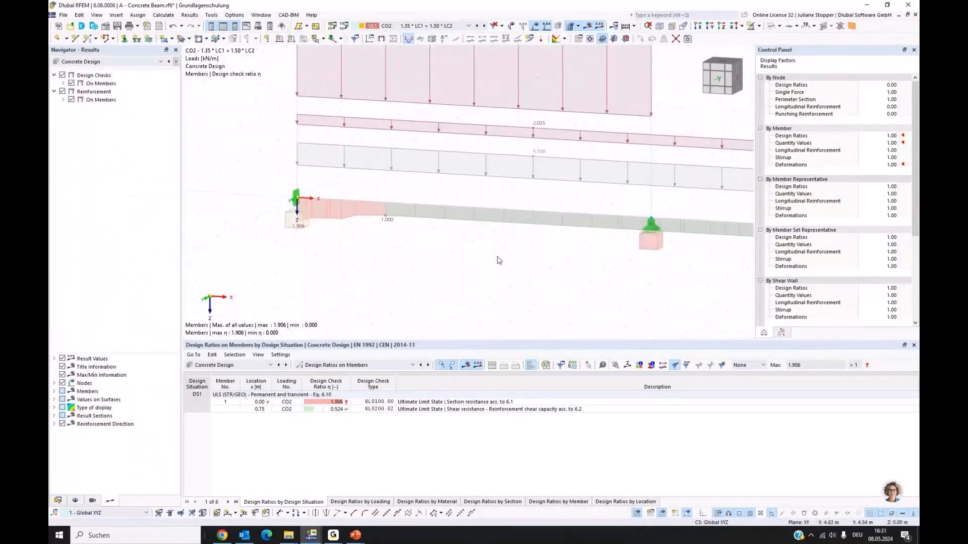
{"action": "left_click", "coordinate": [63, 84]}
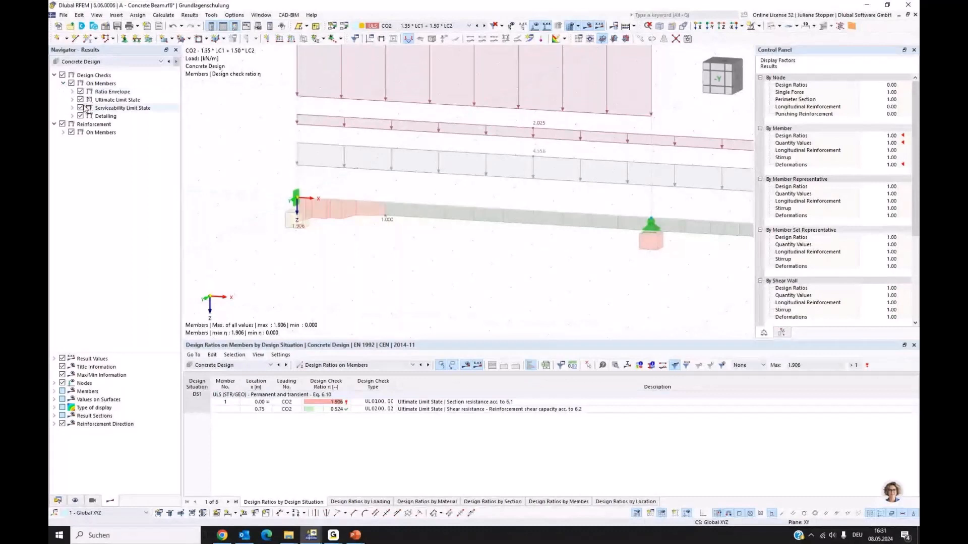
{"action": "scroll", "coordinate": [220, 214], "scroll_direction": "down", "scroll_amount": 1}
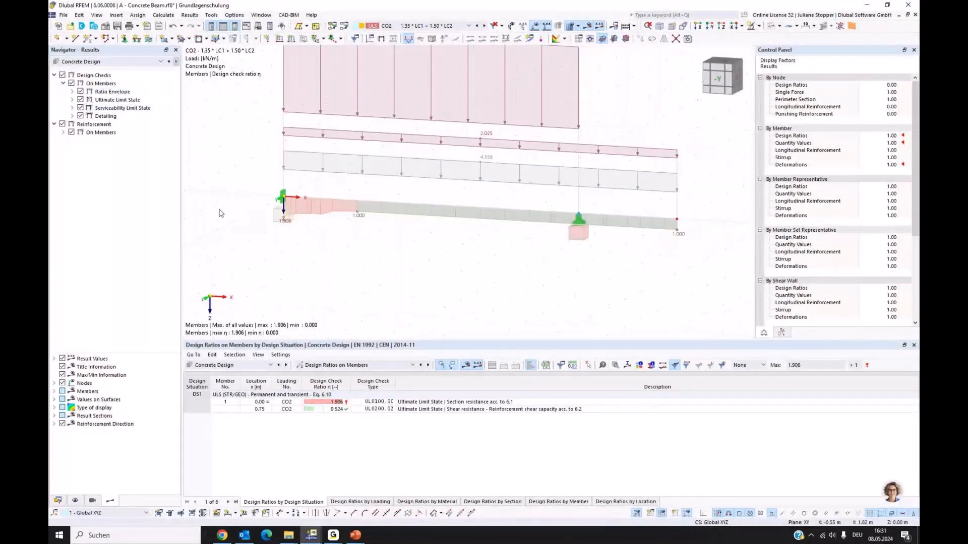
{"action": "left_click", "coordinate": [80, 92]}
{"action": "left_click", "coordinate": [72, 99]}
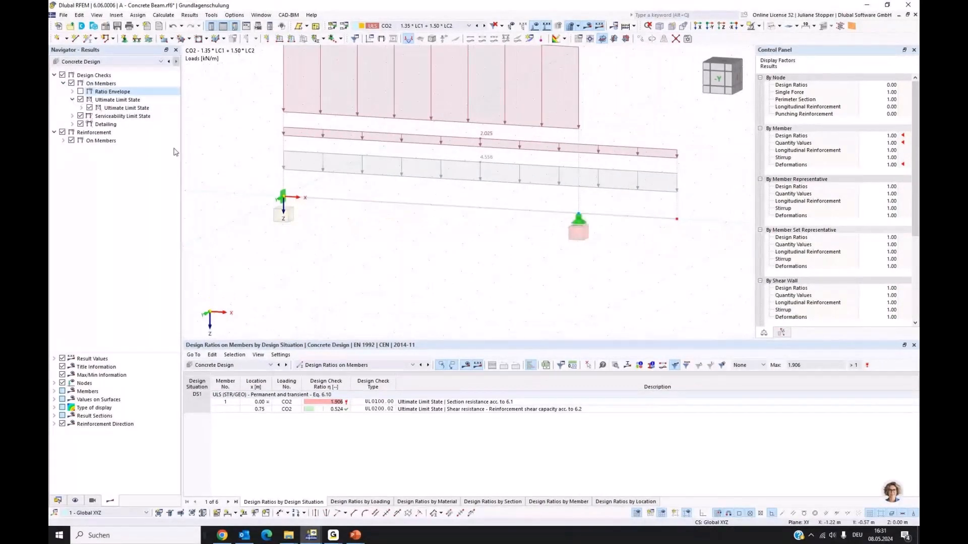
{"action": "left_click", "coordinate": [82, 108]}
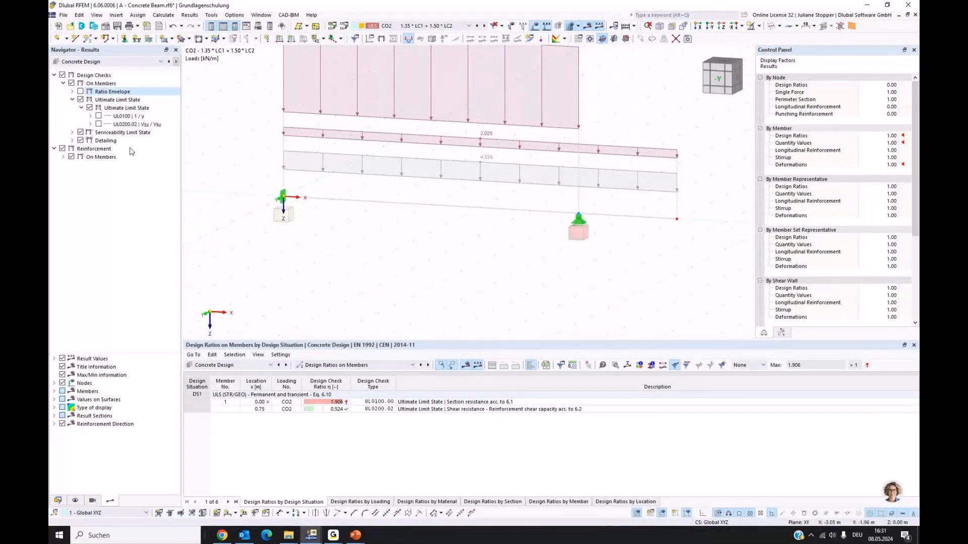
{"action": "left_click", "coordinate": [90, 116]}
{"action": "left_click", "coordinate": [99, 116]}
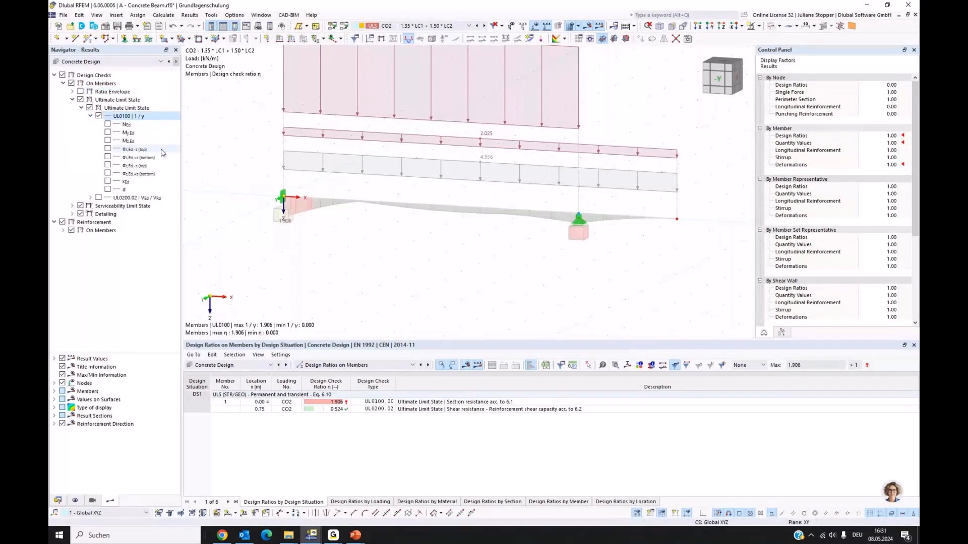
Examine the UL0100 design ratio diagram along the beam, especially at both supports.
{"action": "scroll", "coordinate": [358, 201], "scroll_direction": "up", "scroll_amount": 3}
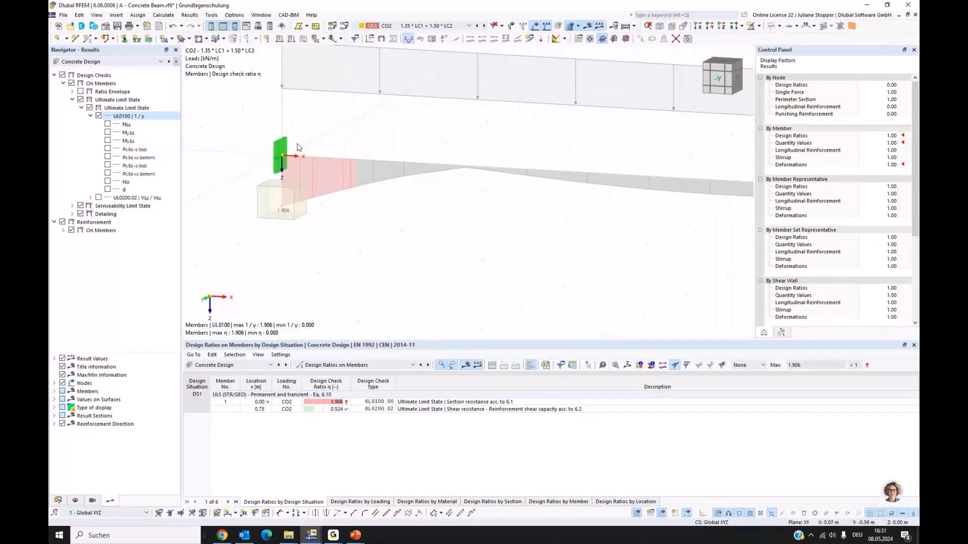
{"action": "scroll", "coordinate": [271, 197], "scroll_direction": "down", "scroll_amount": 2}
{"action": "scroll", "coordinate": [271, 197], "scroll_direction": "down", "scroll_amount": 2}
{"action": "scroll", "coordinate": [594, 205], "scroll_direction": "up", "scroll_amount": 3}
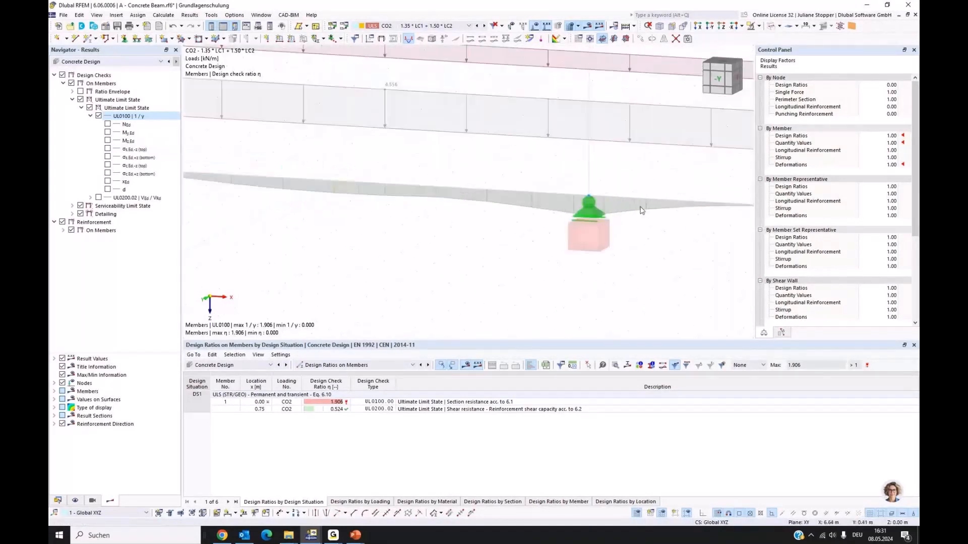
{"action": "scroll", "coordinate": [567, 220], "scroll_direction": "up", "scroll_amount": 3}
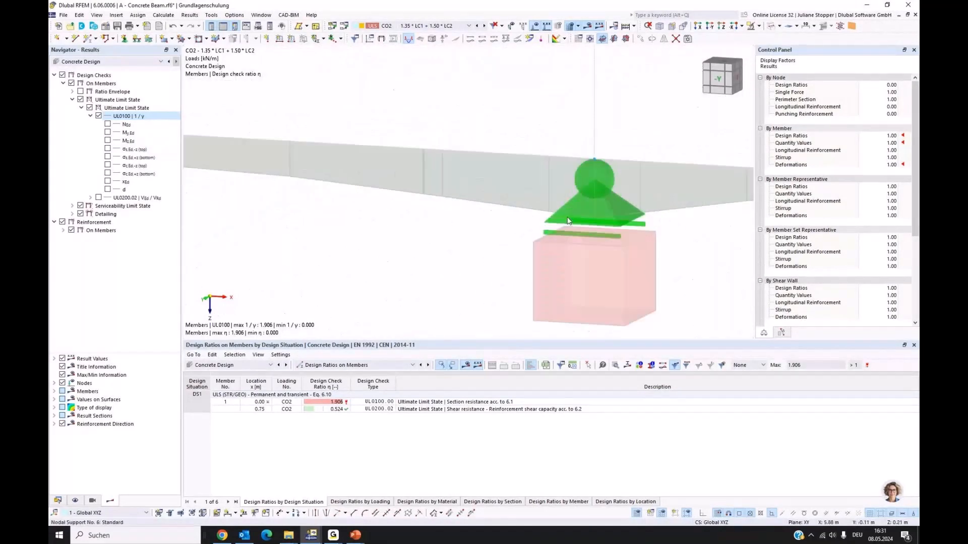
{"action": "scroll", "coordinate": [567, 221], "scroll_direction": "down", "scroll_amount": 3}
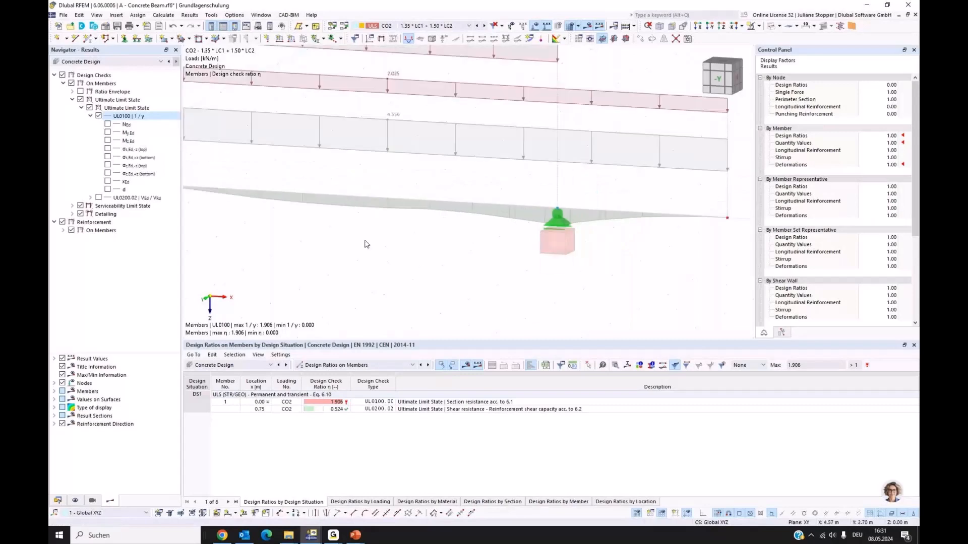
{"action": "scroll", "coordinate": [367, 244], "scroll_direction": "down", "scroll_amount": 3}
{"action": "scroll", "coordinate": [407, 220], "scroll_direction": "up", "scroll_amount": 3}
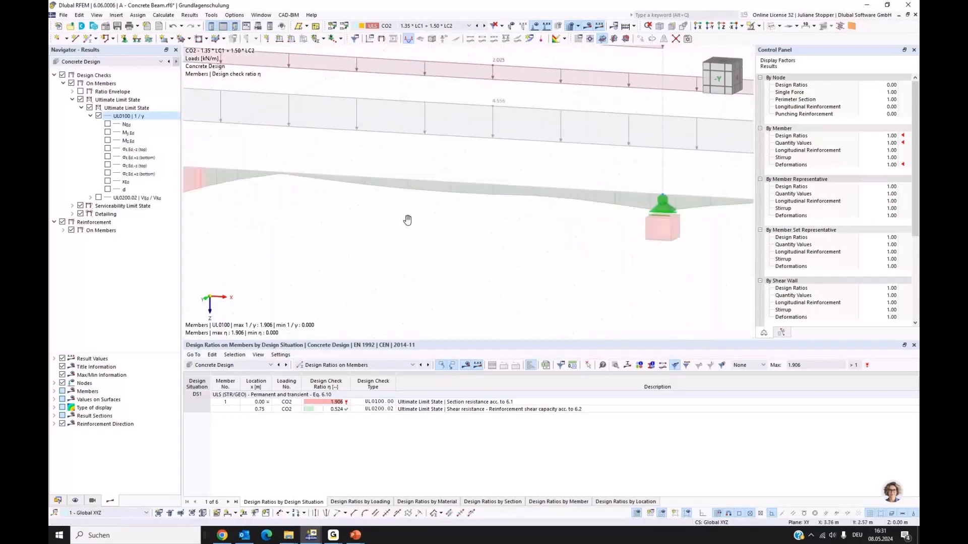
{"action": "scroll", "coordinate": [694, 210], "scroll_direction": "up", "scroll_amount": 3}
{"action": "scroll", "coordinate": [695, 210], "scroll_direction": "up", "scroll_amount": 3}
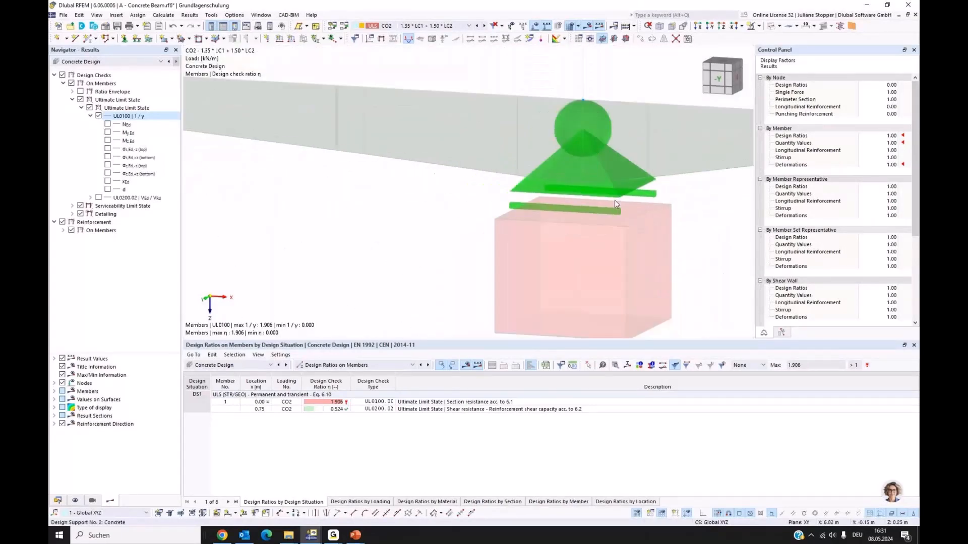
{"action": "scroll", "coordinate": [615, 201], "scroll_direction": "down", "scroll_amount": 3}
{"action": "middle_click_drag", "start_coordinate": [350, 211], "coordinate": [672, 265]}
{"action": "scroll", "coordinate": [360, 216], "scroll_direction": "up", "scroll_amount": 3}
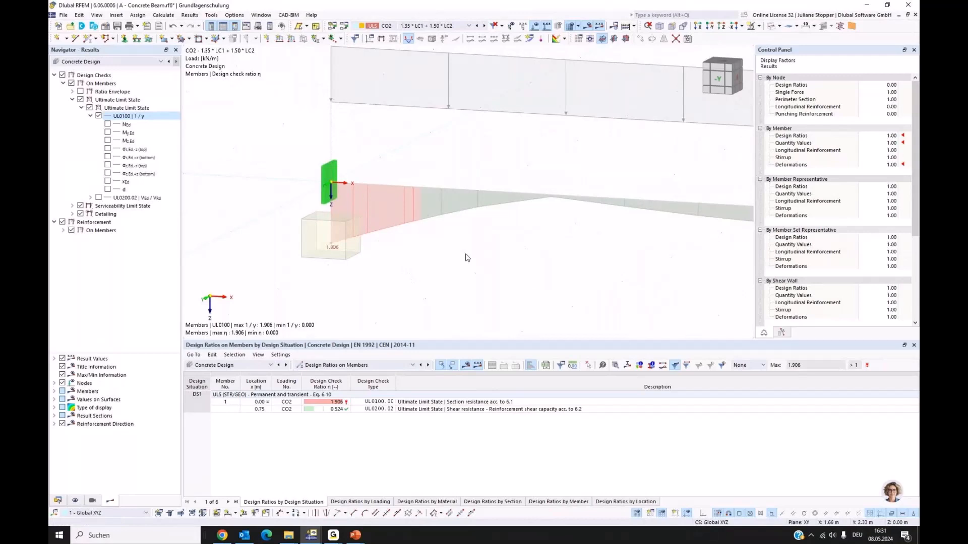
{"action": "middle_click_drag", "start_coordinate": [477, 252], "coordinate": [415, 254]}
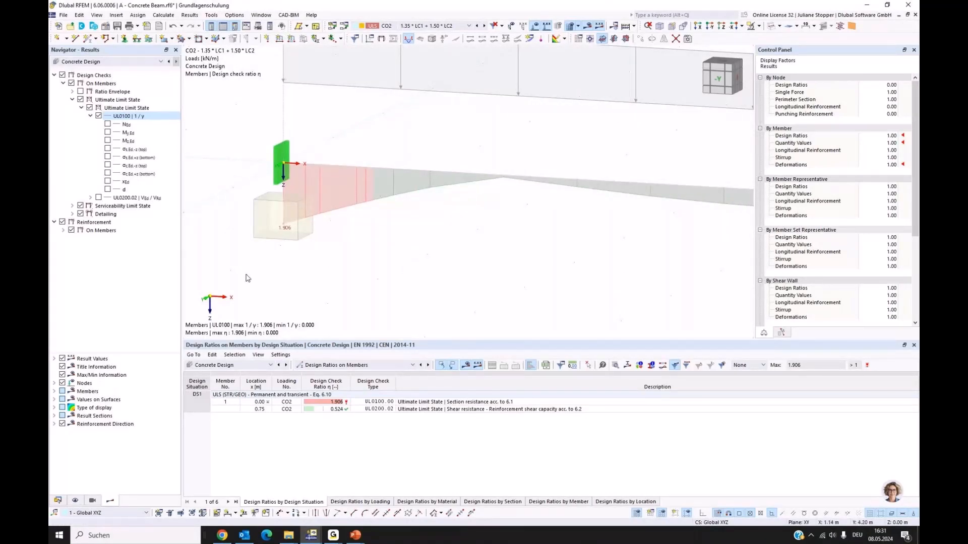
Hide the design checks and show the required longitudinal reinforcement at the top and bottom of the member.
{"action": "left_click", "coordinate": [63, 231]}
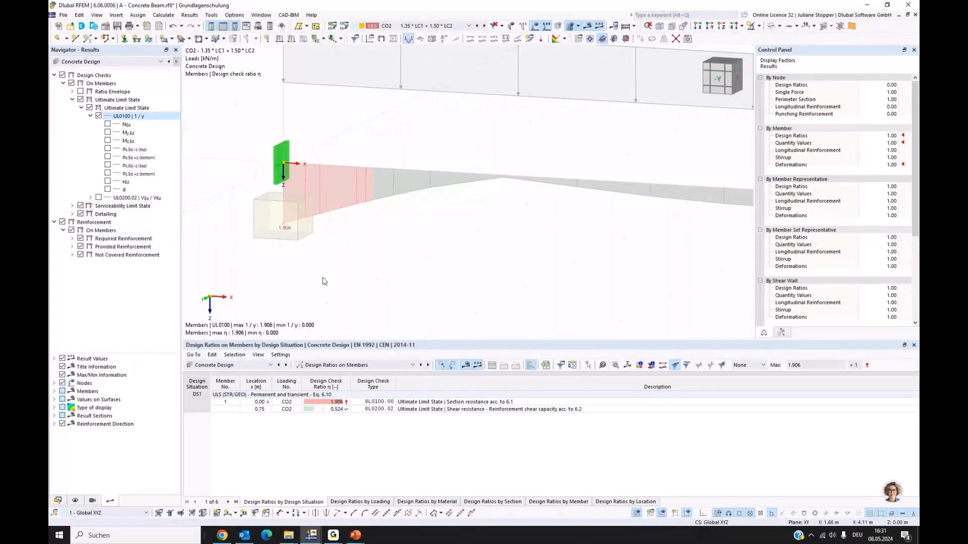
{"action": "left_click", "coordinate": [72, 238]}
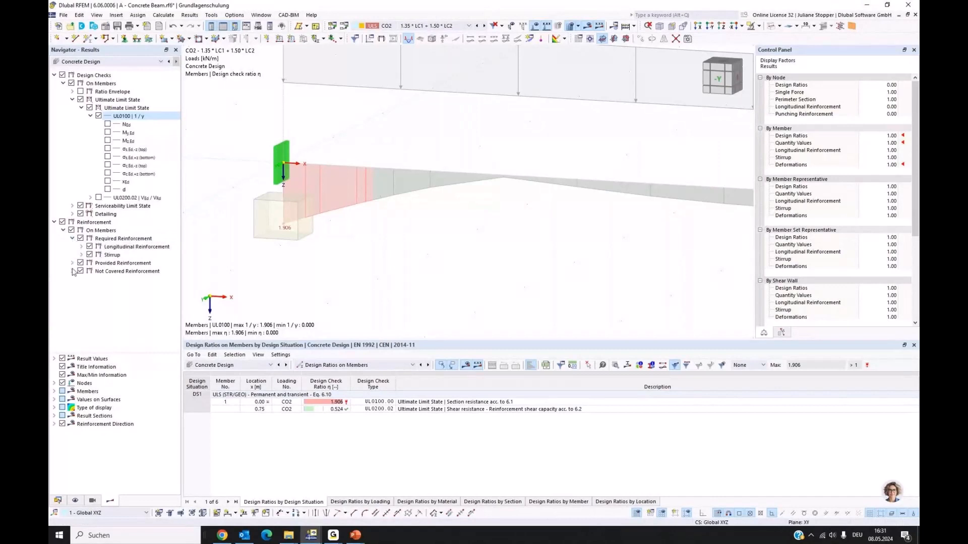
{"action": "left_click", "coordinate": [72, 263]}
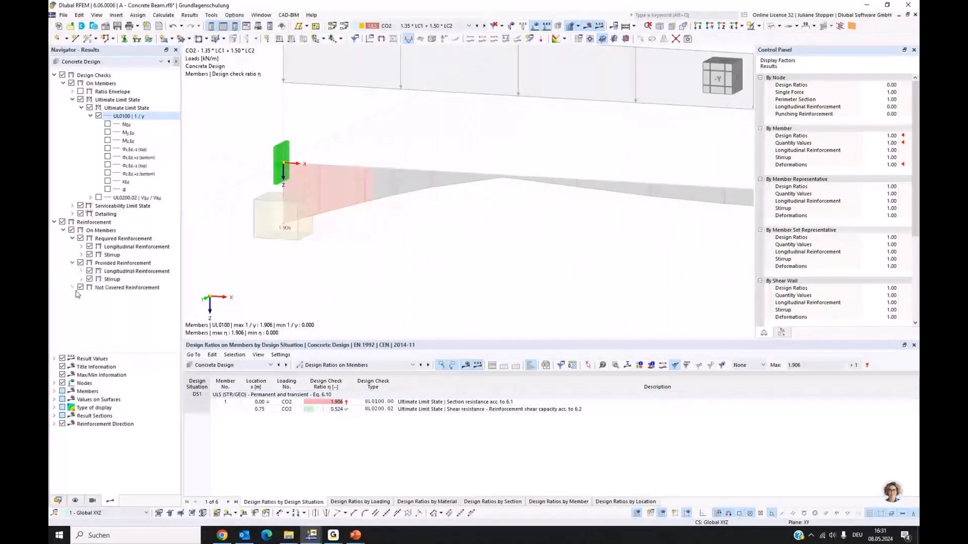
{"action": "left_click", "coordinate": [71, 83]}
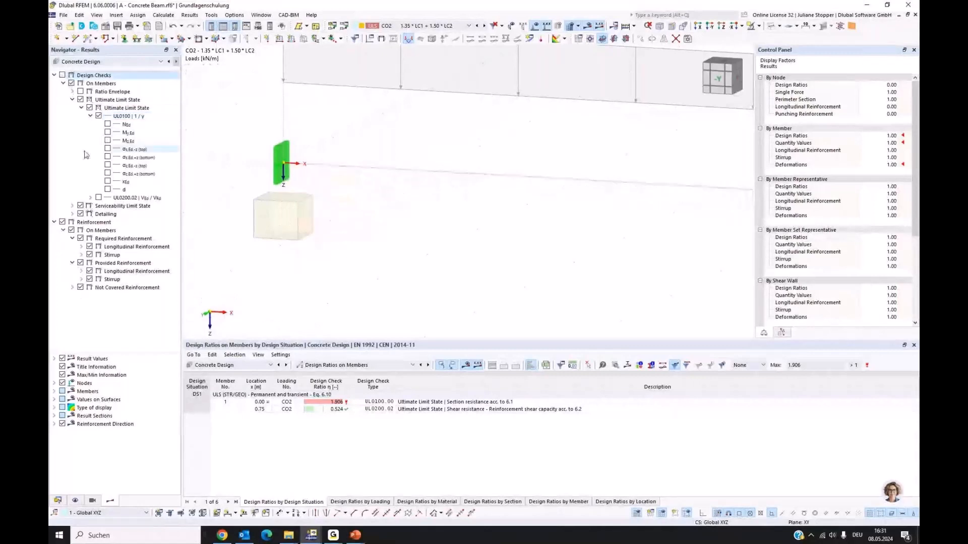
{"action": "left_click", "coordinate": [81, 246]}
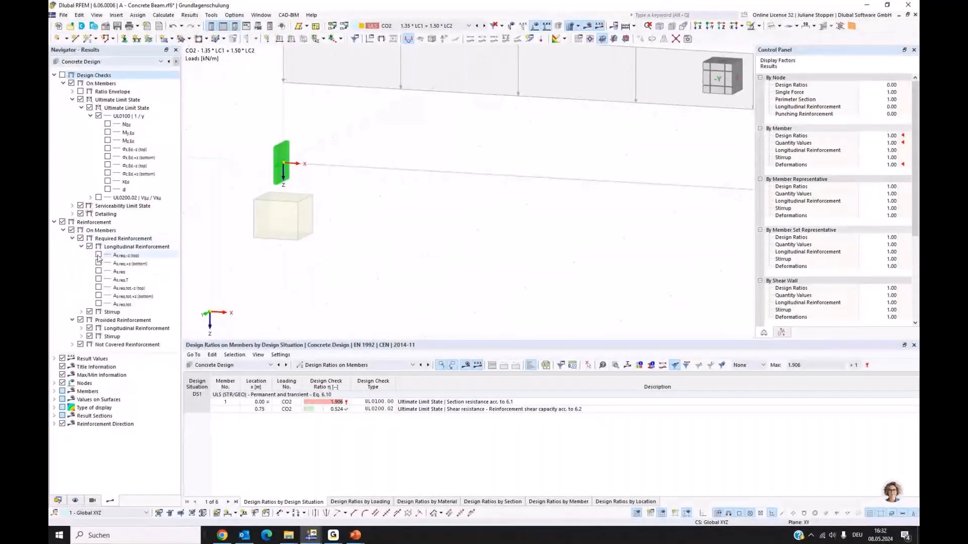
{"action": "left_click", "coordinate": [99, 256]}
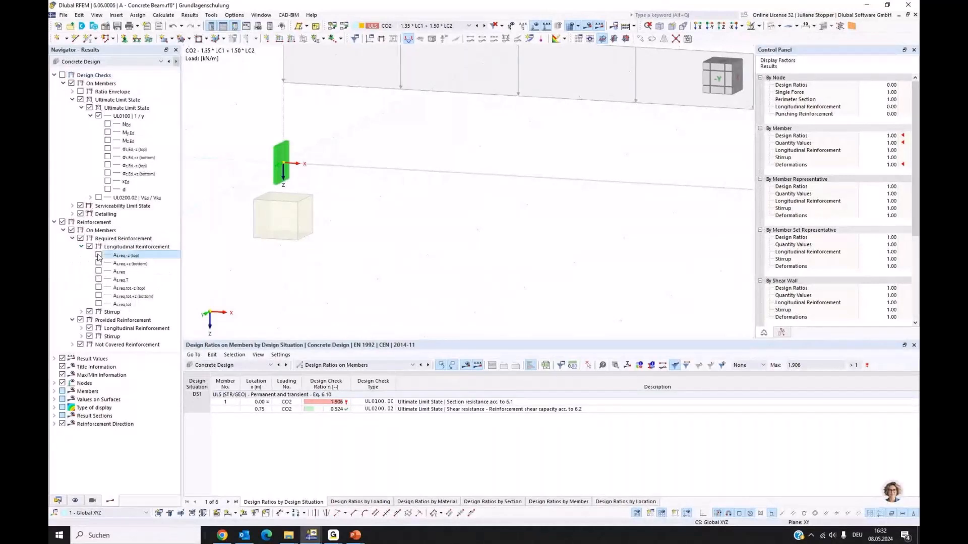
{"action": "left_click", "coordinate": [99, 256]}
{"action": "left_click", "coordinate": [99, 263]}
{"action": "scroll", "coordinate": [260, 178], "scroll_direction": "down", "scroll_amount": 2}
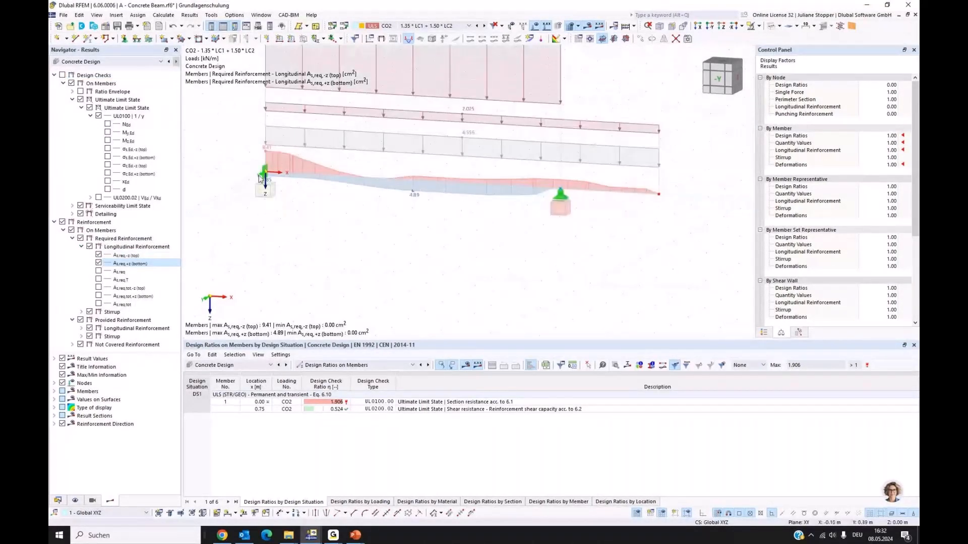
{"action": "middle_click_drag", "start_coordinate": [392, 230], "coordinate": [387, 297]}
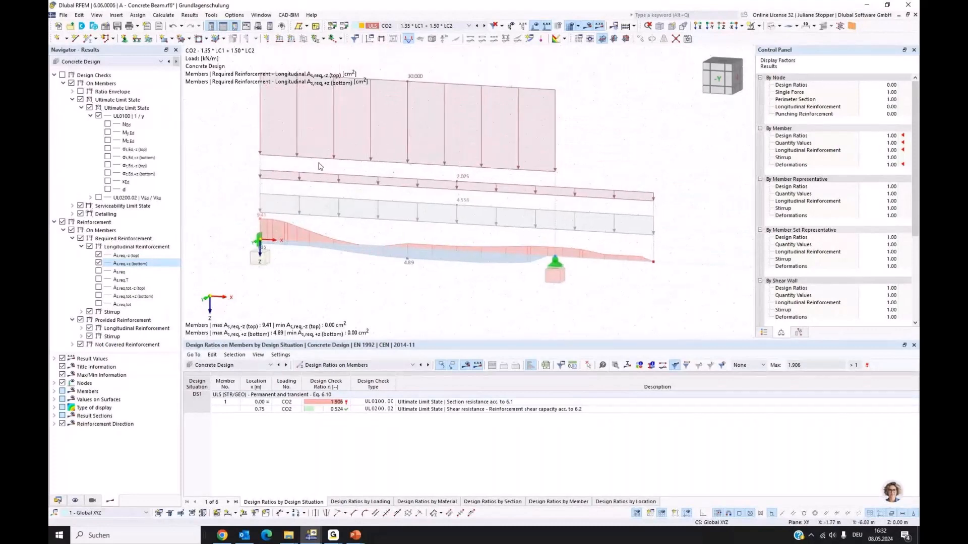
Hide the loads and overlay the provided longitudinal reinforcement at the top and bottom on the required reinforcement diagrams.
{"action": "left_click", "coordinate": [535, 27]}
{"action": "middle_click_drag", "start_coordinate": [341, 282], "coordinate": [349, 270]}
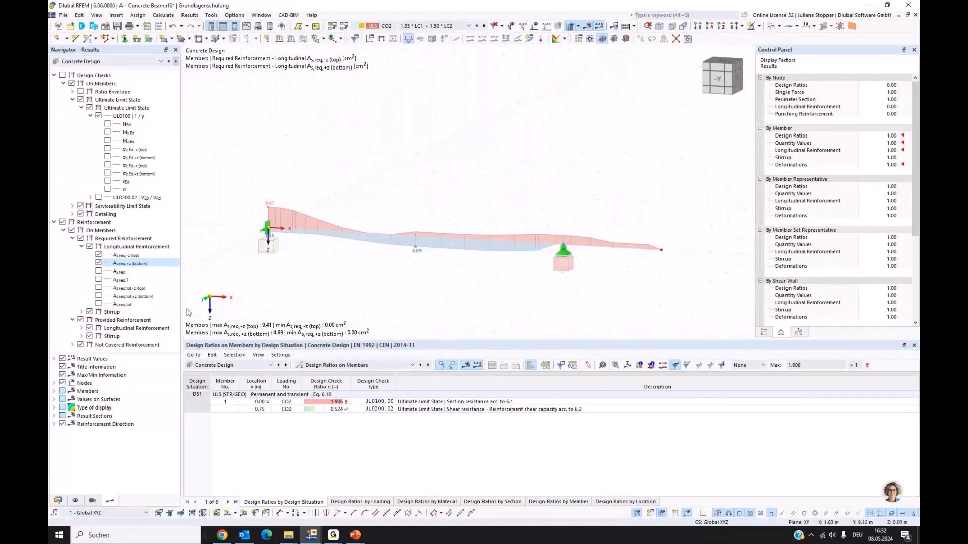
{"action": "left_click", "coordinate": [81, 329]}
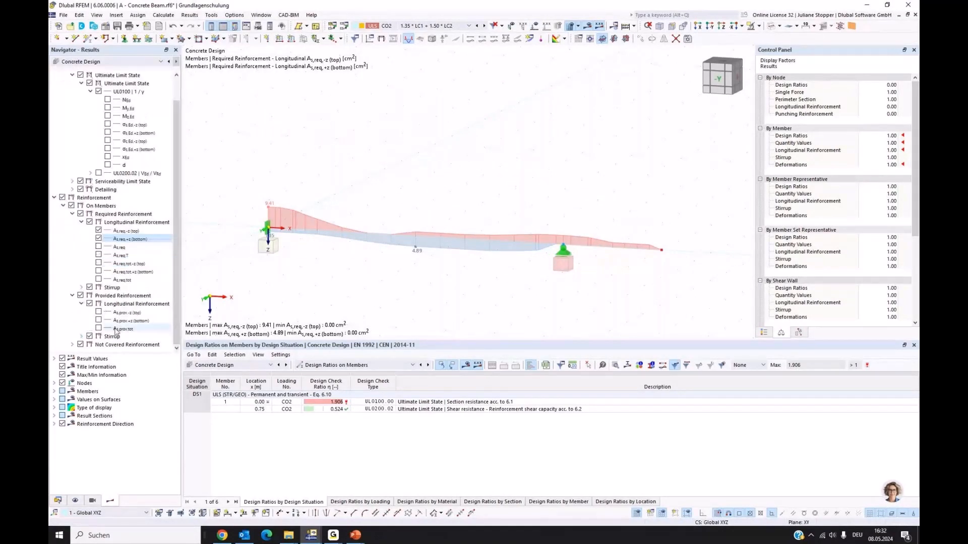
{"action": "left_click", "coordinate": [98, 312]}
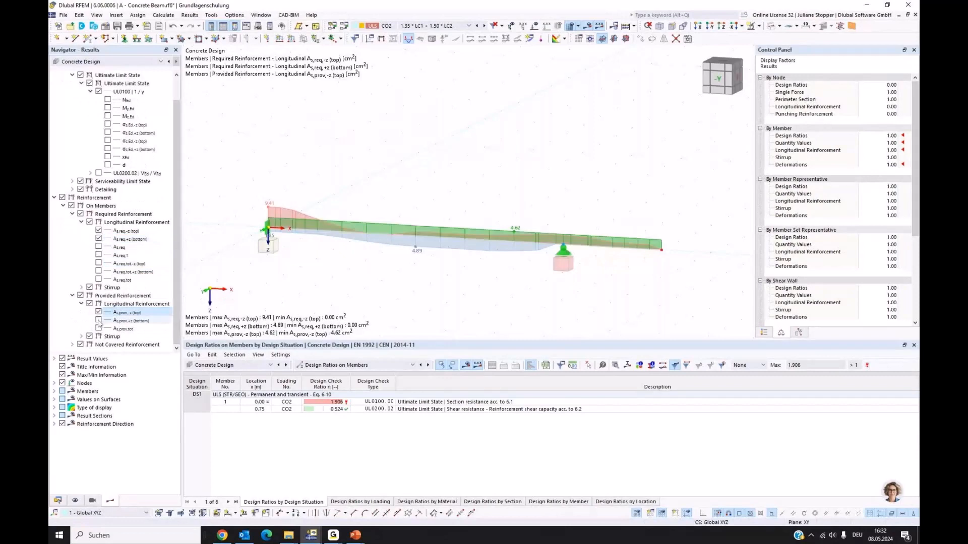
{"action": "left_click", "coordinate": [98, 321]}
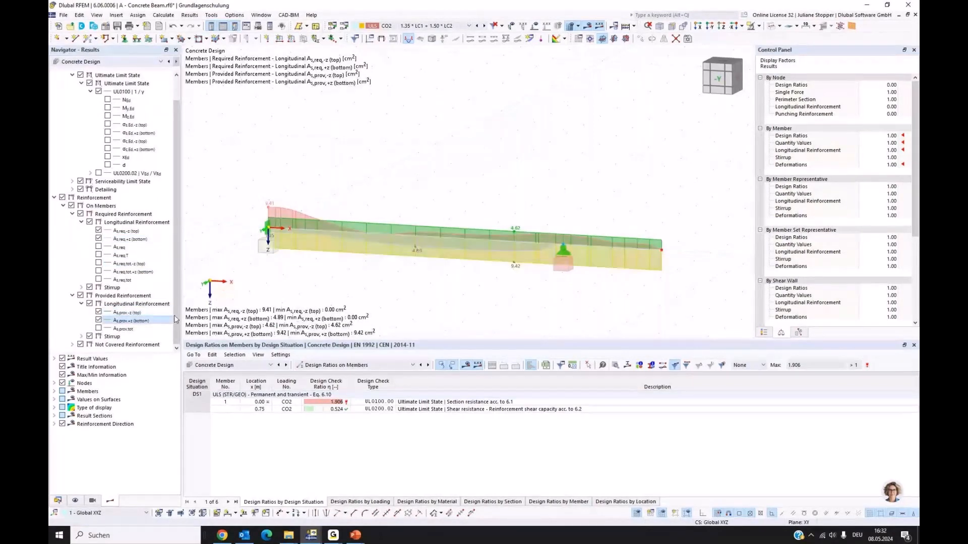
{"action": "middle_click_drag", "start_coordinate": [273, 213], "coordinate": [297, 175]}
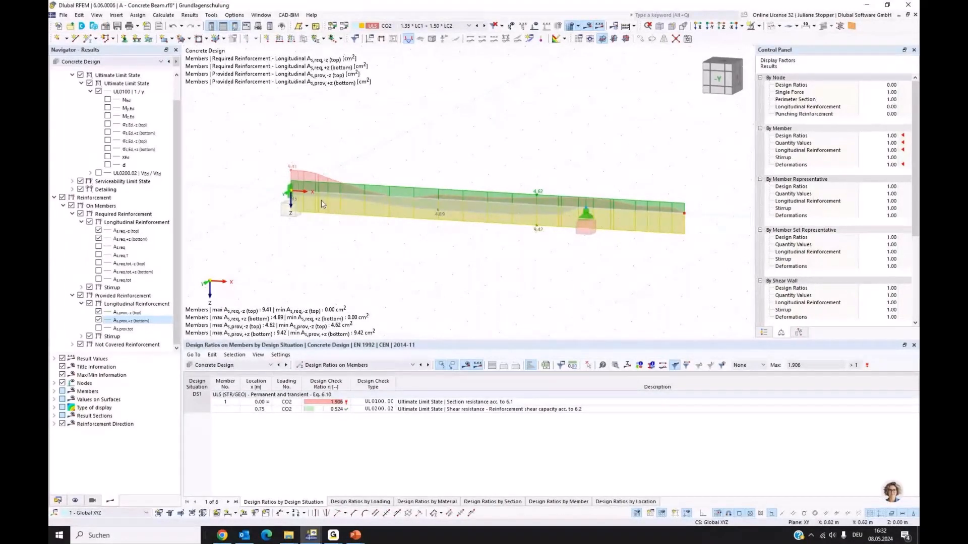
Hide the required and provided reinforcement results and show the not covered longitudinal reinforcement at the top and bottom of the member.
{"action": "scroll", "coordinate": [322, 201], "scroll_direction": "up", "scroll_amount": 1}
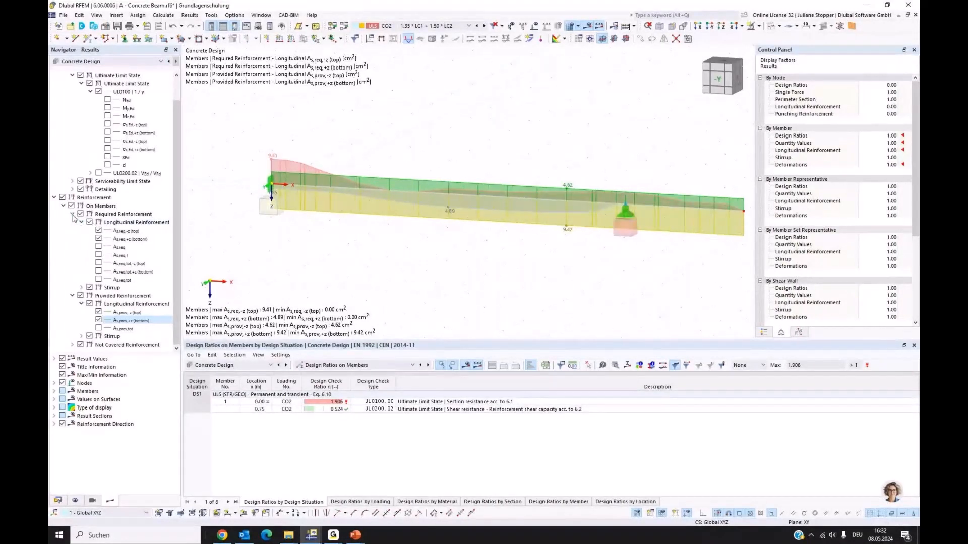
{"action": "left_click", "coordinate": [72, 213]}
{"action": "left_click", "coordinate": [80, 247]}
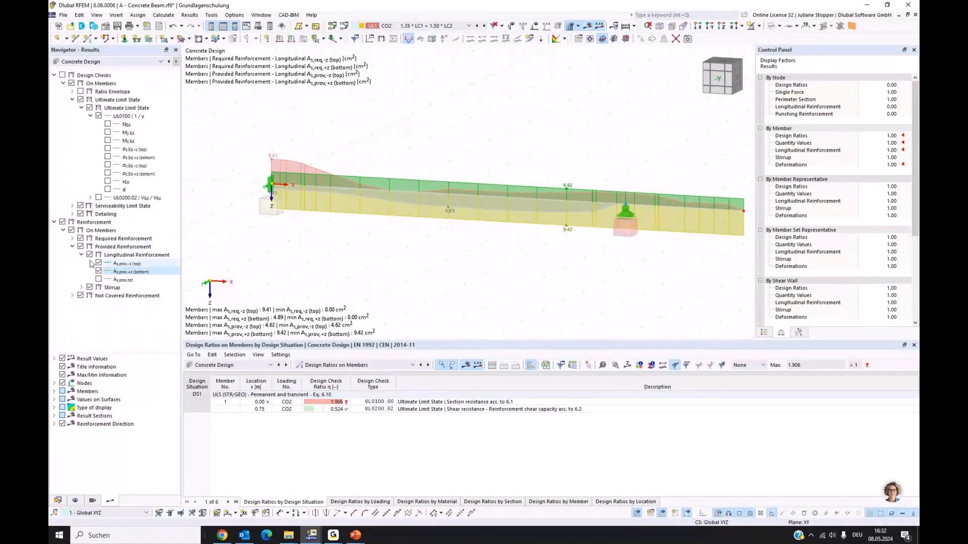
{"action": "left_click", "coordinate": [73, 296]}
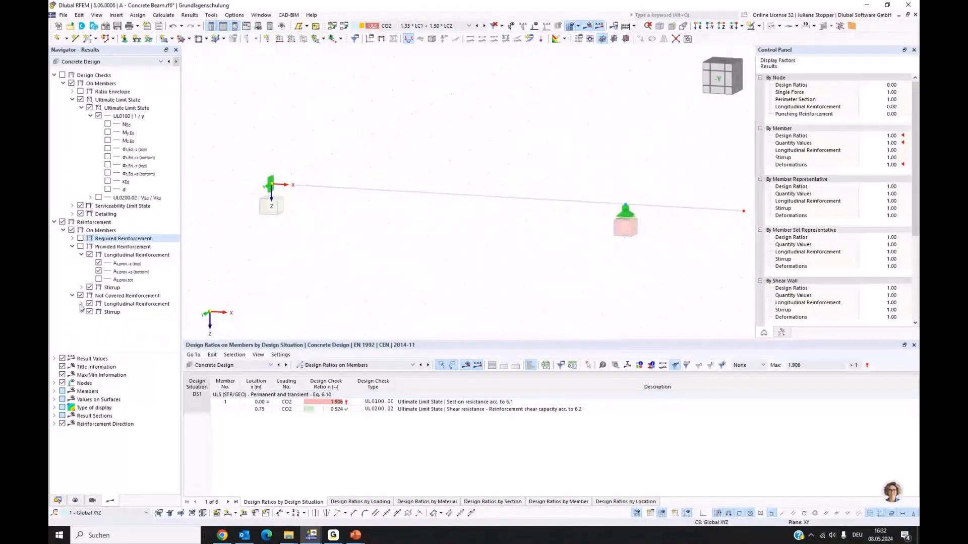
{"action": "left_click", "coordinate": [81, 304]}
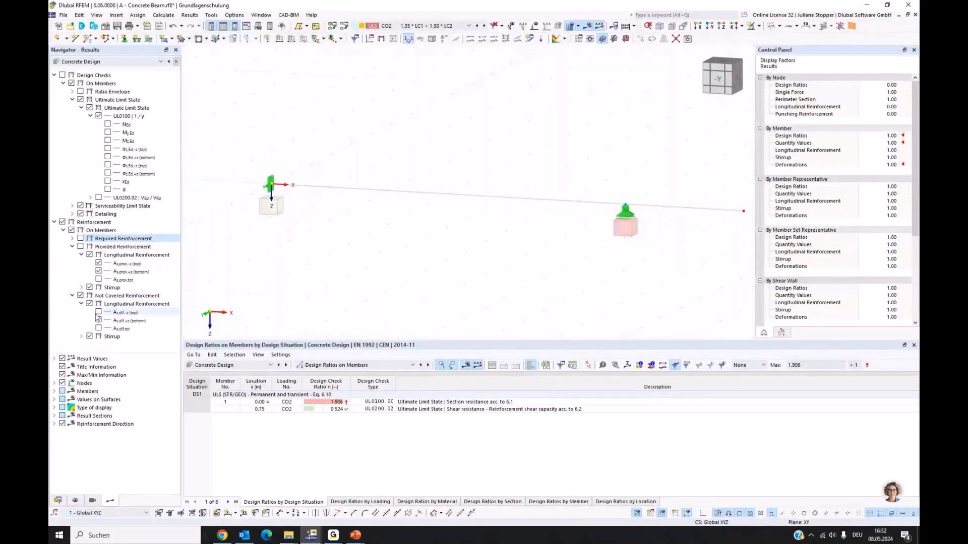
{"action": "left_click", "coordinate": [99, 313]}
{"action": "left_click", "coordinate": [99, 320]}
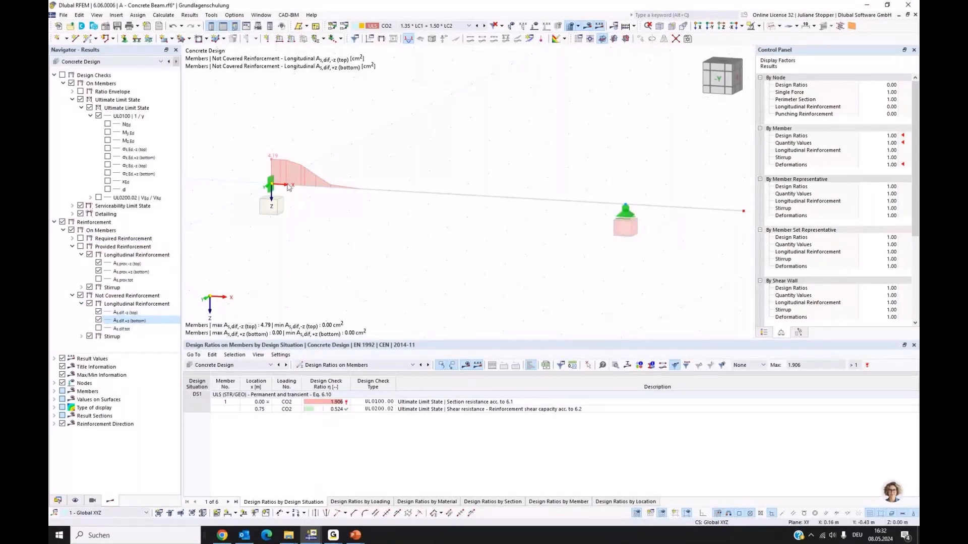
{"action": "scroll", "coordinate": [289, 187], "scroll_direction": "up", "scroll_amount": 1}
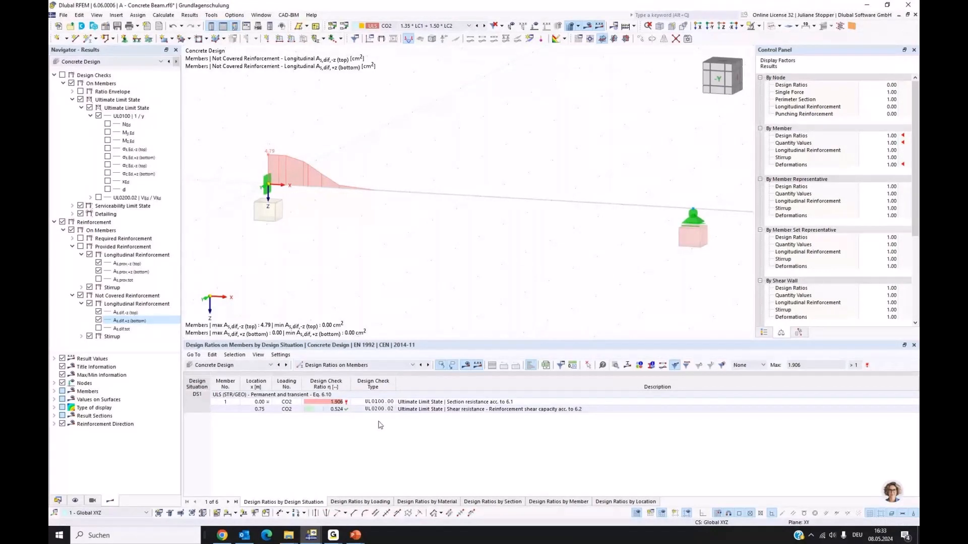
Examine the UL0100 section resistance check details at x = 0.00 m and the stress diagram in the cross-section.
{"action": "left_click", "coordinate": [373, 402]}
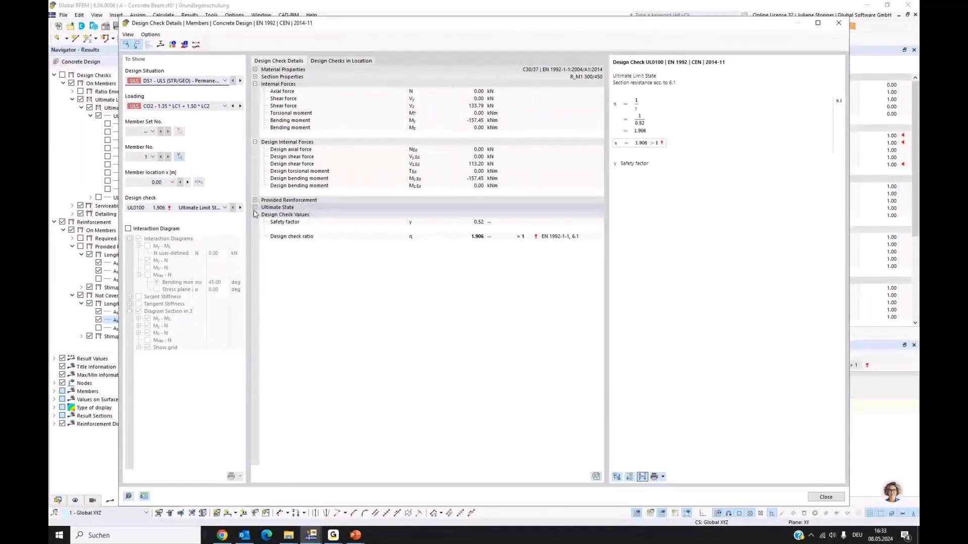
{"action": "left_click", "coordinate": [160, 45]}
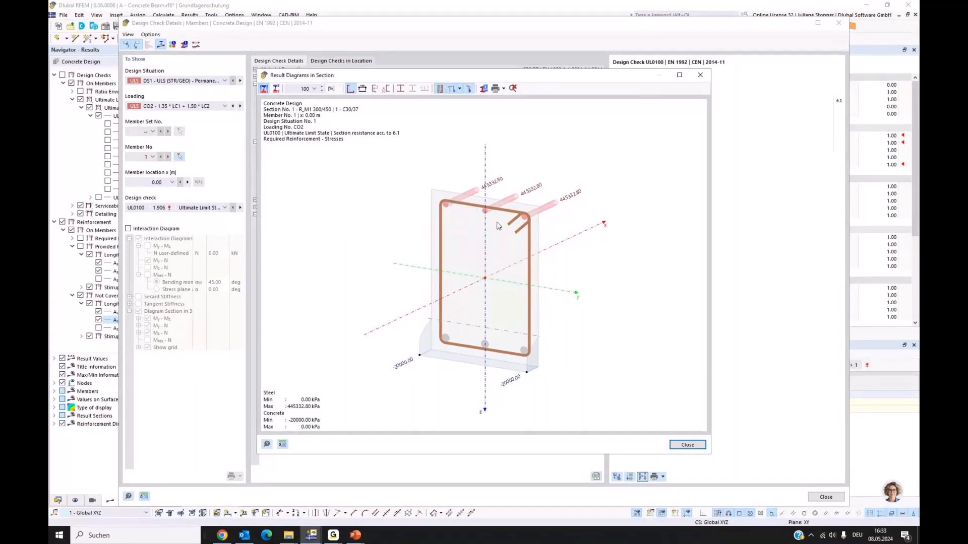
{"action": "left_click", "coordinate": [687, 445]}
{"action": "left_click", "coordinate": [825, 498]}
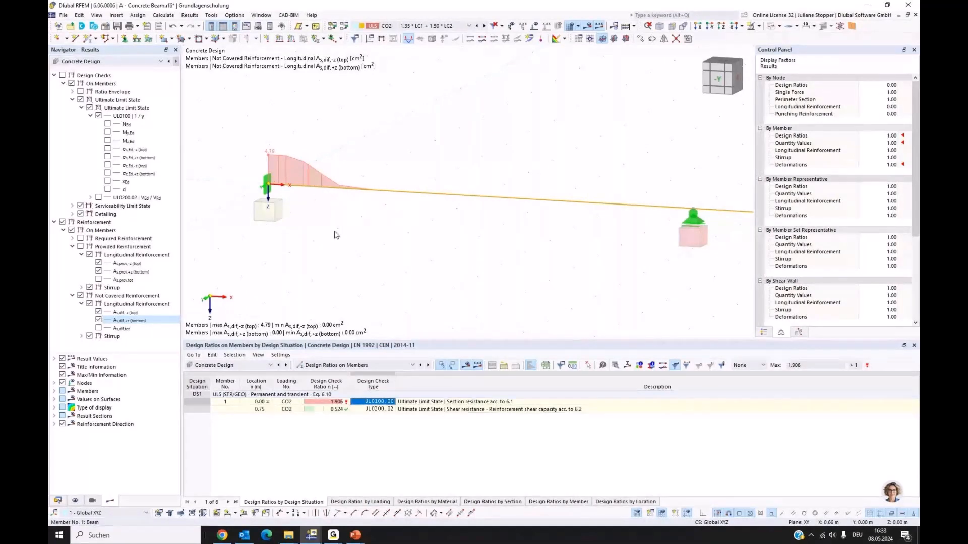
Add a second longitudinal reinforcement item to the beam member and set its rebar type to Unsymmetrical.
{"action": "double_click", "coordinate": [308, 187]}
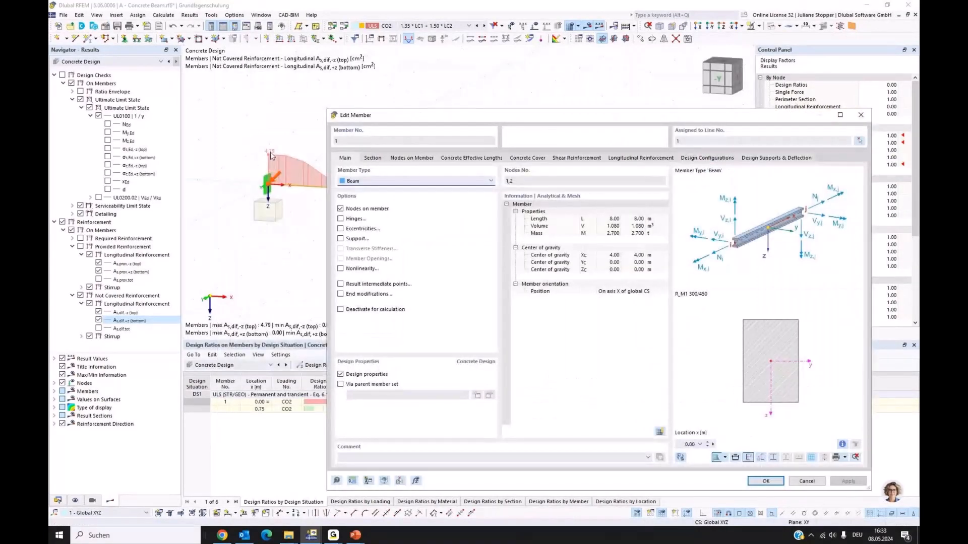
{"action": "left_click_drag", "start_coordinate": [398, 121], "coordinate": [398, 95]}
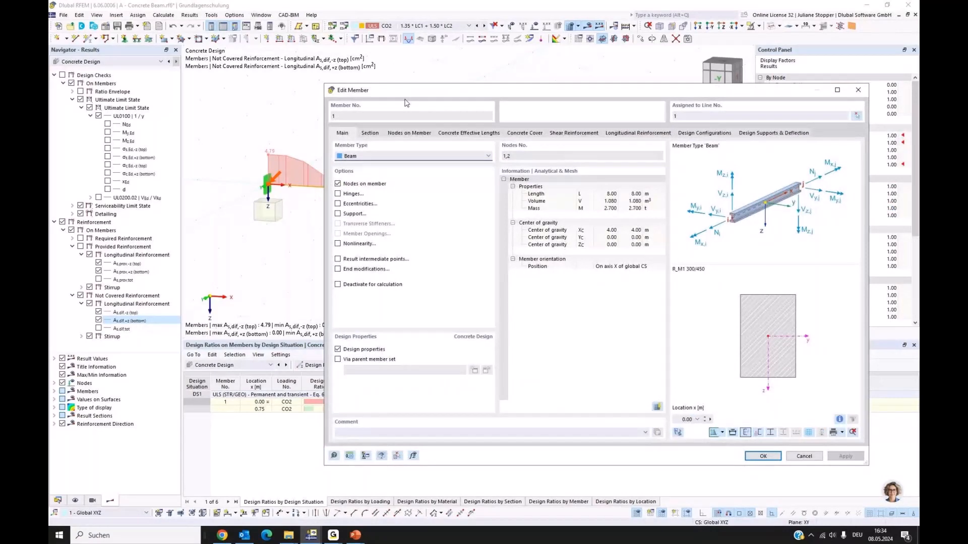
{"action": "left_click_drag", "start_coordinate": [640, 98], "coordinate": [667, 89]}
{"action": "left_click", "coordinate": [665, 127]}
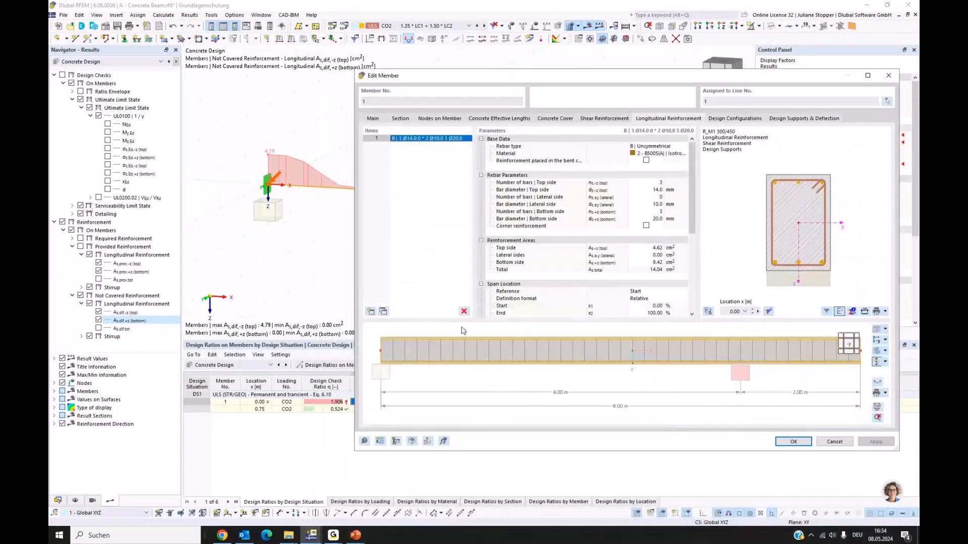
{"action": "left_click", "coordinate": [371, 311]}
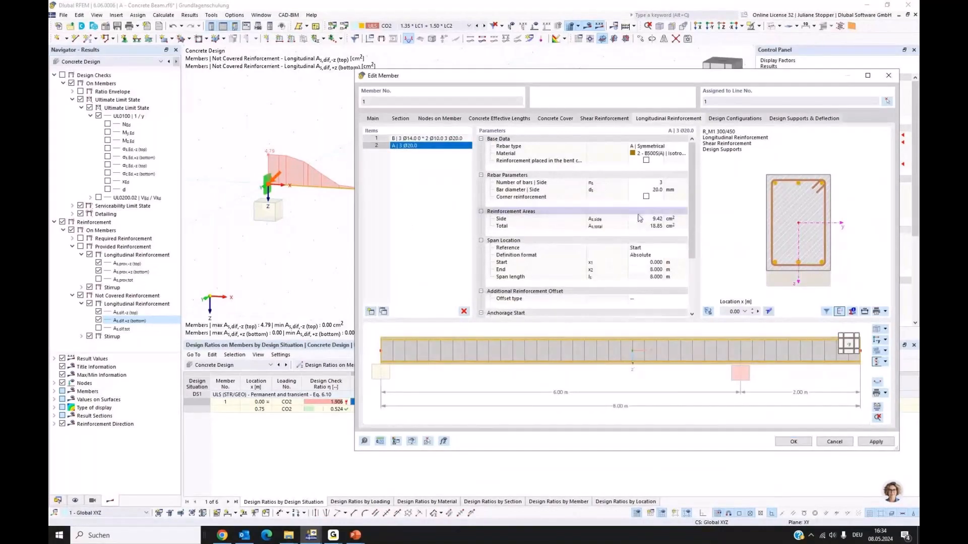
{"action": "left_click", "coordinate": [665, 146]}
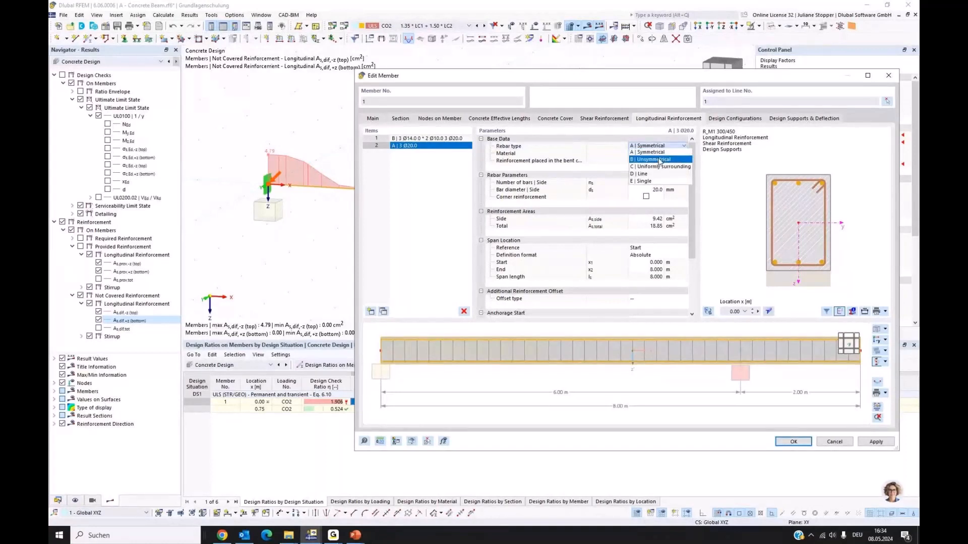
{"action": "left_click", "coordinate": [653, 154]}
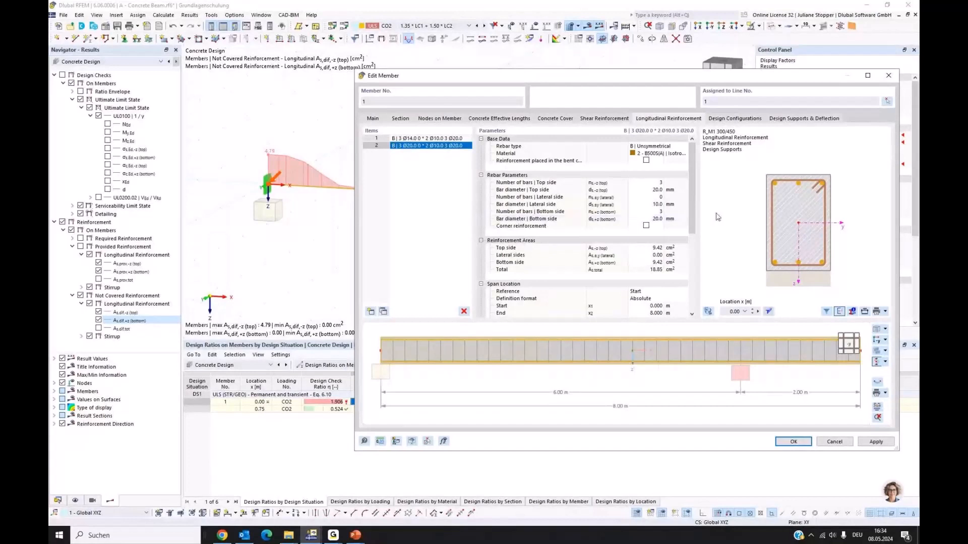
Set the number of bottom-side bars to 0 for the second longitudinal reinforcement item.
{"action": "left_click", "coordinate": [654, 212]}
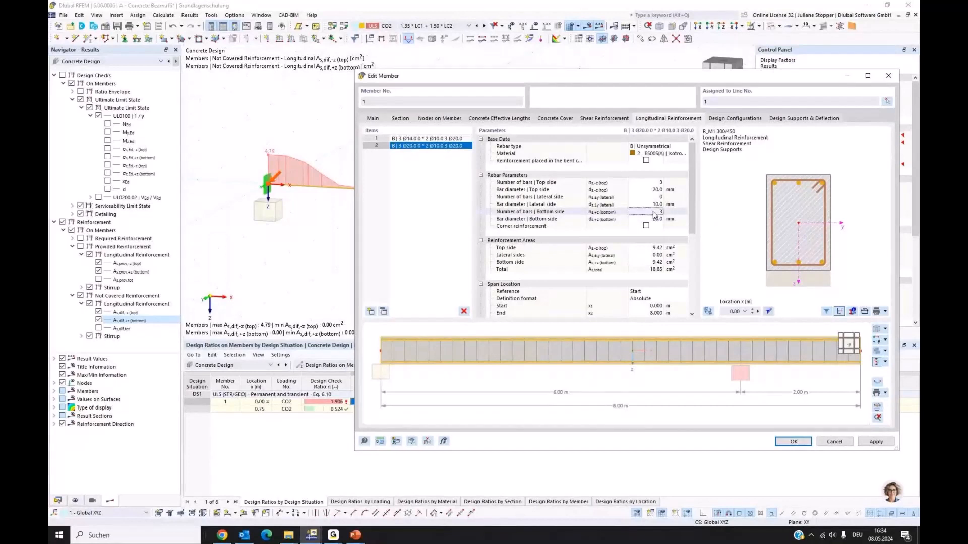
{"action": "left_click", "coordinate": [654, 212]}
{"action": "type", "text": "0"}
{"action": "key", "text": "Return"}
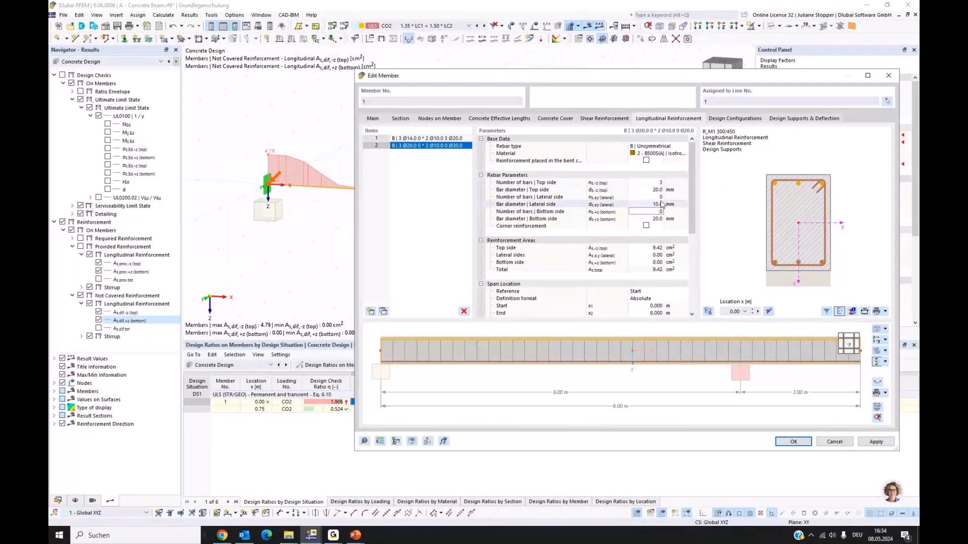
Set the top-side bar diameter of the second longitudinal reinforcement item to 16 mm.
{"action": "left_click", "coordinate": [654, 190]}
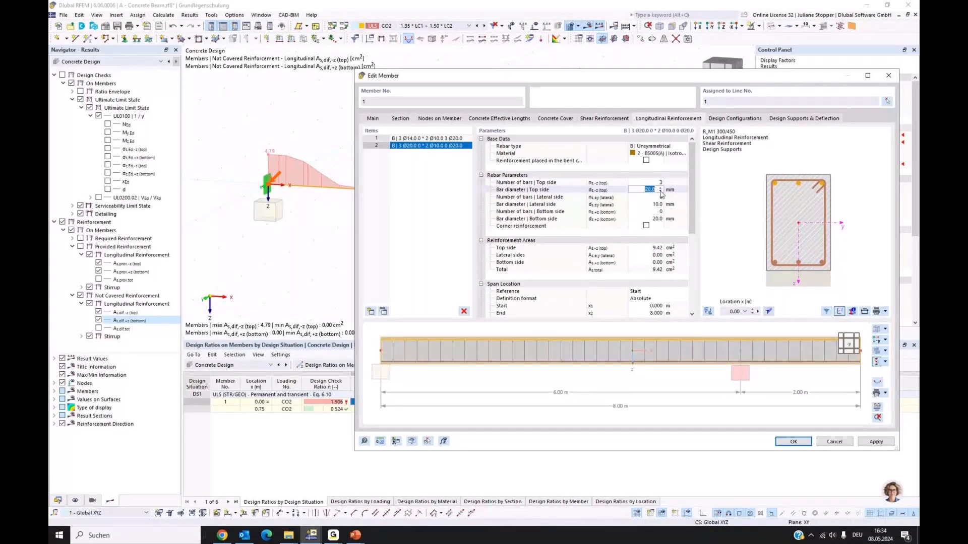
{"action": "left_click", "coordinate": [660, 192]}
{"action": "left_click", "coordinate": [660, 192]}
{"action": "left_click", "coordinate": [659, 192]}
{"action": "left_click", "coordinate": [660, 192]}
{"action": "left_click", "coordinate": [660, 191]}
{"action": "left_click", "coordinate": [660, 191]}
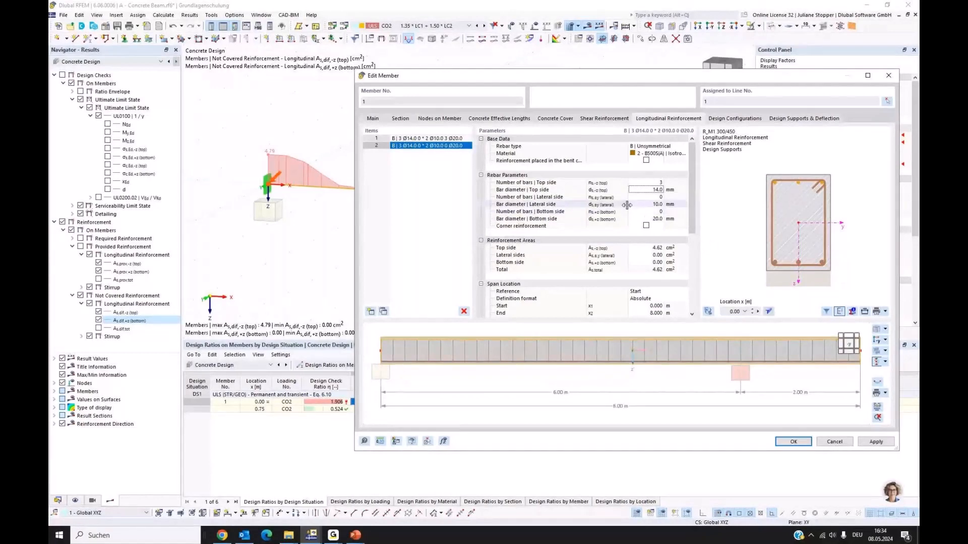
{"action": "left_click", "coordinate": [656, 190]}
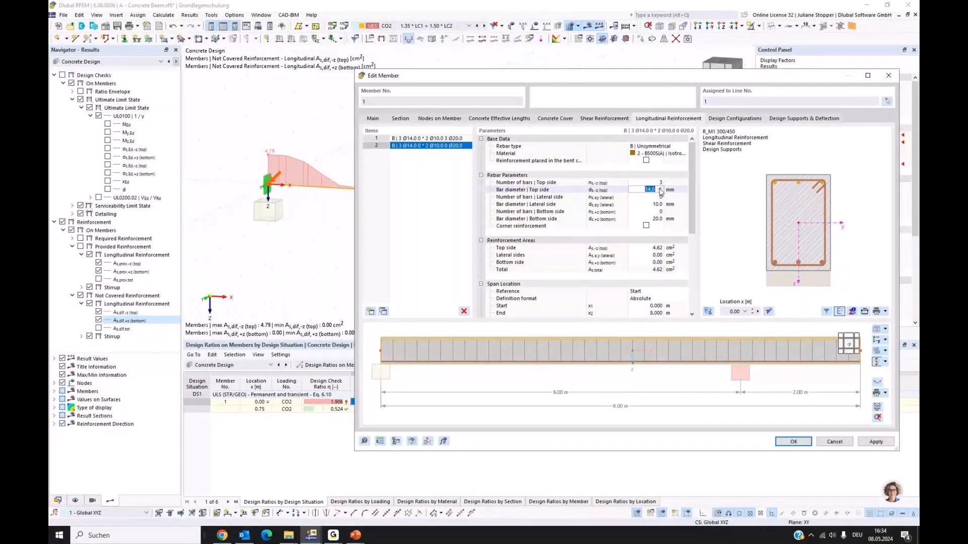
{"action": "left_click", "coordinate": [660, 188]}
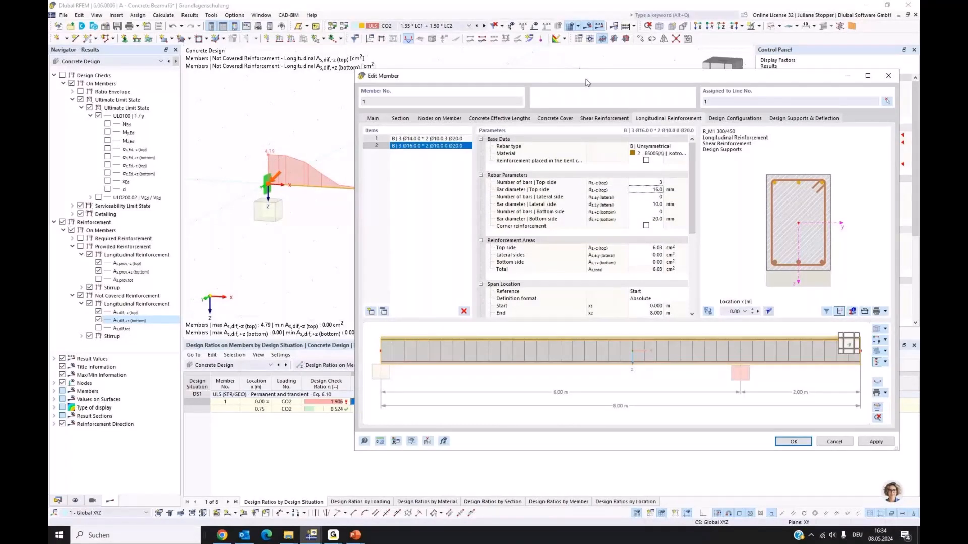
End the second longitudinal reinforcement item's span at 2.5 m from the member start and apply the change.
{"action": "left_click_drag", "start_coordinate": [585, 82], "coordinate": [579, 109]}
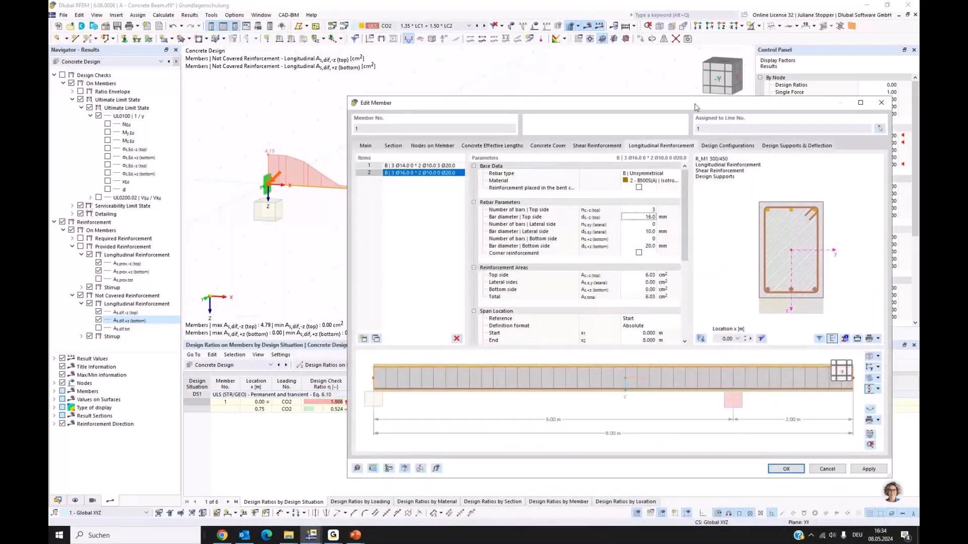
{"action": "left_click_drag", "start_coordinate": [695, 106], "coordinate": [697, 56]}
{"action": "left_click_drag", "start_coordinate": [688, 160], "coordinate": [688, 202]}
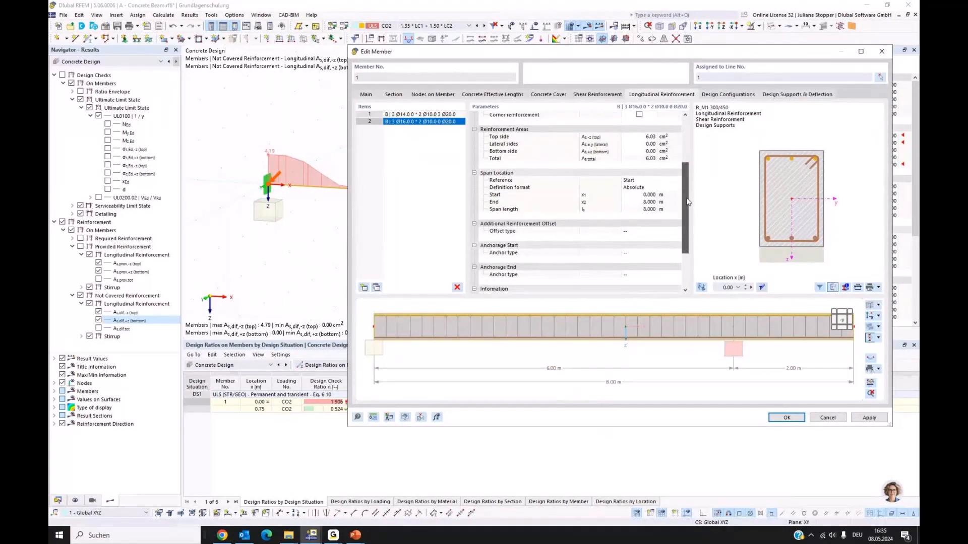
{"action": "left_click", "coordinate": [635, 197]}
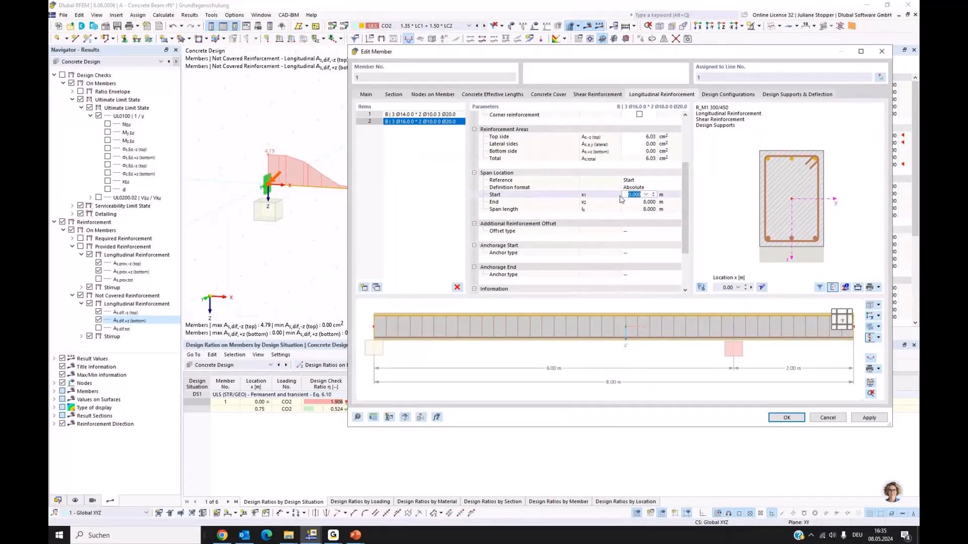
{"action": "left_click", "coordinate": [630, 201]}
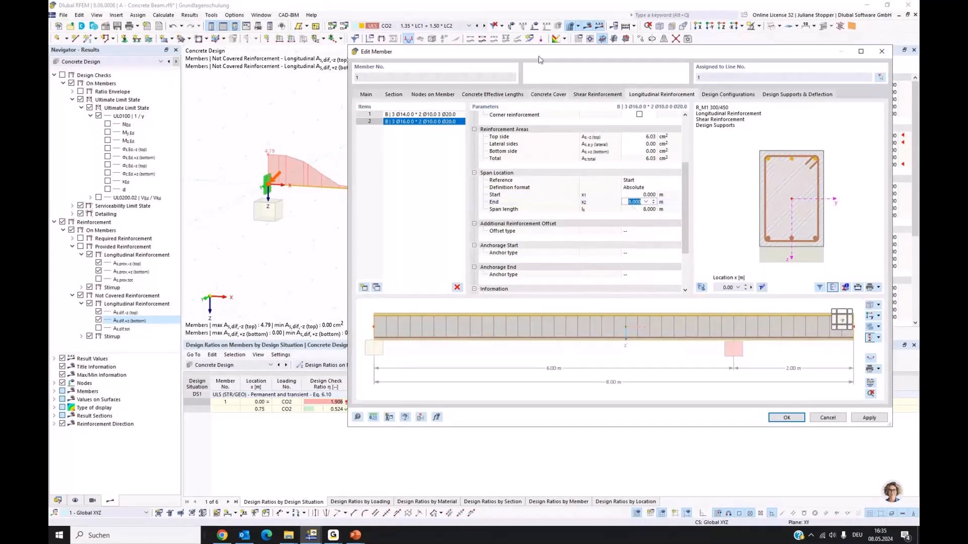
{"action": "left_click_drag", "start_coordinate": [538, 54], "coordinate": [440, 254]}
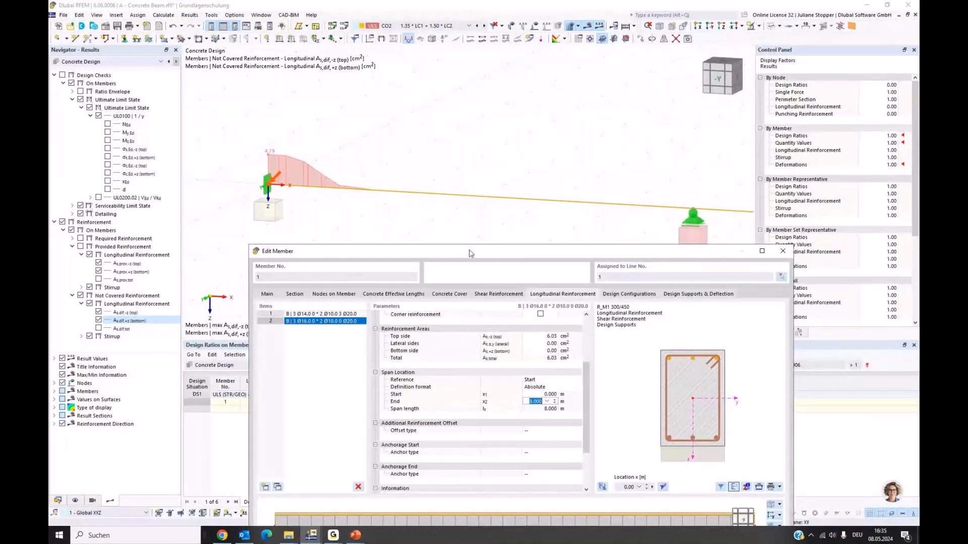
{"action": "left_click_drag", "start_coordinate": [470, 253], "coordinate": [484, 163]}
{"action": "type", "text": "2,5"}
{"action": "left_click_drag", "start_coordinate": [568, 158], "coordinate": [605, 70]}
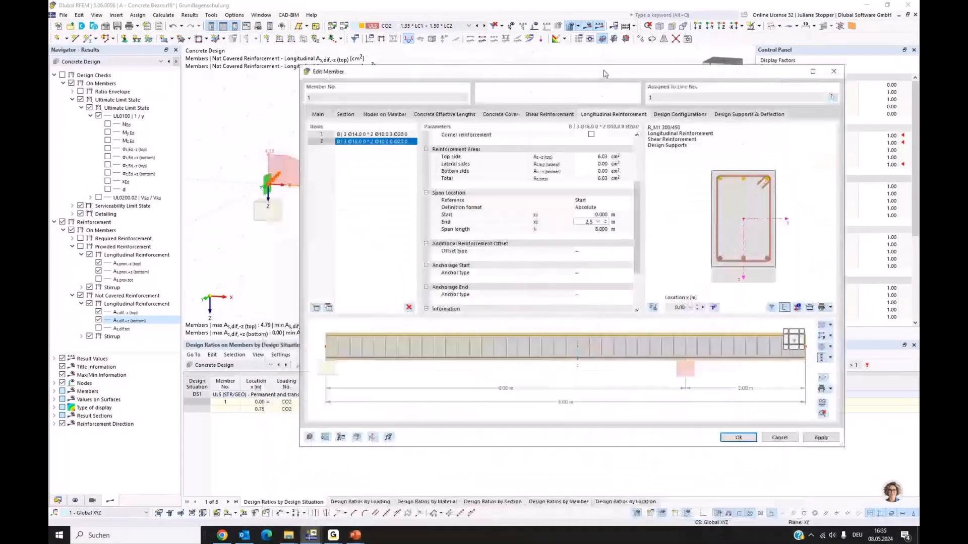
{"action": "left_click", "coordinate": [826, 438]}
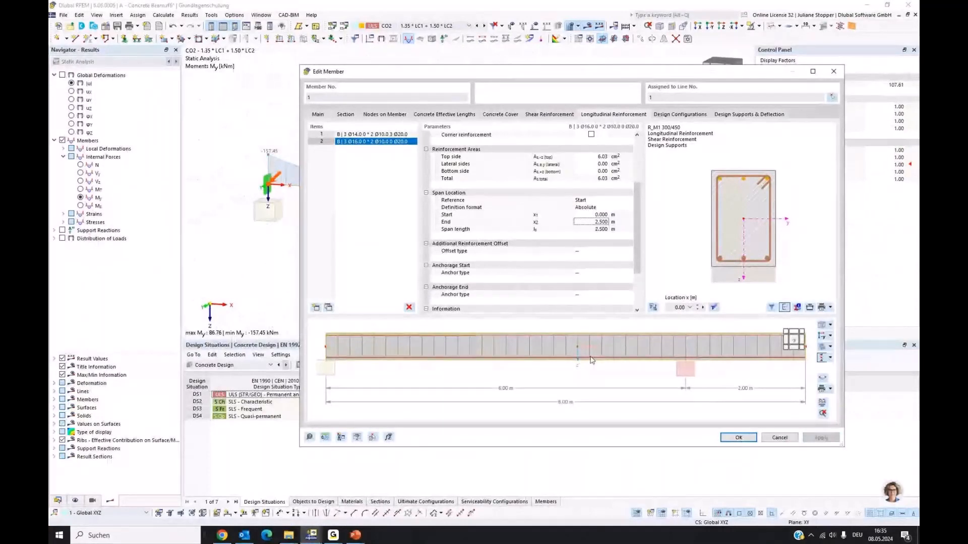
Set the additional reinforcement offset type of the second longitudinal item to From Stirrup.
{"action": "middle_click_drag", "start_coordinate": [589, 355], "coordinate": [578, 391], "text": "ctrl"}
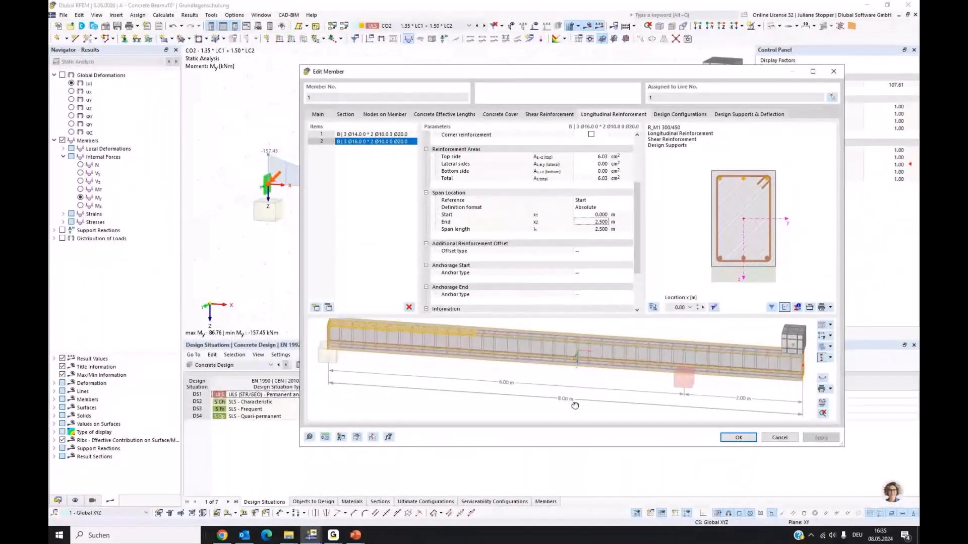
{"action": "scroll", "coordinate": [492, 385], "scroll_direction": "up", "scroll_amount": 5}
{"action": "scroll", "coordinate": [492, 385], "scroll_direction": "down", "scroll_amount": 2}
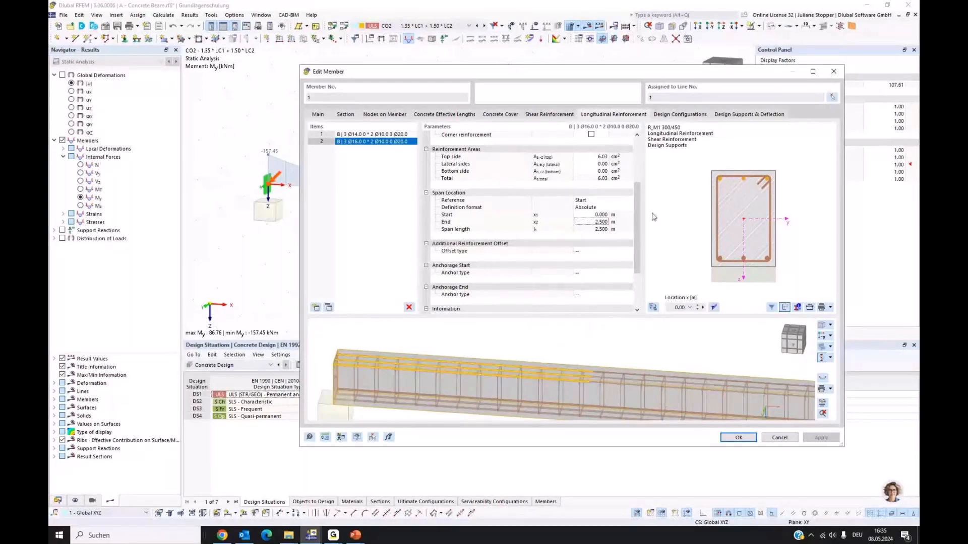
{"action": "left_click", "coordinate": [581, 253]}
{"action": "left_click", "coordinate": [580, 253]}
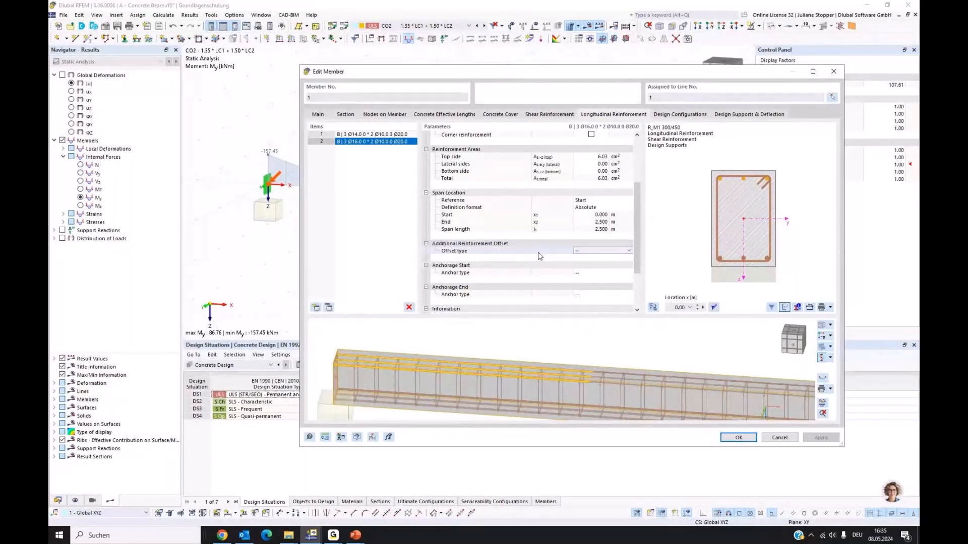
{"action": "left_click", "coordinate": [629, 251]}
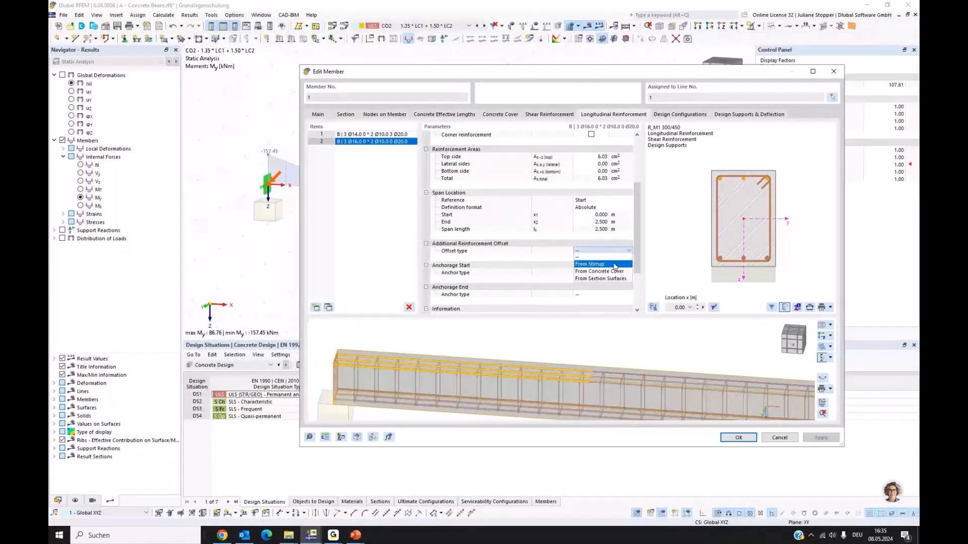
{"action": "left_click", "coordinate": [614, 266]}
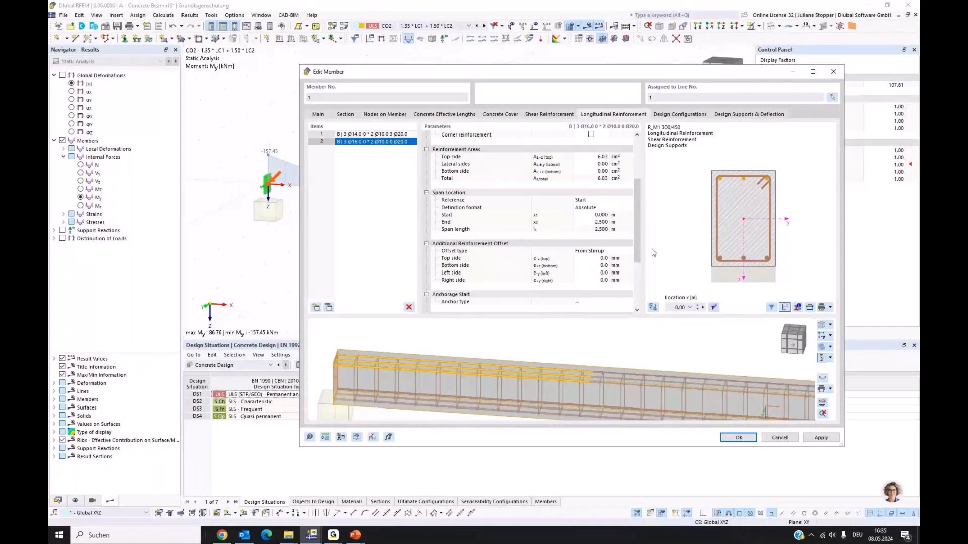
Set the top-side reinforcement offset to 30 mm and apply it to the member.
{"action": "left_click", "coordinate": [603, 258]}
{"action": "type", "text": "-10"}
{"action": "left_click", "coordinate": [606, 258]}
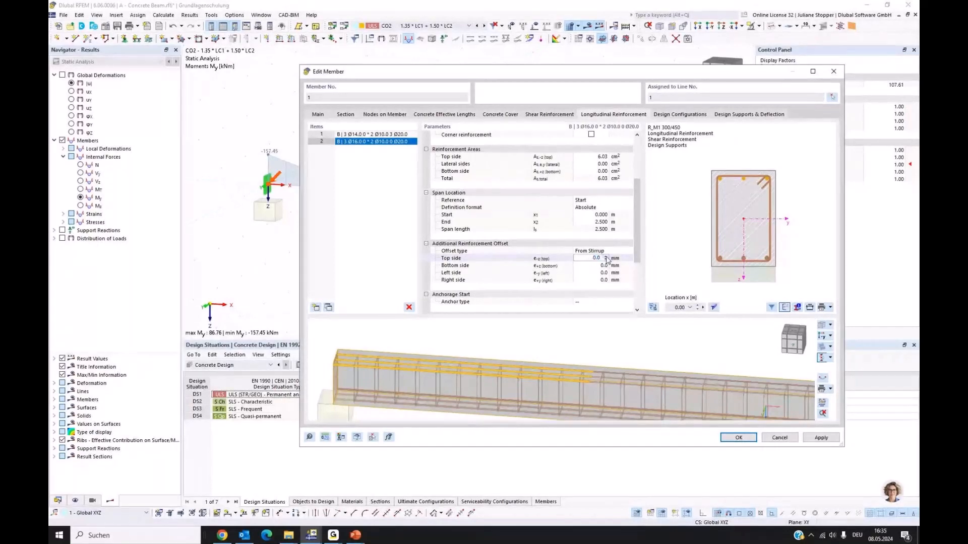
{"action": "left_click", "coordinate": [606, 258]}
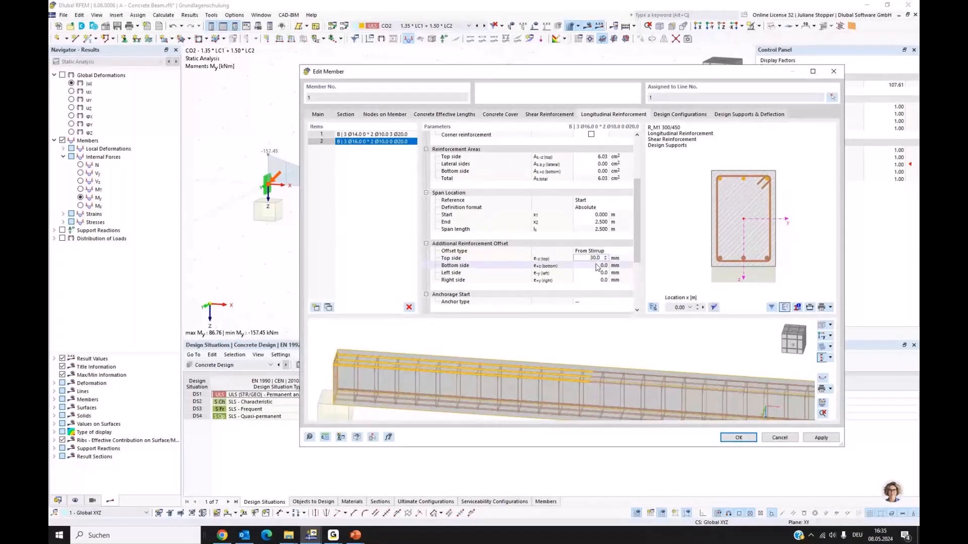
{"action": "key", "text": "Tab"}
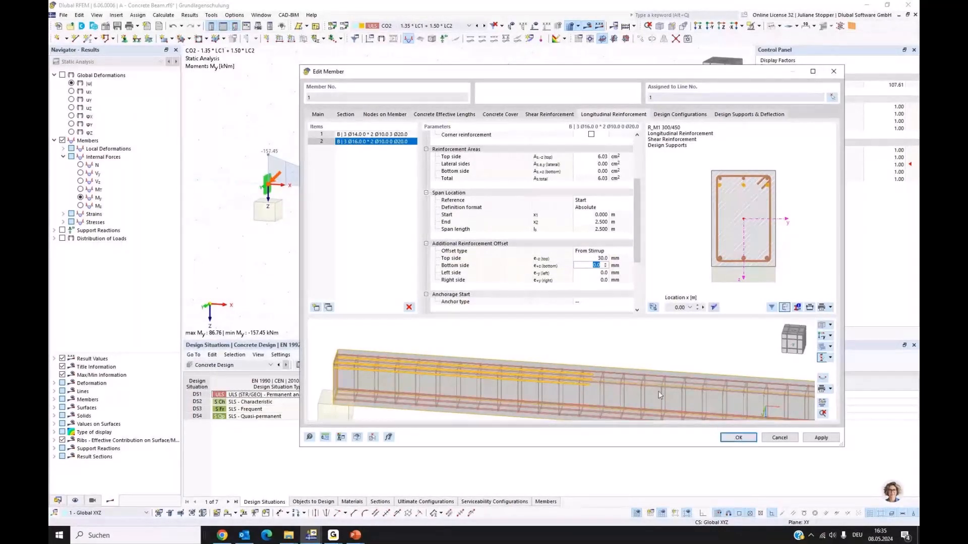
{"action": "scroll", "coordinate": [633, 359], "scroll_direction": "down", "scroll_amount": 3}
{"action": "scroll", "coordinate": [633, 362], "scroll_direction": "down", "scroll_amount": 2}
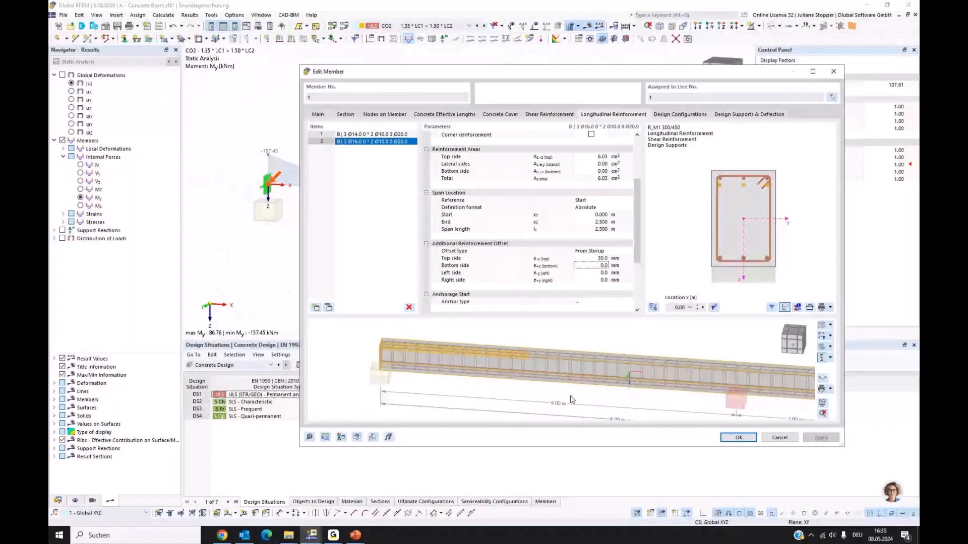
Divide the member's shear reinforcement into four stirrup spans by adding three to the existing one.
{"action": "left_click", "coordinate": [538, 115]}
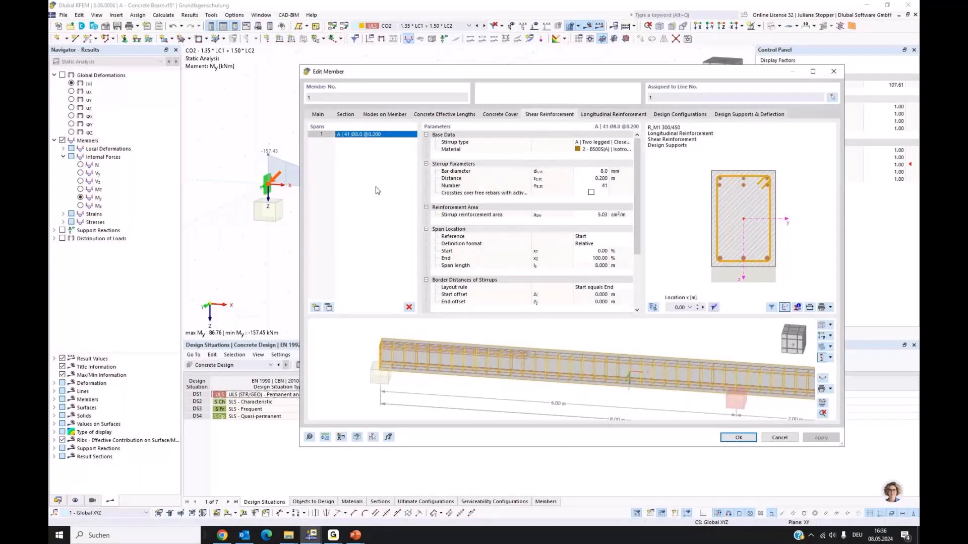
{"action": "left_click", "coordinate": [315, 307]}
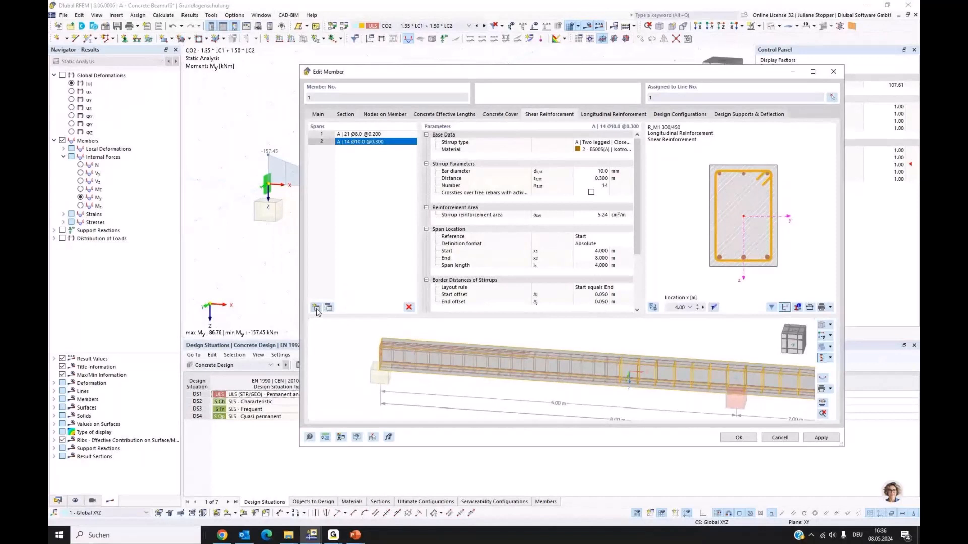
{"action": "left_click", "coordinate": [316, 309]}
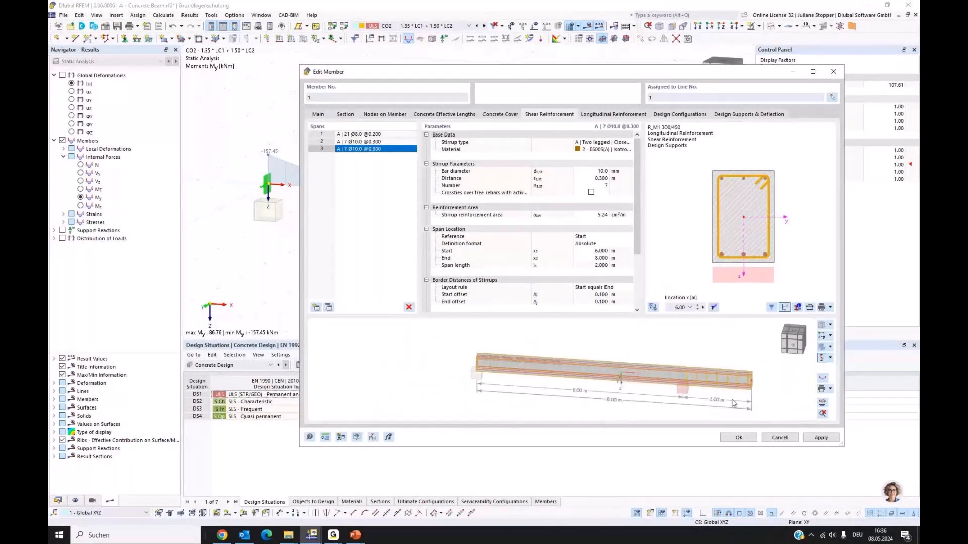
{"action": "middle_click_drag", "start_coordinate": [734, 404], "coordinate": [697, 401]}
{"action": "scroll", "coordinate": [605, 378], "scroll_direction": "up", "scroll_amount": 3}
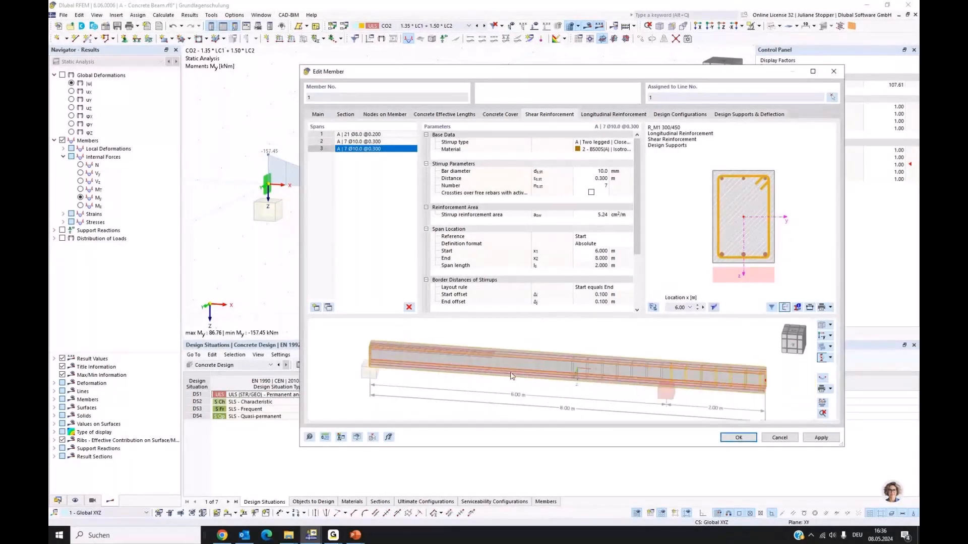
{"action": "left_click", "coordinate": [328, 307]}
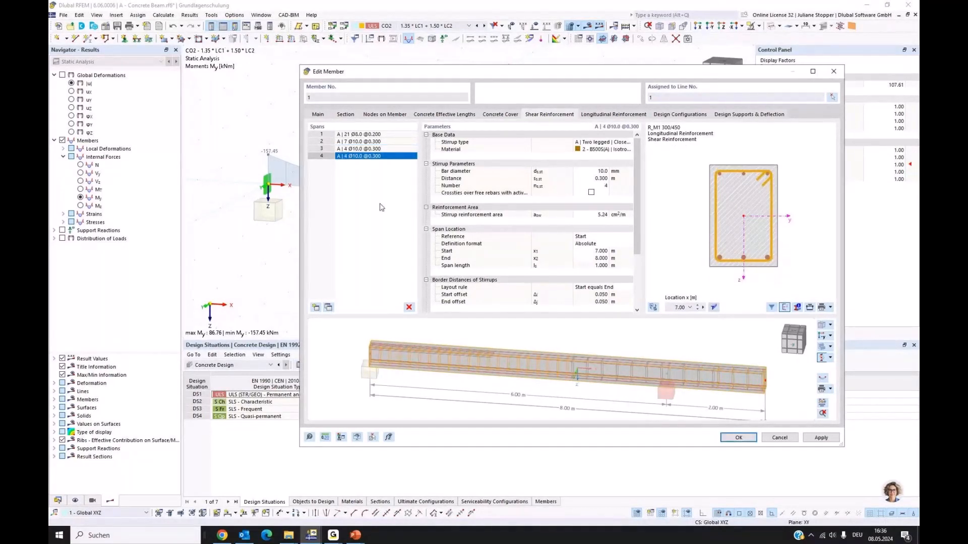
Define the first stirrup span's location in absolute format and set its end to 2 m.
{"action": "left_click", "coordinate": [360, 134]}
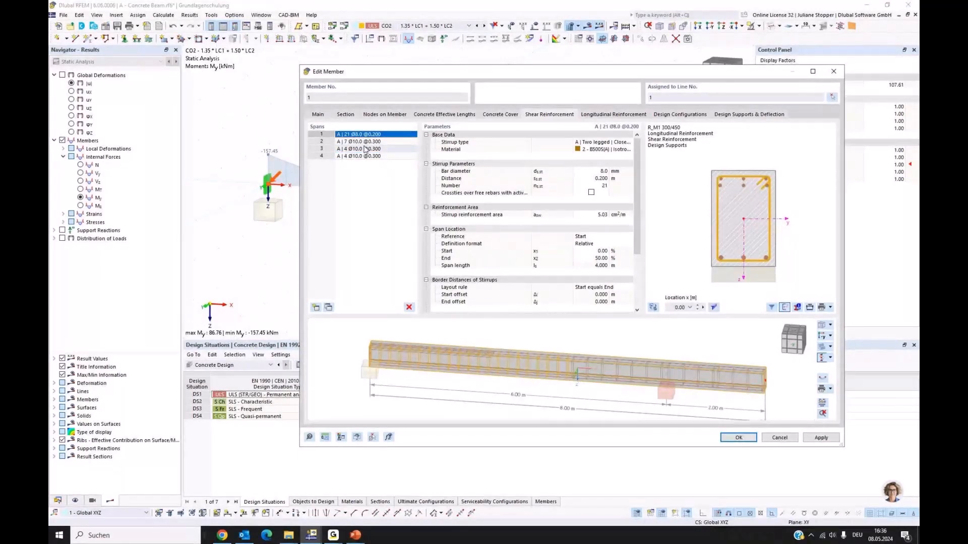
{"action": "scroll", "coordinate": [524, 385], "scroll_direction": "up", "scroll_amount": 2}
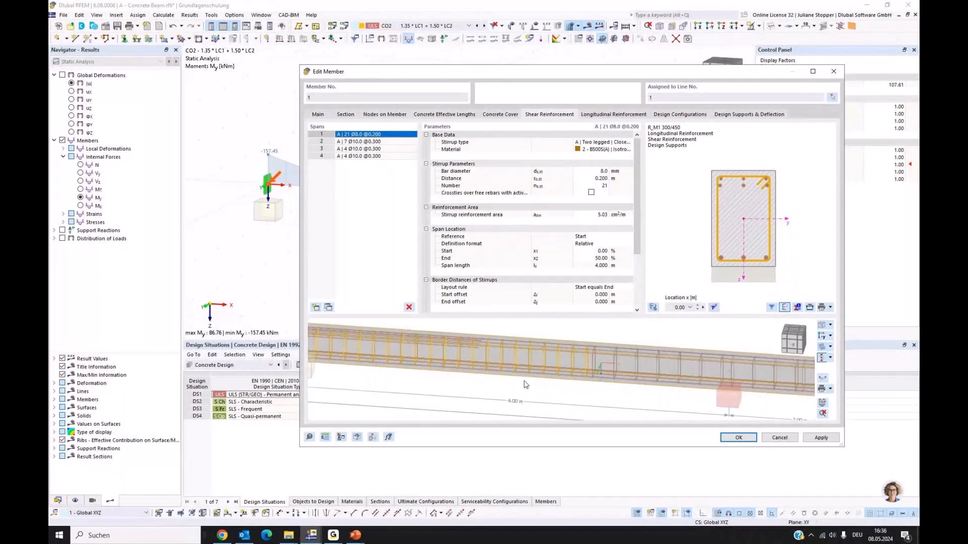
{"action": "scroll", "coordinate": [524, 384], "scroll_direction": "down", "scroll_amount": 3}
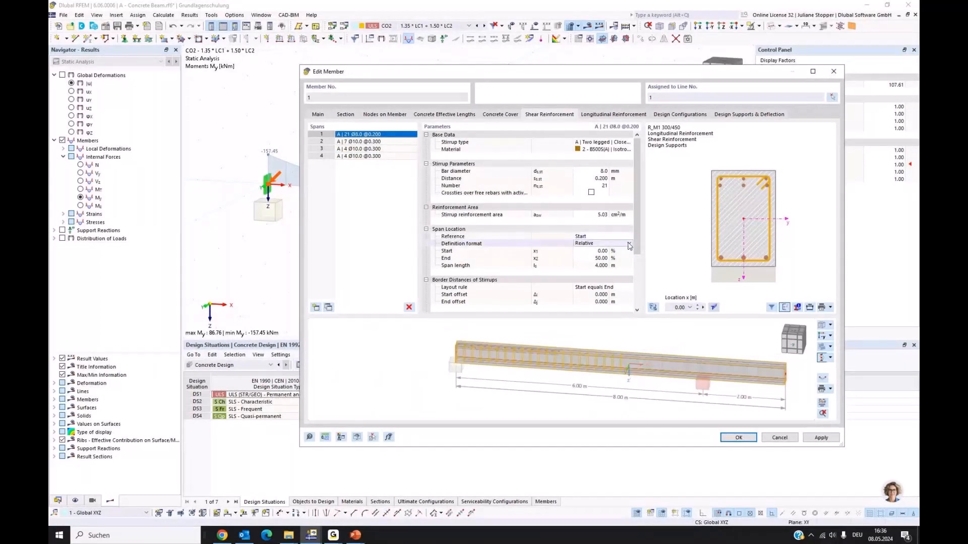
{"action": "left_click", "coordinate": [630, 245]}
{"action": "left_click", "coordinate": [613, 251]}
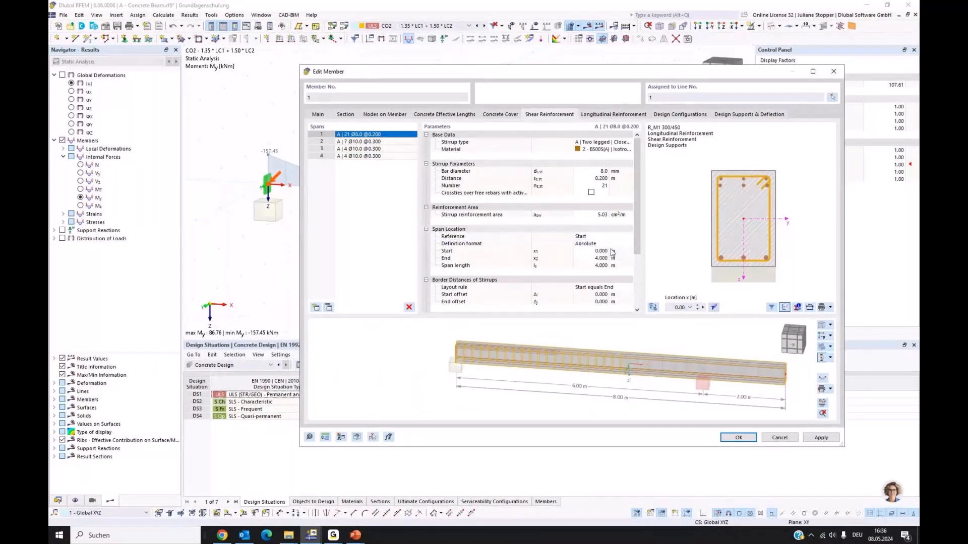
{"action": "scroll", "coordinate": [637, 249], "scroll_direction": "down", "scroll_amount": 1}
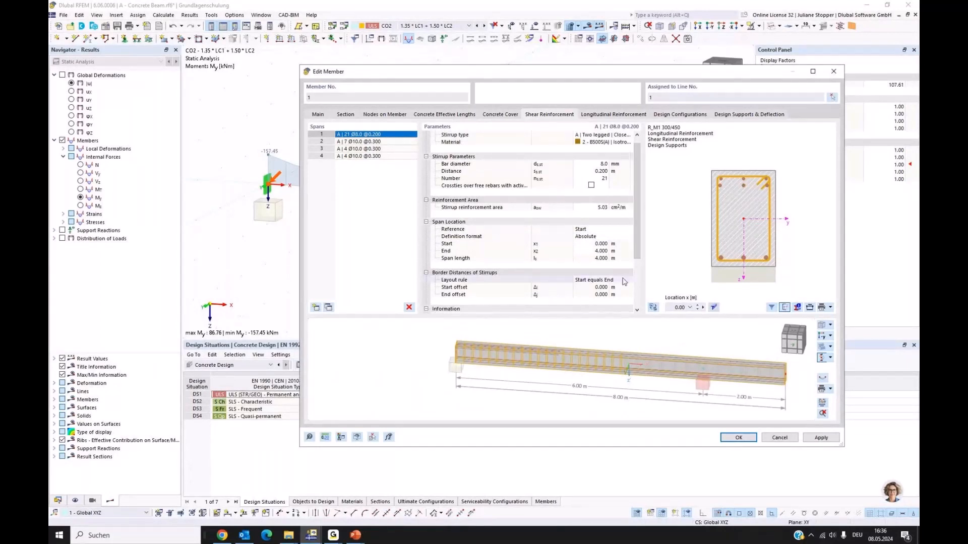
{"action": "left_click", "coordinate": [595, 250]}
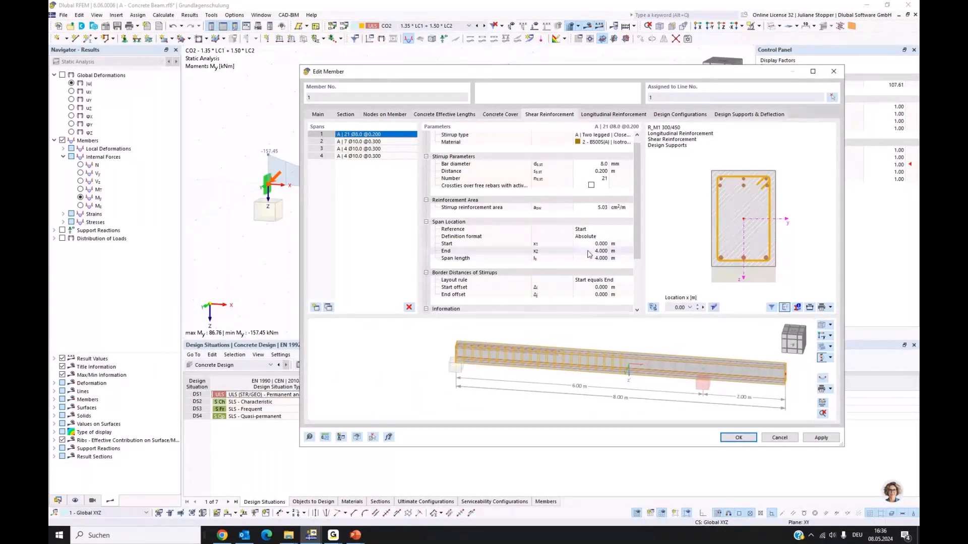
{"action": "type", "text": "2"}
{"action": "key", "text": "Return"}
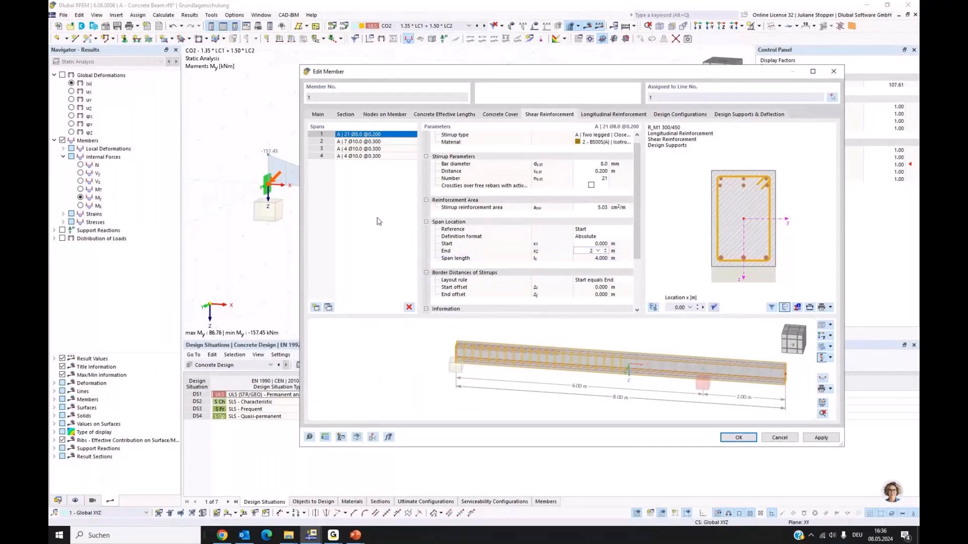
{"action": "left_click", "coordinate": [372, 143]}
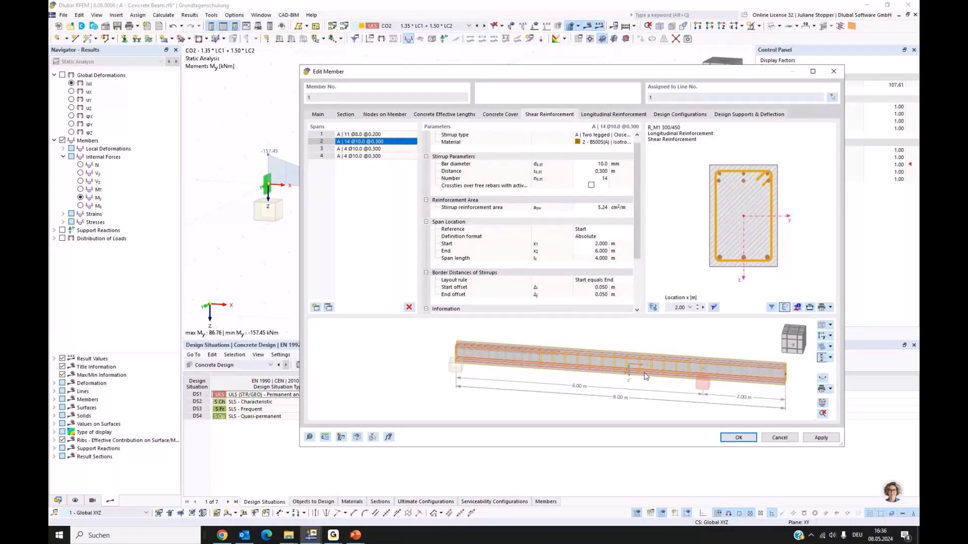
Set the second stirrup span's end to 5 m and check the locations of the third and fourth spans.
{"action": "mouse_move", "coordinate": [645, 376]}
{"action": "left_click", "coordinate": [593, 251]}
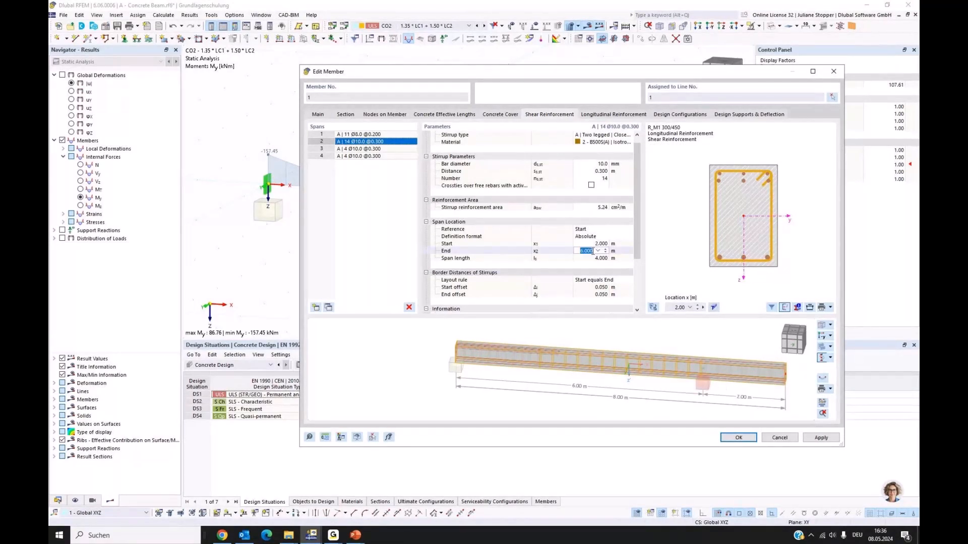
{"action": "type", "text": "5"}
{"action": "key", "text": "Return"}
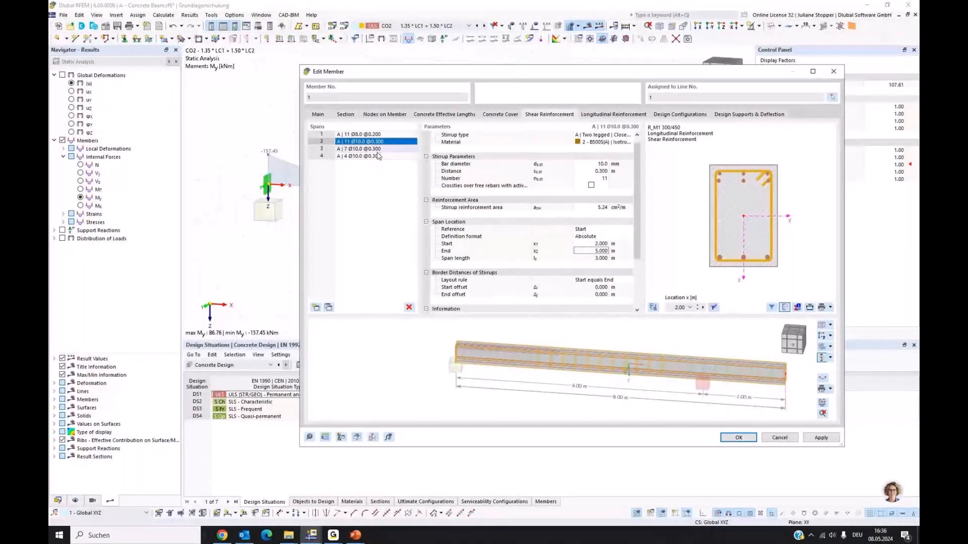
{"action": "left_click", "coordinate": [361, 149]}
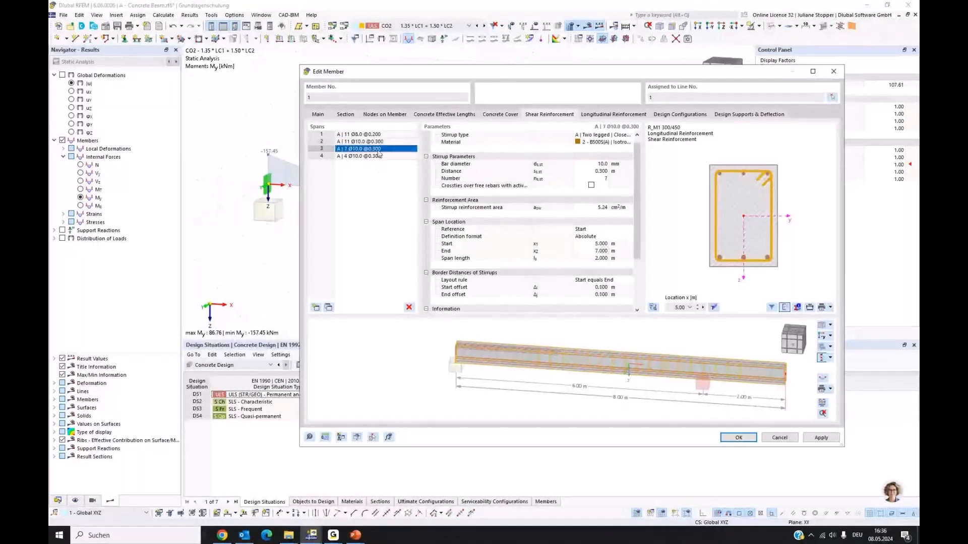
{"action": "left_click", "coordinate": [593, 251]}
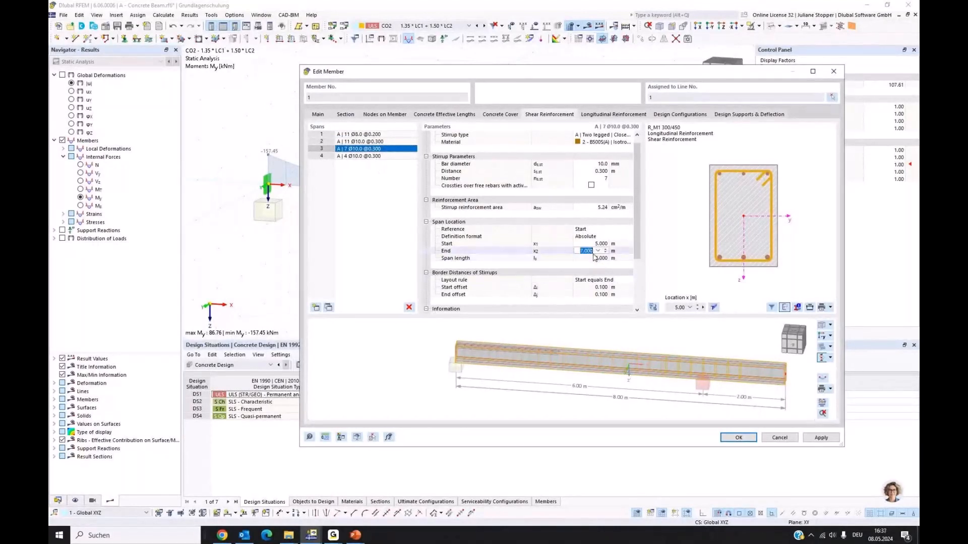
{"action": "left_click", "coordinate": [387, 157]}
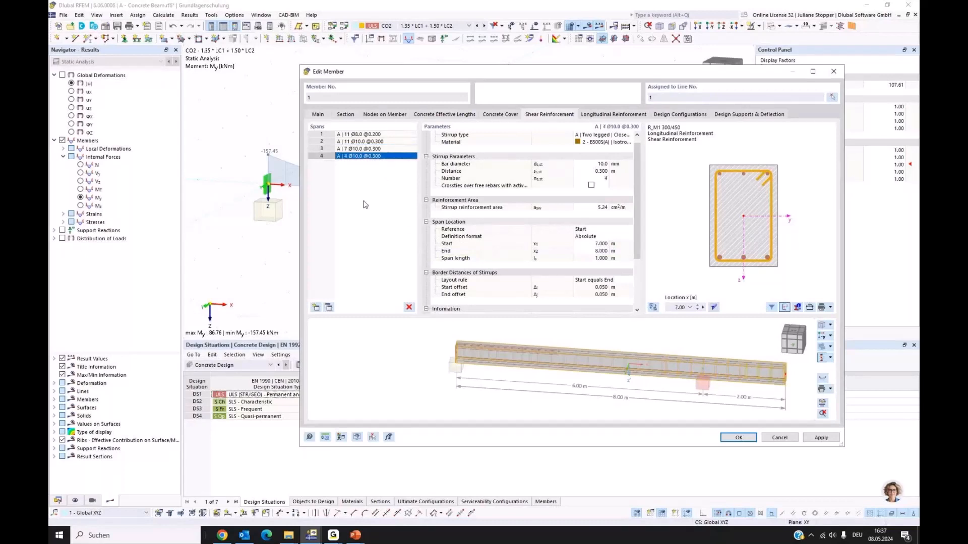
Reduce the first span's stirrup distance to 0.150 m.
{"action": "left_click", "coordinate": [381, 135]}
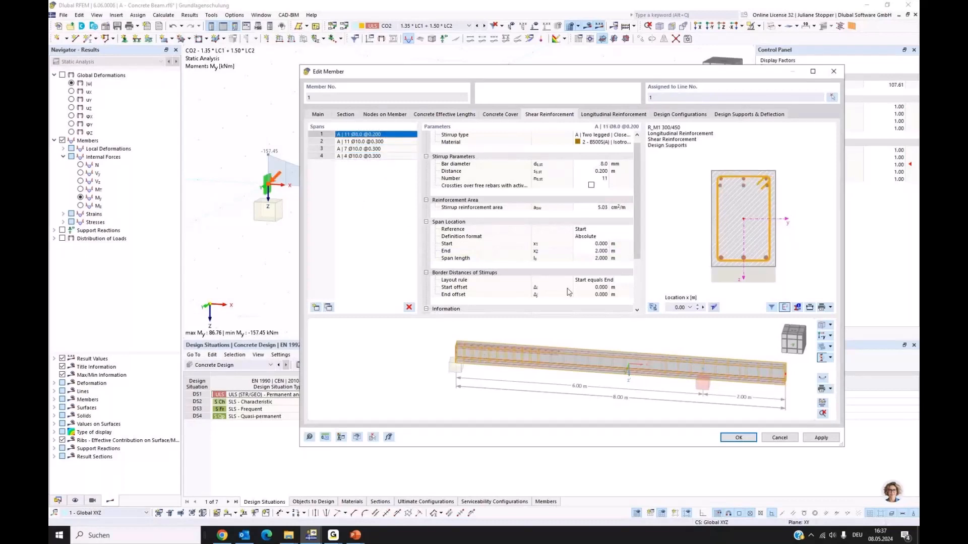
{"action": "left_click", "coordinate": [597, 172]}
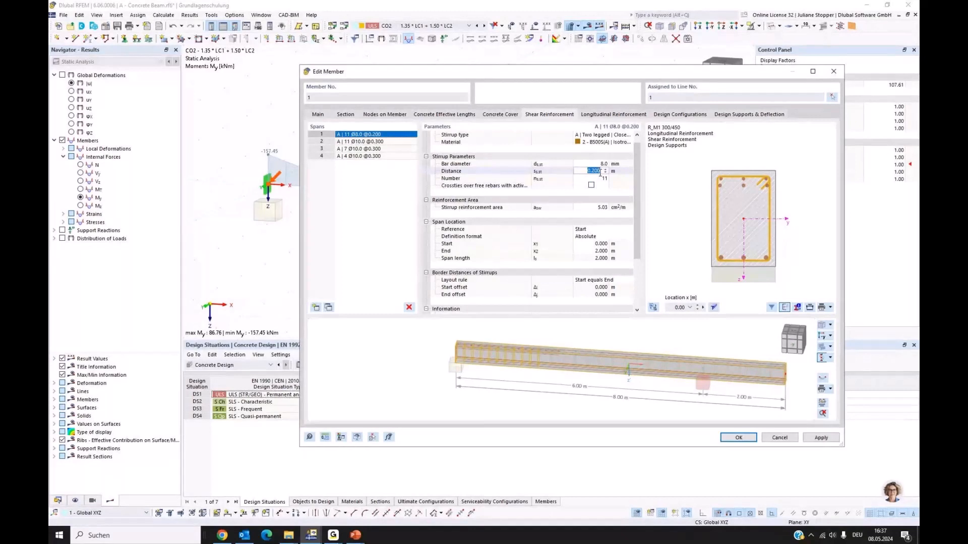
{"action": "left_click", "coordinate": [606, 173]}
{"action": "left_click", "coordinate": [606, 172]}
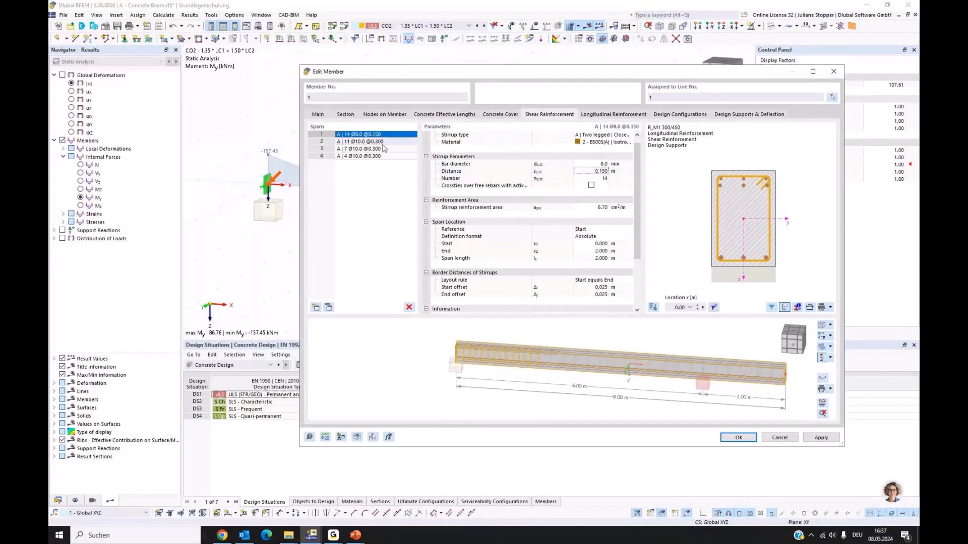
Reduce the second span's stirrup distance to 0.200 m.
{"action": "left_click", "coordinate": [382, 142]}
{"action": "left_click", "coordinate": [603, 171]}
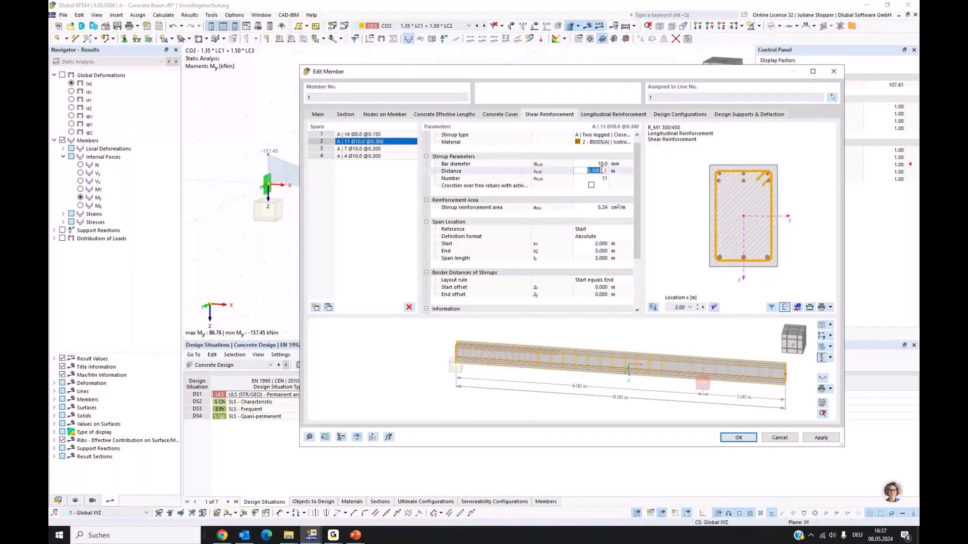
{"action": "left_click", "coordinate": [605, 173]}
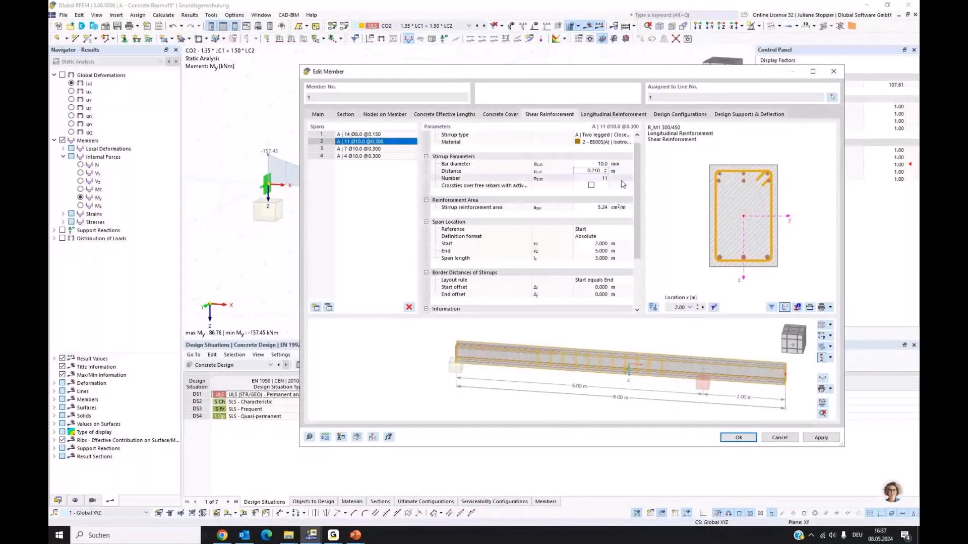
{"action": "left_click", "coordinate": [605, 173]}
{"action": "left_click", "coordinate": [605, 173]}
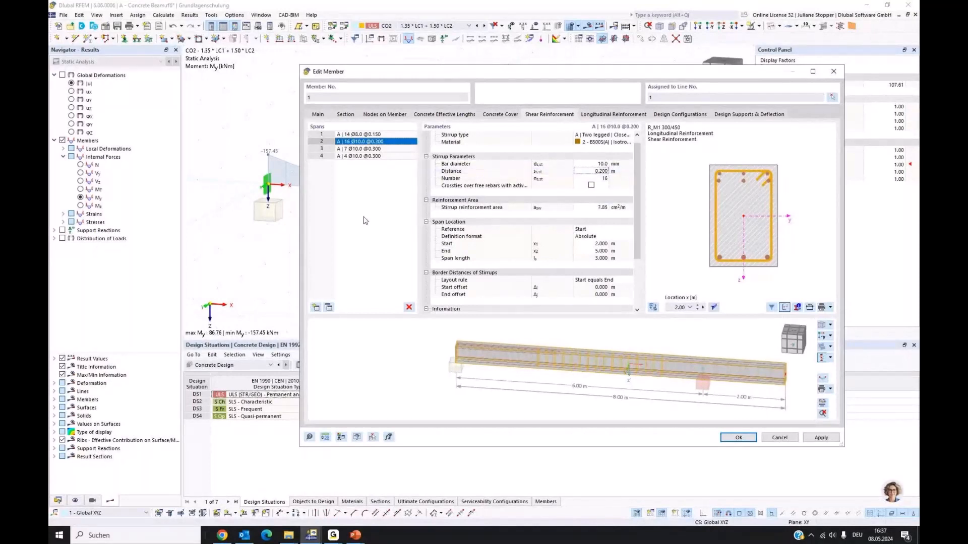
Reduce the third span's stirrup distance and accept the member's shear reinforcement changes.
{"action": "left_click", "coordinate": [373, 148]}
{"action": "left_click", "coordinate": [599, 171]}
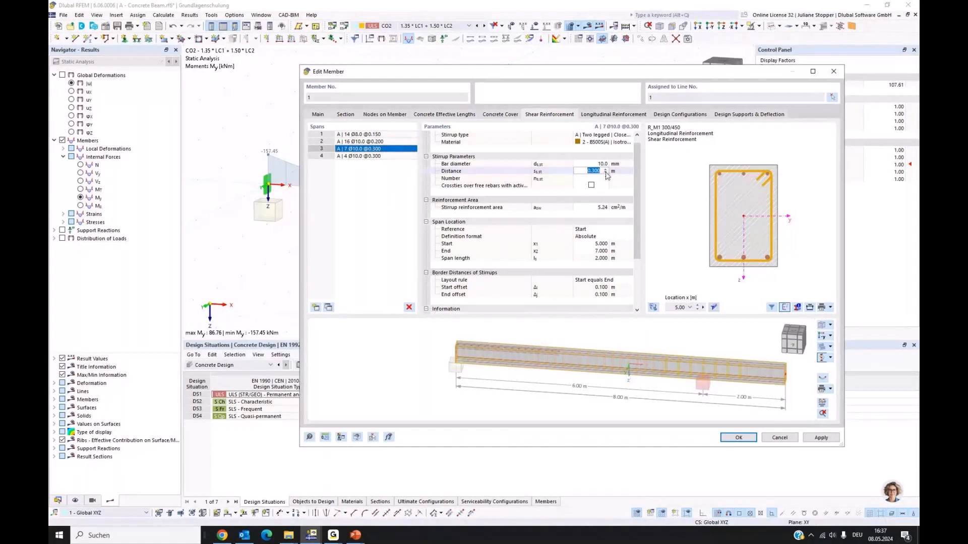
{"action": "left_click", "coordinate": [606, 172]}
{"action": "left_click", "coordinate": [606, 173]}
{"action": "left_click", "coordinate": [371, 201]}
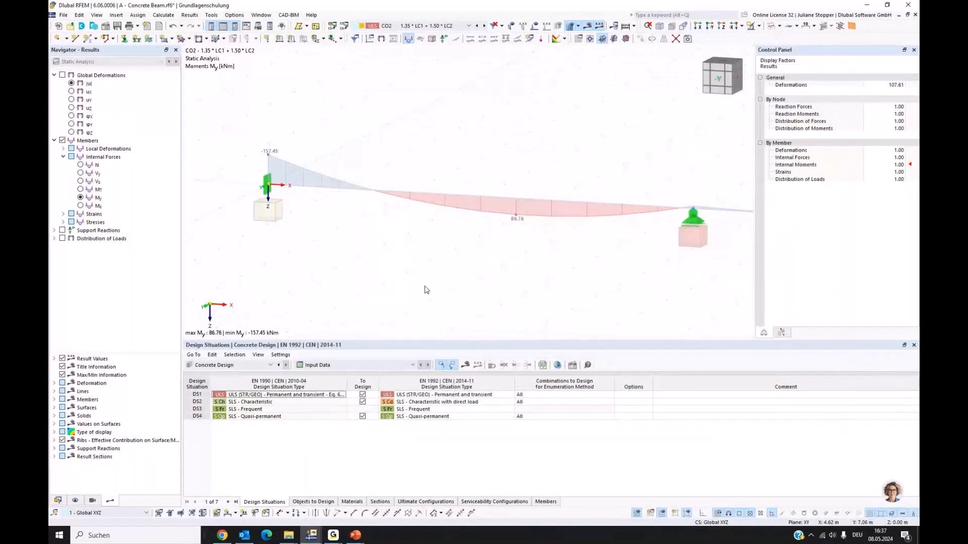
Run the concrete design calculation and switch the results table to Design Ratios on Members.
{"action": "left_click", "coordinate": [464, 363]}
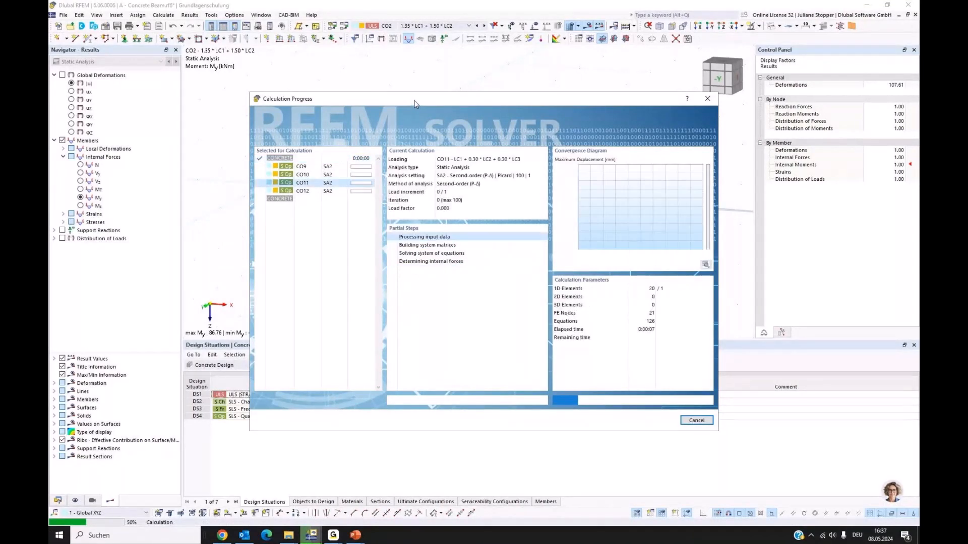
{"action": "left_click_drag", "start_coordinate": [414, 104], "coordinate": [576, 134]}
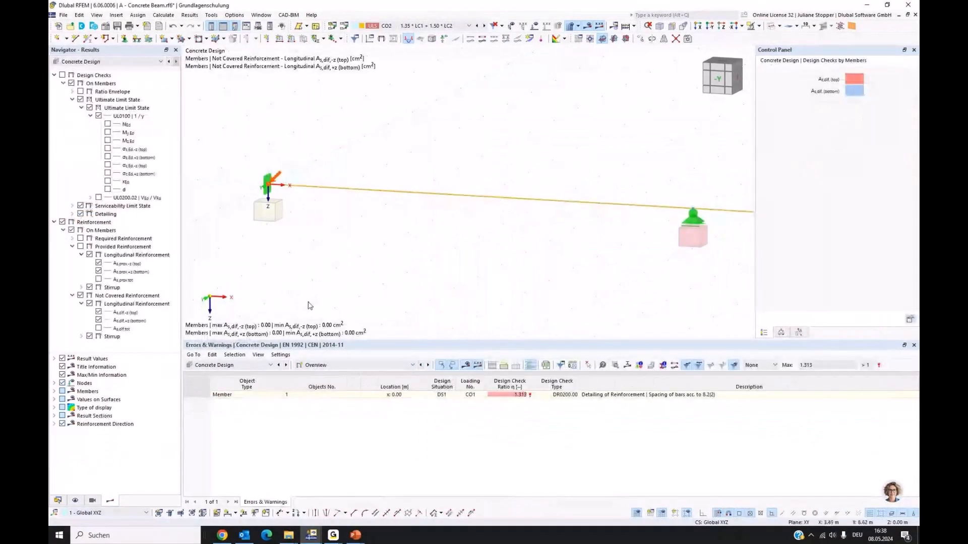
{"action": "left_click", "coordinate": [54, 75]}
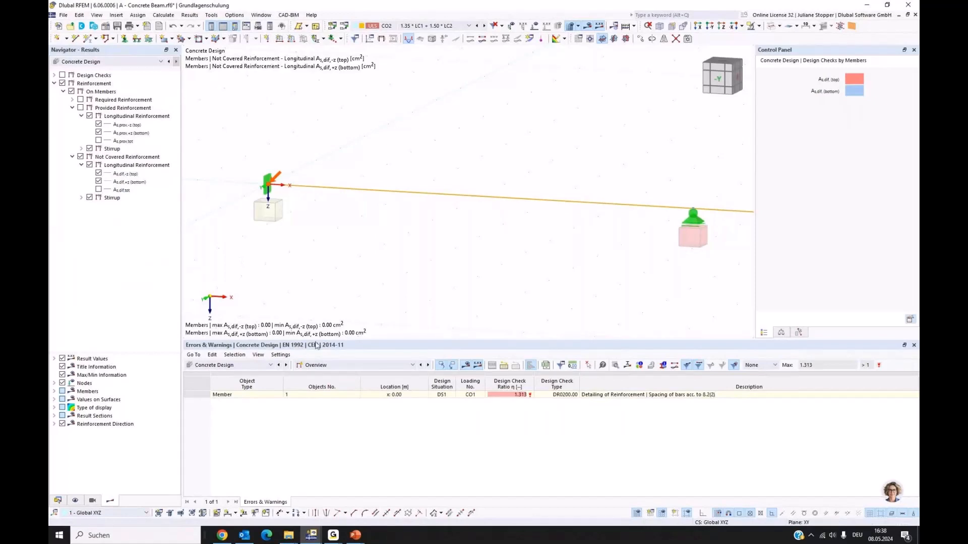
{"action": "left_click", "coordinate": [327, 365]}
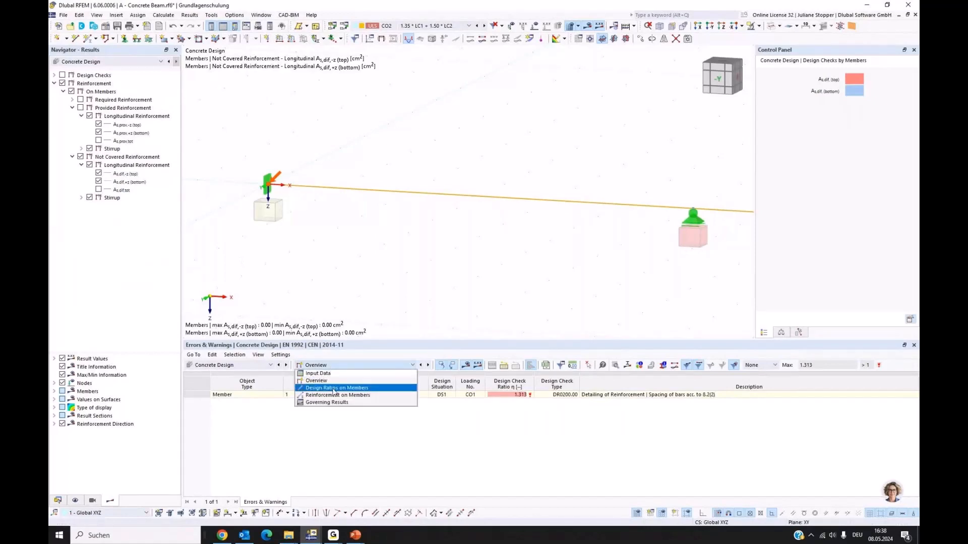
{"action": "left_click", "coordinate": [333, 388]}
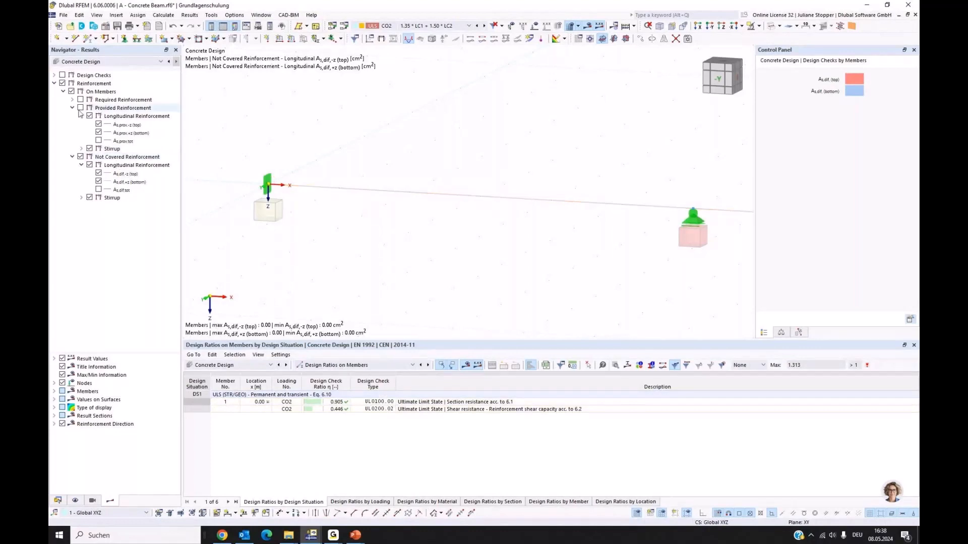
Hide the reinforcement results and display the design check ratio along the whole beam.
{"action": "left_click", "coordinate": [63, 83]}
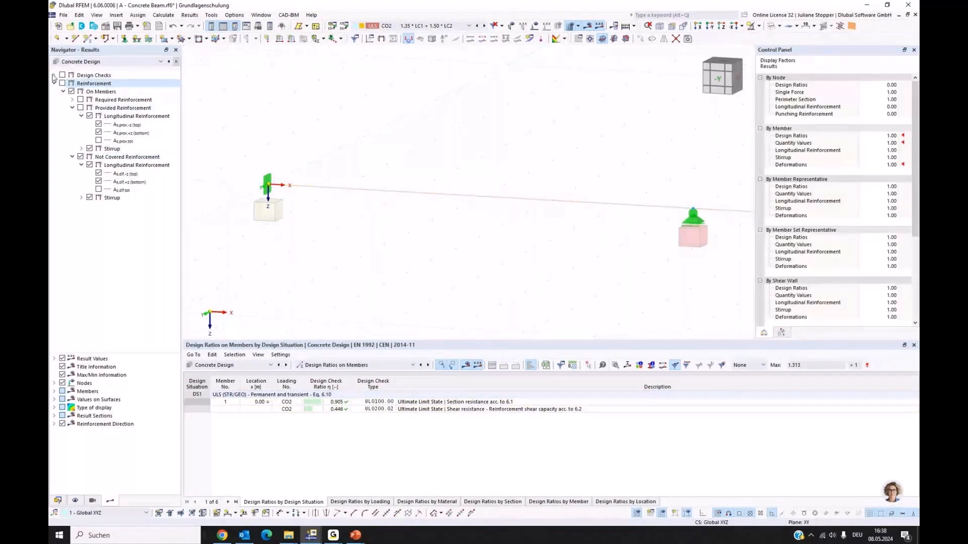
{"action": "left_click", "coordinate": [54, 75]}
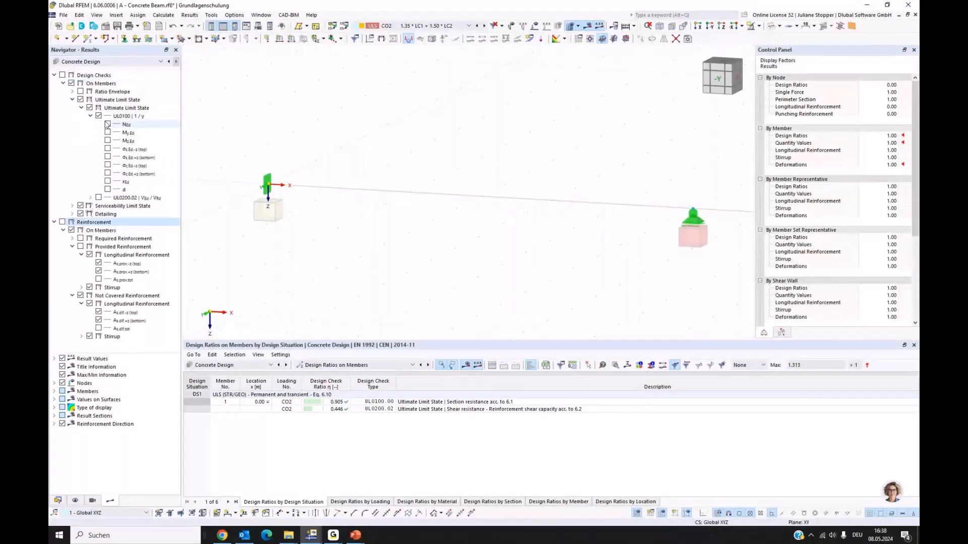
{"action": "left_click", "coordinate": [62, 75]}
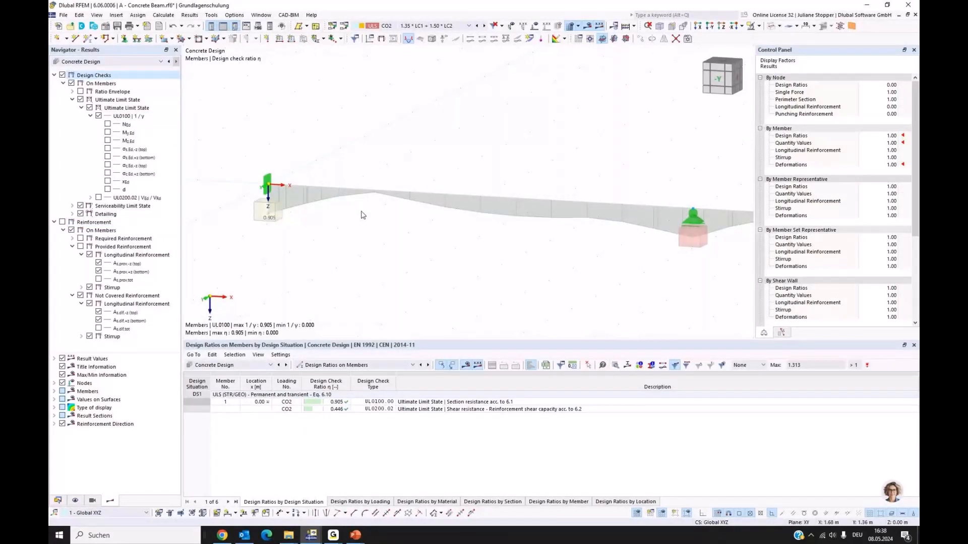
{"action": "scroll", "coordinate": [361, 215], "scroll_direction": "down", "scroll_amount": 2}
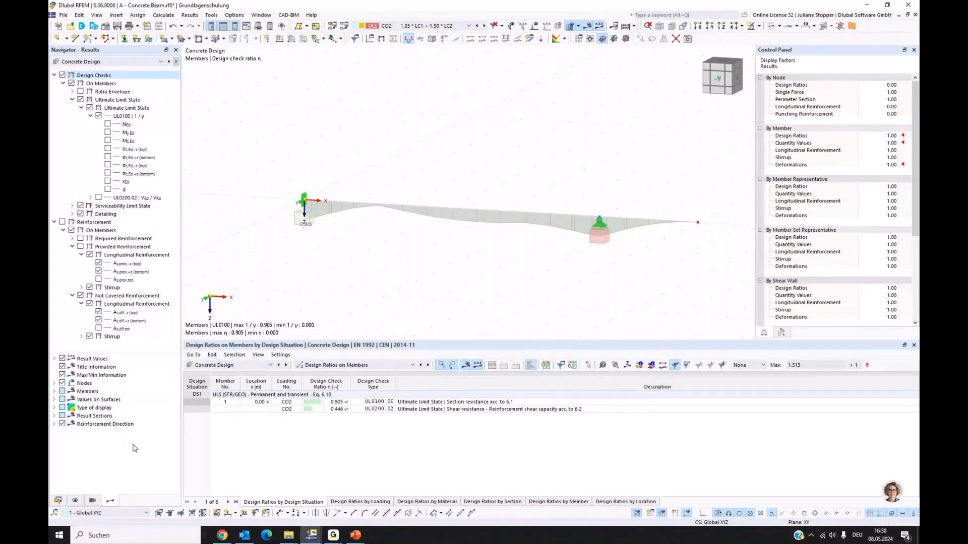
Show all values on the member result diagram and enlarge the model view.
{"action": "left_click", "coordinate": [55, 392]}
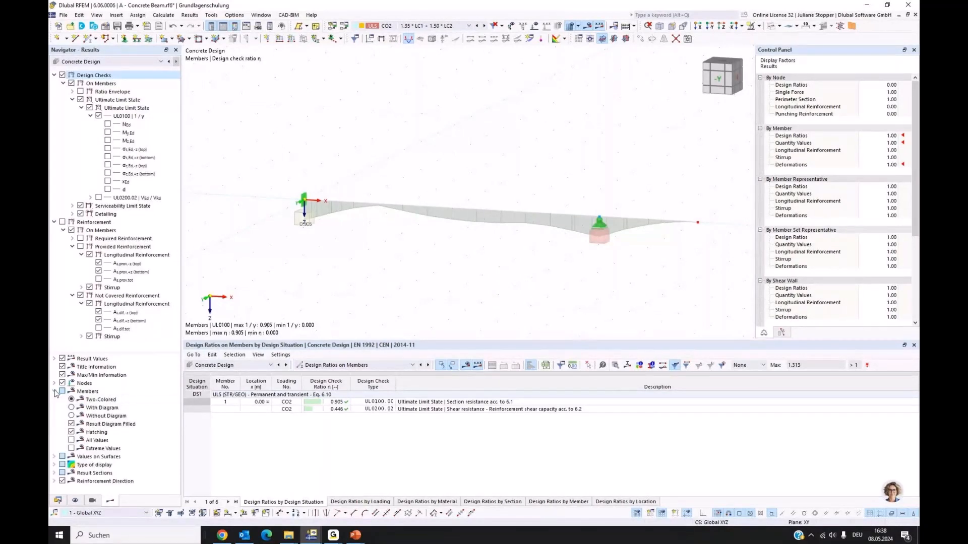
{"action": "left_click", "coordinate": [71, 441]}
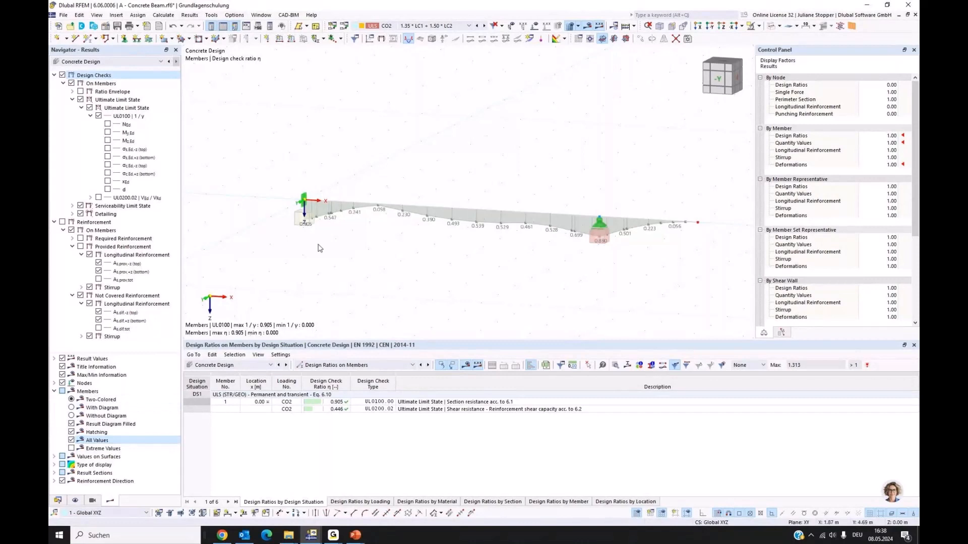
{"action": "scroll", "coordinate": [325, 226], "scroll_direction": "up", "scroll_amount": 1}
{"action": "scroll", "coordinate": [325, 226], "scroll_direction": "down", "scroll_amount": 1}
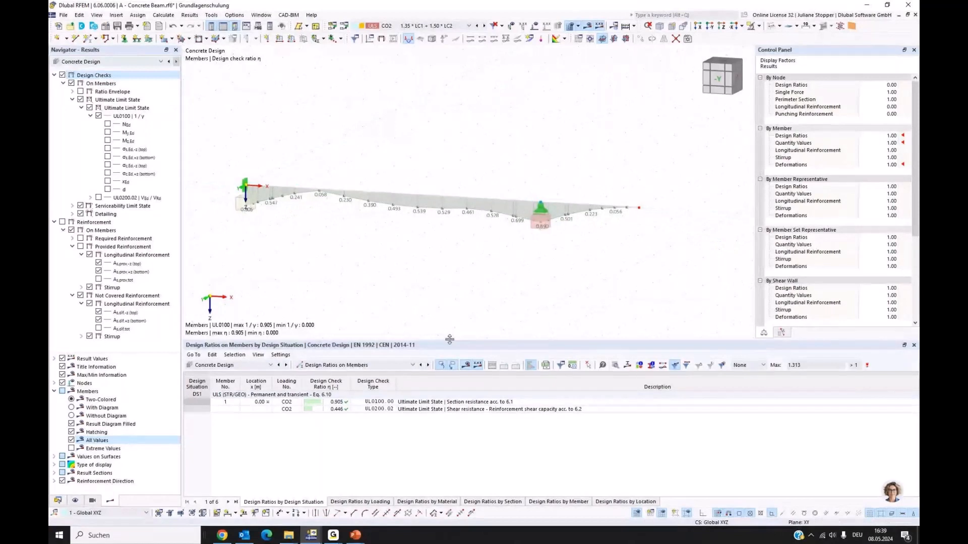
{"action": "left_click_drag", "start_coordinate": [449, 340], "coordinate": [449, 365]}
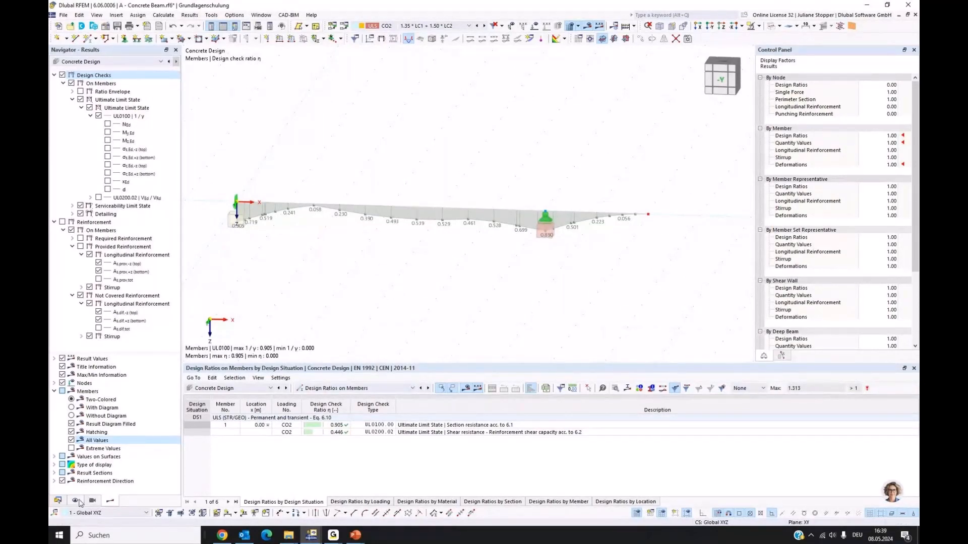
Save the concrete beam model and switch to the 02_Stahlbetondecke_ohne-Bemessung-vorl.rf6 model.
{"action": "left_click", "coordinate": [58, 500]}
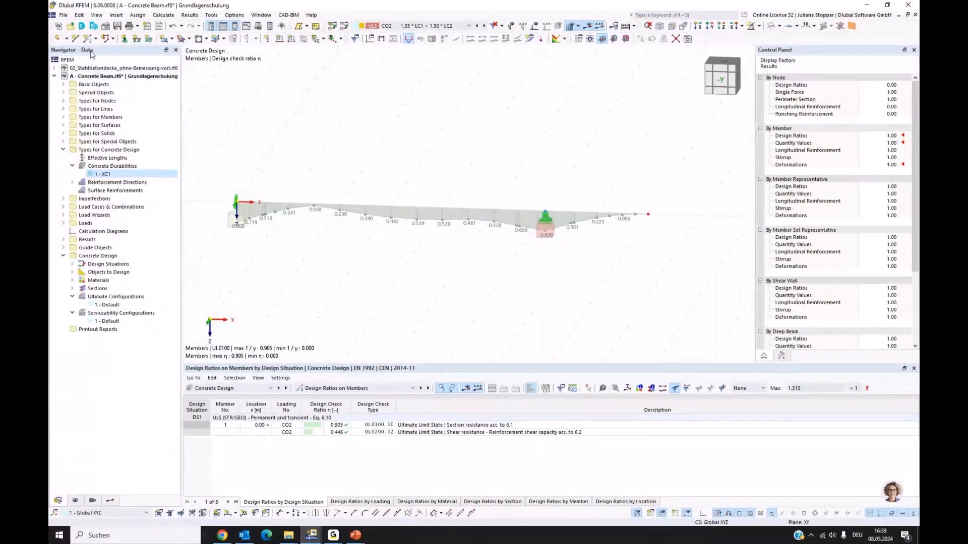
{"action": "left_click", "coordinate": [118, 27]}
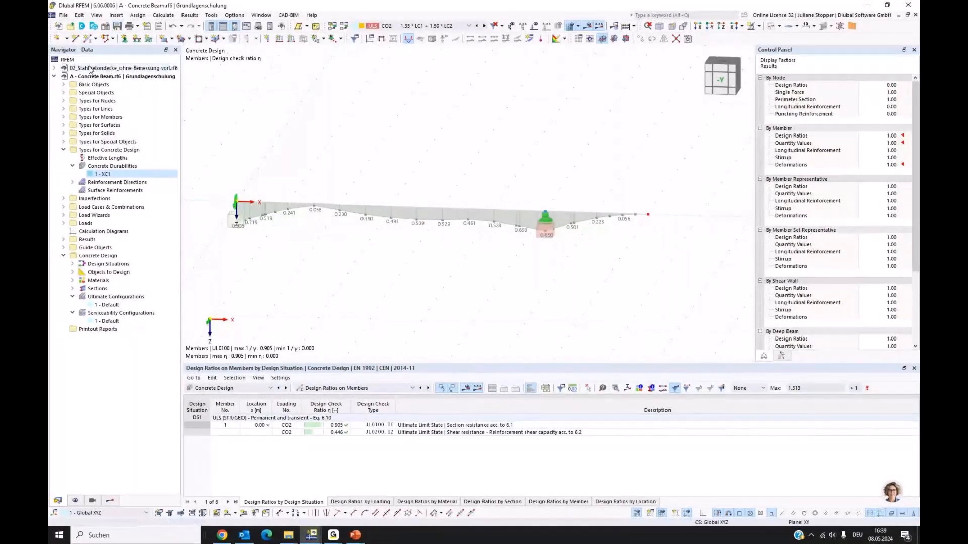
{"action": "left_click", "coordinate": [90, 69]}
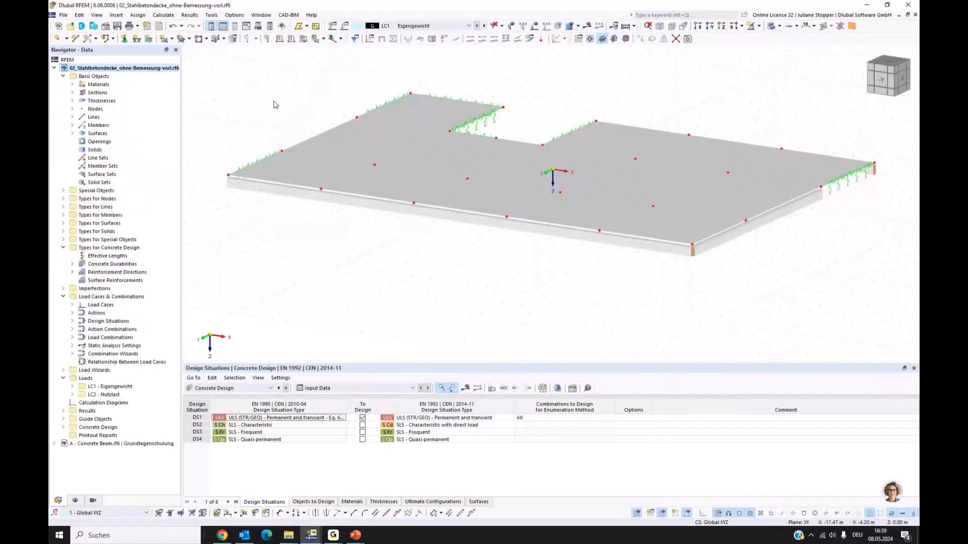
Switch to the PowerPoint slide show and advance to the next slide.
{"action": "mouse_move", "coordinate": [354, 535]}
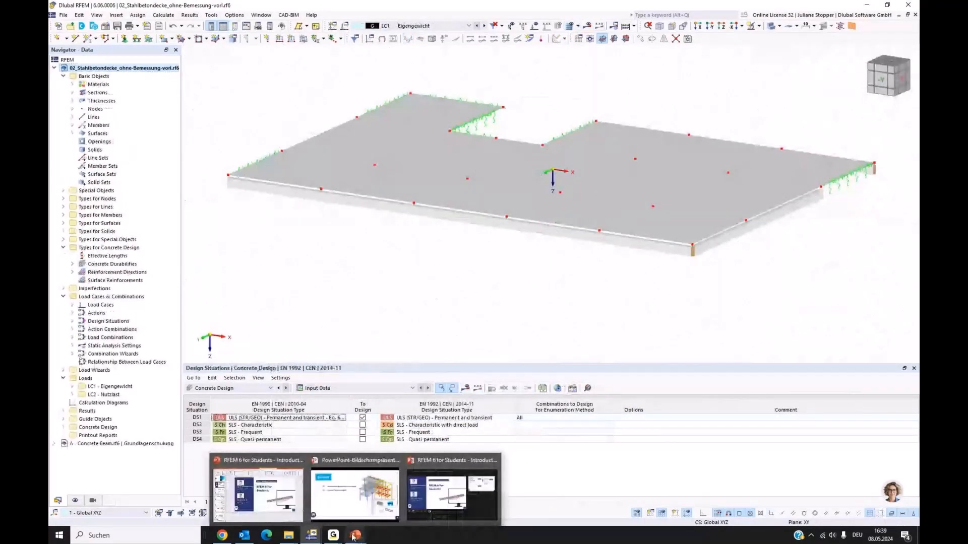
{"action": "left_click", "coordinate": [355, 494]}
{"action": "key", "text": "Right"}
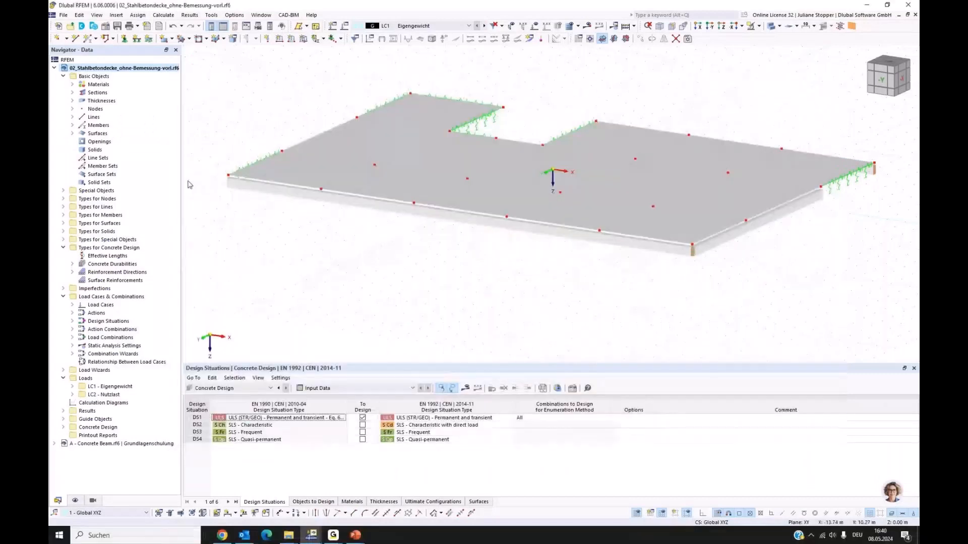
Examine the slab model's materials and highlight where the R_M1 250/450 section is used.
{"action": "left_click", "coordinate": [73, 88]}
{"action": "left_click", "coordinate": [72, 116]}
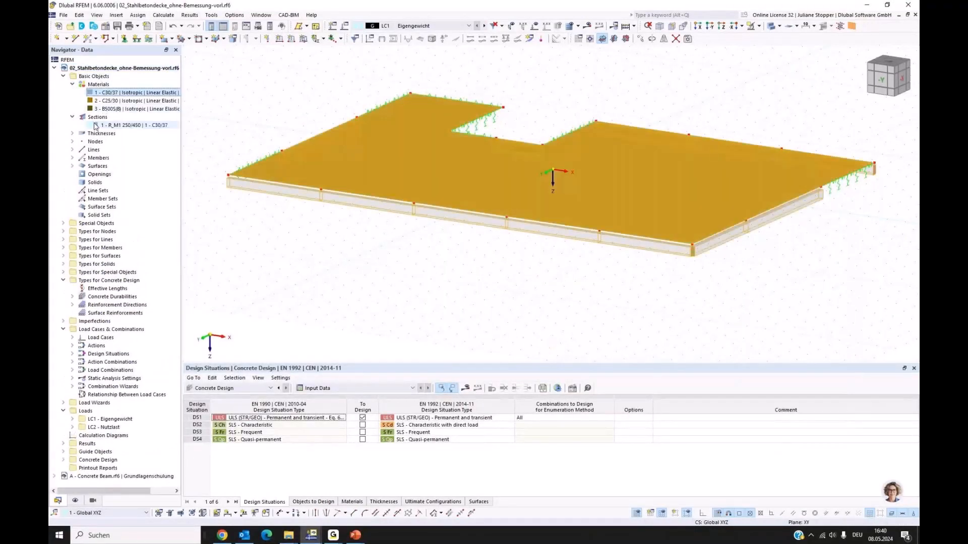
{"action": "left_click", "coordinate": [108, 126]}
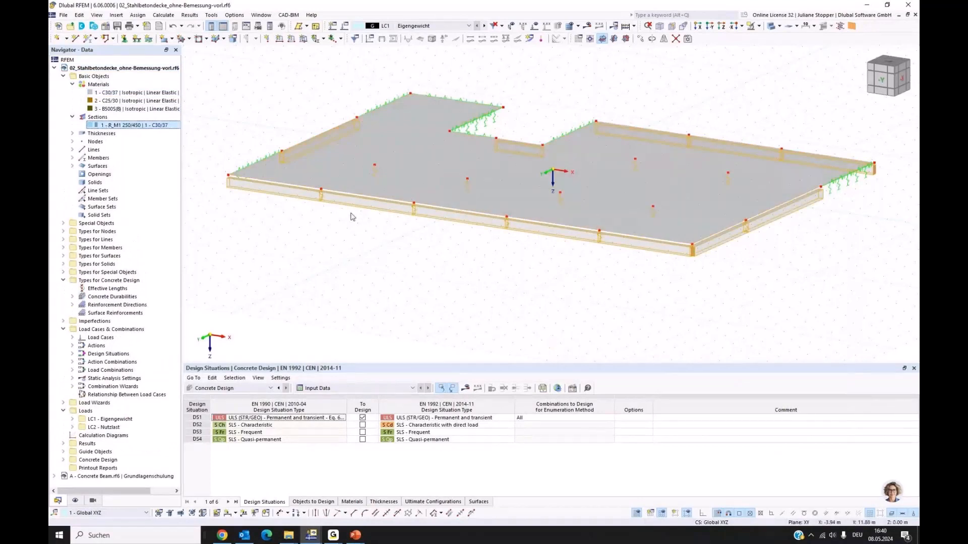
Clear the section highlight and open the properties of rib member No. 2 at the slab's front edge.
{"action": "left_click", "coordinate": [312, 255]}
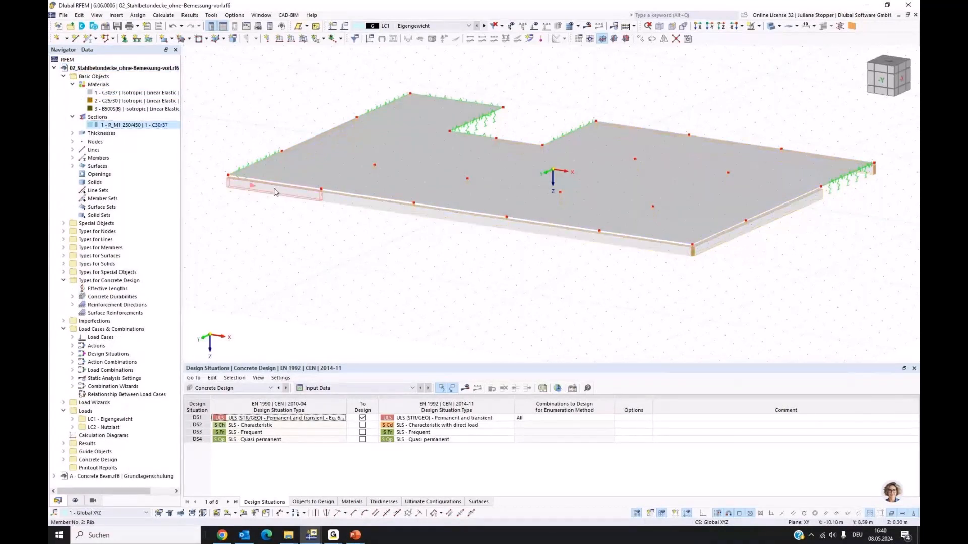
{"action": "left_click", "coordinate": [275, 192]}
{"action": "double_click", "coordinate": [275, 192]}
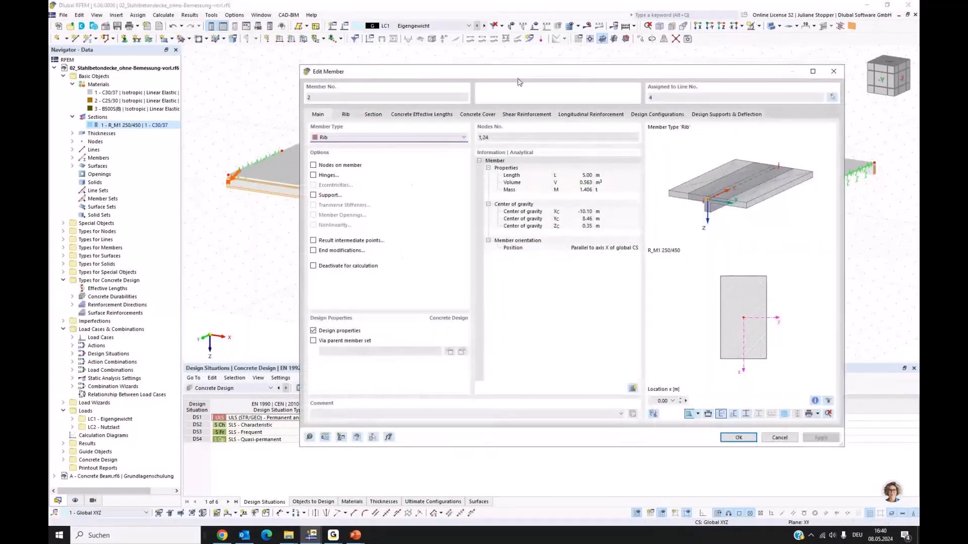
Keep the member type as Rib and activate result intermediate points for rib member No. 2.
{"action": "left_click_drag", "start_coordinate": [521, 83], "coordinate": [475, 235]}
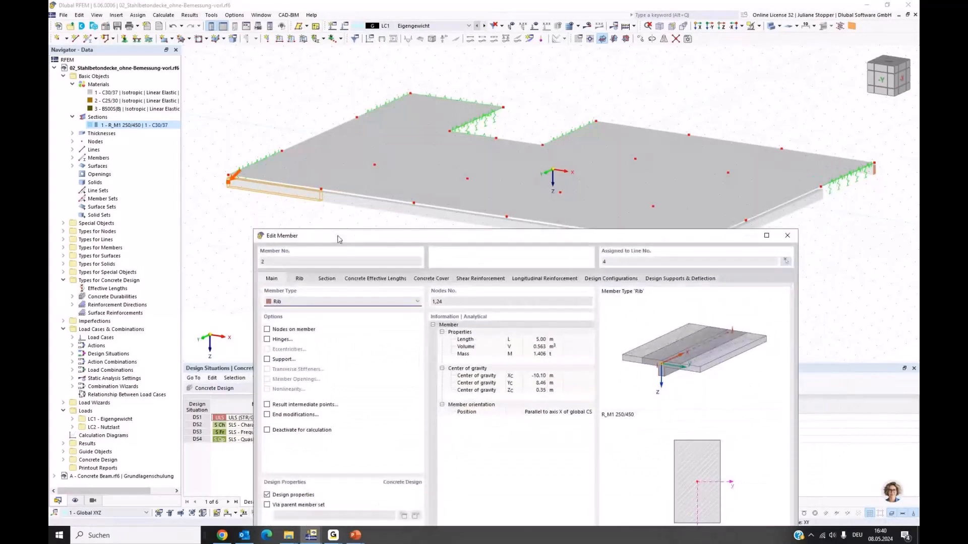
{"action": "left_click_drag", "start_coordinate": [337, 236], "coordinate": [364, 167]}
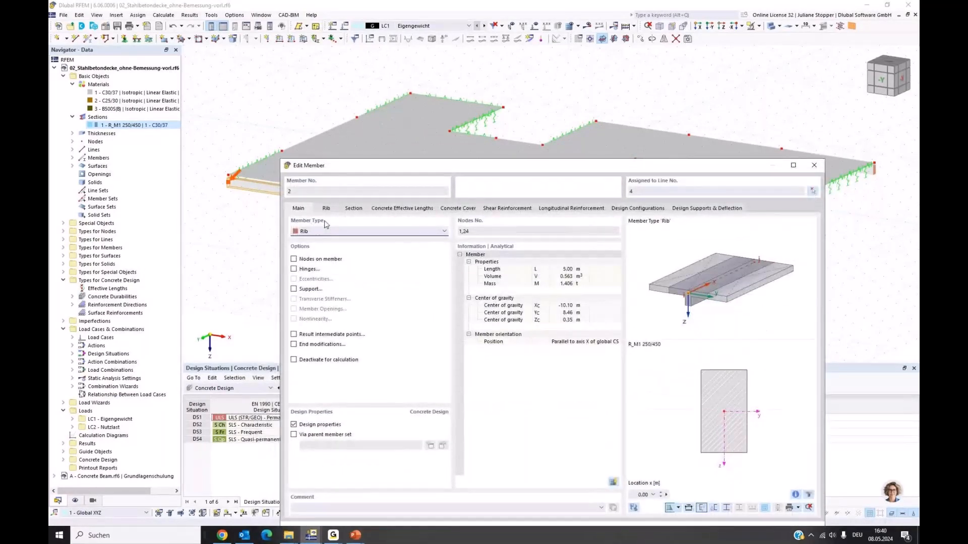
{"action": "left_click", "coordinate": [334, 231]}
{"action": "left_click", "coordinate": [304, 254]}
{"action": "left_click", "coordinate": [405, 333]}
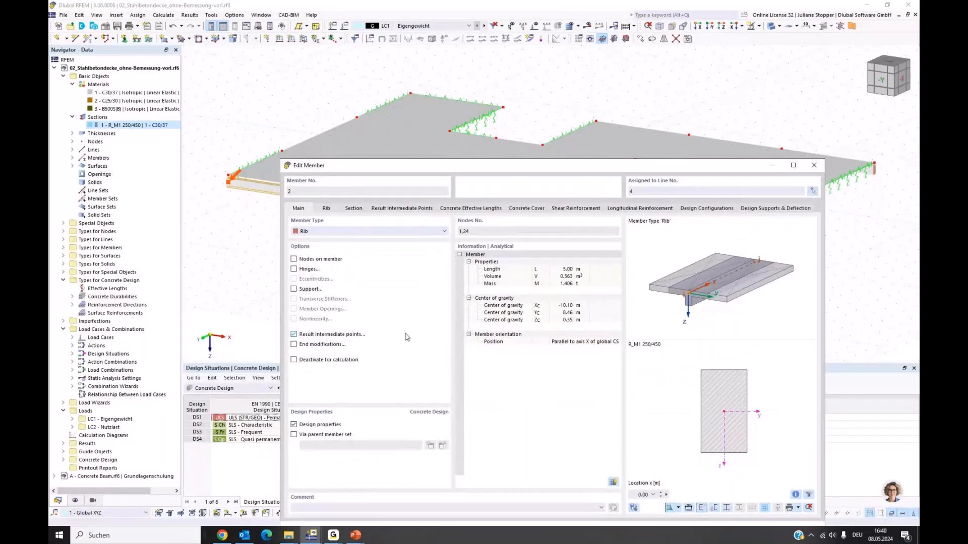
Review the rib alignment, shear joint and flange dimensions of member No. 2, and confirm the member settings.
{"action": "left_click", "coordinate": [326, 208]}
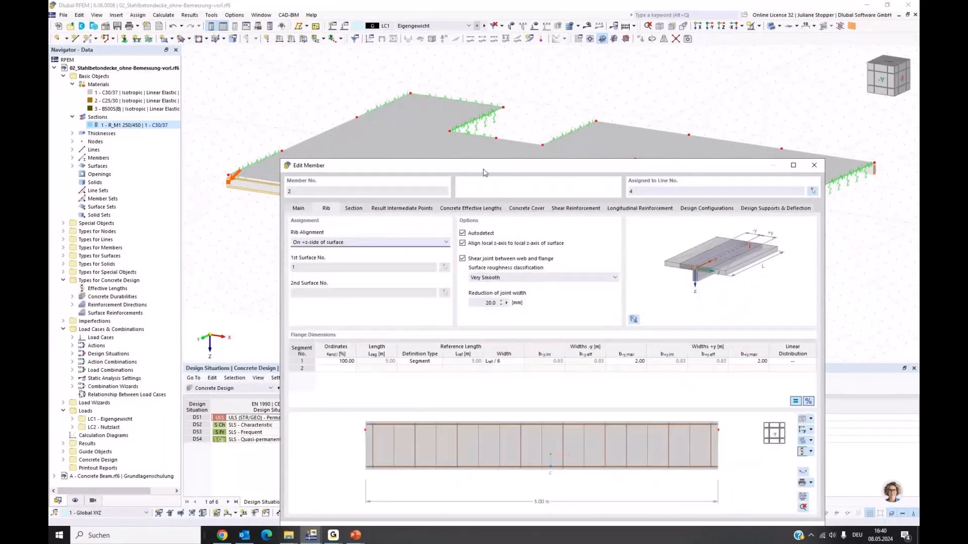
{"action": "left_click_drag", "start_coordinate": [483, 172], "coordinate": [485, 91]}
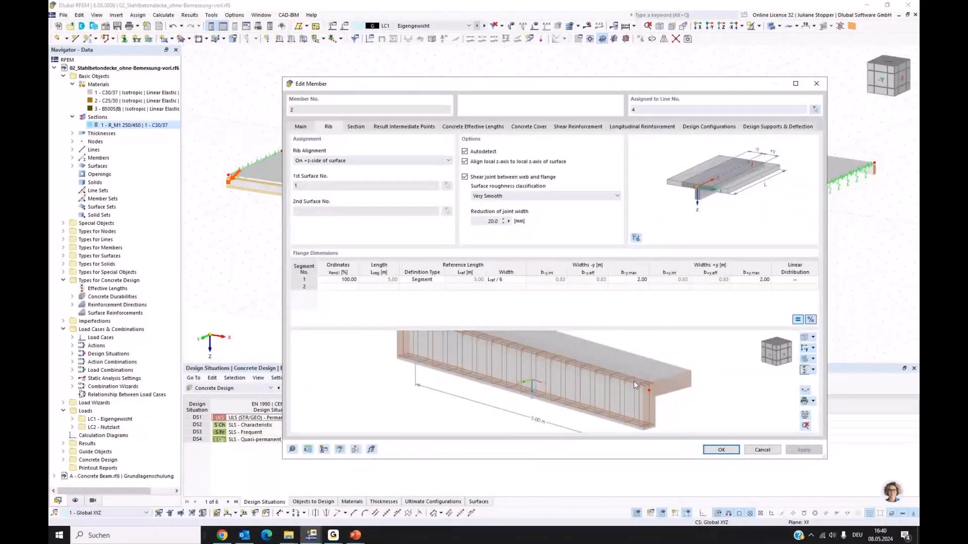
{"action": "key", "text": "Return"}
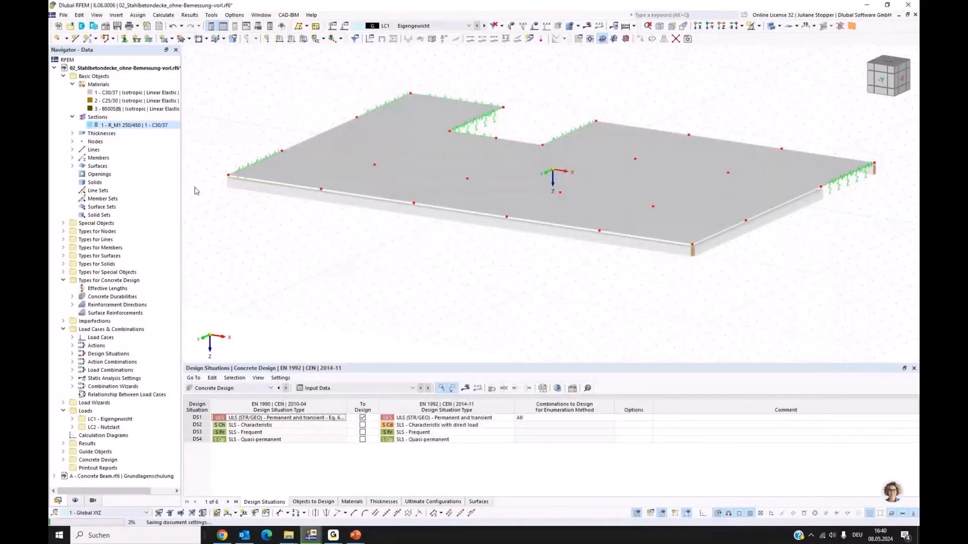
Examine the slab's thickness definition, the list of rib members and surface No. 1 among the model's basic objects.
{"action": "double_click", "coordinate": [92, 133]}
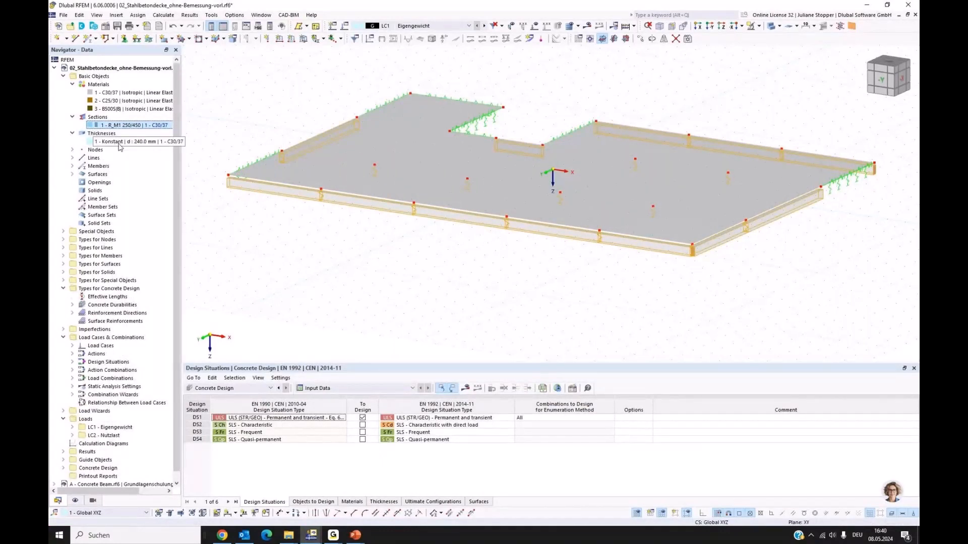
{"action": "left_click", "coordinate": [317, 175]}
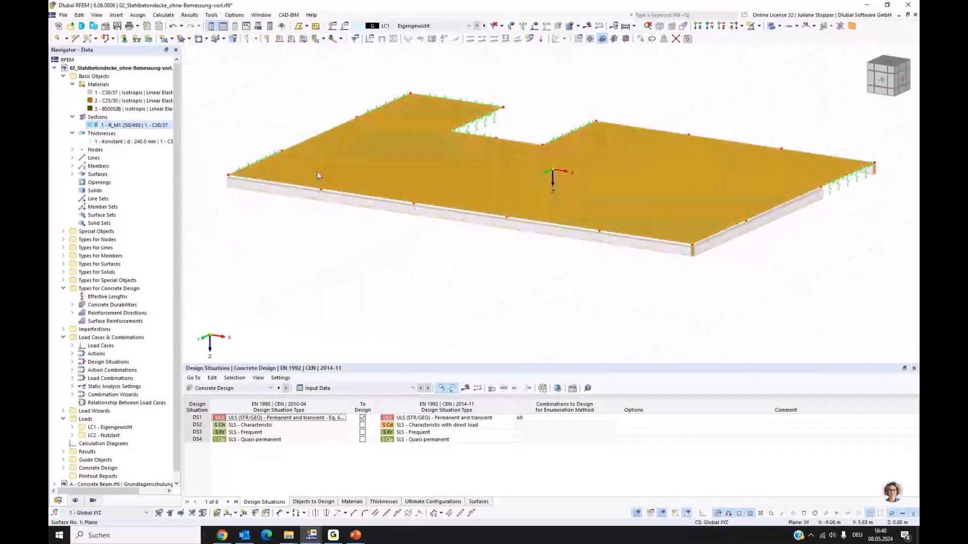
{"action": "left_click", "coordinate": [141, 142]}
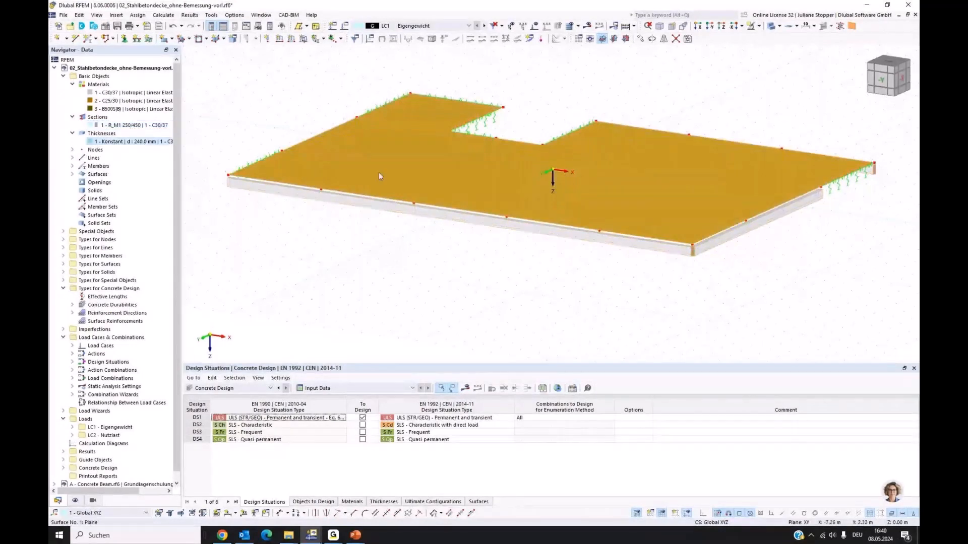
{"action": "left_click", "coordinate": [73, 167]}
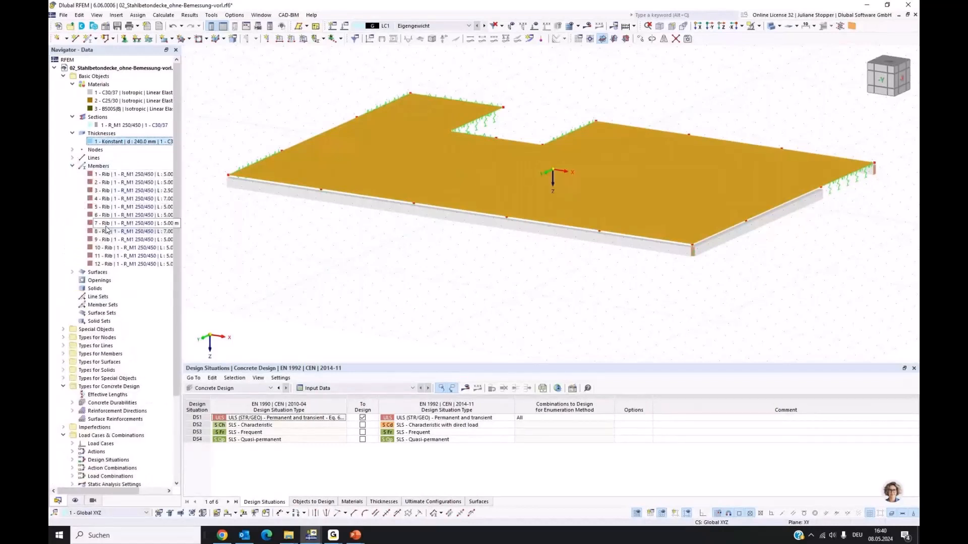
{"action": "left_click", "coordinate": [72, 273]}
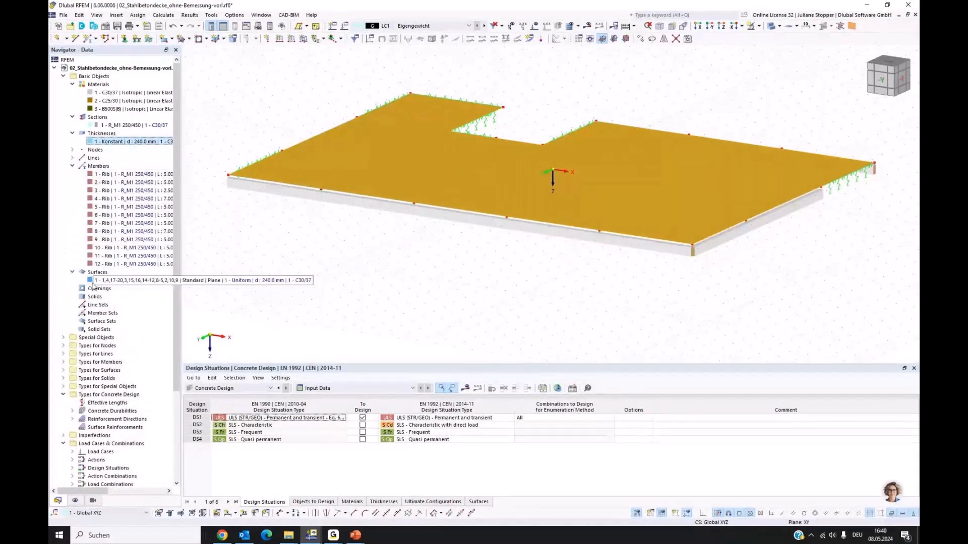
{"action": "left_click", "coordinate": [93, 281]}
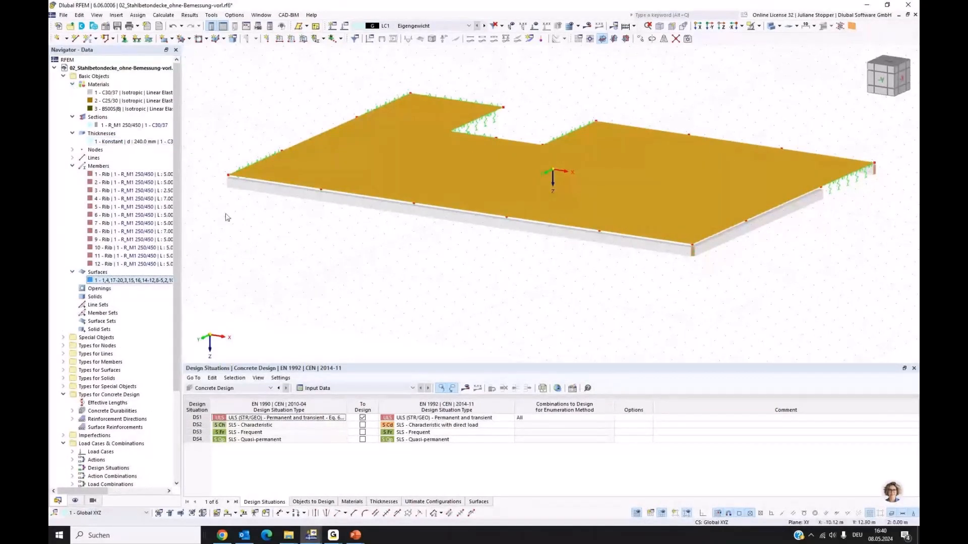
Set the solid-model rendering of surfaces to Filled incl. Thickness and inspect the rib beneath the slab corner near the line support.
{"action": "left_click", "coordinate": [76, 500]}
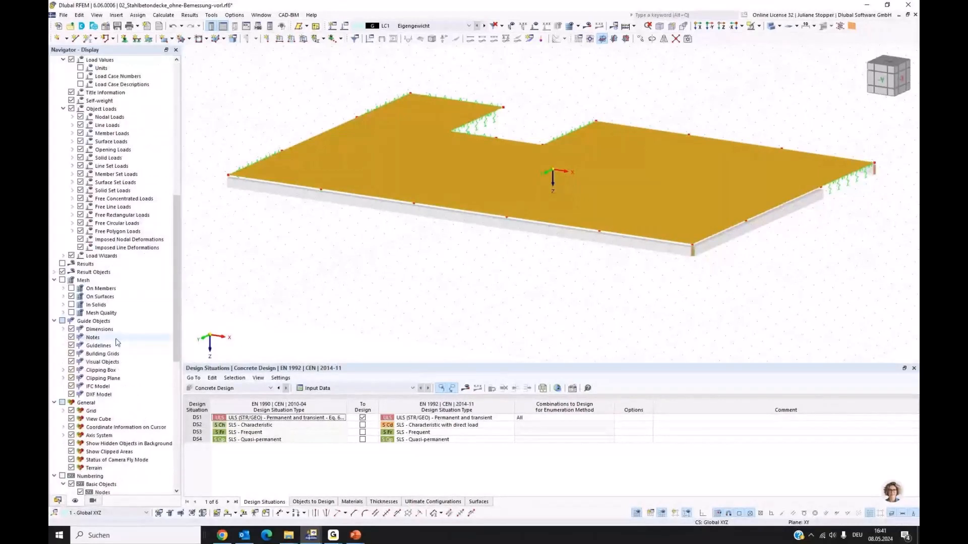
{"action": "scroll", "coordinate": [119, 346], "scroll_direction": "down", "scroll_amount": 13}
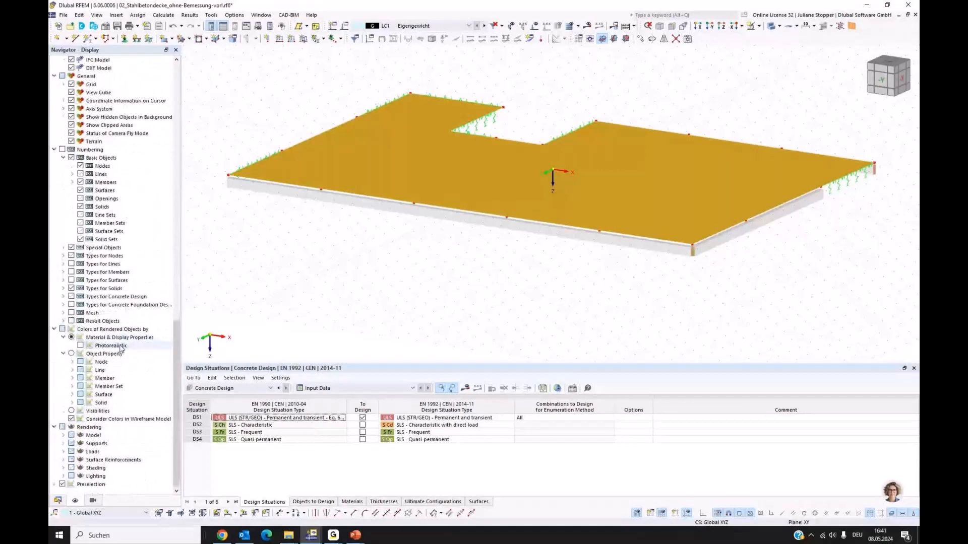
{"action": "left_click", "coordinate": [63, 435]}
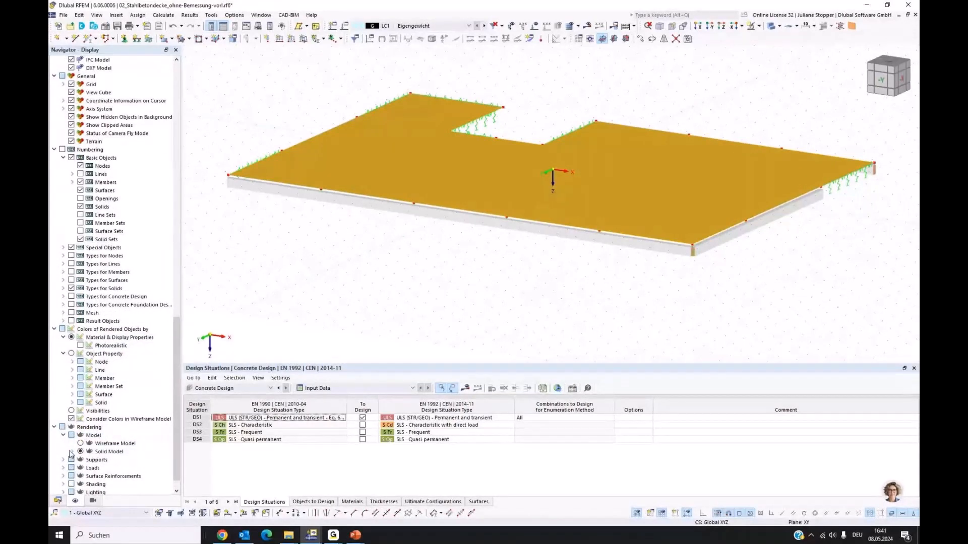
{"action": "left_click", "coordinate": [72, 452]}
{"action": "scroll", "coordinate": [76, 443], "scroll_direction": "down", "scroll_amount": 2}
{"action": "left_click", "coordinate": [82, 427]}
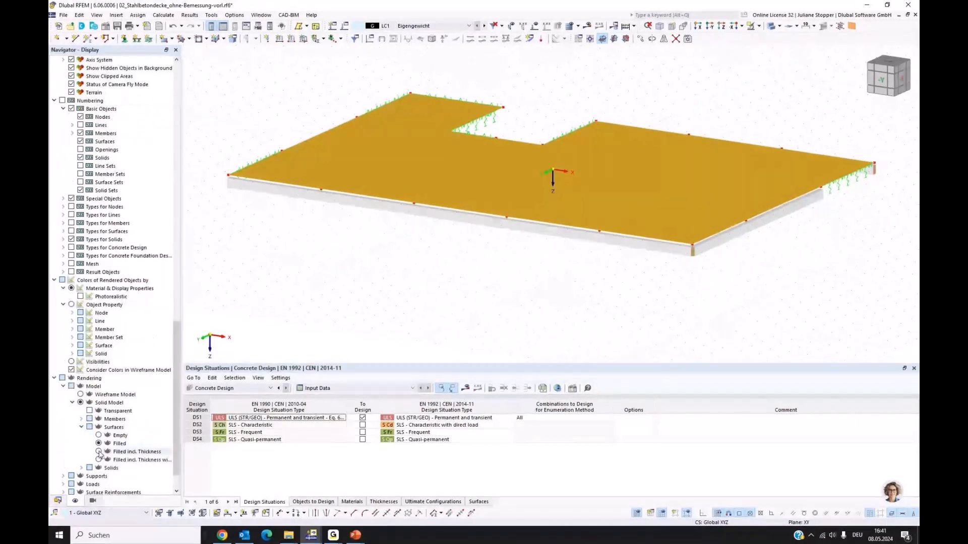
{"action": "left_click", "coordinate": [135, 452]}
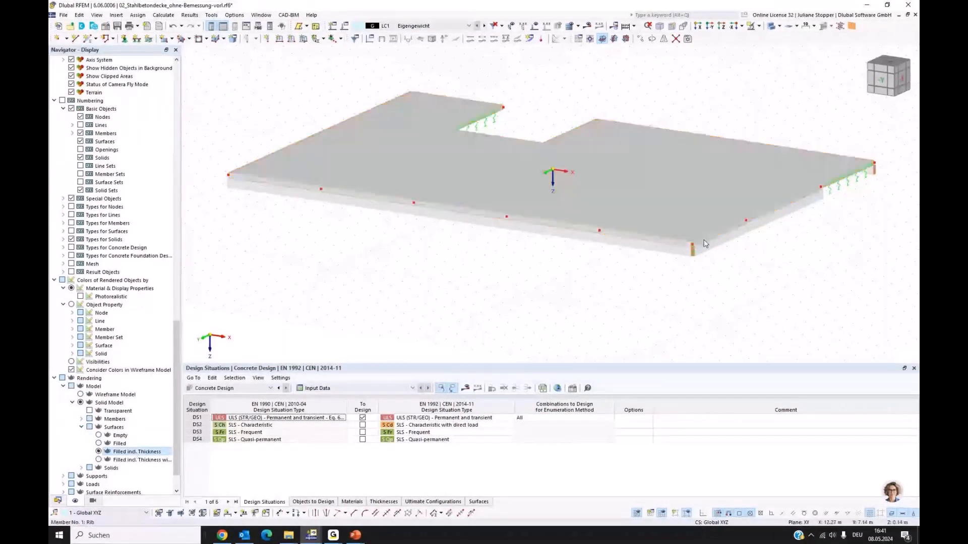
{"action": "middle_click_drag", "start_coordinate": [778, 291], "coordinate": [728, 288], "text": "ctrl"}
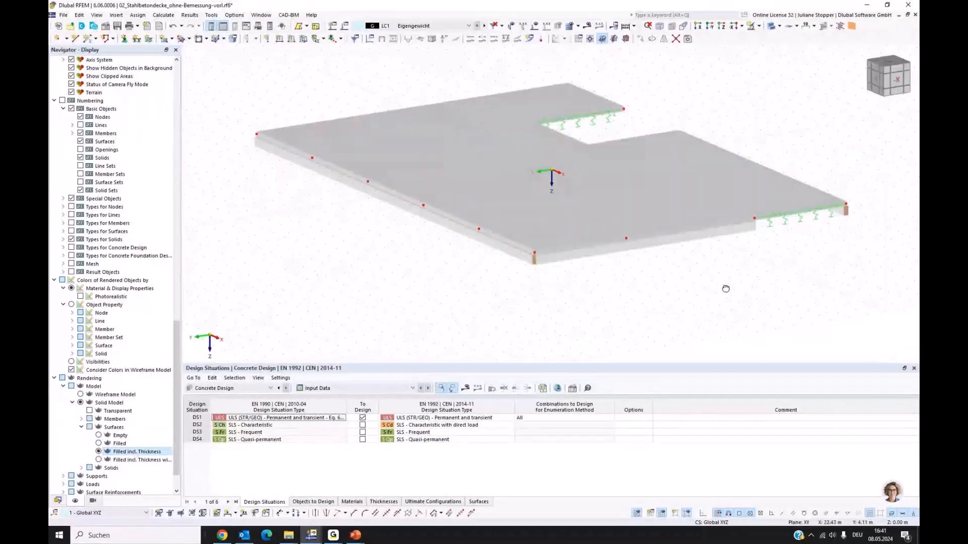
{"action": "scroll", "coordinate": [813, 227], "scroll_direction": "up", "scroll_amount": 2}
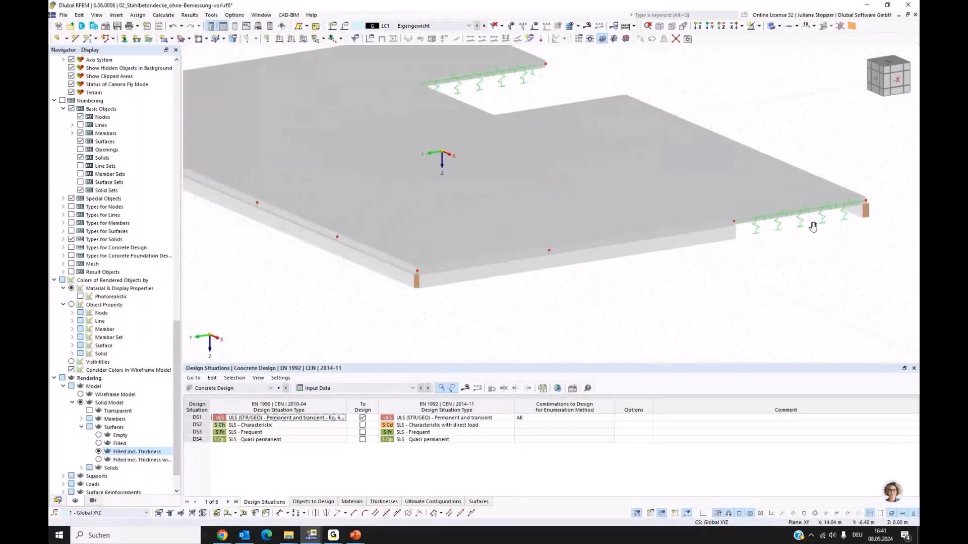
{"action": "scroll", "coordinate": [813, 226], "scroll_direction": "up", "scroll_amount": 4}
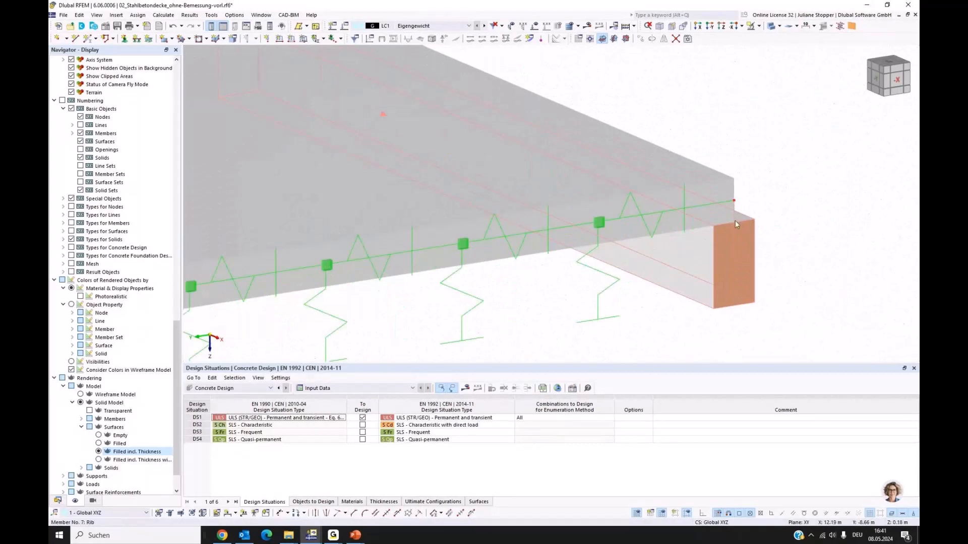
{"action": "scroll", "coordinate": [735, 220], "scroll_direction": "down", "scroll_amount": 3}
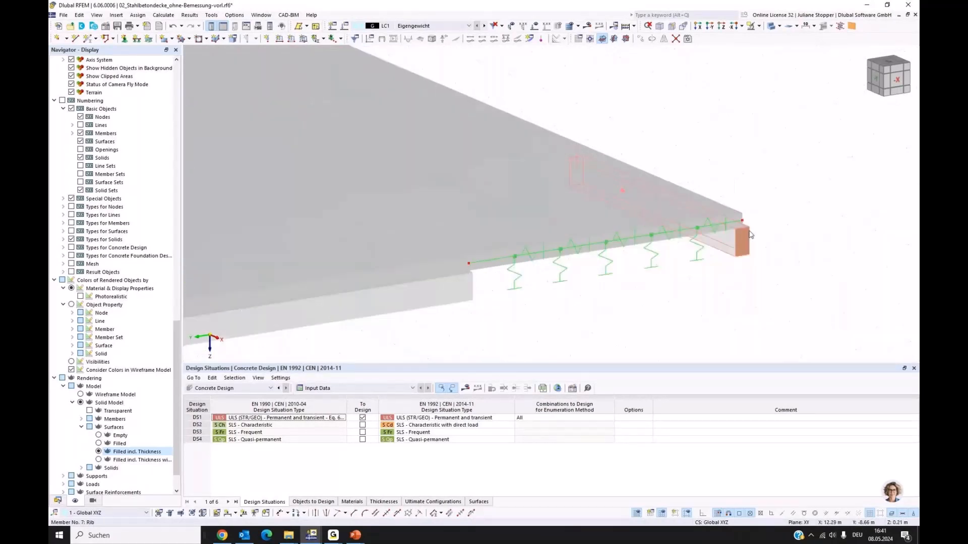
{"action": "key", "text": "F8"}
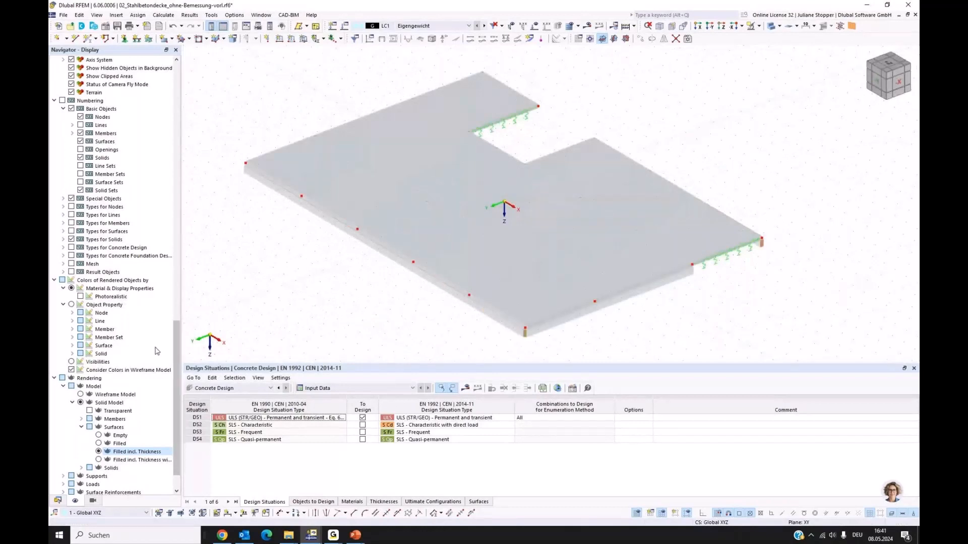
Turn on the Rib Section display for members and inspect the rib cross-sections along the slab edges.
{"action": "scroll", "coordinate": [158, 352], "scroll_direction": "up", "scroll_amount": 20}
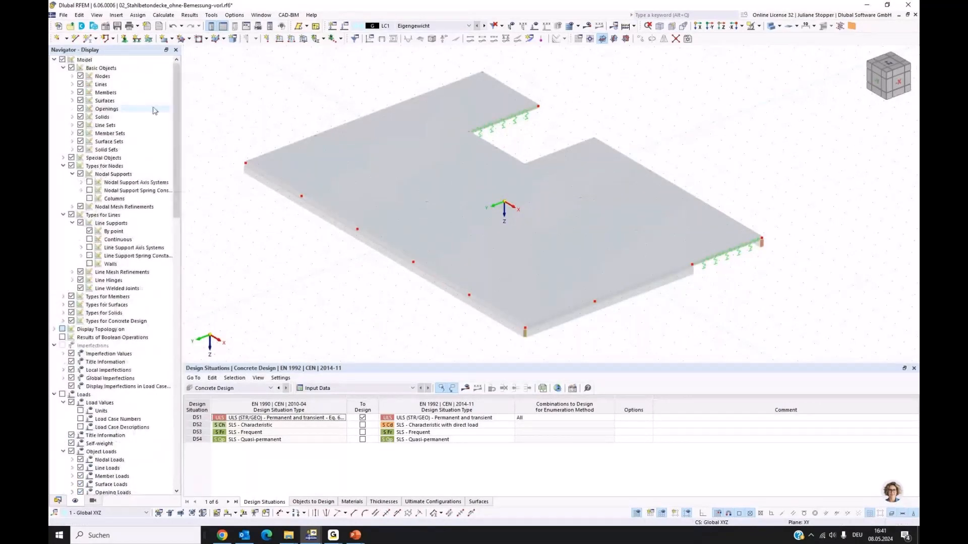
{"action": "left_click", "coordinate": [72, 93]}
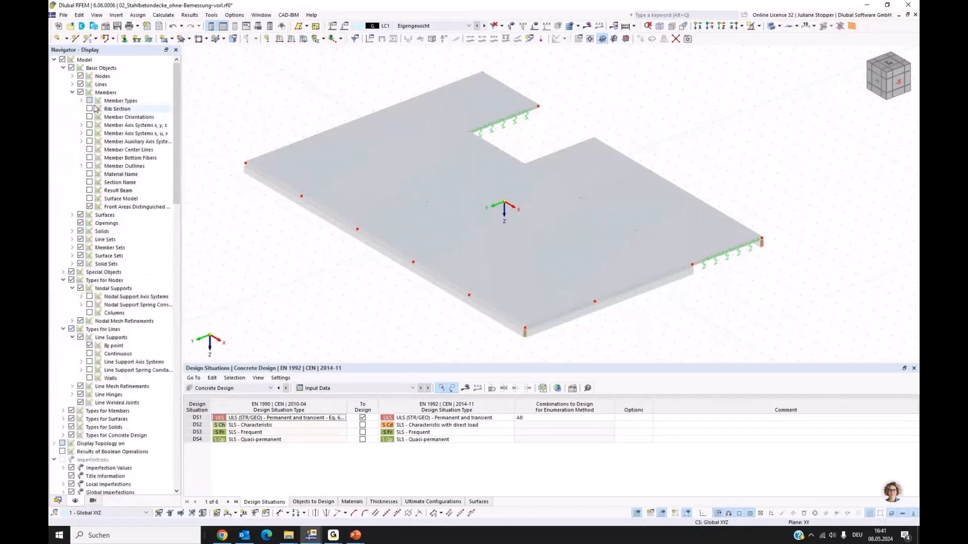
{"action": "left_click", "coordinate": [89, 111]}
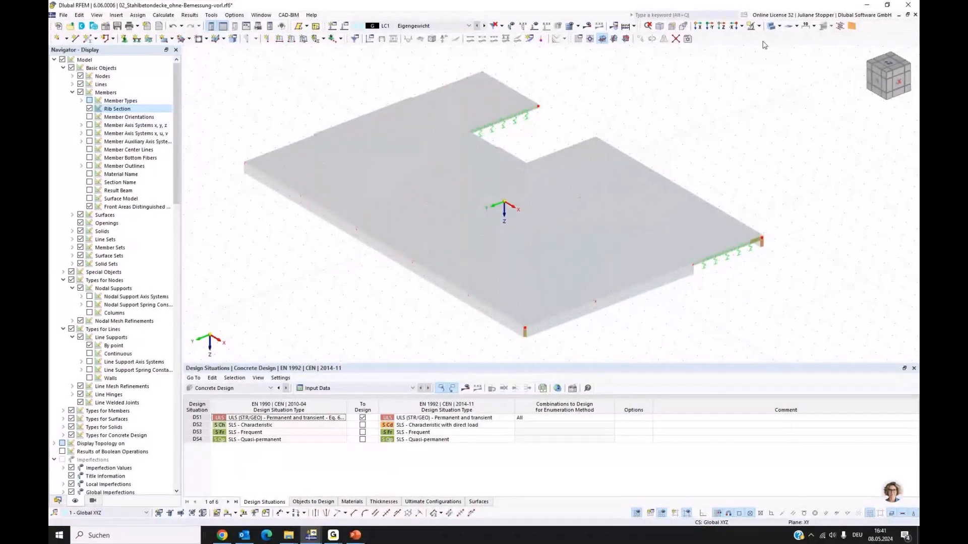
{"action": "scroll", "coordinate": [271, 169], "scroll_direction": "up", "scroll_amount": 5}
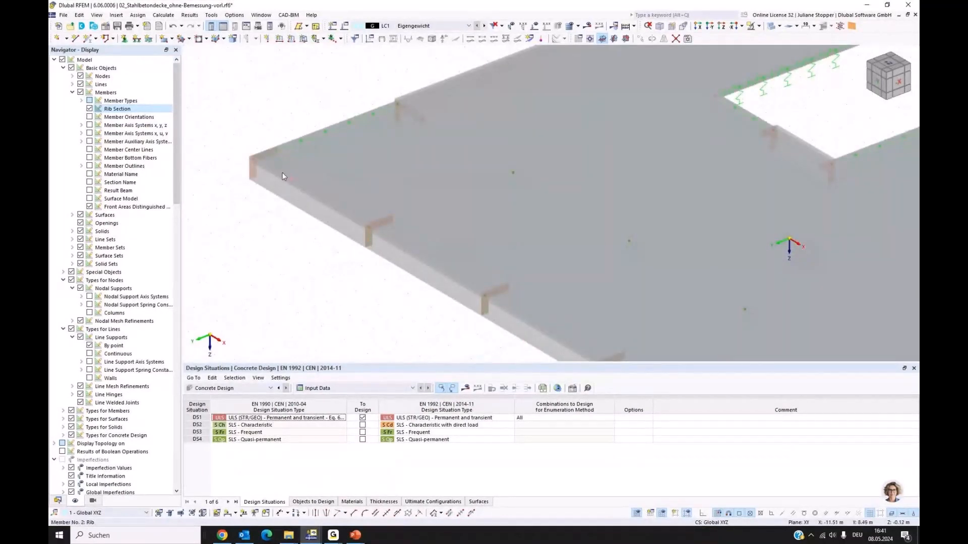
{"action": "scroll", "coordinate": [359, 204], "scroll_direction": "down", "scroll_amount": 1}
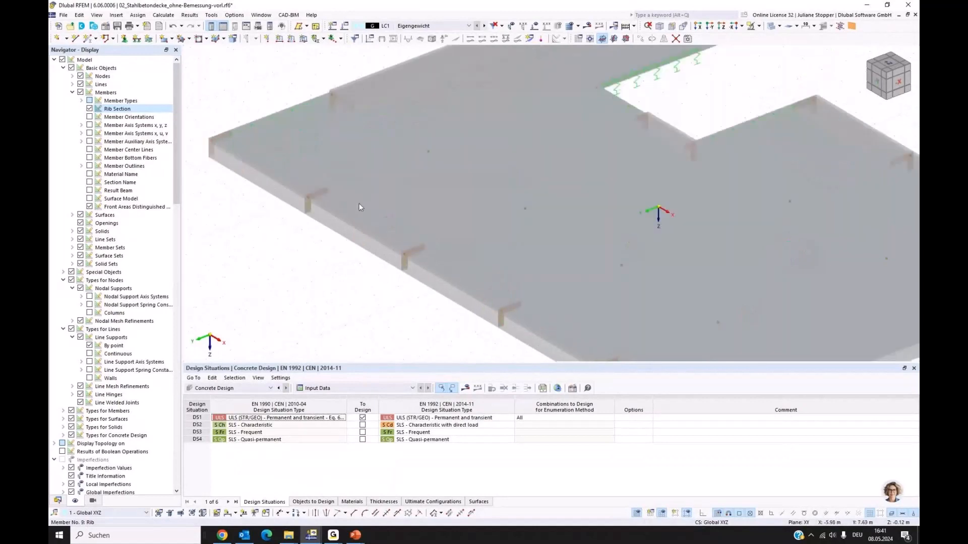
{"action": "middle_click_drag", "start_coordinate": [358, 87], "coordinate": [321, 225]}
{"action": "scroll", "coordinate": [312, 131], "scroll_direction": "down", "scroll_amount": 3}
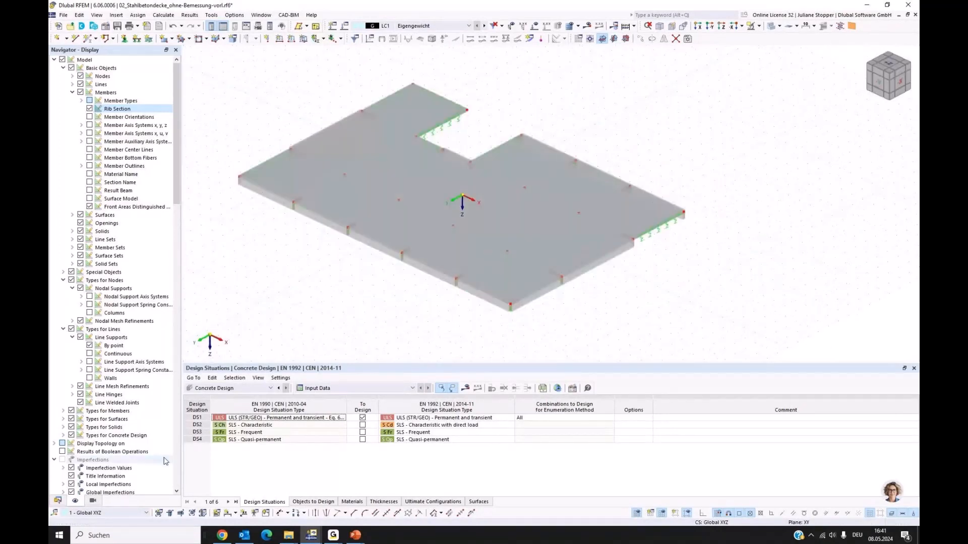
Open the properties of slab surface No. 1 and review its main data and concrete cover settings.
{"action": "left_click", "coordinate": [58, 501]}
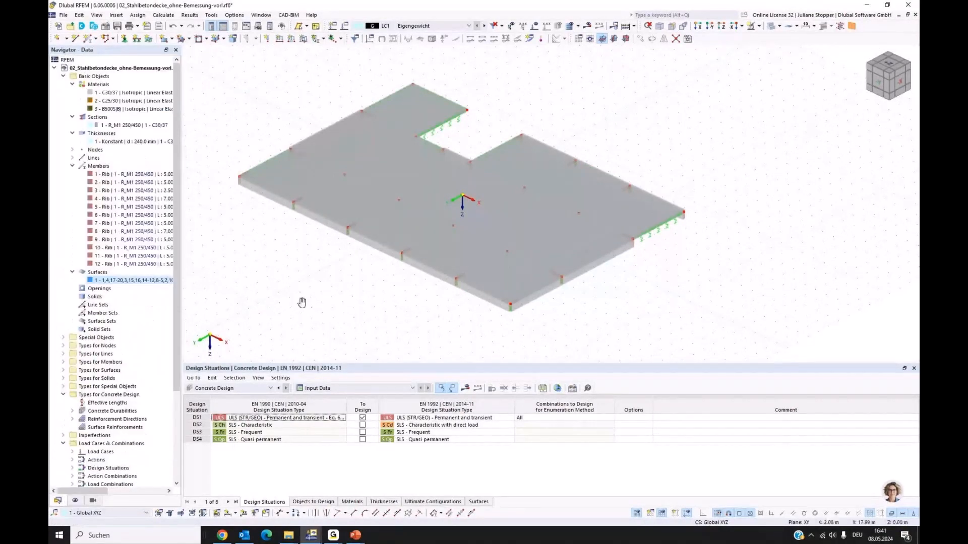
{"action": "middle_click_drag", "start_coordinate": [301, 302], "coordinate": [365, 285], "text": "ctrl"}
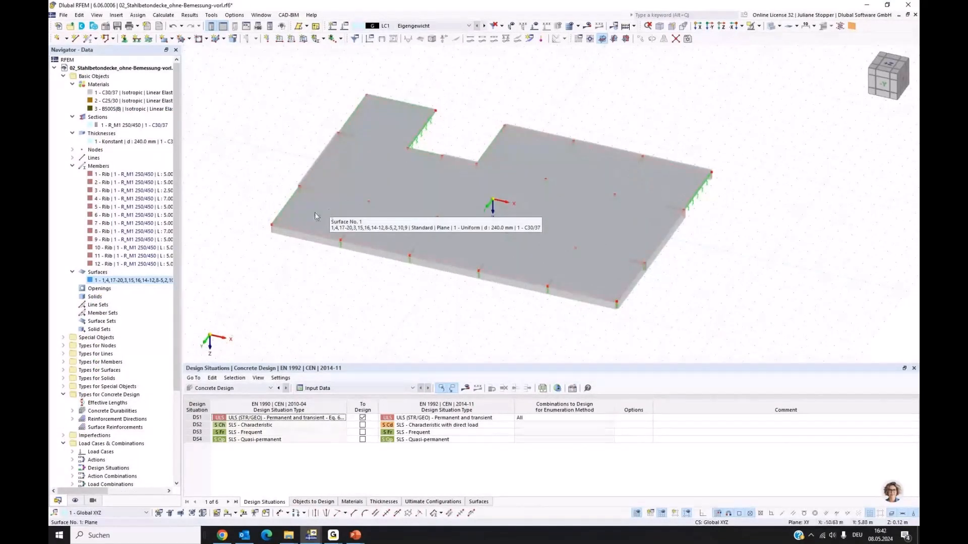
{"action": "double_click", "coordinate": [329, 212]}
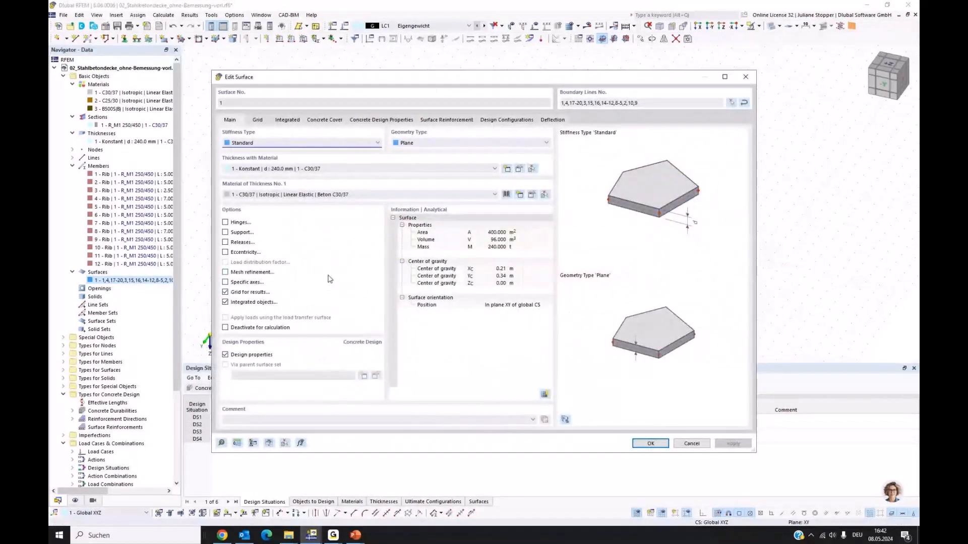
{"action": "left_click_drag", "start_coordinate": [308, 85], "coordinate": [443, 115]}
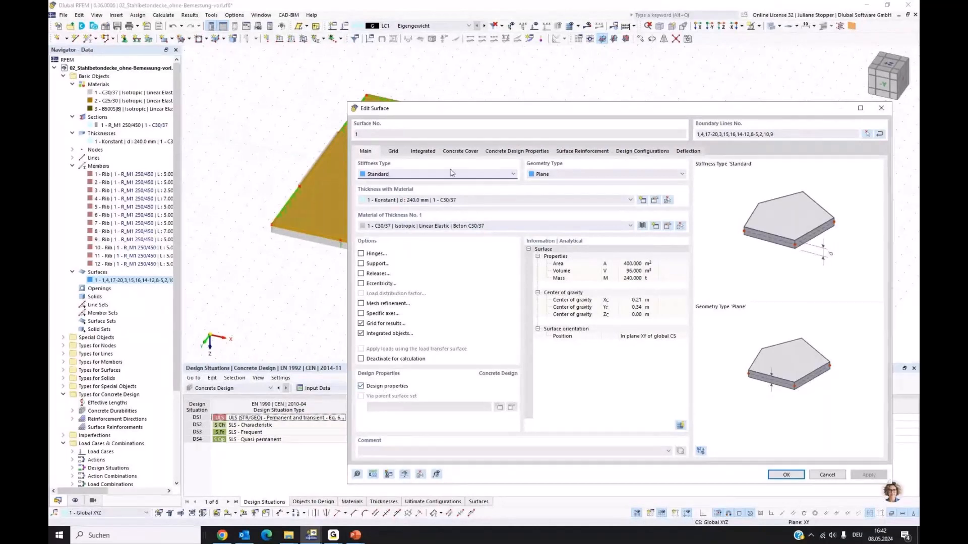
{"action": "left_click", "coordinate": [458, 152]}
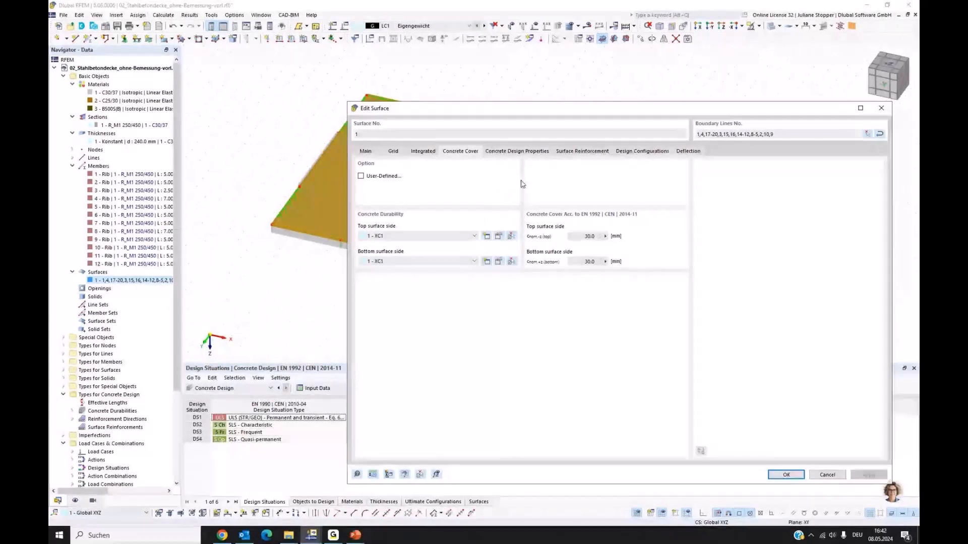
Check the reinforcement directions in surface No. 1's concrete design properties, moving the dialog clear of the slab.
{"action": "left_click", "coordinate": [509, 152]}
{"action": "left_click_drag", "start_coordinate": [562, 113], "coordinate": [516, 101]}
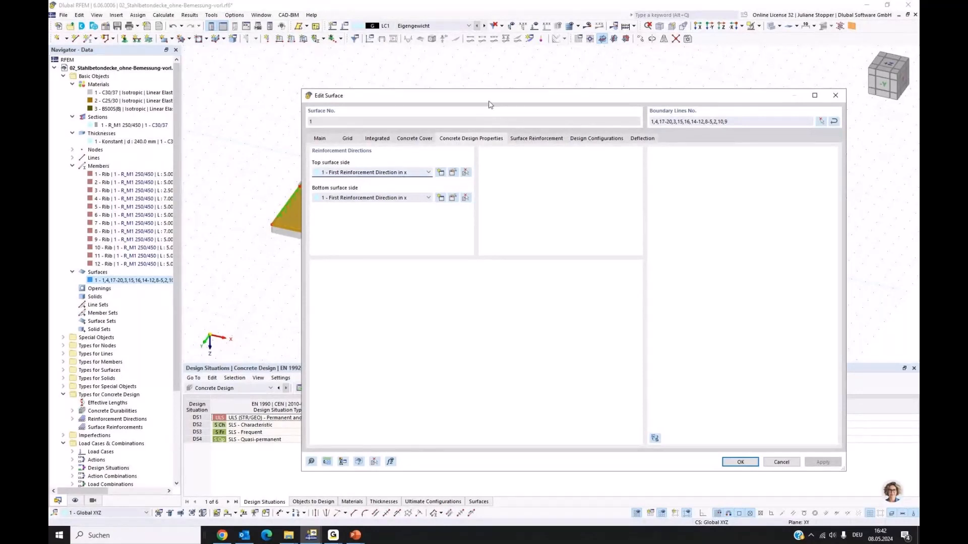
{"action": "left_click_drag", "start_coordinate": [494, 95], "coordinate": [476, 258]}
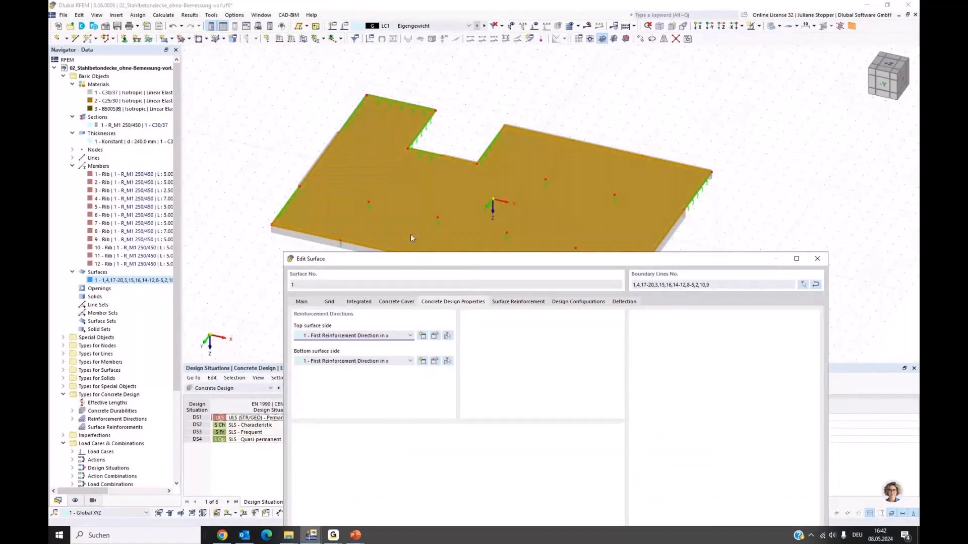
Start a new surface reinforcement in the surface reinforcement list of slab surface No. 1.
{"action": "left_click_drag", "start_coordinate": [469, 263], "coordinate": [481, 175]}
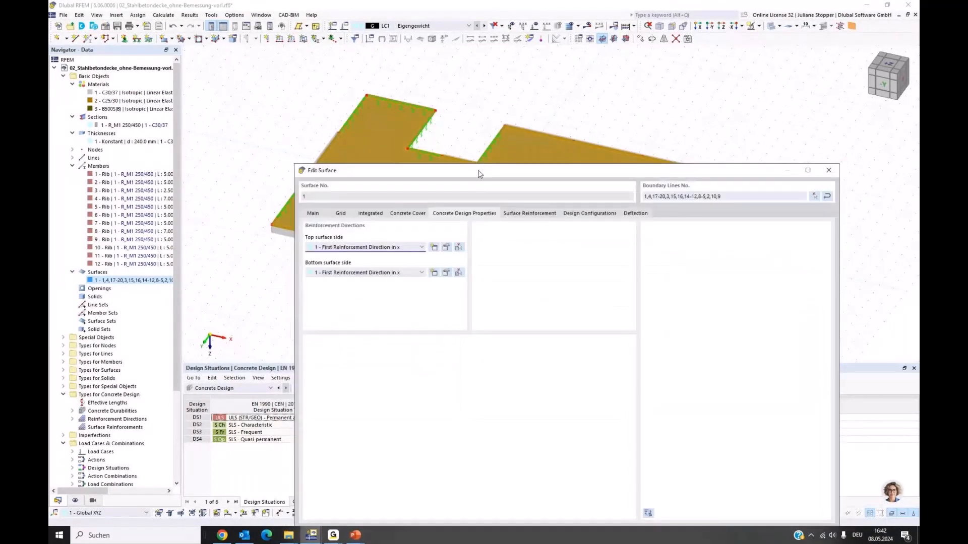
{"action": "left_click", "coordinate": [534, 214]}
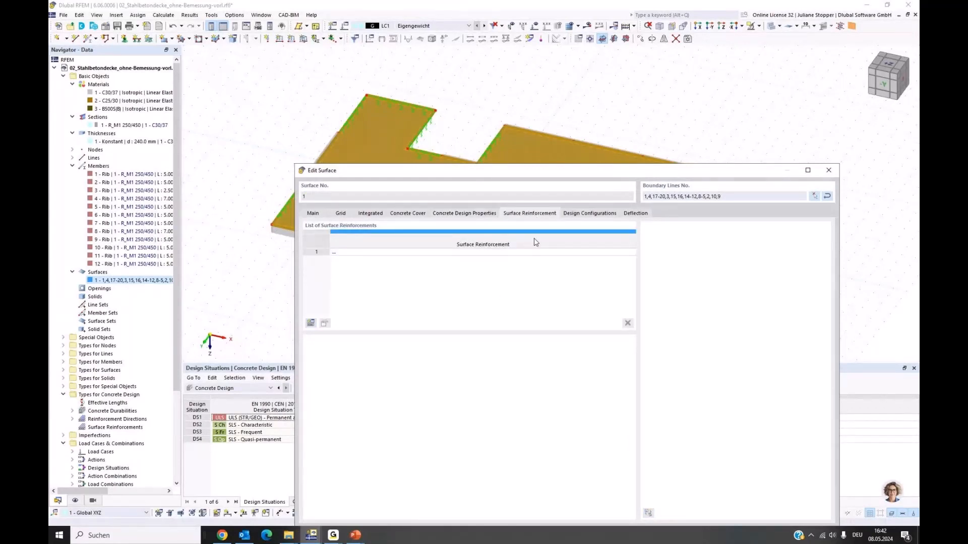
{"action": "left_click_drag", "start_coordinate": [545, 175], "coordinate": [541, 85]}
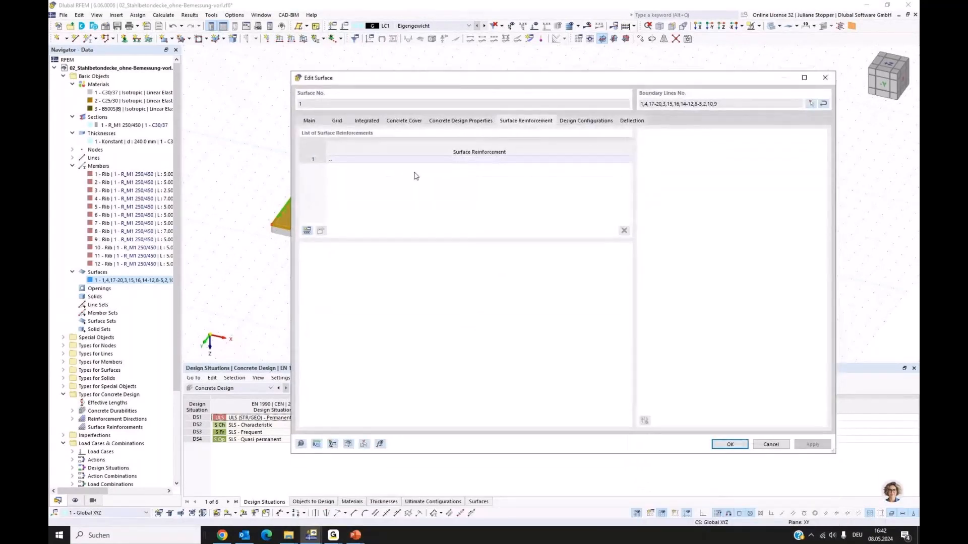
{"action": "right_click", "coordinate": [341, 162]}
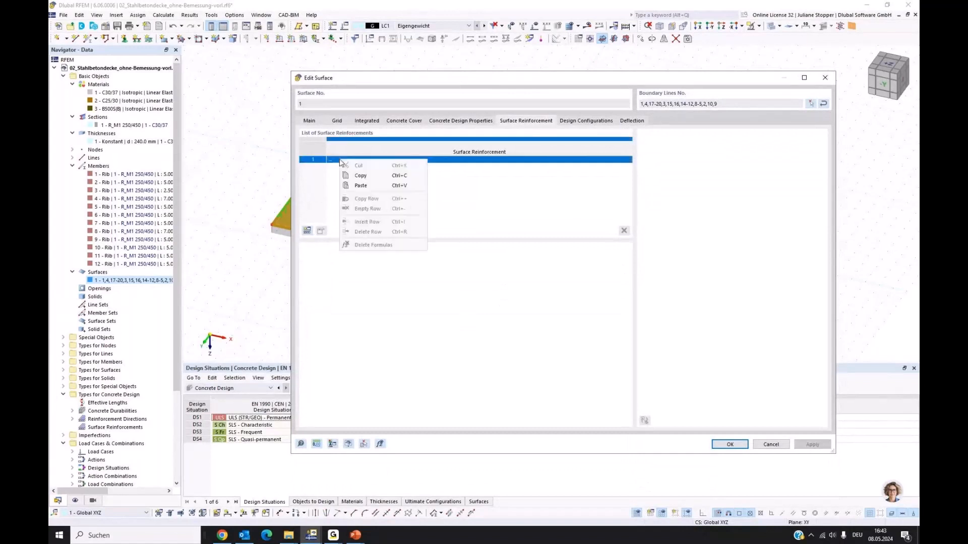
{"action": "left_click", "coordinate": [333, 161]}
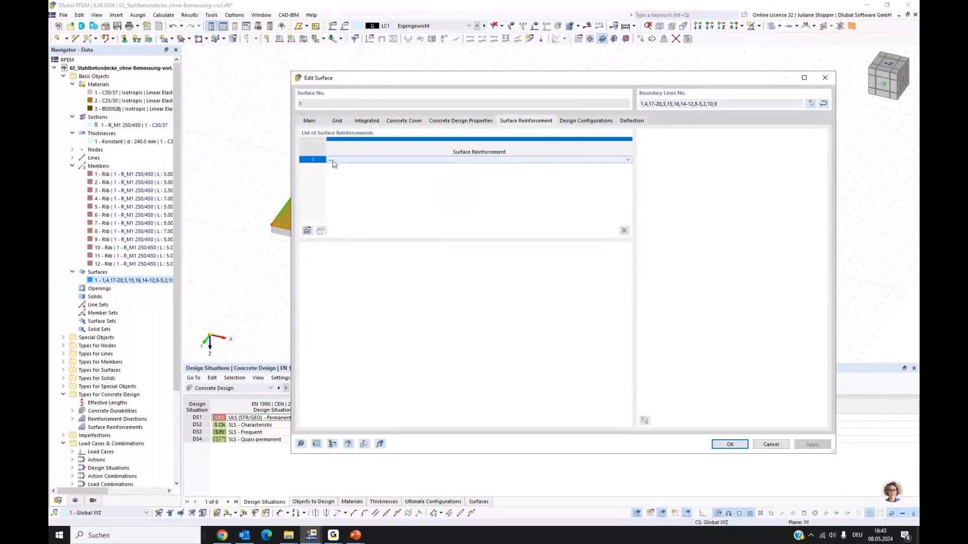
{"action": "left_click", "coordinate": [333, 161]}
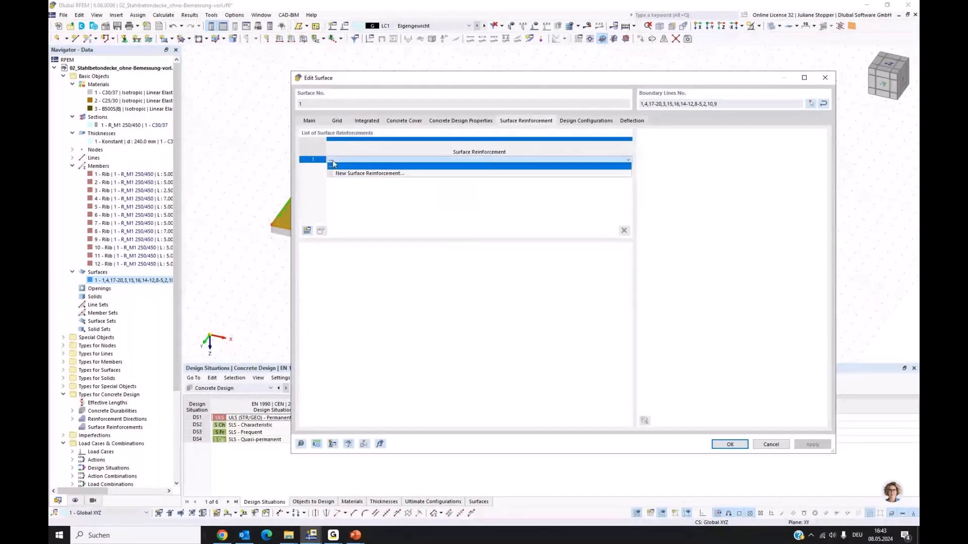
{"action": "left_click", "coordinate": [422, 226]}
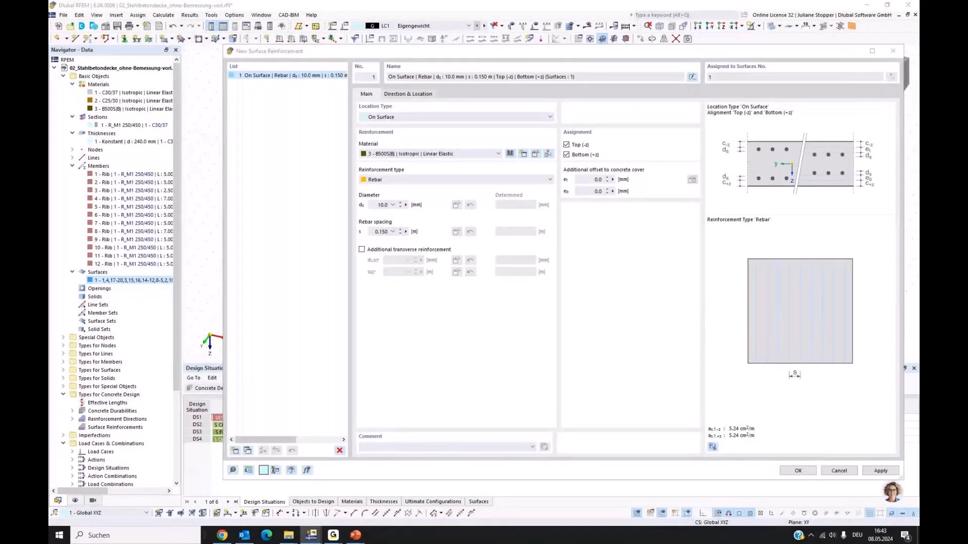
Keep the location type On Surface and set the main rebar diameter to 8 mm.
{"action": "left_click", "coordinate": [405, 119]}
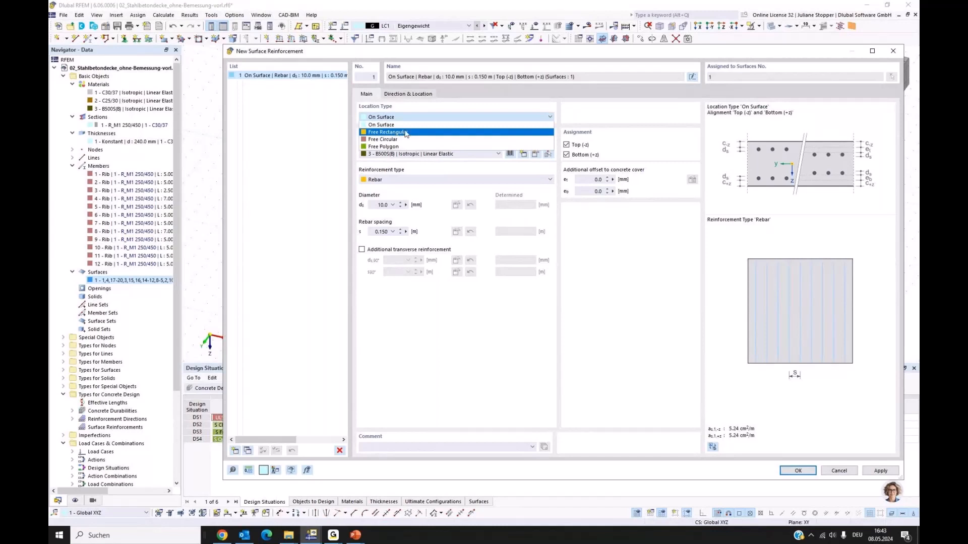
{"action": "left_click", "coordinate": [396, 128]}
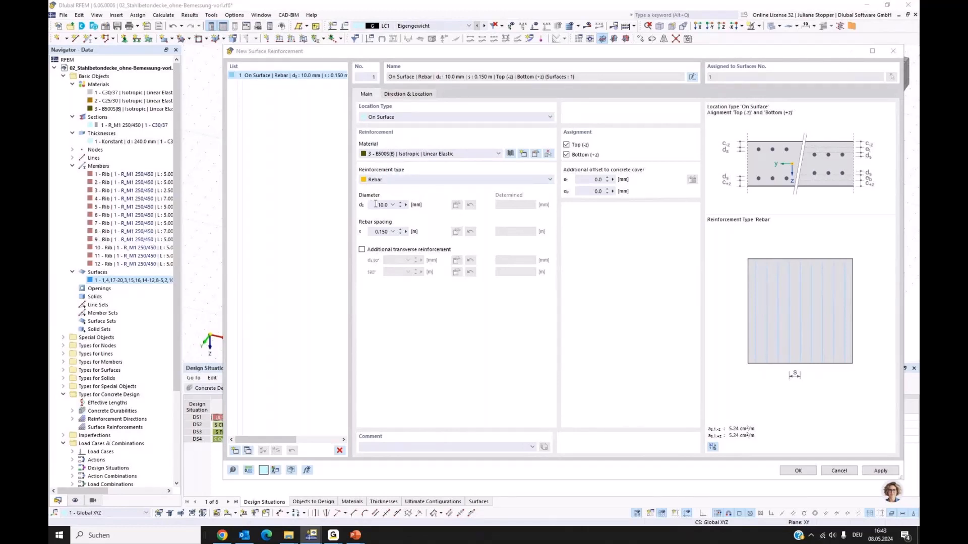
{"action": "left_click_drag", "start_coordinate": [378, 205], "coordinate": [384, 204]}
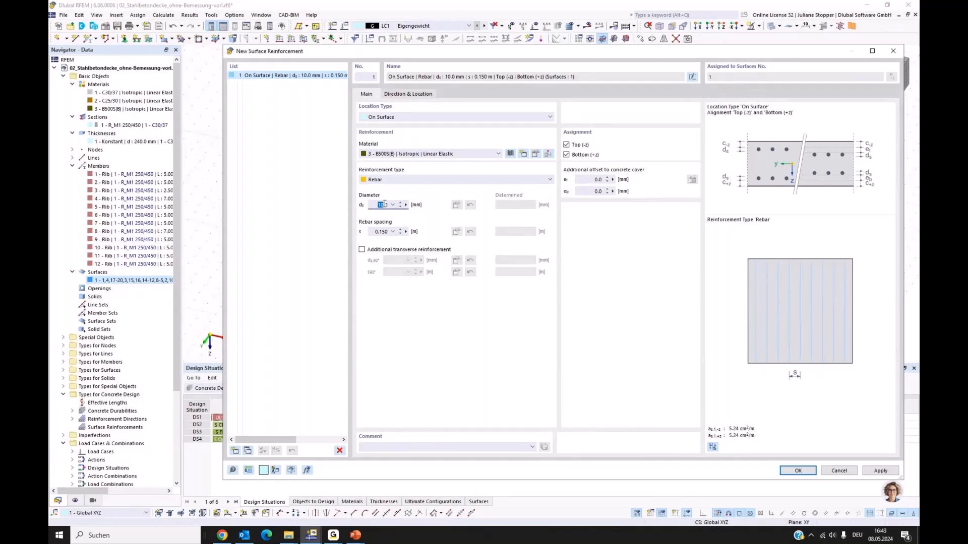
{"action": "type", "text": "8"}
{"action": "left_click", "coordinate": [384, 232]}
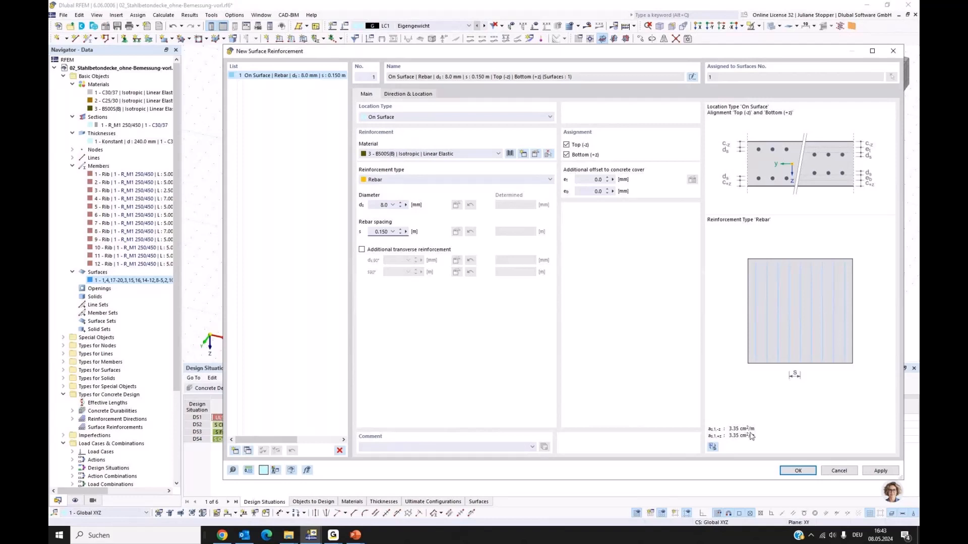
Enable additional transverse reinforcement and set its diameter to 8 mm.
{"action": "left_click", "coordinate": [362, 250]}
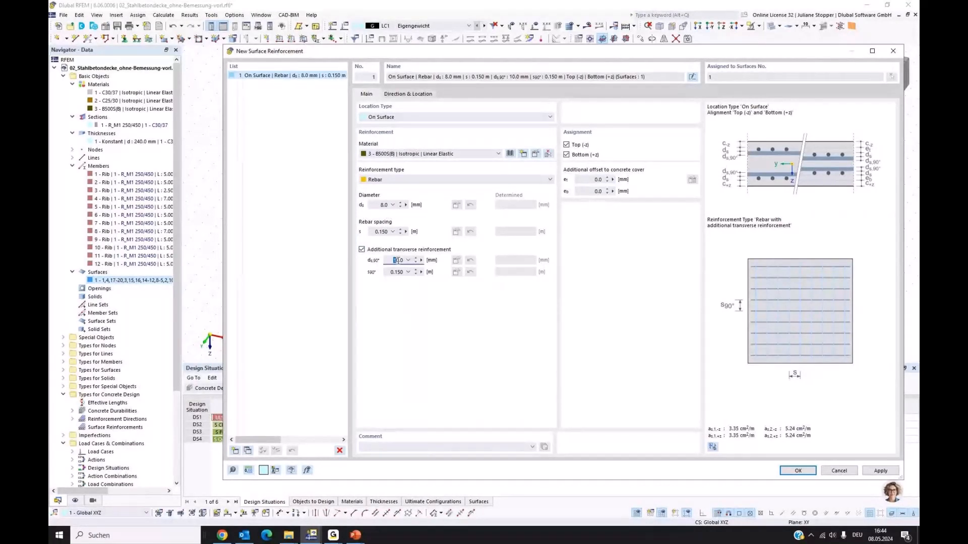
{"action": "left_click_drag", "start_coordinate": [397, 260], "coordinate": [399, 261]}
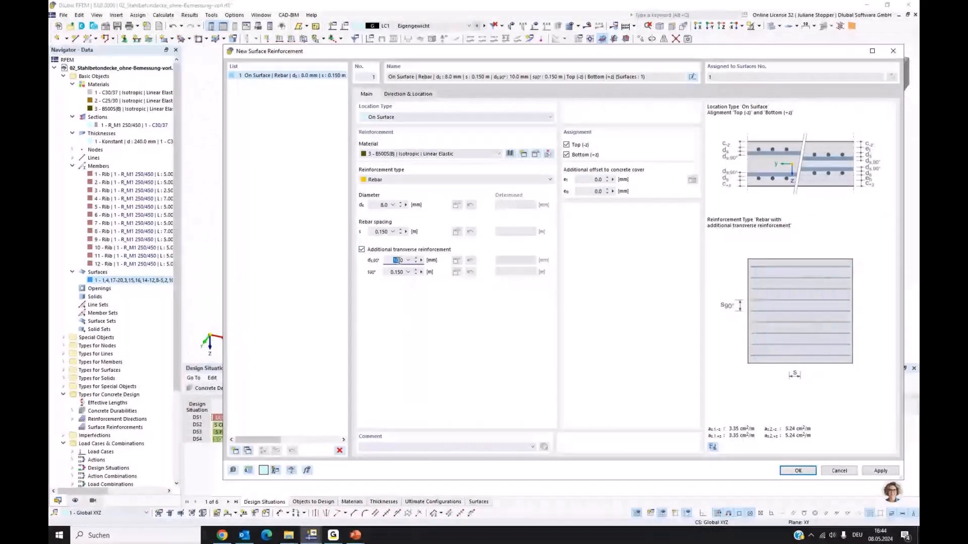
{"action": "type", "text": "8"}
{"action": "key", "text": "Tab"}
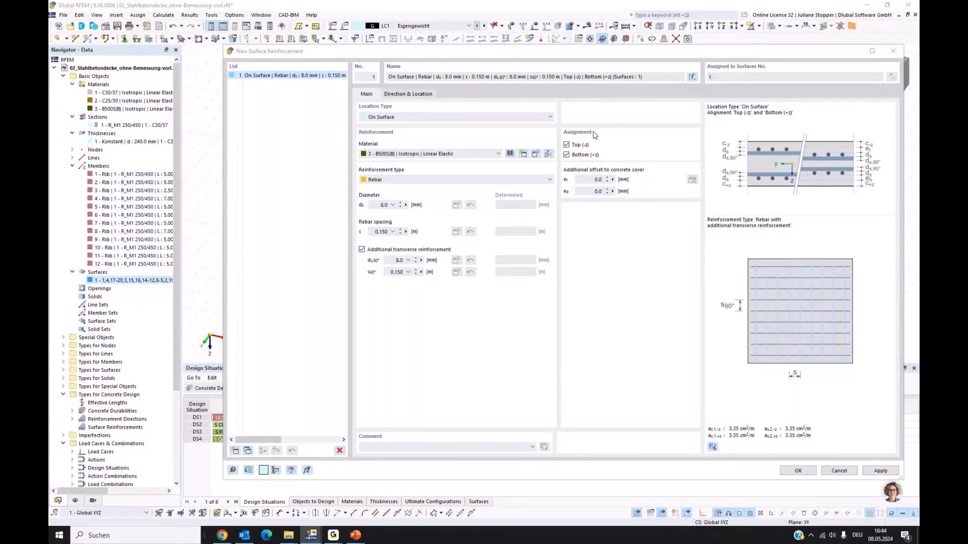
Assign the 8 mm surface reinforcement to the top (-z) side only and apply it.
{"action": "left_click", "coordinate": [566, 144]}
{"action": "left_click", "coordinate": [566, 145]}
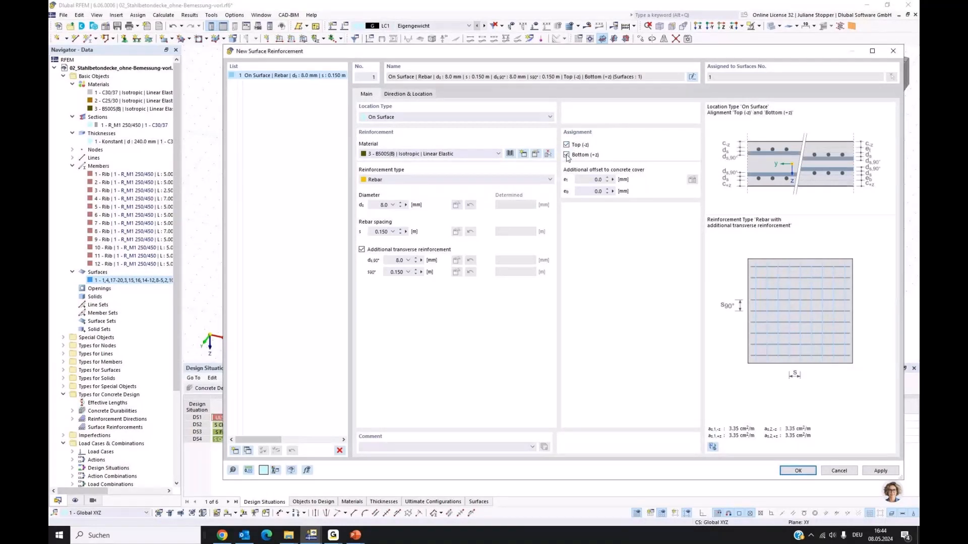
{"action": "left_click", "coordinate": [566, 155]}
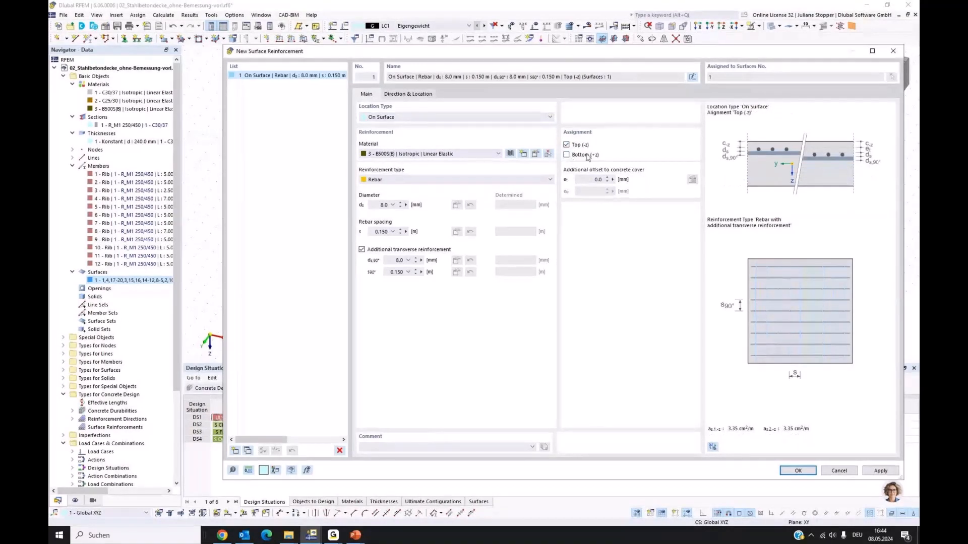
{"action": "left_click", "coordinate": [878, 471]}
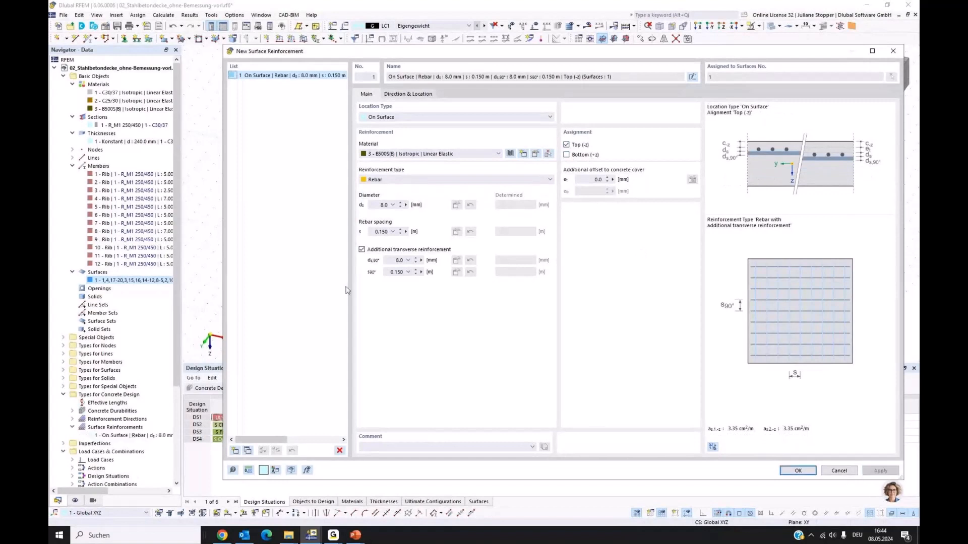
Copy the top surface reinforcement and assign the copy to the bottom (+z) side only.
{"action": "left_click", "coordinate": [248, 450]}
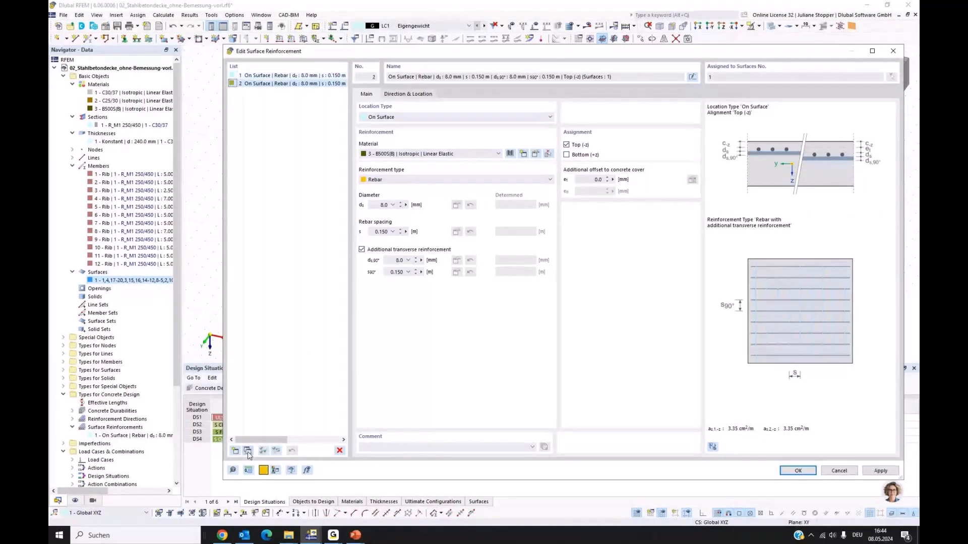
{"action": "left_click", "coordinate": [566, 145]}
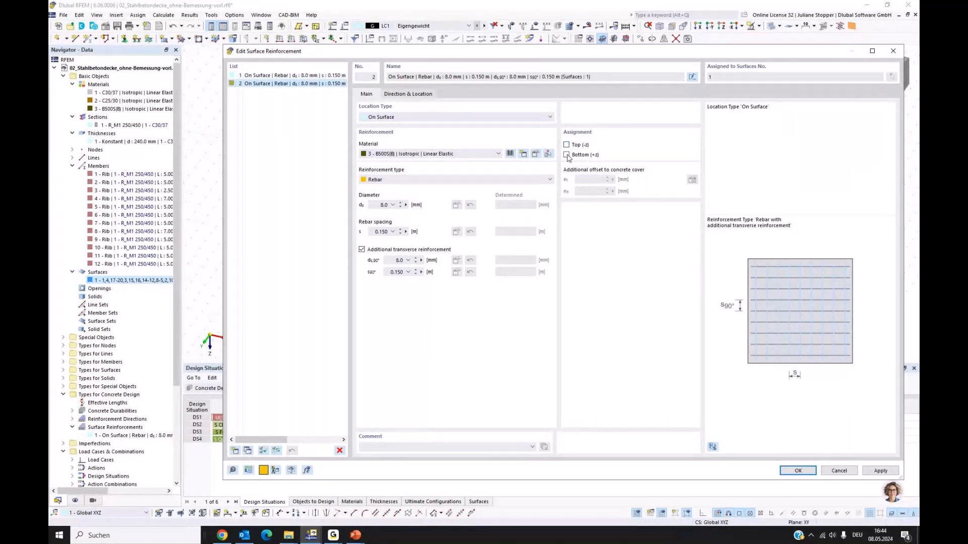
{"action": "left_click", "coordinate": [566, 155]}
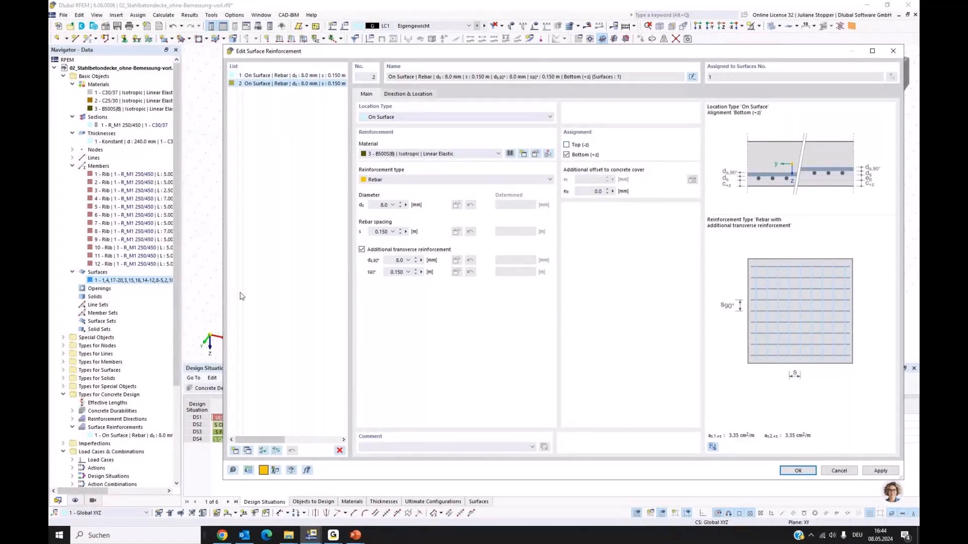
Set the bottom reinforcement's main and transverse rebar diameters to 10 mm and accept the surface reinforcements.
{"action": "left_click", "coordinate": [384, 206]}
{"action": "left_click", "coordinate": [396, 260]}
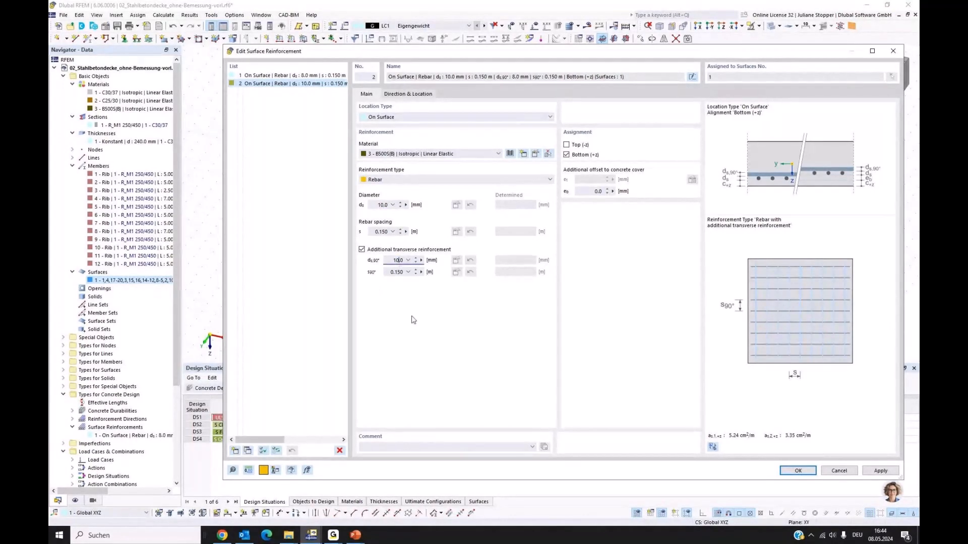
{"action": "left_click", "coordinate": [396, 272]}
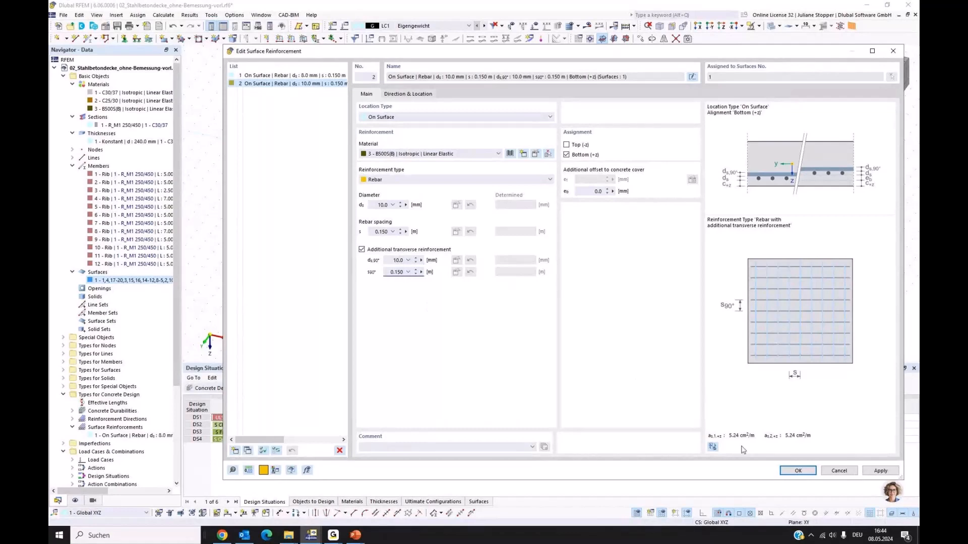
{"action": "left_click", "coordinate": [796, 475]}
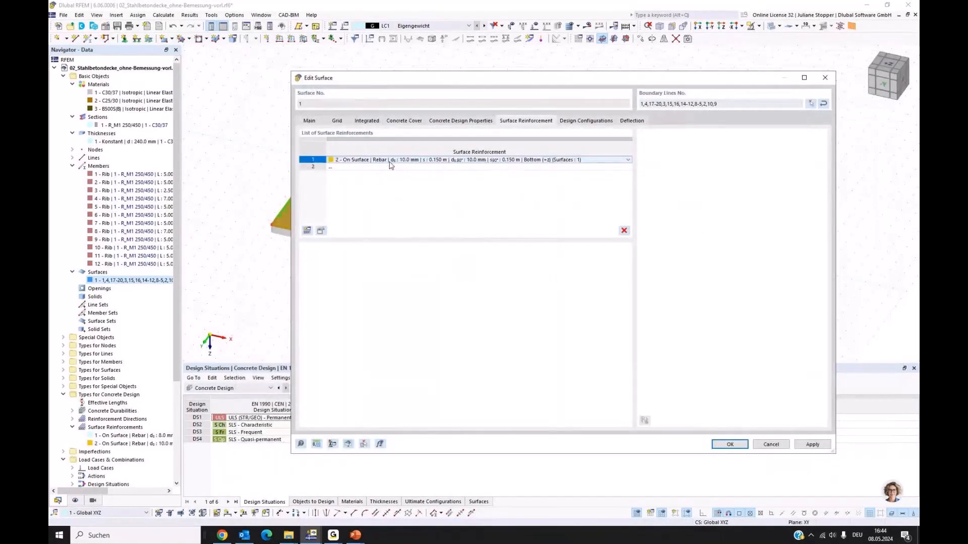
Assign the 8 mm top reinforcement and the 10 mm bottom reinforcement to surface No. 1 as two list entries and apply.
{"action": "left_click", "coordinate": [577, 160]}
{"action": "left_click", "coordinate": [571, 166]}
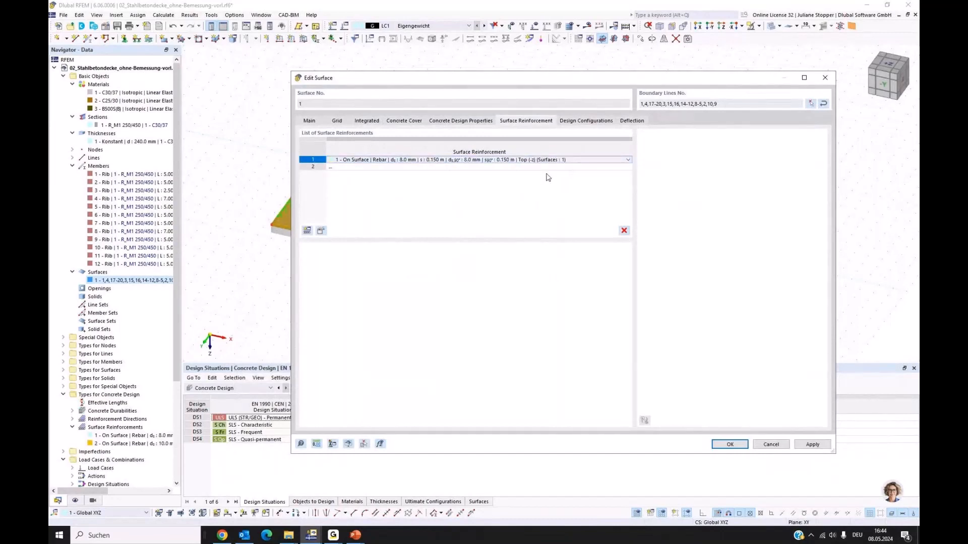
{"action": "left_click", "coordinate": [564, 167]}
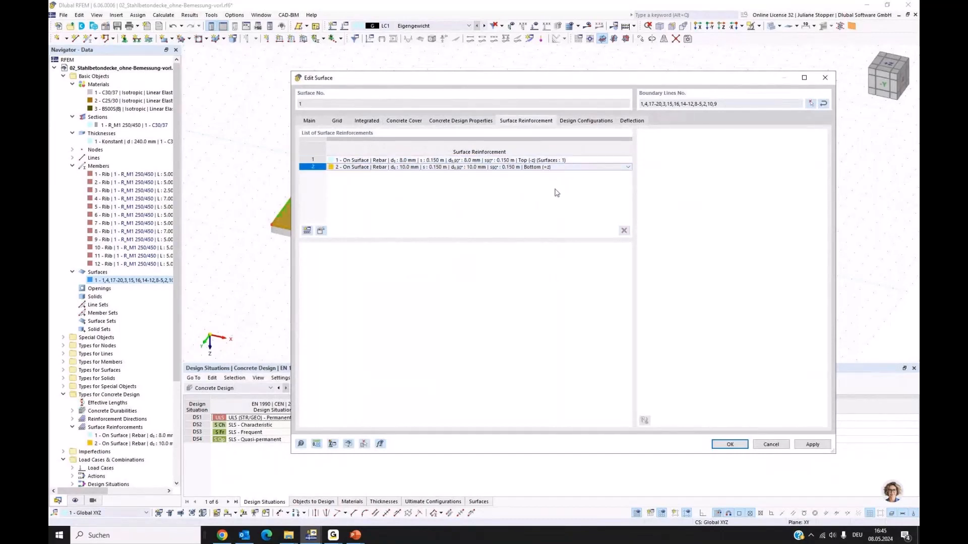
{"action": "left_click", "coordinate": [569, 191]}
{"action": "left_click", "coordinate": [581, 170]}
{"action": "left_click", "coordinate": [438, 170]}
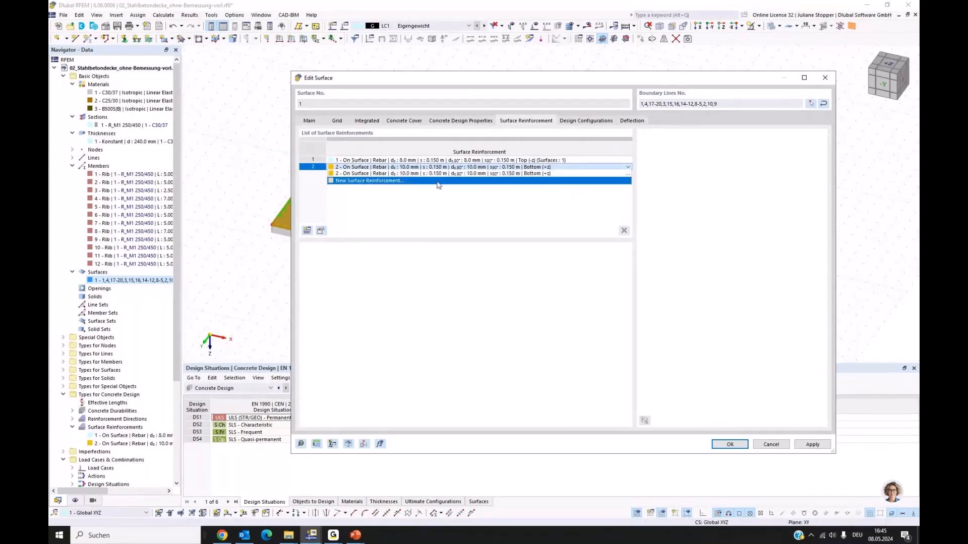
{"action": "left_click", "coordinate": [438, 173]}
{"action": "left_click", "coordinate": [812, 444]}
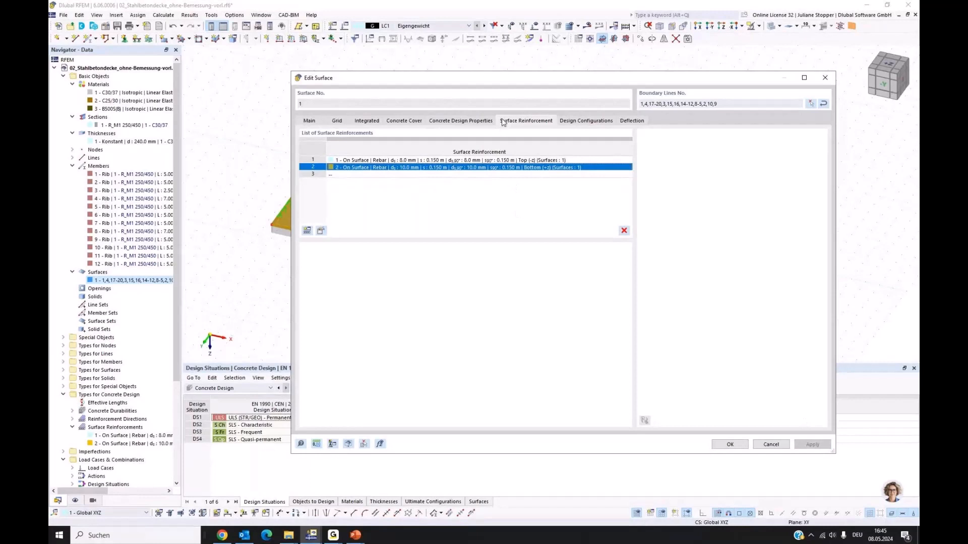
Review the Default ultimate configuration assigned to surface No. 1 and close the surface properties.
{"action": "left_click", "coordinate": [565, 122]}
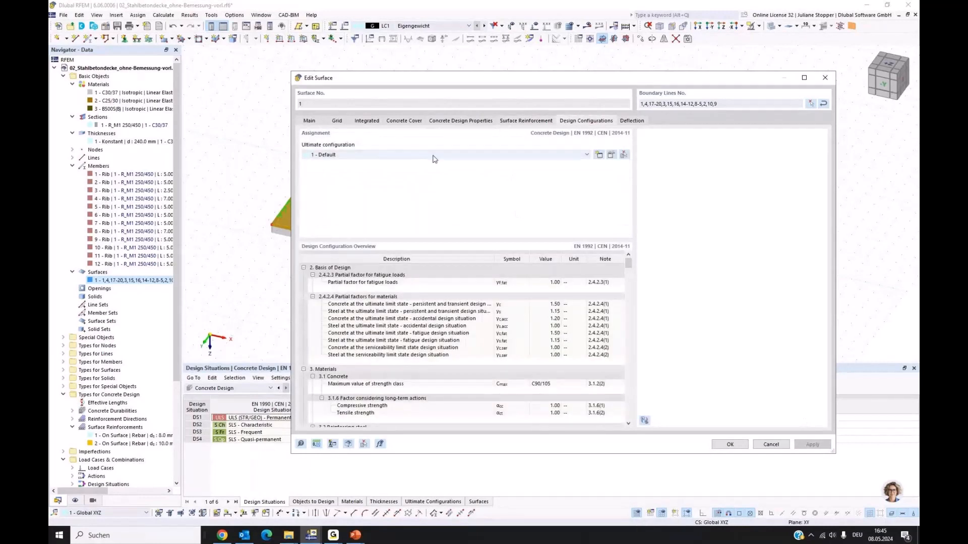
{"action": "left_click", "coordinate": [612, 156]}
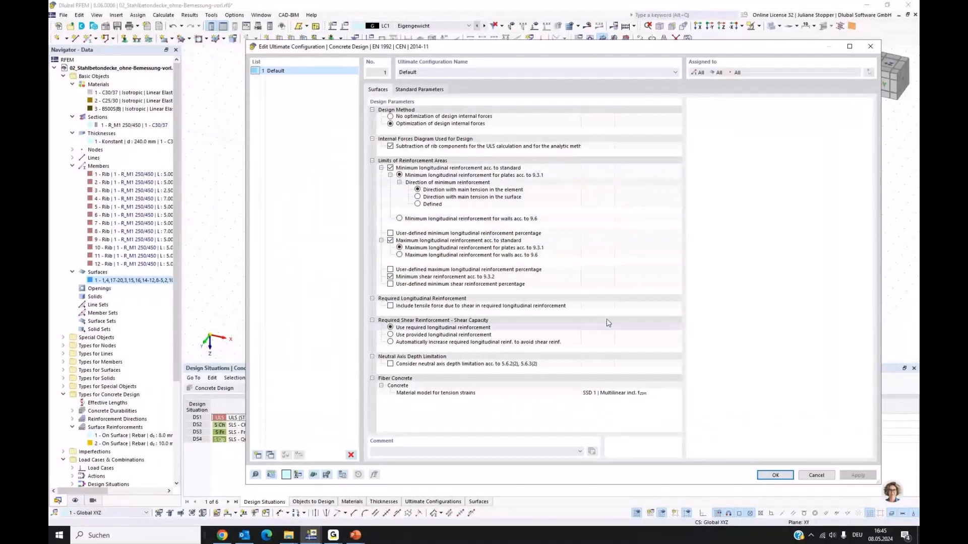
{"action": "left_click", "coordinate": [775, 475]}
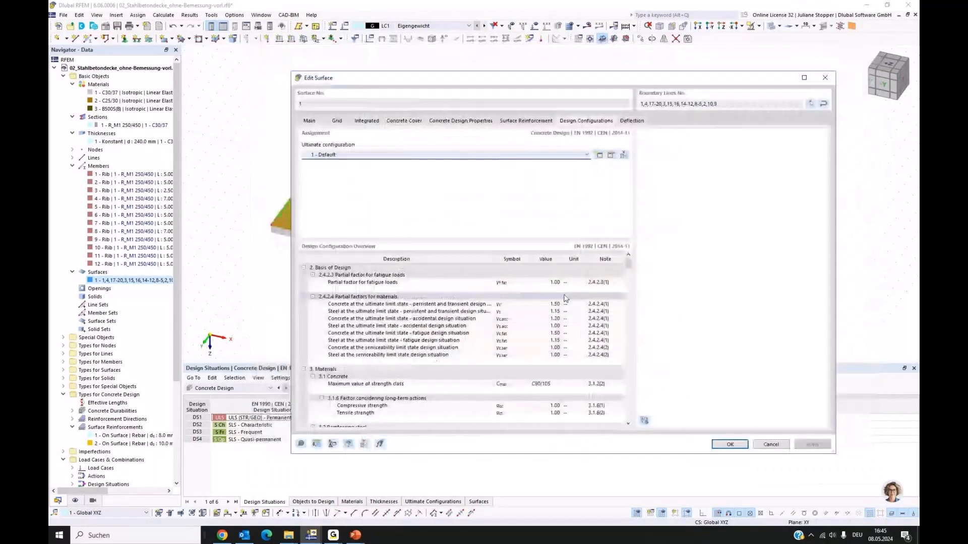
{"action": "left_click", "coordinate": [730, 445]}
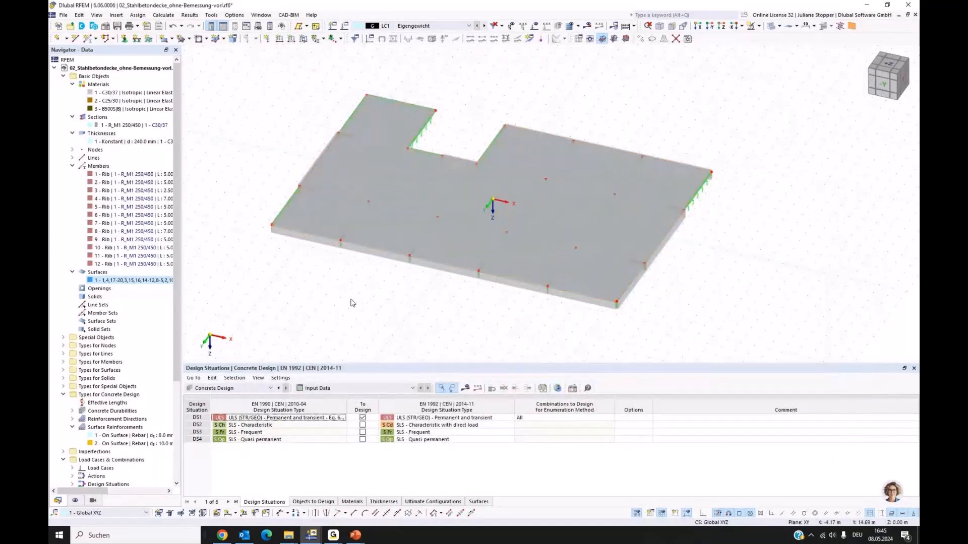
Display the on-surface longitudinal reinforcement in the slab graphic and show the model in transparent mode.
{"action": "left_click", "coordinate": [74, 501]}
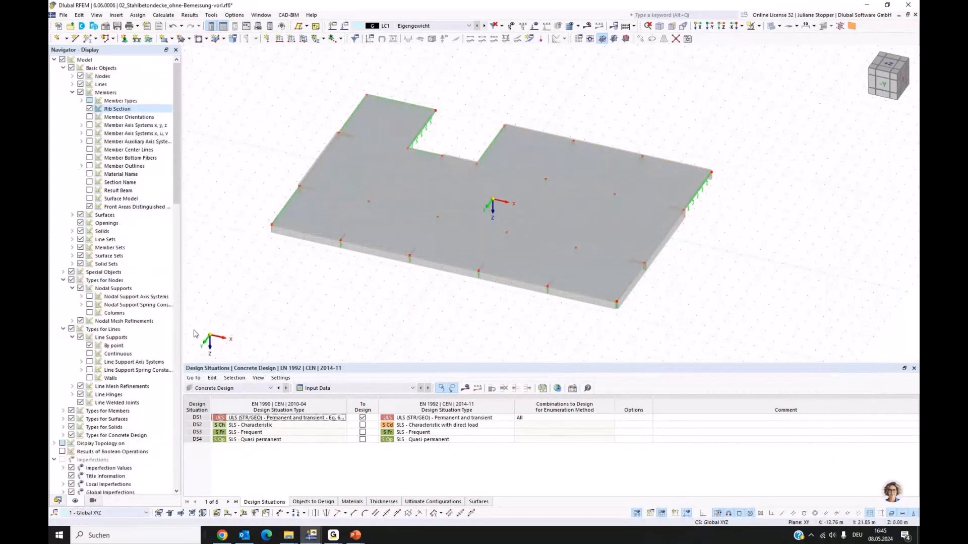
{"action": "scroll", "coordinate": [92, 362], "scroll_direction": "down", "scroll_amount": 3}
{"action": "scroll", "coordinate": [92, 364], "scroll_direction": "down", "scroll_amount": 2}
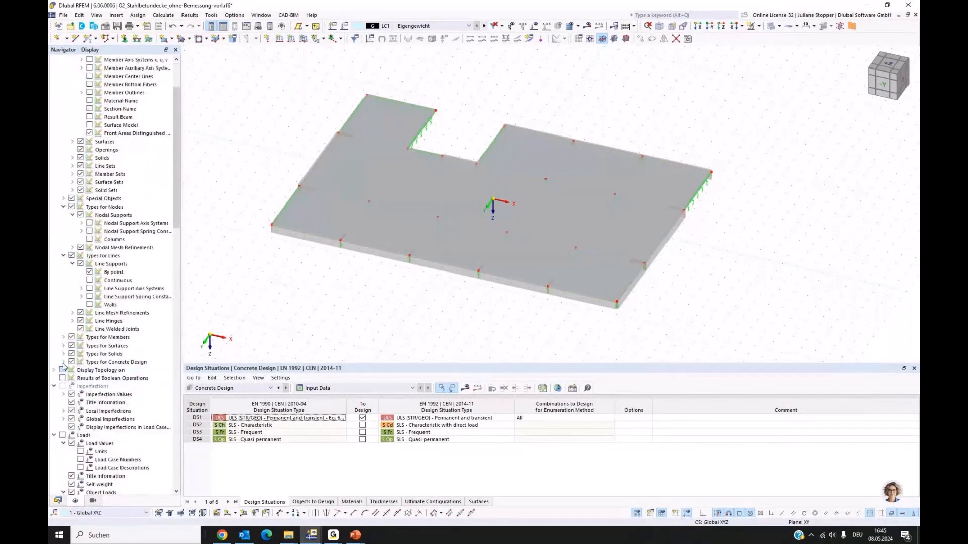
{"action": "left_click", "coordinate": [63, 362]}
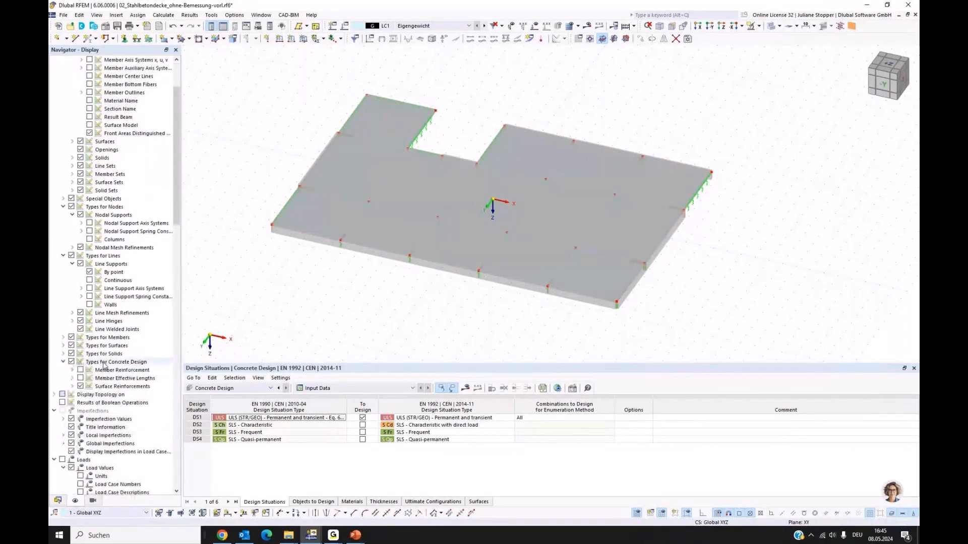
{"action": "left_click", "coordinate": [72, 387]}
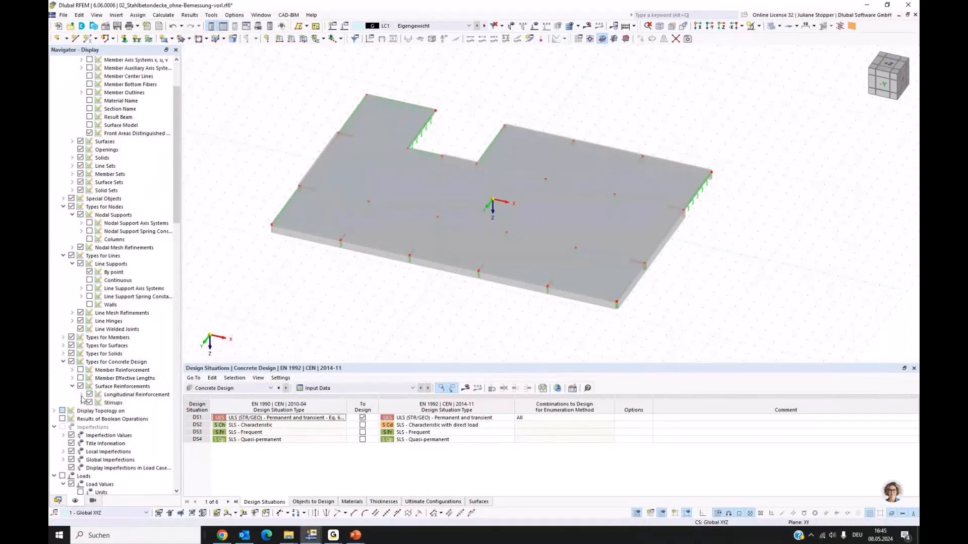
{"action": "left_click", "coordinate": [81, 395]}
{"action": "left_click", "coordinate": [98, 444]}
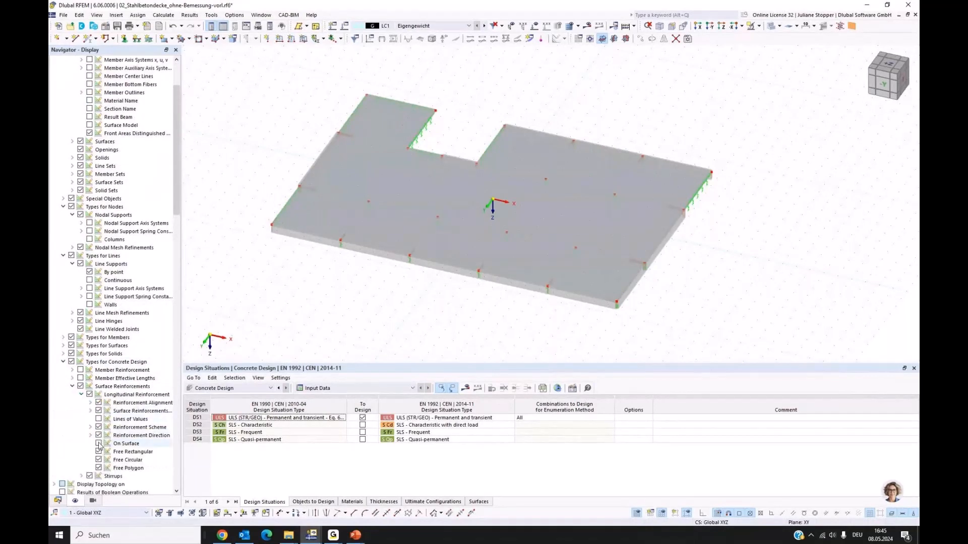
{"action": "left_click", "coordinate": [775, 29]}
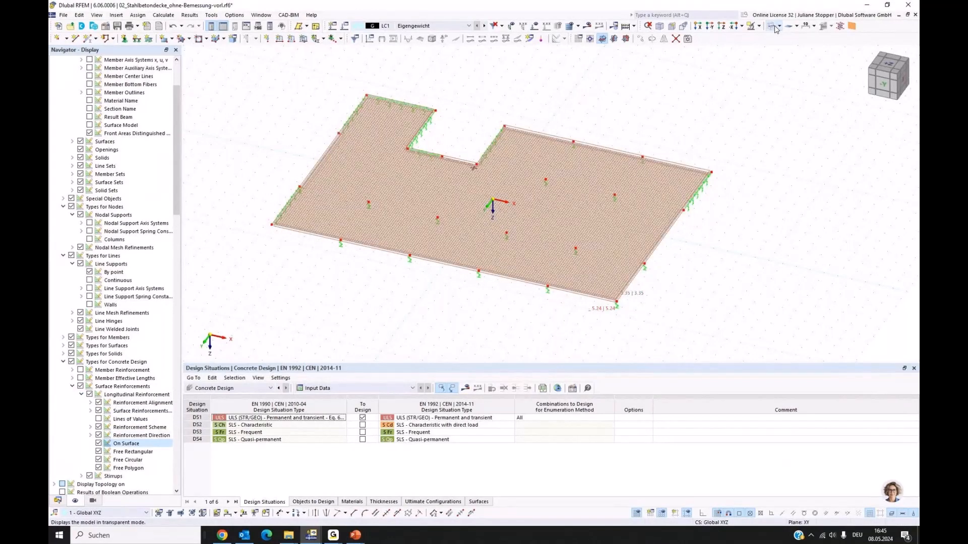
{"action": "scroll", "coordinate": [366, 248], "scroll_direction": "up", "scroll_amount": 1}
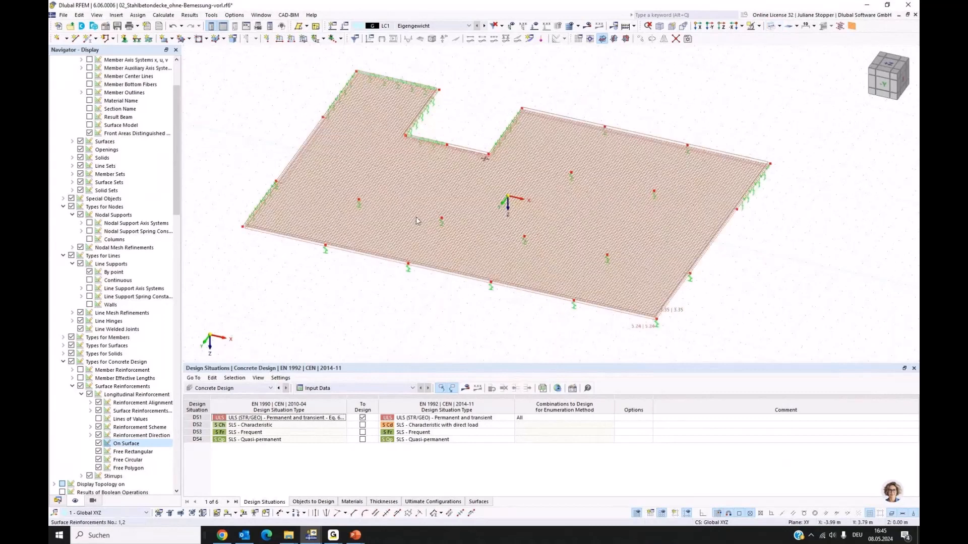
Display the loads on the slab for LC1 Eigengewicht and for LC2 Nutzlast.
{"action": "left_click", "coordinate": [57, 501]}
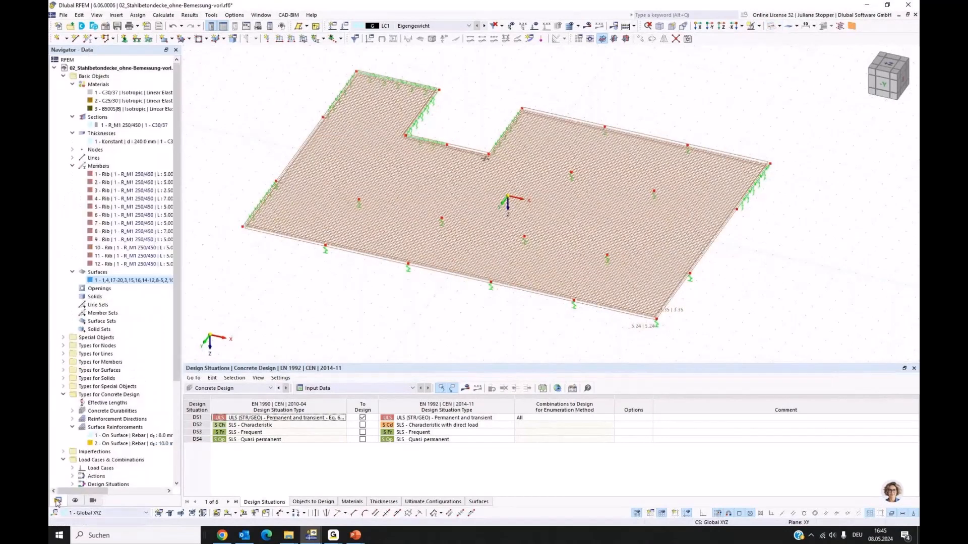
{"action": "left_click", "coordinate": [534, 25]}
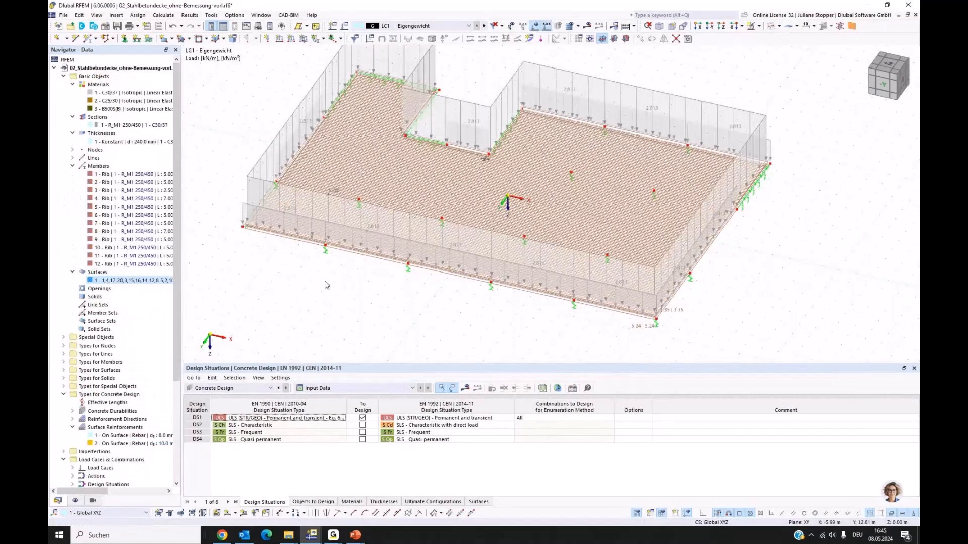
{"action": "scroll", "coordinate": [302, 284], "scroll_direction": "down", "scroll_amount": 2}
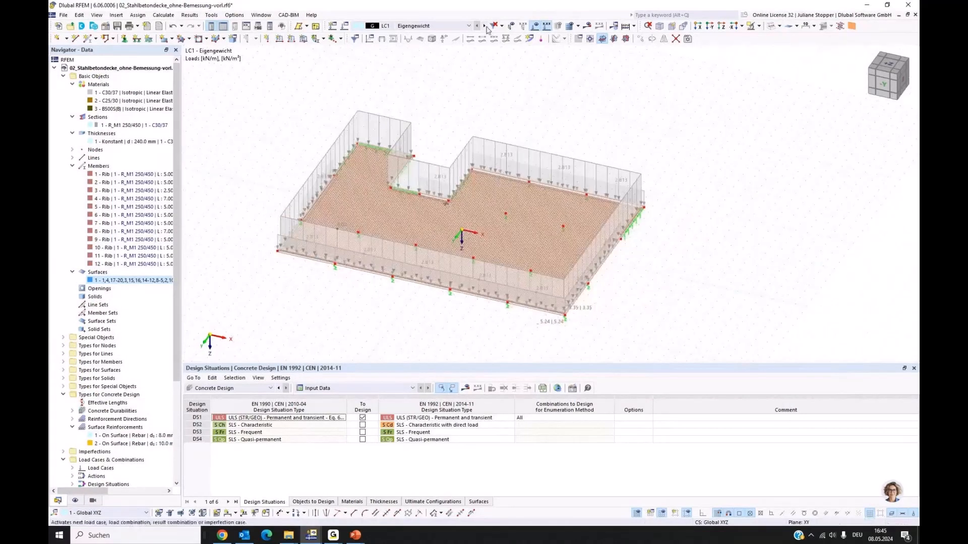
{"action": "left_click", "coordinate": [486, 28]}
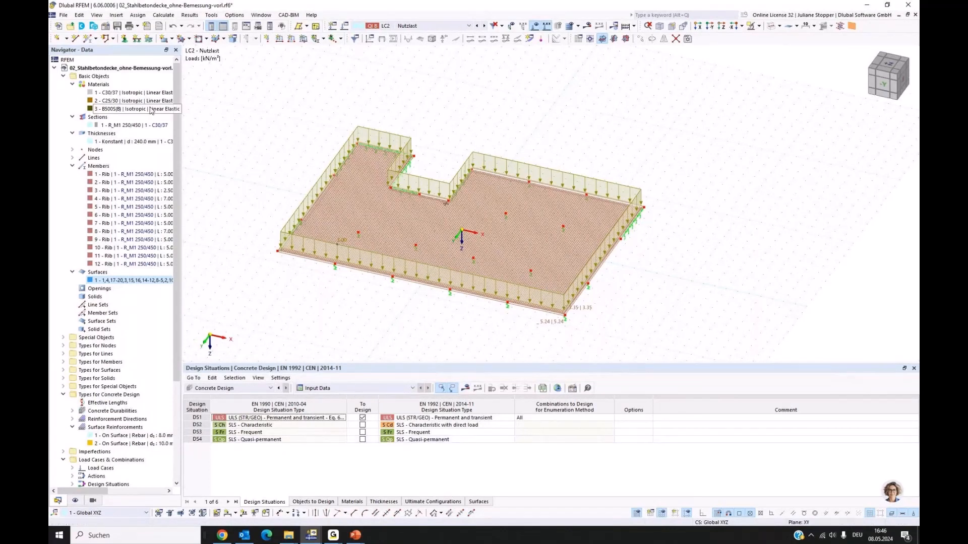
Review the global Concrete Design settings for the configurations to calculate, accept them, and check the objects to design.
{"action": "left_click", "coordinate": [64, 76]}
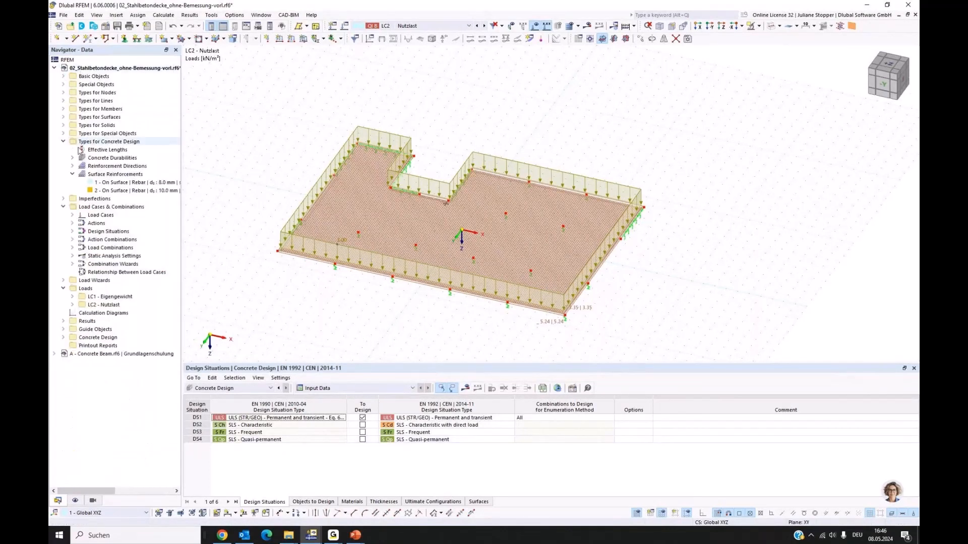
{"action": "right_click", "coordinate": [82, 340]}
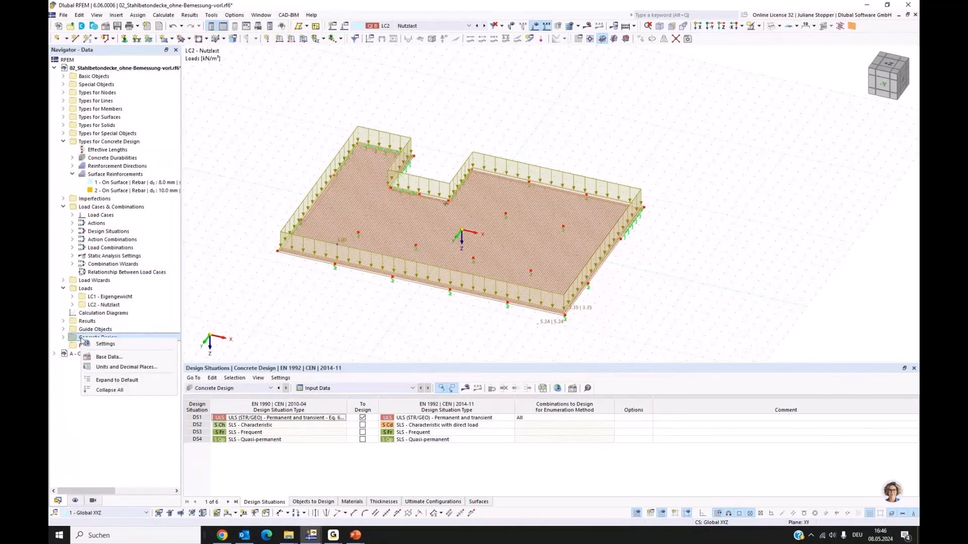
{"action": "left_click", "coordinate": [116, 346]}
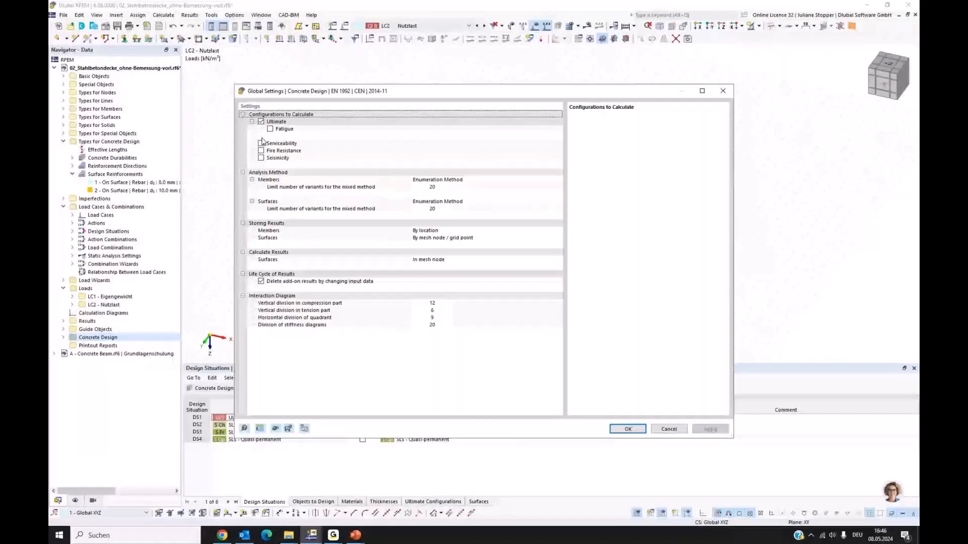
{"action": "left_click", "coordinate": [628, 429]}
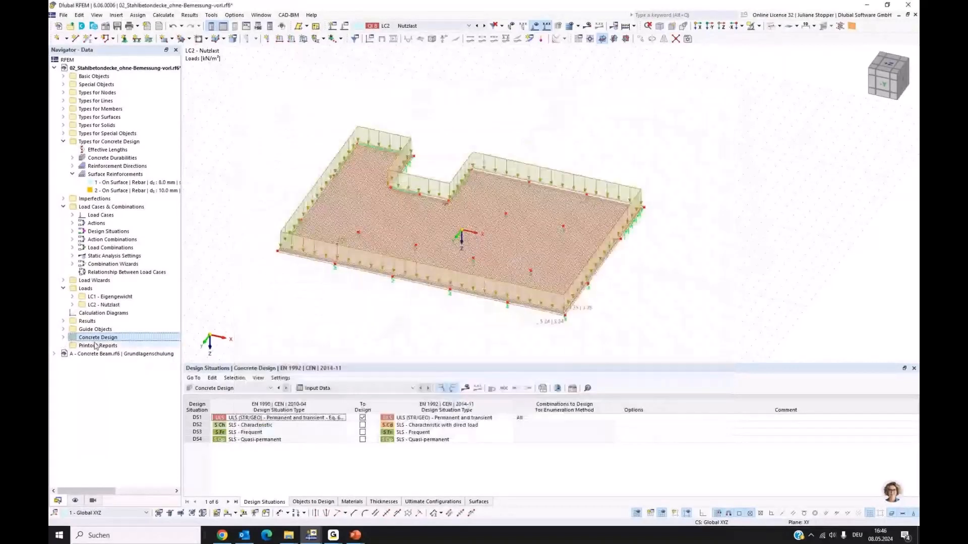
{"action": "left_click", "coordinate": [316, 502]}
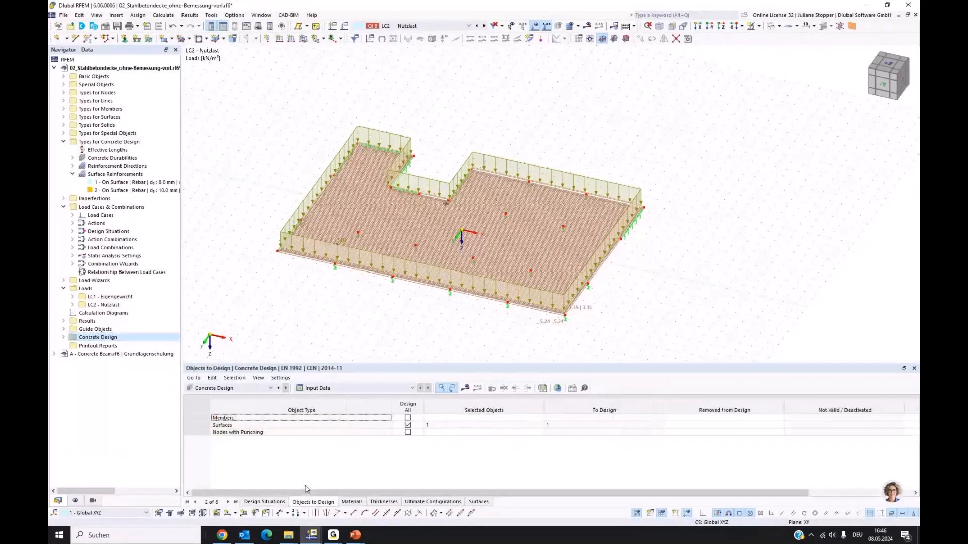
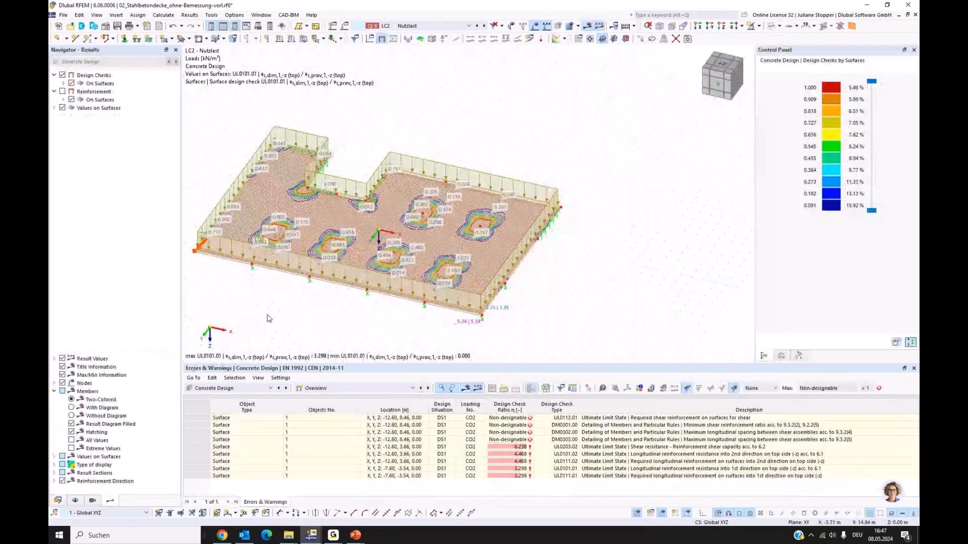
Show the concrete design ratios on surfaces by design situation and enlarge the results table.
{"action": "left_click", "coordinate": [442, 418]}
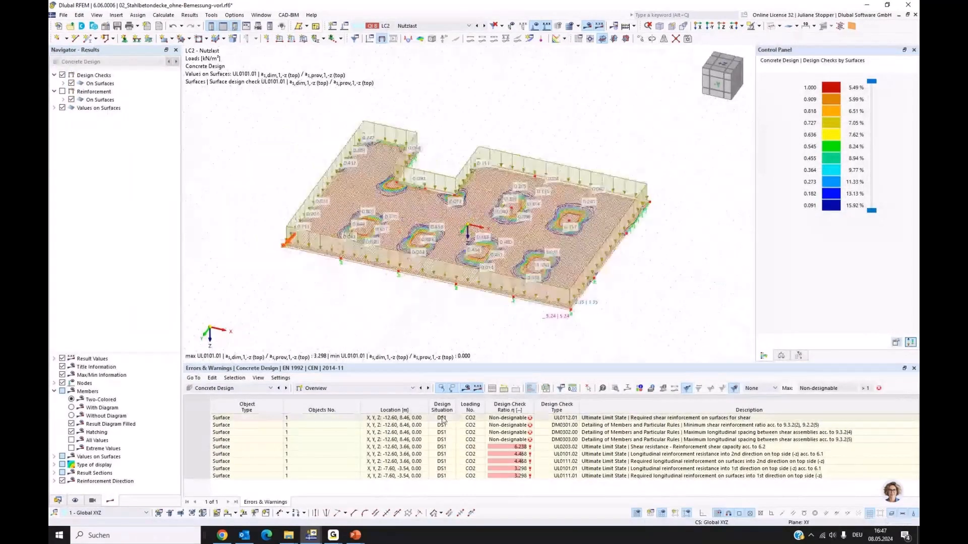
{"action": "left_click", "coordinate": [386, 388]}
{"action": "left_click", "coordinate": [344, 411]}
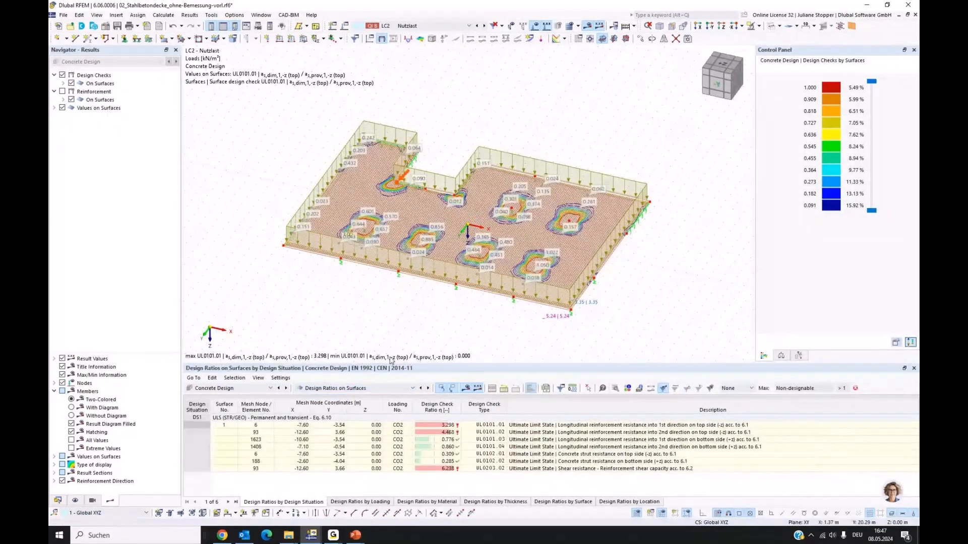
{"action": "left_click_drag", "start_coordinate": [391, 362], "coordinate": [388, 336]}
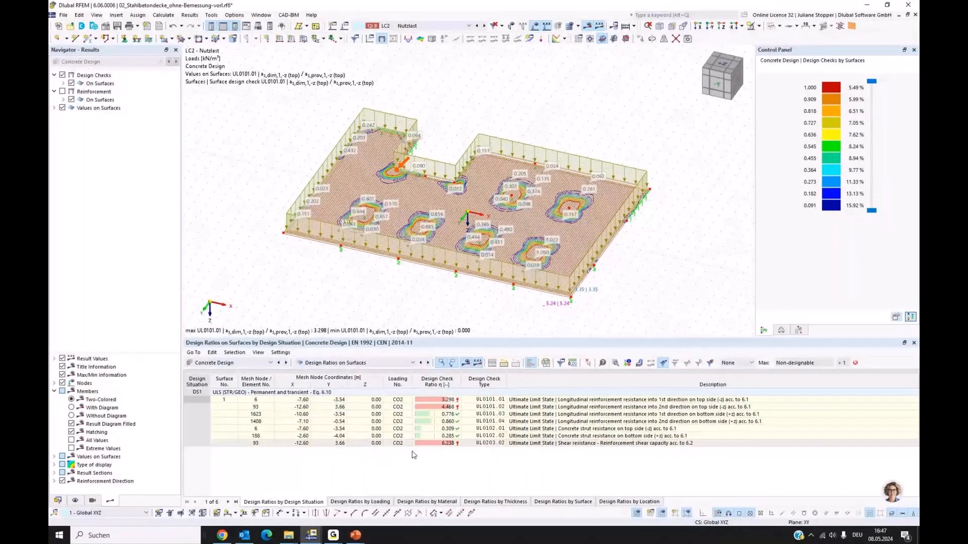
Hide the Types for Concrete Design and the loads in the graphic and view the slab in the Z direction.
{"action": "left_click", "coordinate": [75, 501]}
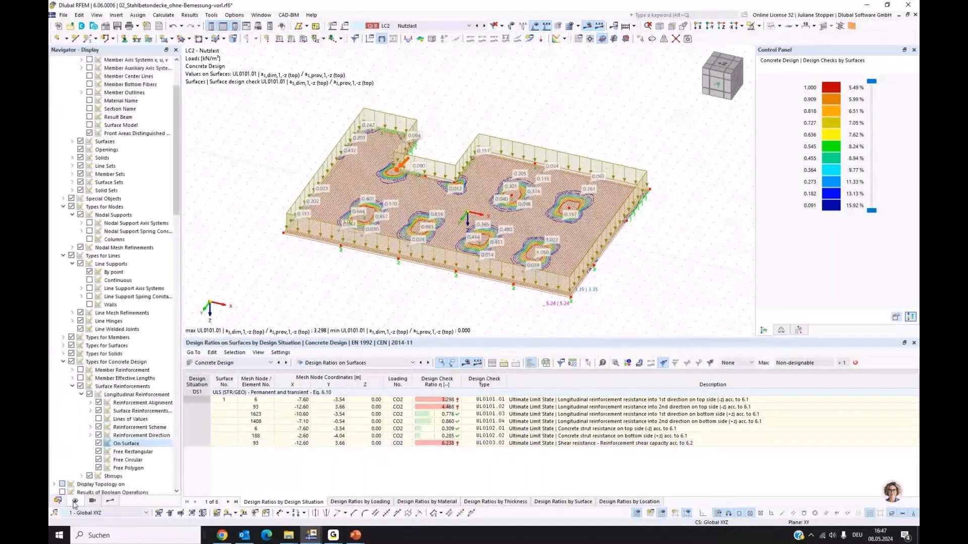
{"action": "left_click", "coordinate": [69, 362]}
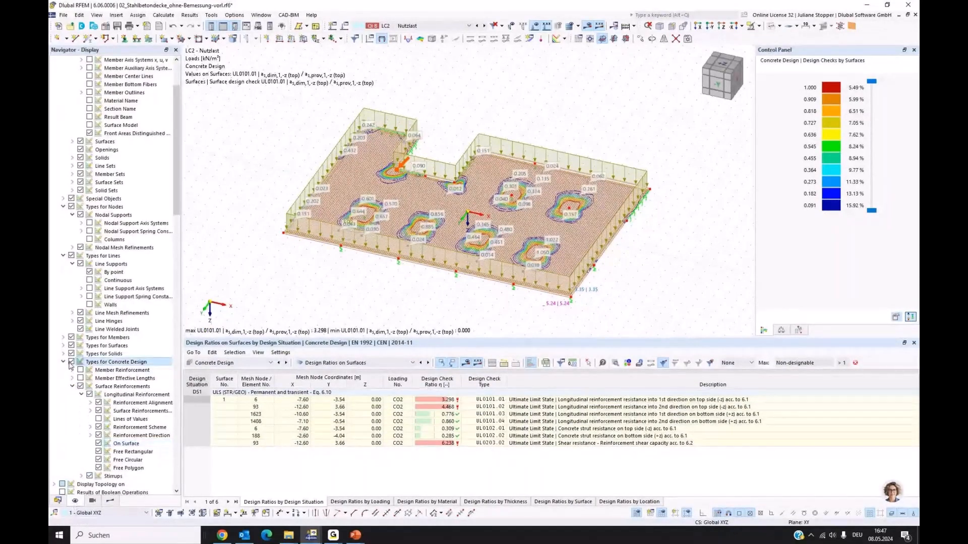
{"action": "left_click", "coordinate": [71, 362]}
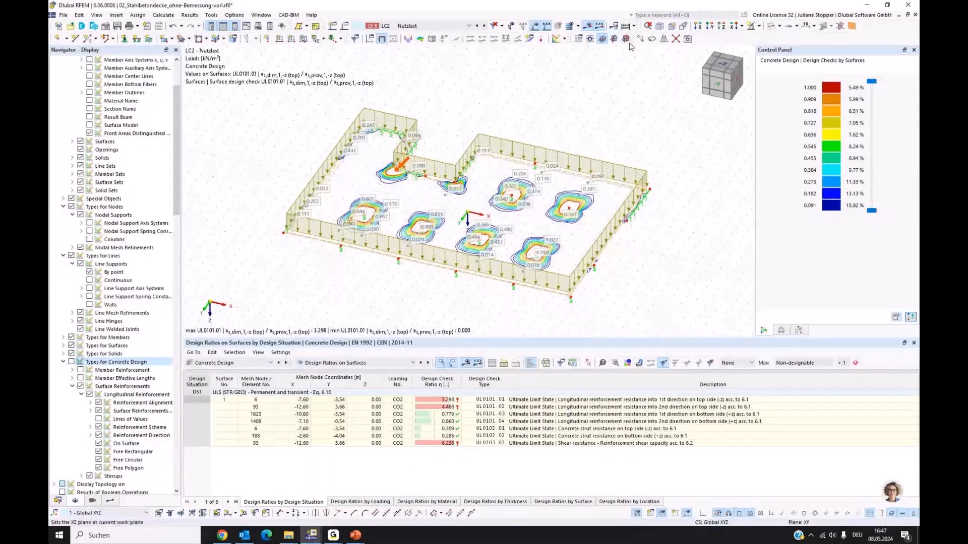
{"action": "left_click", "coordinate": [535, 27]}
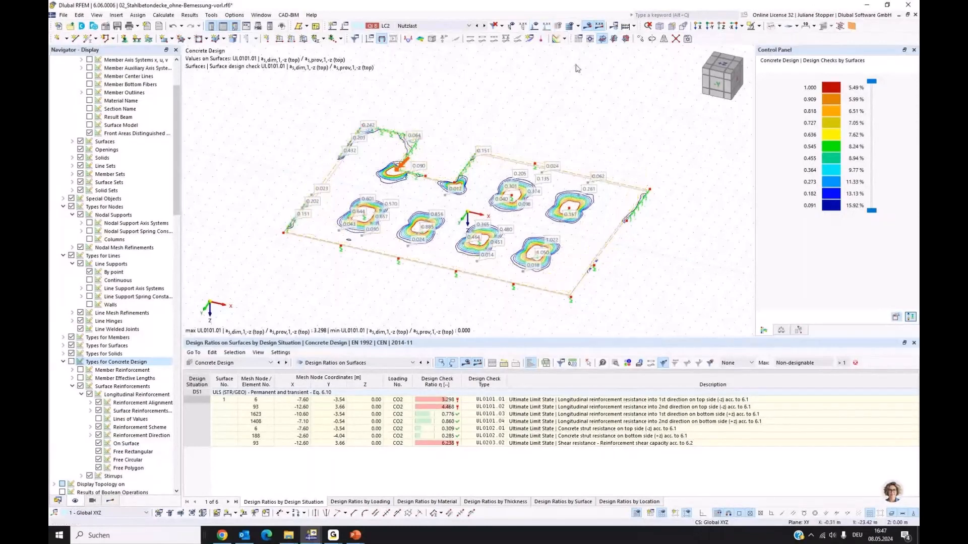
{"action": "left_click", "coordinate": [722, 27]}
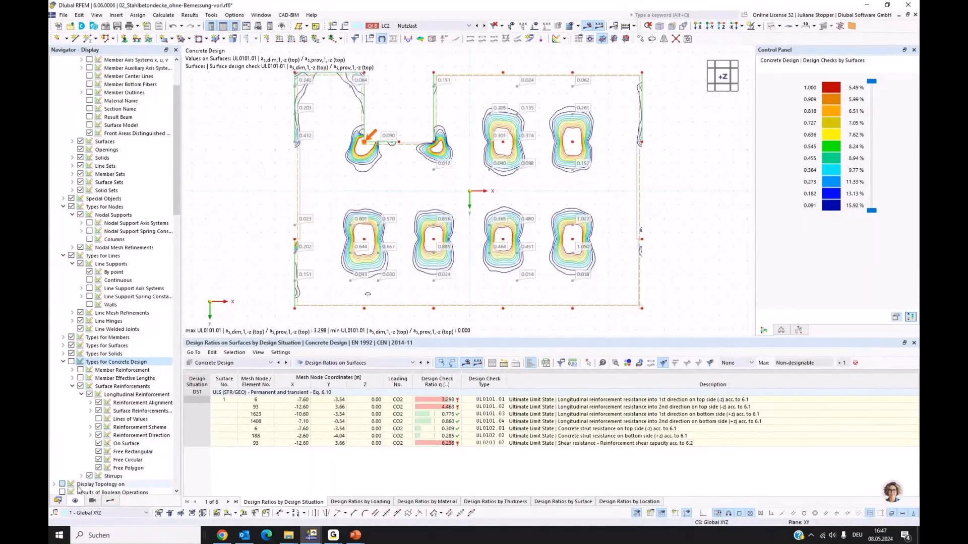
Display the surface design check results as isobands and hide the values on surfaces.
{"action": "left_click", "coordinate": [111, 501]}
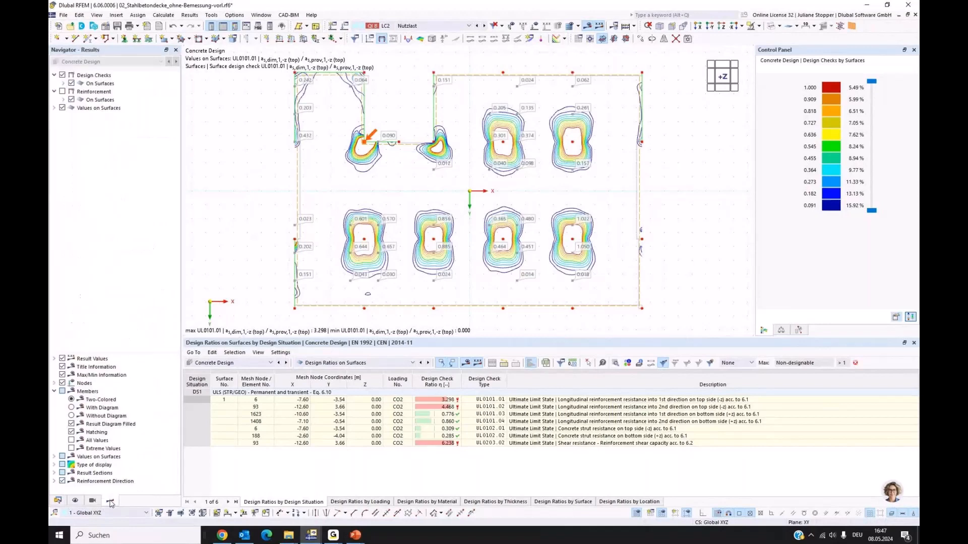
{"action": "left_click", "coordinate": [55, 466]}
{"action": "left_click", "coordinate": [71, 473]}
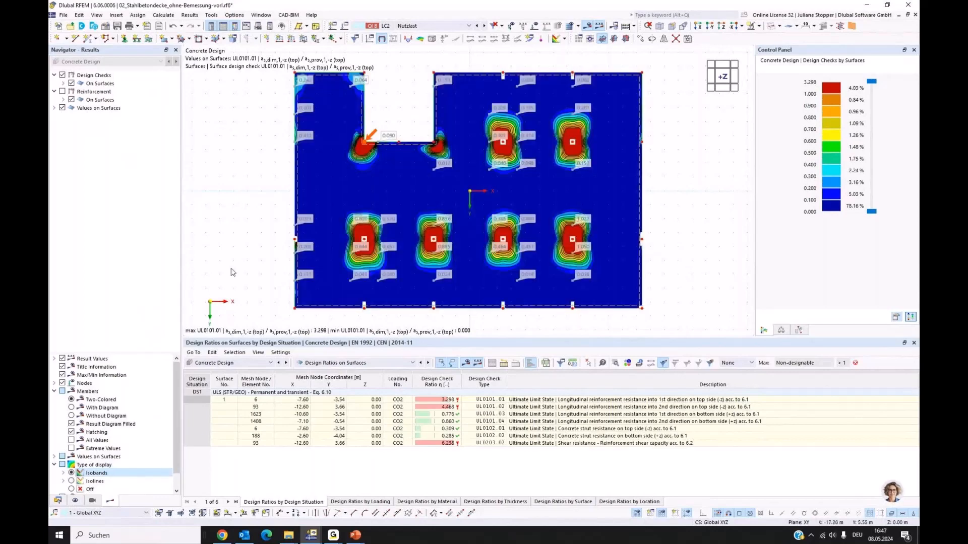
{"action": "left_click", "coordinate": [62, 108]}
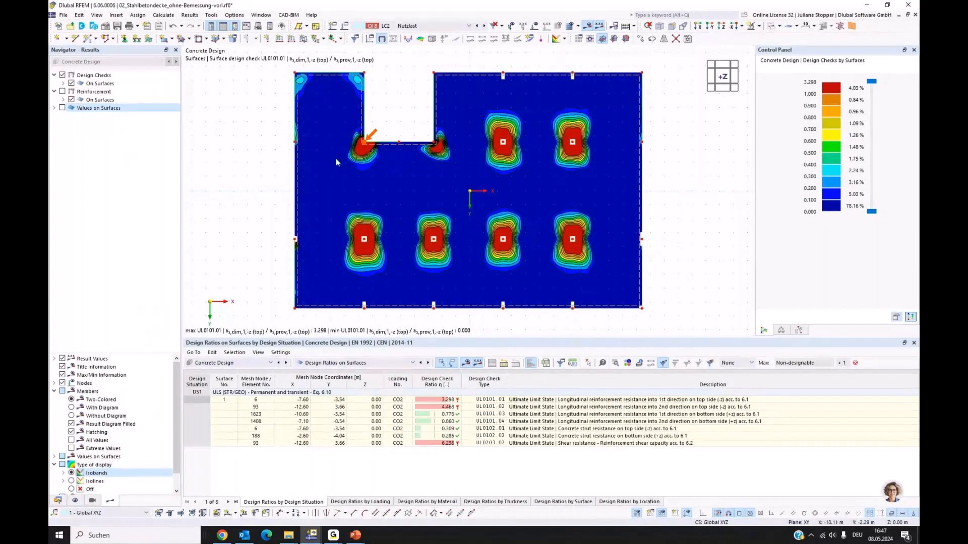
Display the ultimate limit state surface checks UL0101.02 for the top second direction and UL0101.03 for the bottom first direction.
{"action": "left_click", "coordinate": [63, 83]}
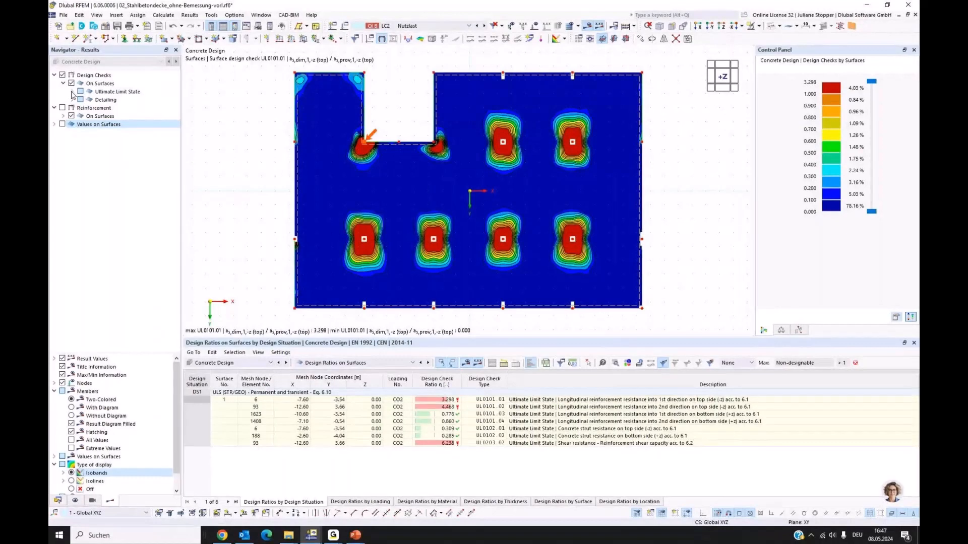
{"action": "left_click", "coordinate": [72, 91]}
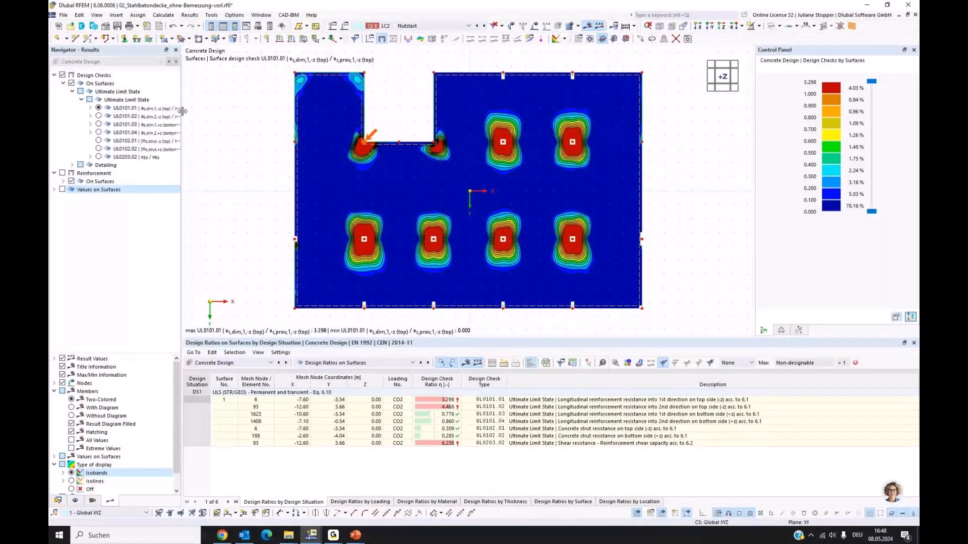
{"action": "left_click_drag", "start_coordinate": [182, 110], "coordinate": [276, 115]}
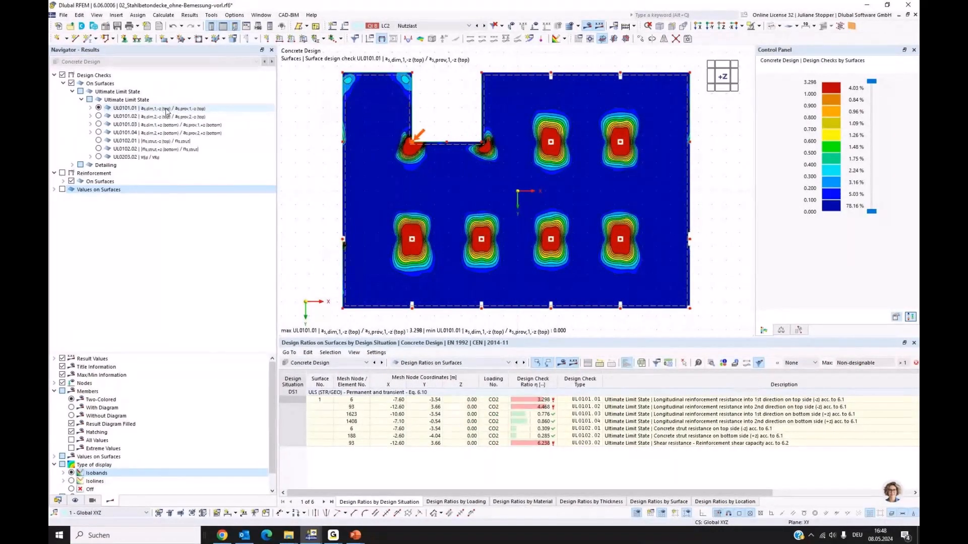
{"action": "left_click", "coordinate": [98, 117]}
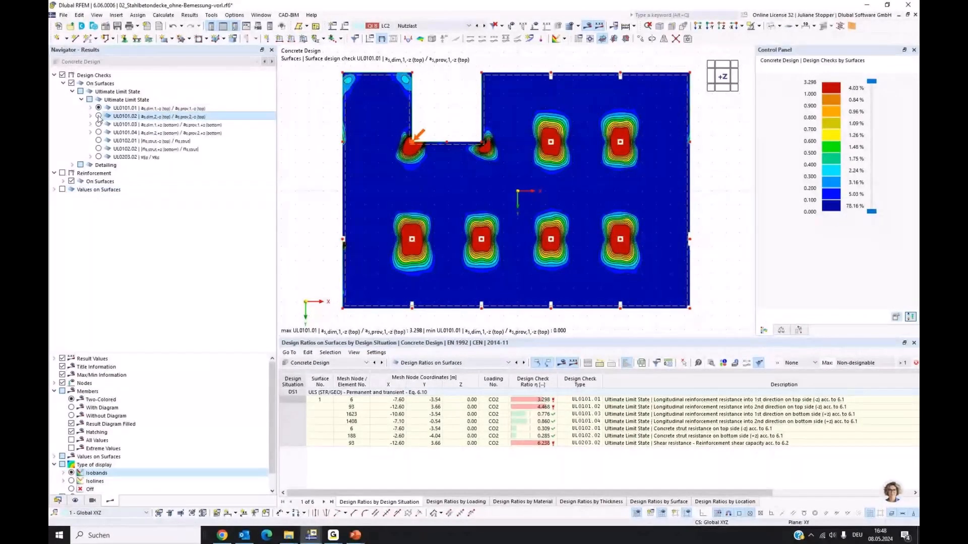
{"action": "left_click", "coordinate": [98, 116]}
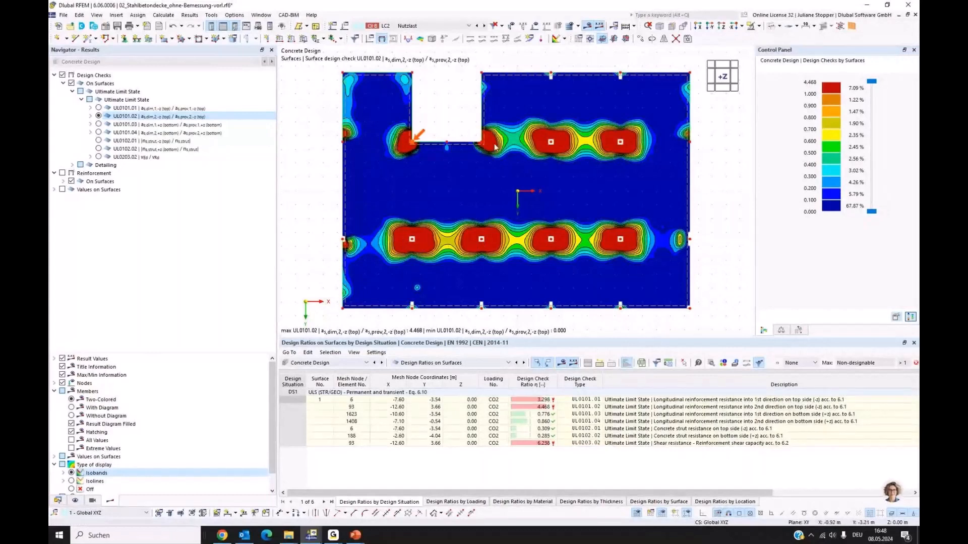
{"action": "left_click", "coordinate": [99, 125]}
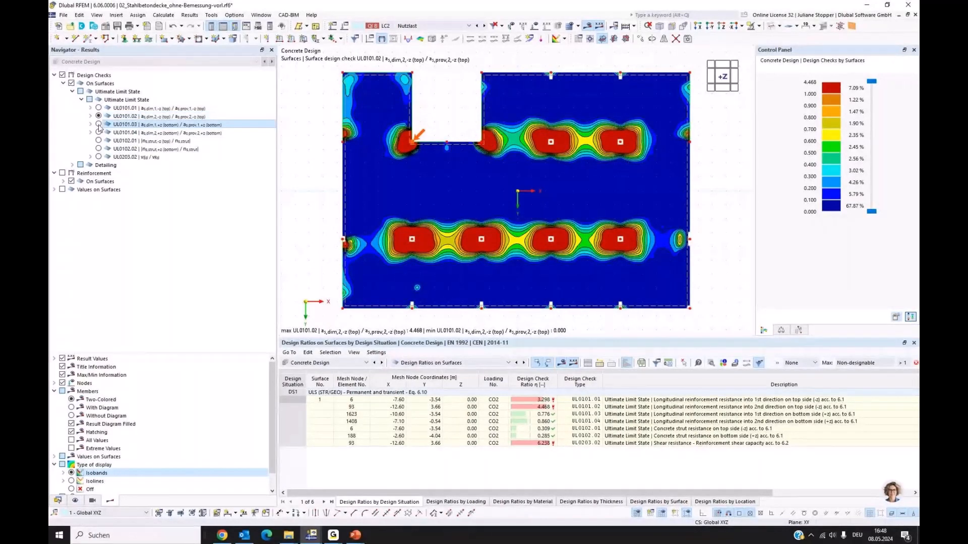
{"action": "left_click", "coordinate": [99, 125]}
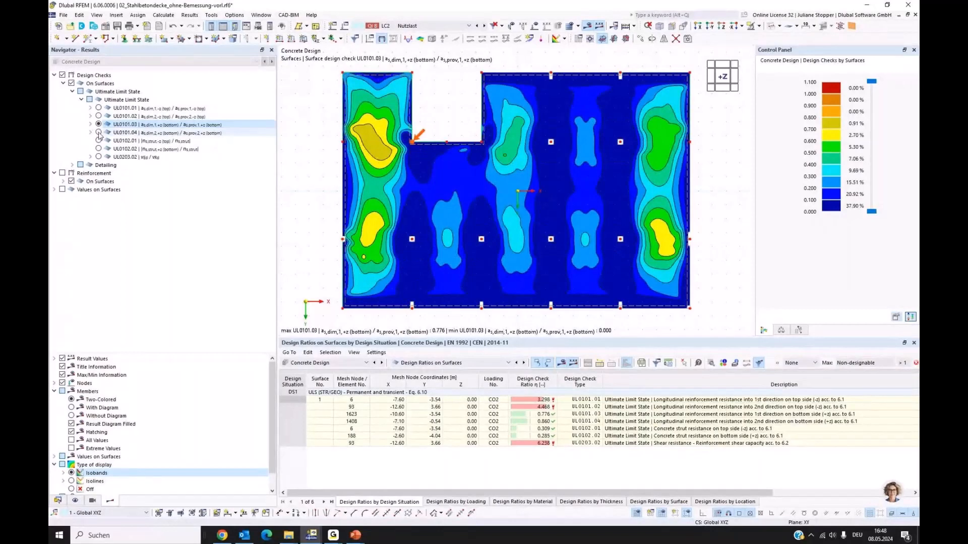
Display the UL0101.04 surface check, and replace the design checks with the not covered longitudinal reinforcement for the top first direction.
{"action": "left_click", "coordinate": [99, 133]}
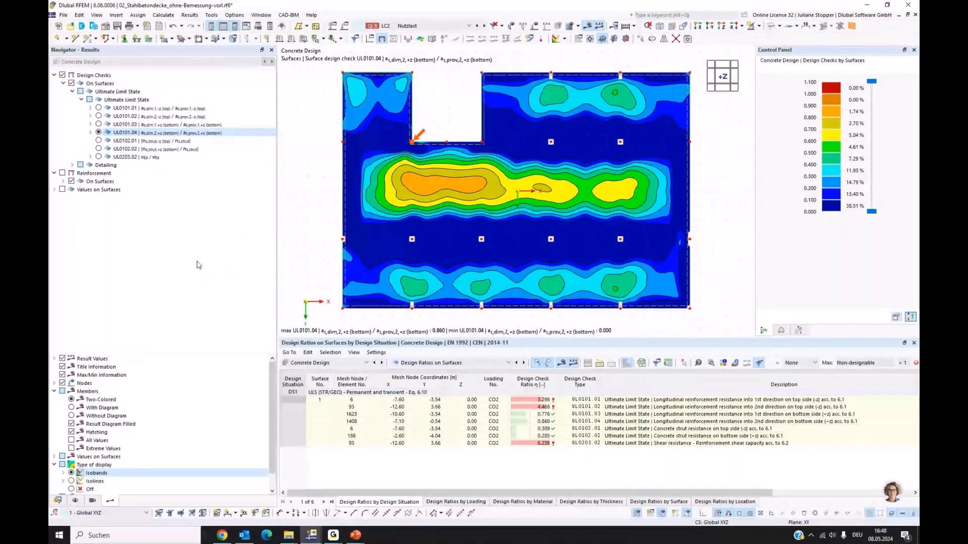
{"action": "left_click", "coordinate": [62, 75]}
{"action": "left_click", "coordinate": [62, 174]}
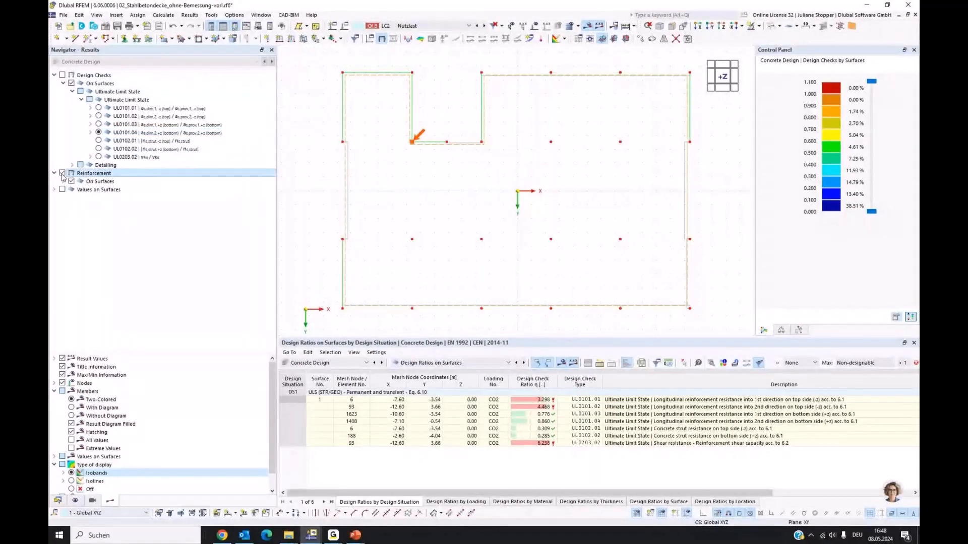
{"action": "left_click", "coordinate": [63, 182]}
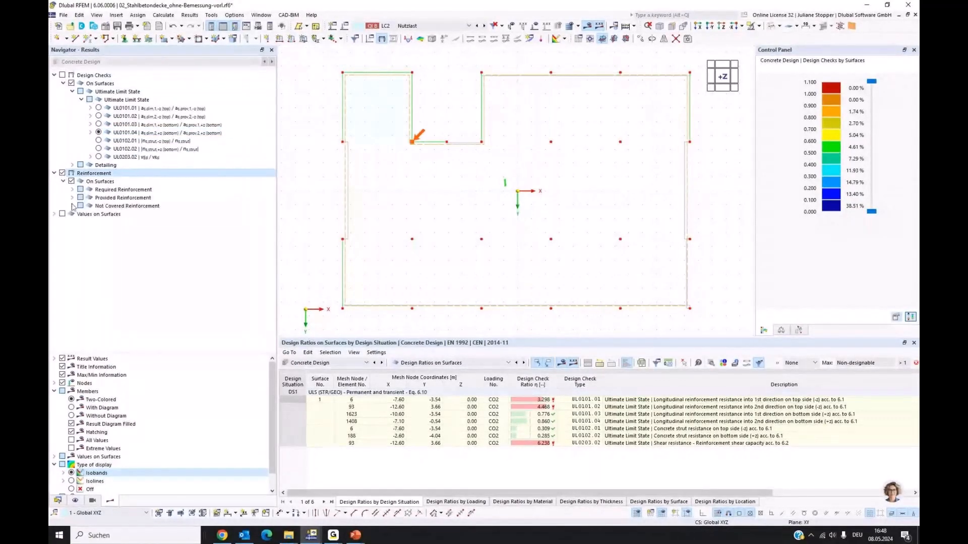
{"action": "left_click", "coordinate": [72, 206]}
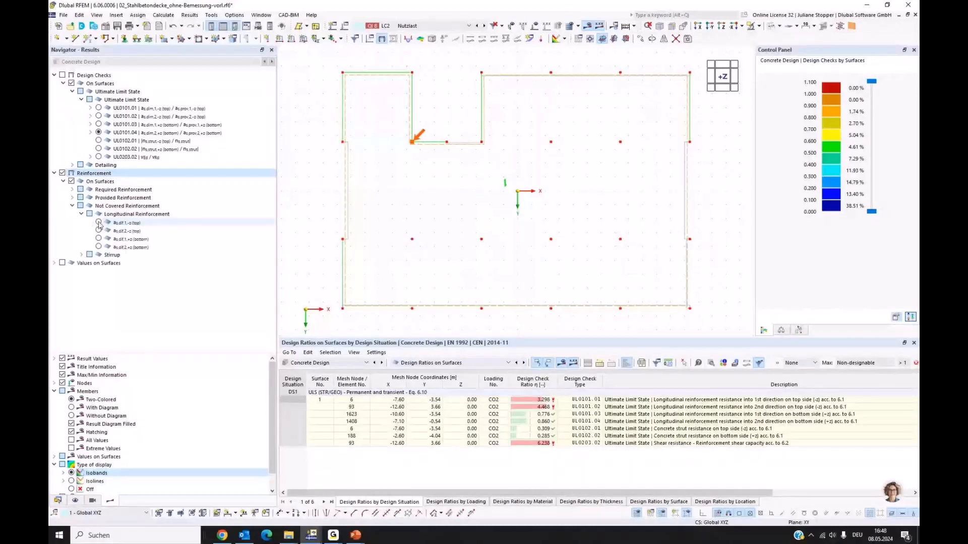
{"action": "left_click", "coordinate": [99, 223]}
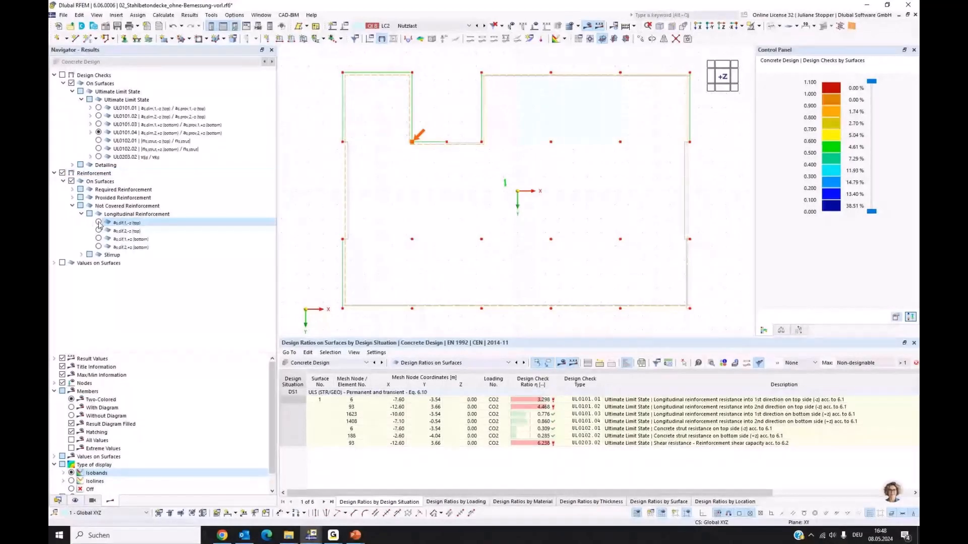
{"action": "left_click", "coordinate": [99, 222]}
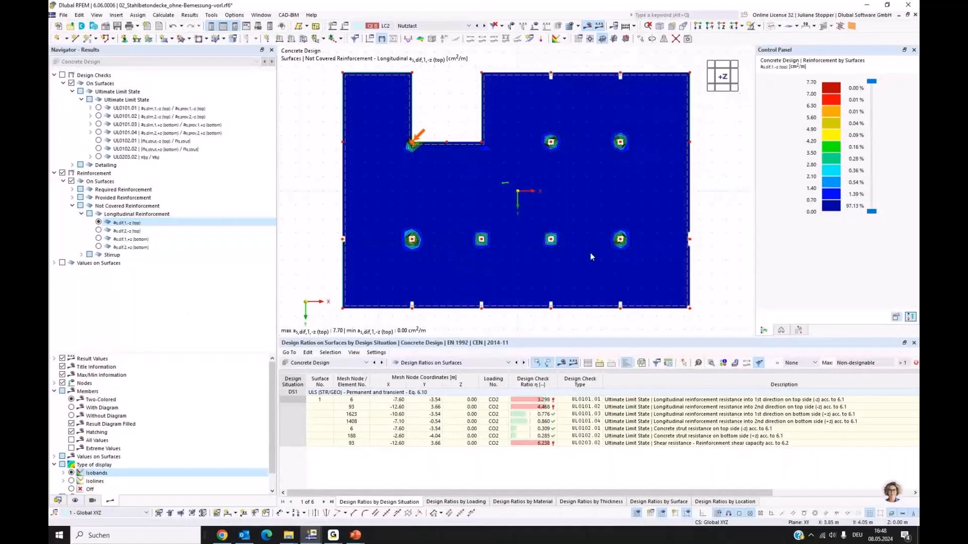
Display the not covered longitudinal reinforcement for the top second direction, both bottom directions and again the top first direction.
{"action": "left_click", "coordinate": [99, 232]}
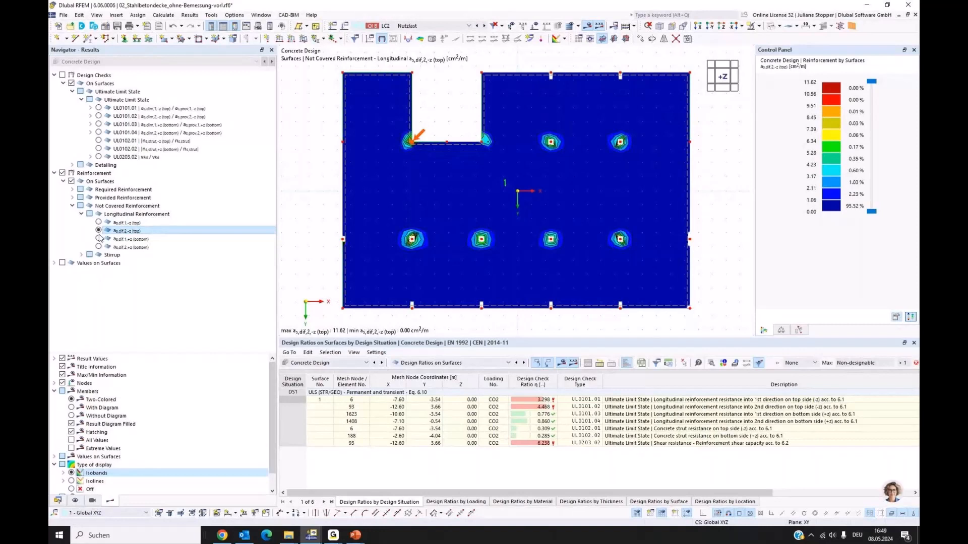
{"action": "left_click", "coordinate": [98, 240]}
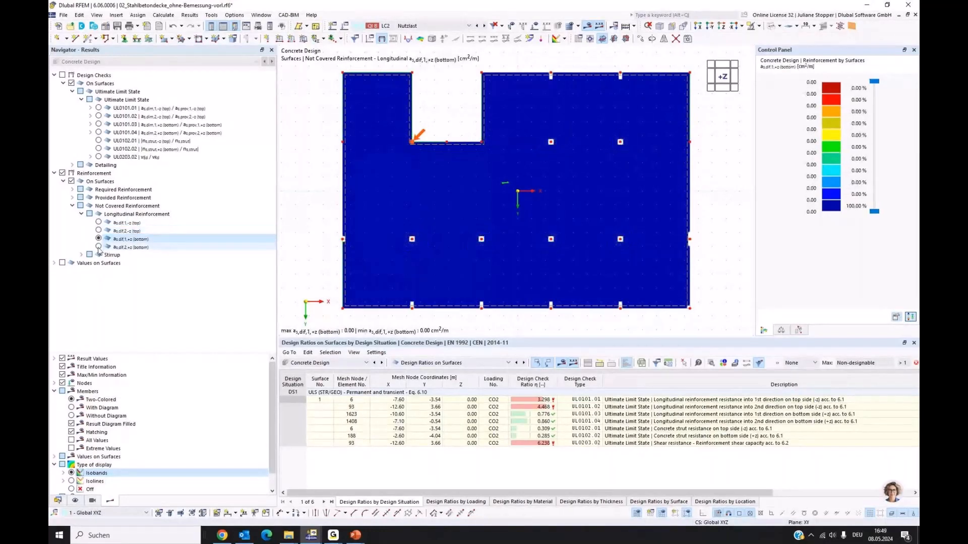
{"action": "left_click", "coordinate": [98, 247]}
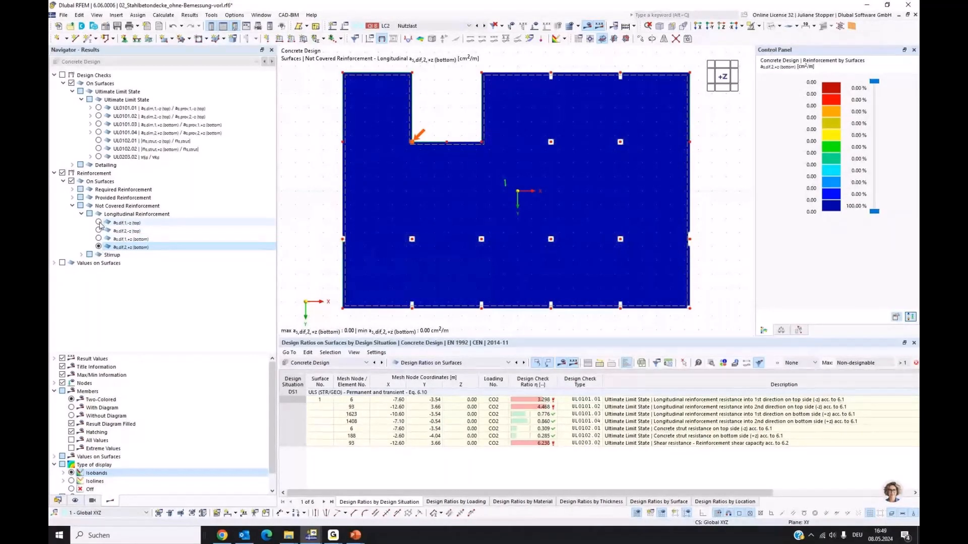
{"action": "left_click", "coordinate": [98, 223]}
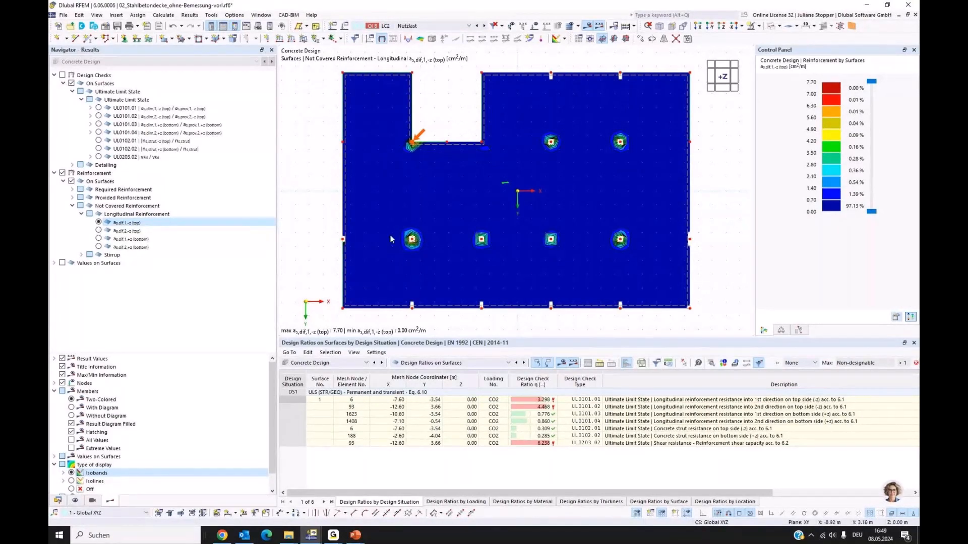
Create a new surface reinforcement with the location type Free Rectangular.
{"action": "left_click", "coordinate": [59, 501]}
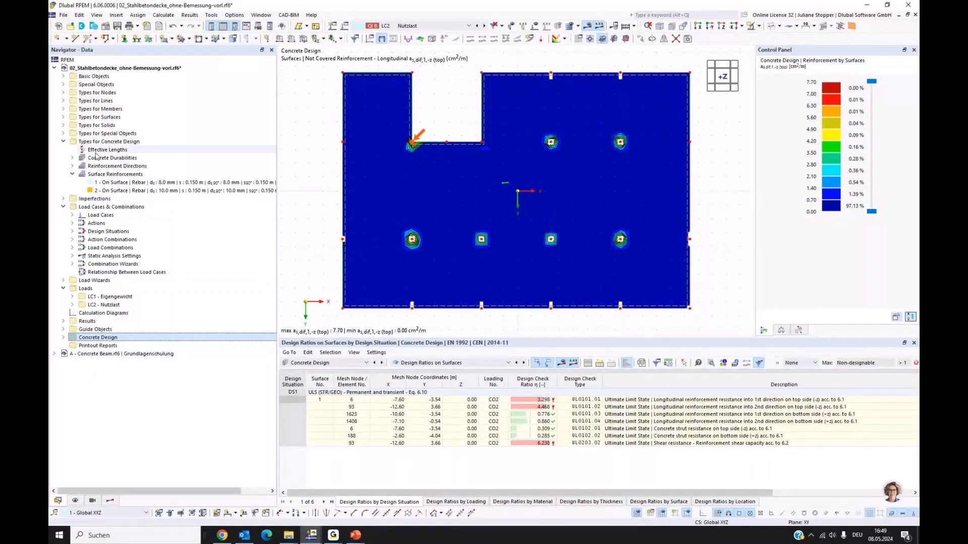
{"action": "right_click", "coordinate": [95, 174]}
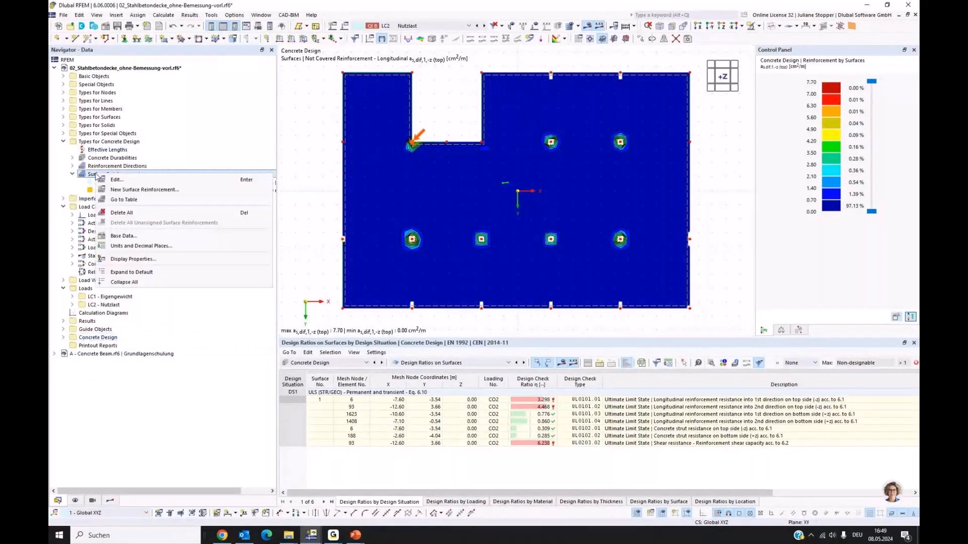
{"action": "left_click", "coordinate": [131, 189]}
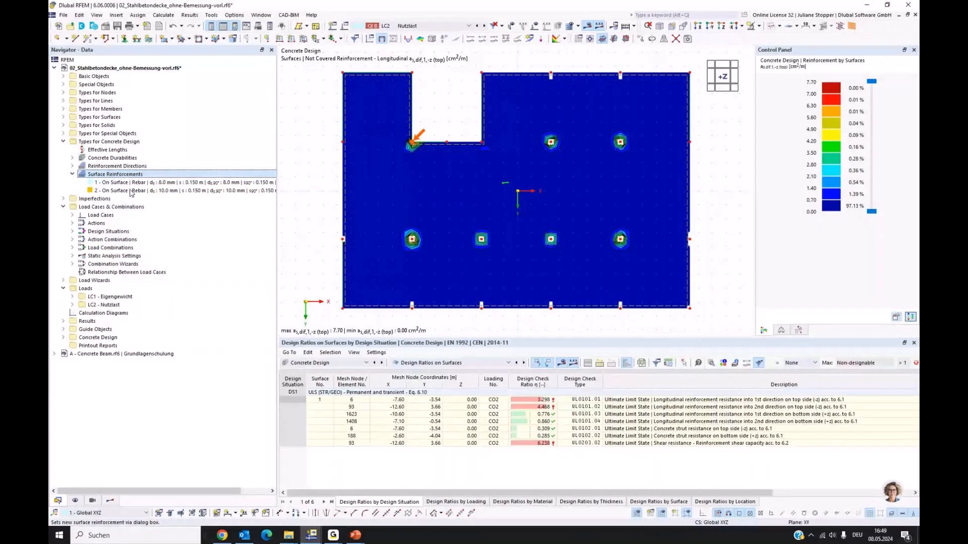
{"action": "left_click", "coordinate": [396, 117]}
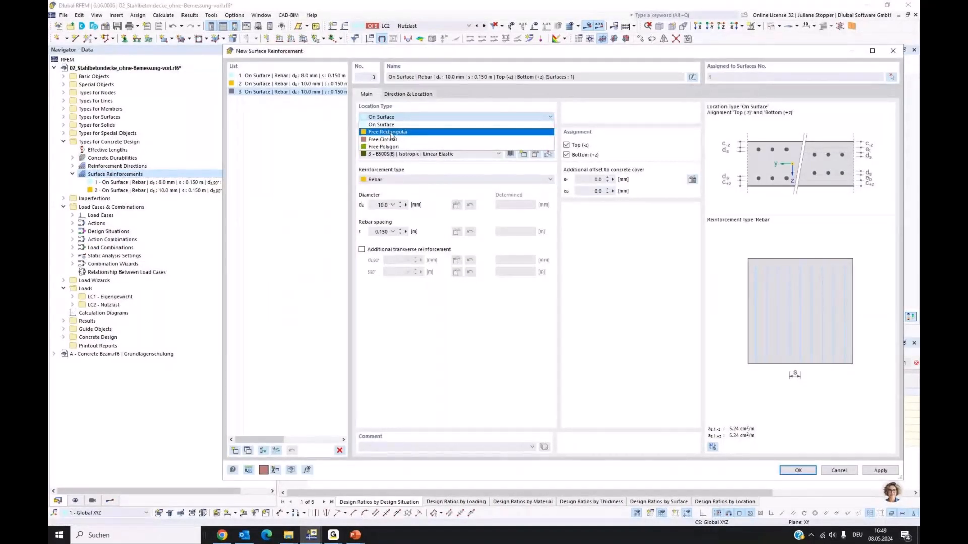
{"action": "left_click", "coordinate": [392, 133]}
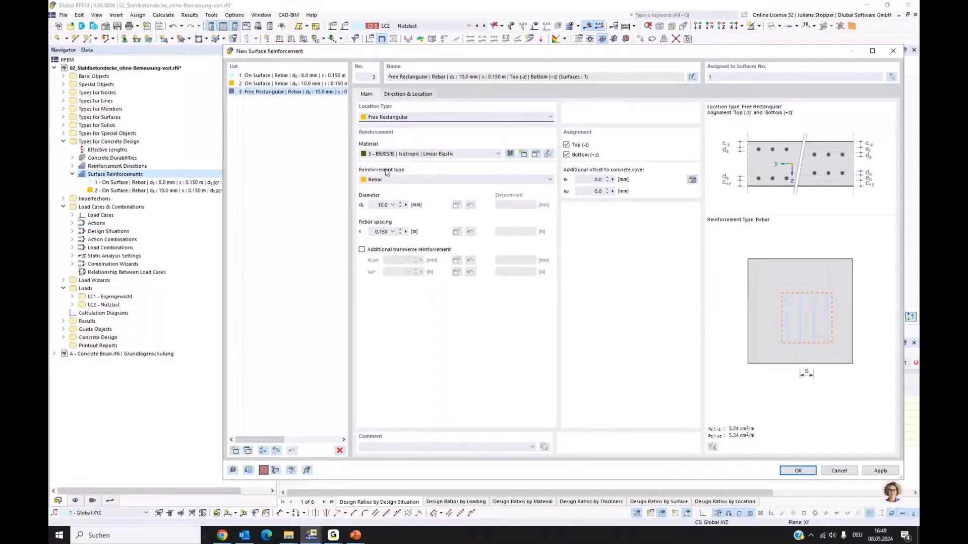
Set the rebar diameter to 16 mm, add additional transverse reinforcement and assign the reinforcement to the top side only.
{"action": "left_click", "coordinate": [382, 204]}
{"action": "type", "text": "6"}
{"action": "left_click", "coordinate": [361, 251]}
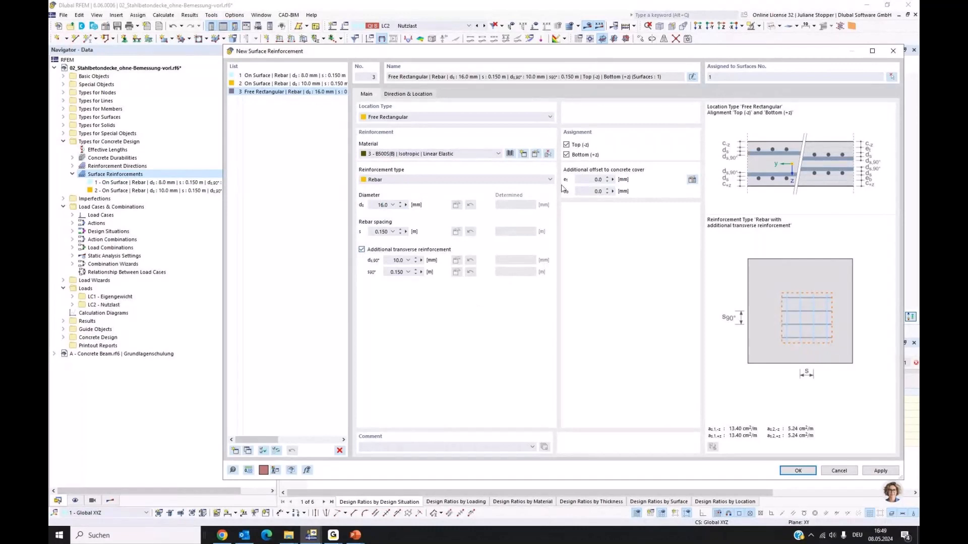
{"action": "left_click", "coordinate": [566, 155]}
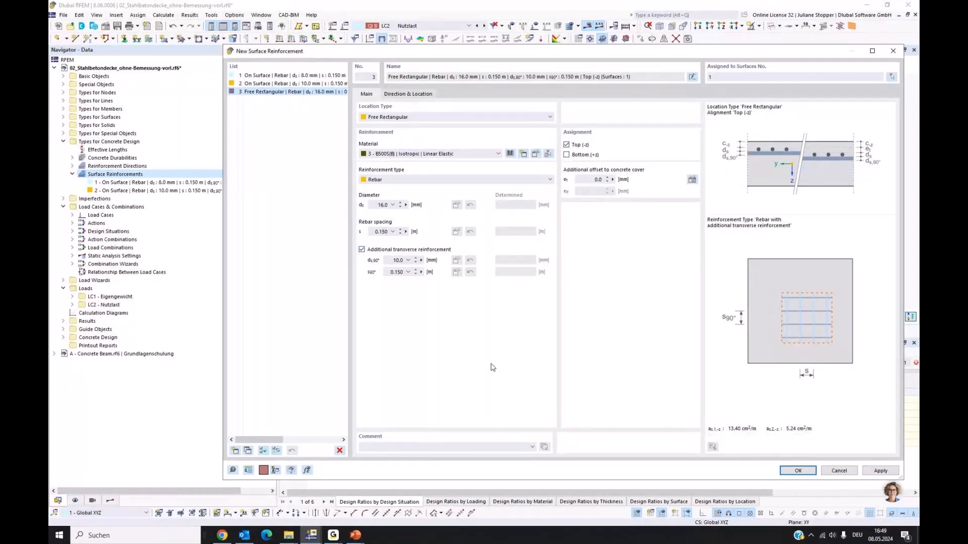
Locate the rectangle by center and sides on the lower row's leftmost interior column node, with sides a and b of 2 m, and save the reinforcement.
{"action": "left_click", "coordinate": [411, 95]}
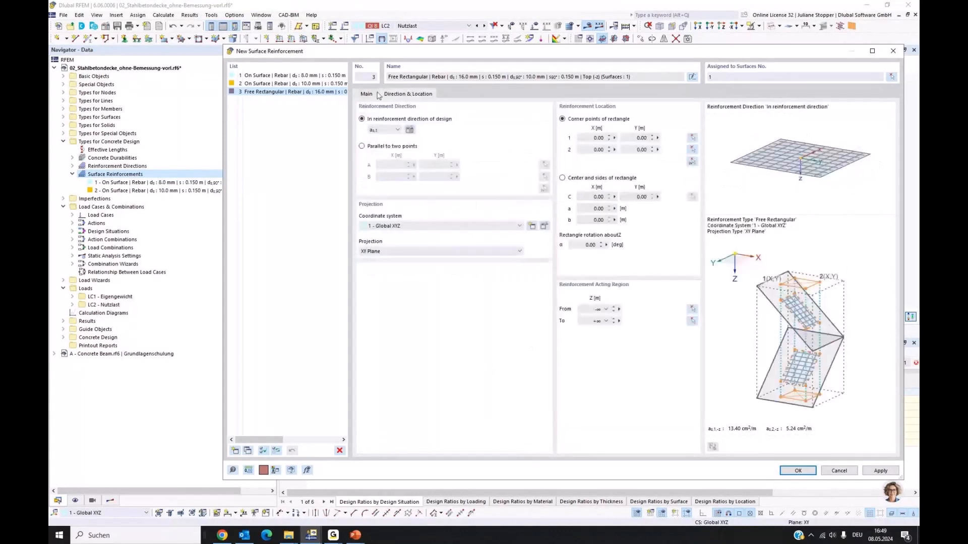
{"action": "left_click", "coordinate": [562, 178]}
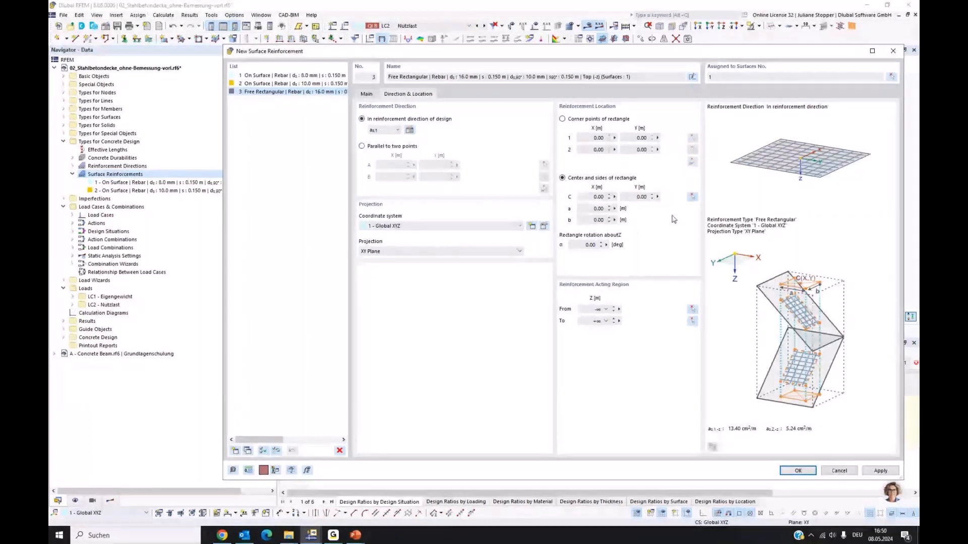
{"action": "left_click", "coordinate": [692, 197]}
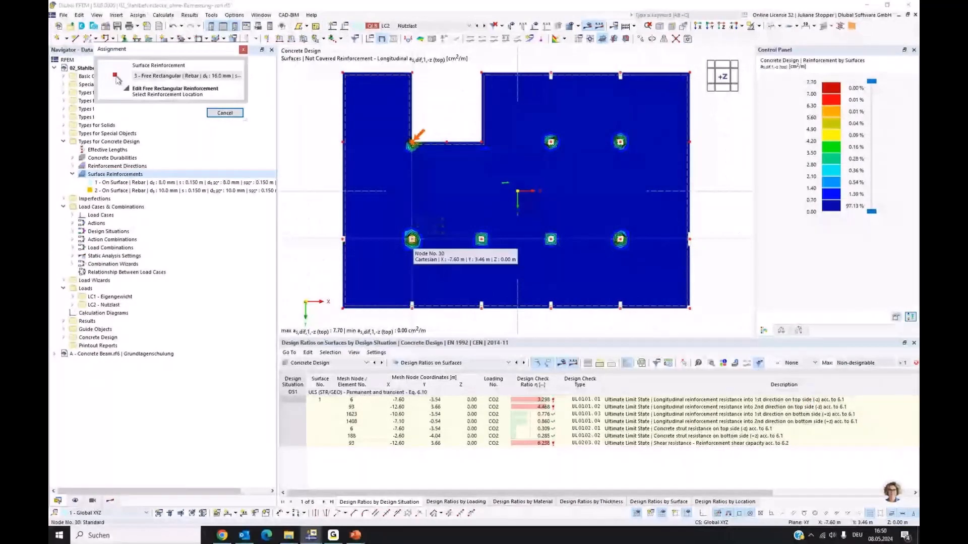
{"action": "left_click", "coordinate": [412, 239]}
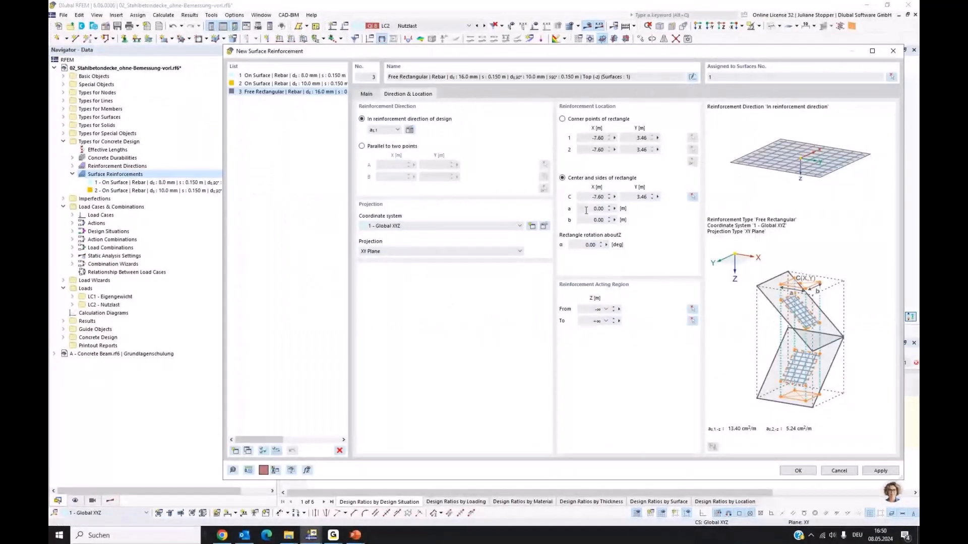
{"action": "left_click_drag", "start_coordinate": [587, 209], "coordinate": [643, 215]}
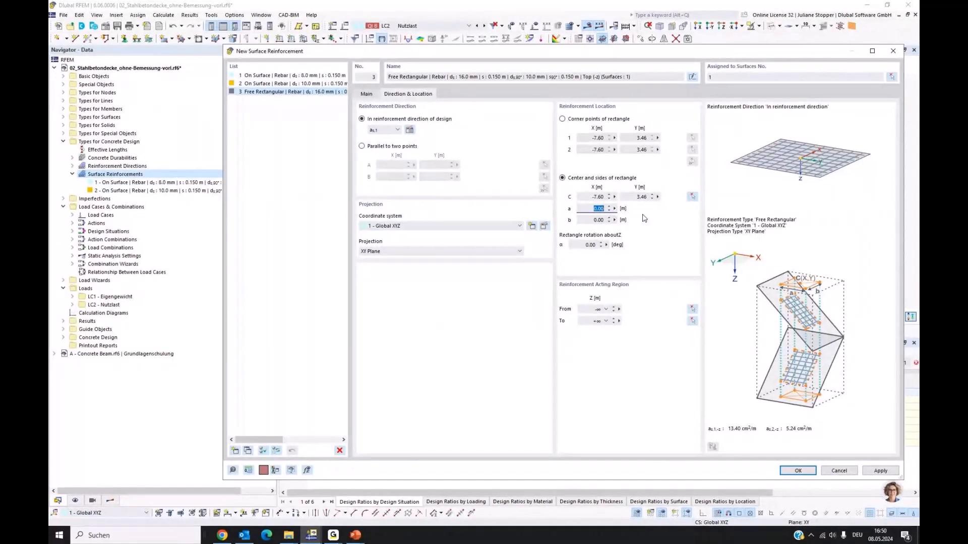
{"action": "type", "text": "2"}
{"action": "key", "text": "Tab"}
{"action": "type", "text": "2"}
{"action": "left_click", "coordinate": [790, 471]}
{"action": "left_click", "coordinate": [790, 471]}
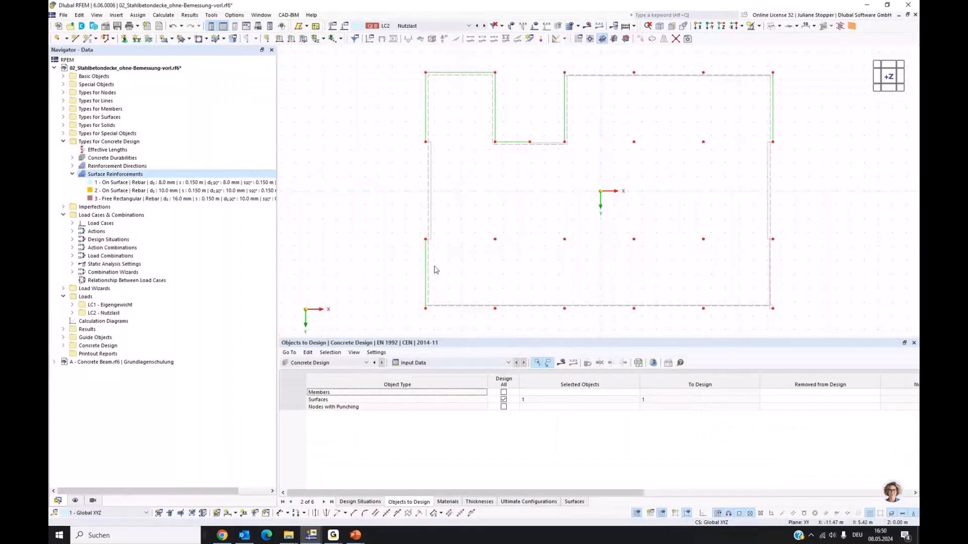
Show the Types for Concrete Design in the graphic and set both sides of the free rectangular reinforcement to 3 m.
{"action": "left_click", "coordinate": [75, 500]}
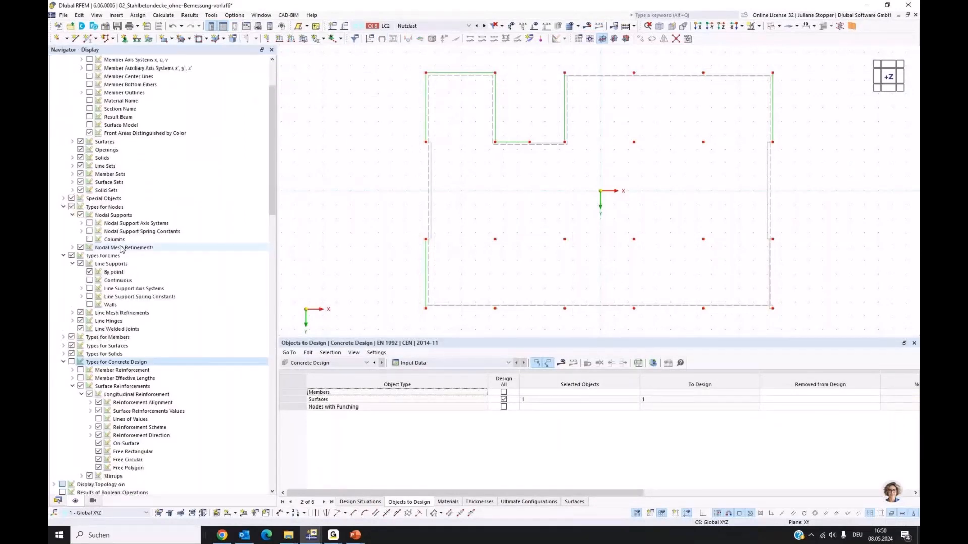
{"action": "left_click", "coordinate": [71, 362]}
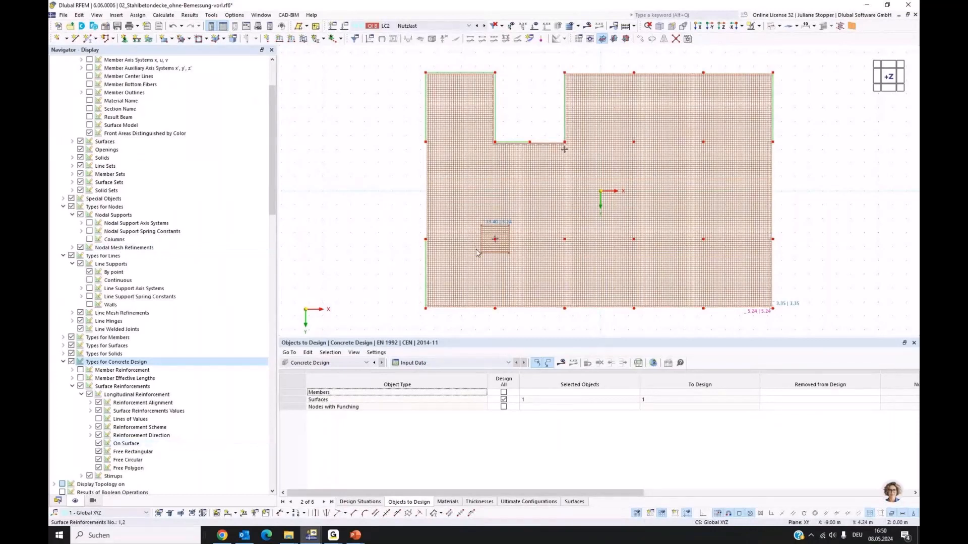
{"action": "left_click", "coordinate": [58, 501]}
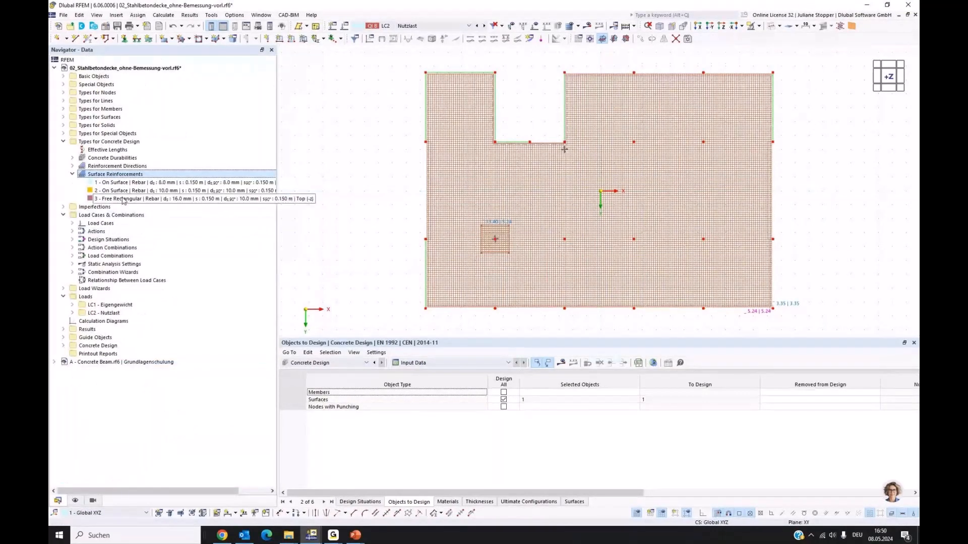
{"action": "double_click", "coordinate": [123, 199]}
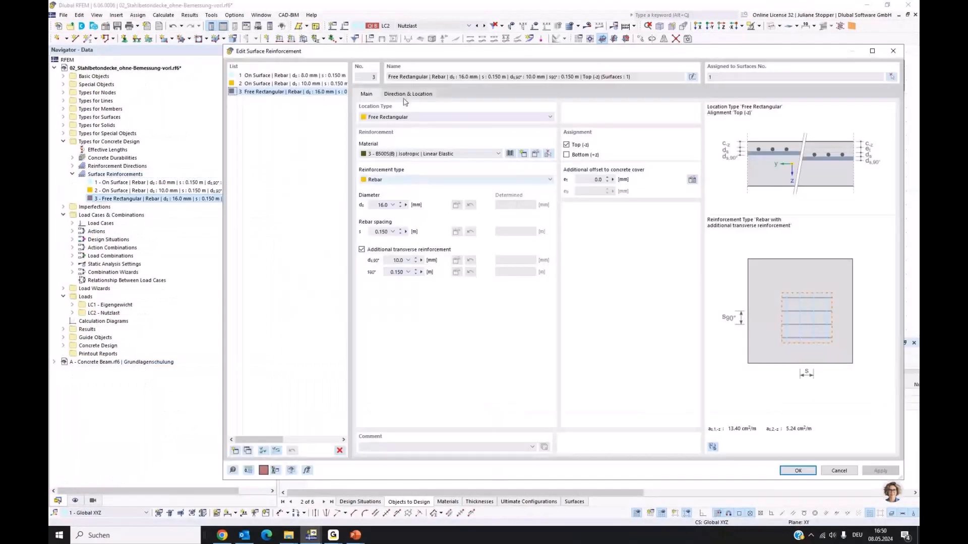
{"action": "left_click", "coordinate": [406, 95]}
{"action": "left_click", "coordinate": [598, 209]}
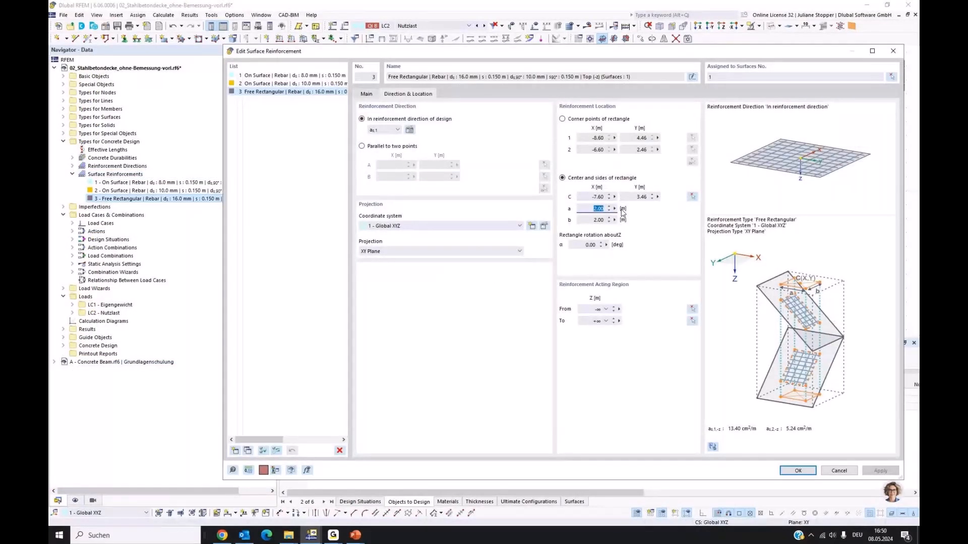
{"action": "type", "text": "3"}
{"action": "key", "text": "Tab"}
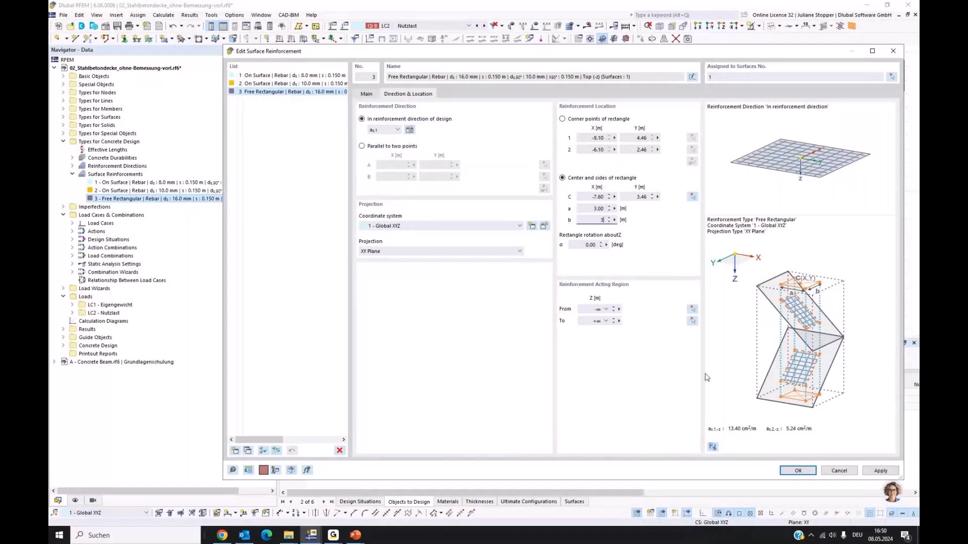
{"action": "type", "text": "3"}
{"action": "key", "text": "Tab"}
{"action": "key", "text": "Return"}
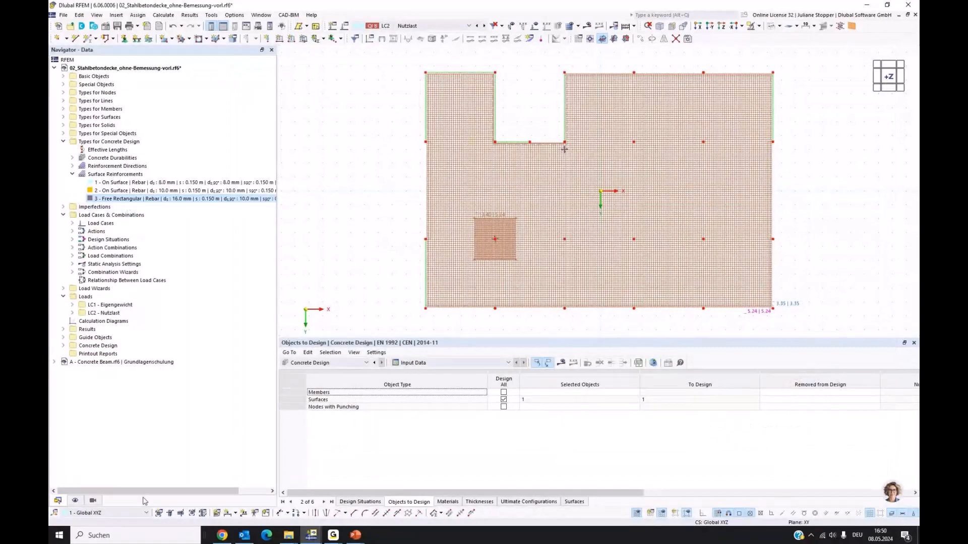
Hide the On Surface reinforcements in the graphic and copy the free rectangular reinforcement onto the other three interior column nodes in its row.
{"action": "left_click", "coordinate": [75, 501]}
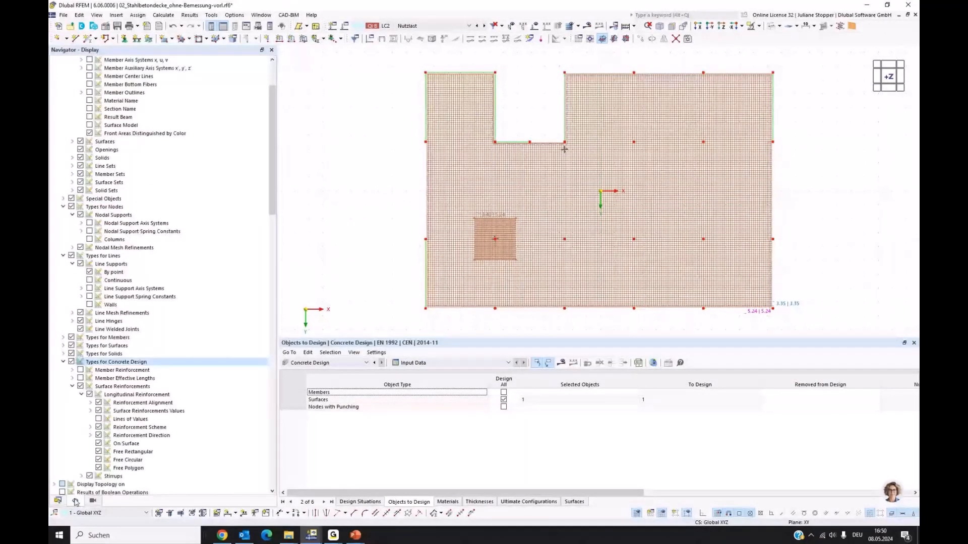
{"action": "left_click", "coordinate": [99, 444]}
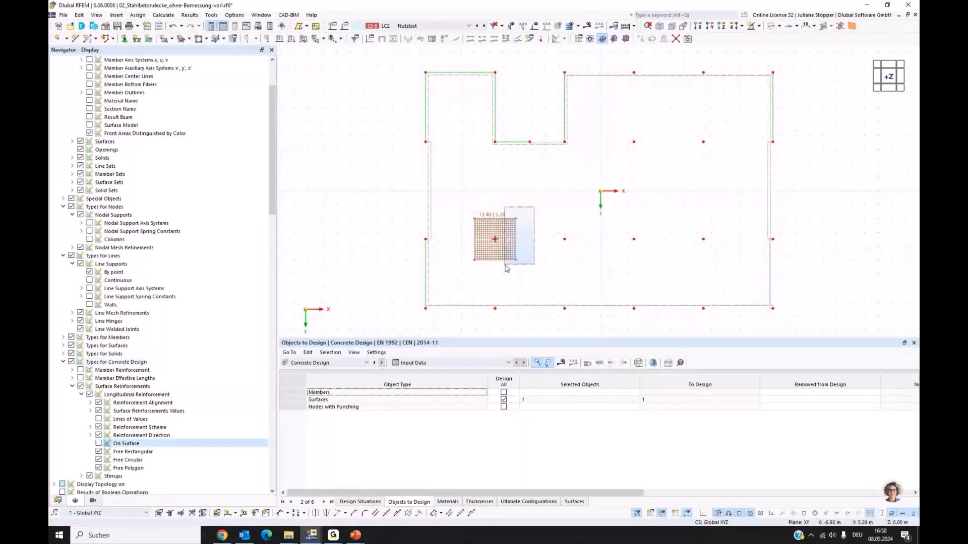
{"action": "left_click", "coordinate": [503, 253]}
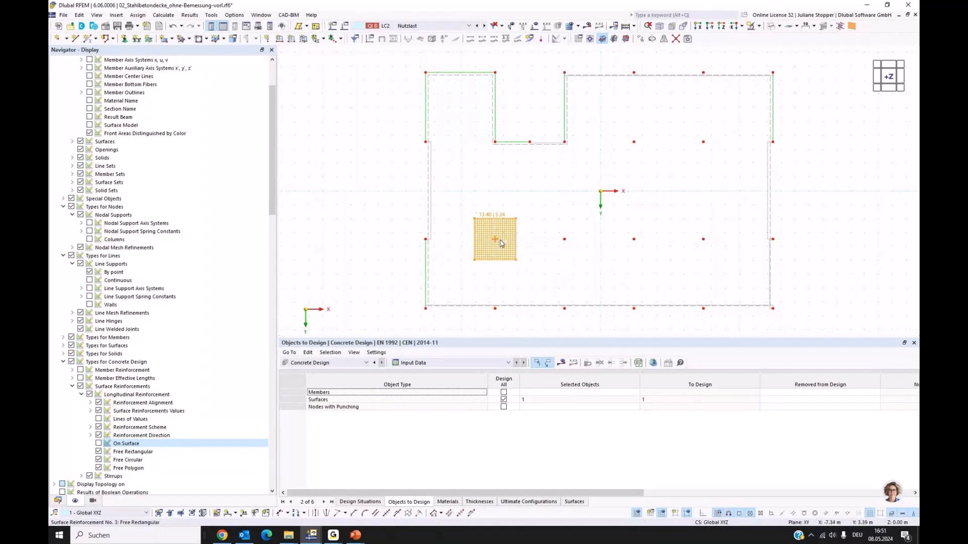
{"action": "left_click_drag", "start_coordinate": [500, 243], "coordinate": [612, 276]}
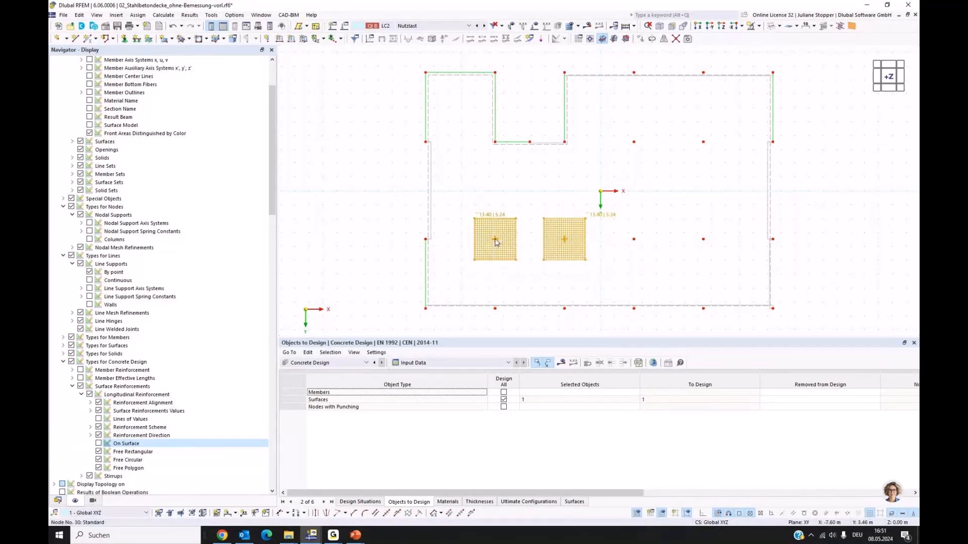
{"action": "left_click_drag", "start_coordinate": [496, 242], "coordinate": [643, 275]}
{"action": "left_click", "coordinate": [652, 296]}
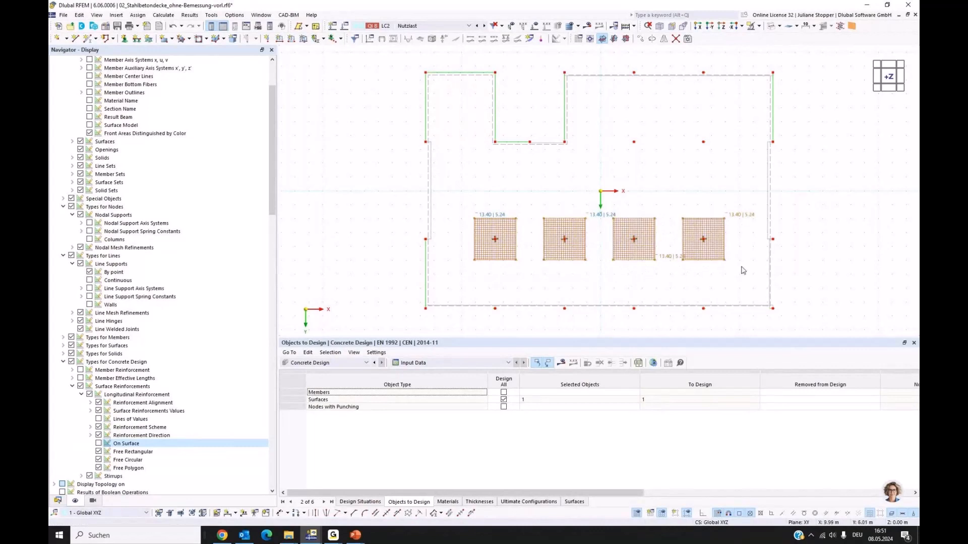
Copy the lower row's four free rectangular reinforcements onto the four interior nodes of the upper row, accepting deletion of the results.
{"action": "left_click_drag", "start_coordinate": [742, 250], "coordinate": [478, 280]}
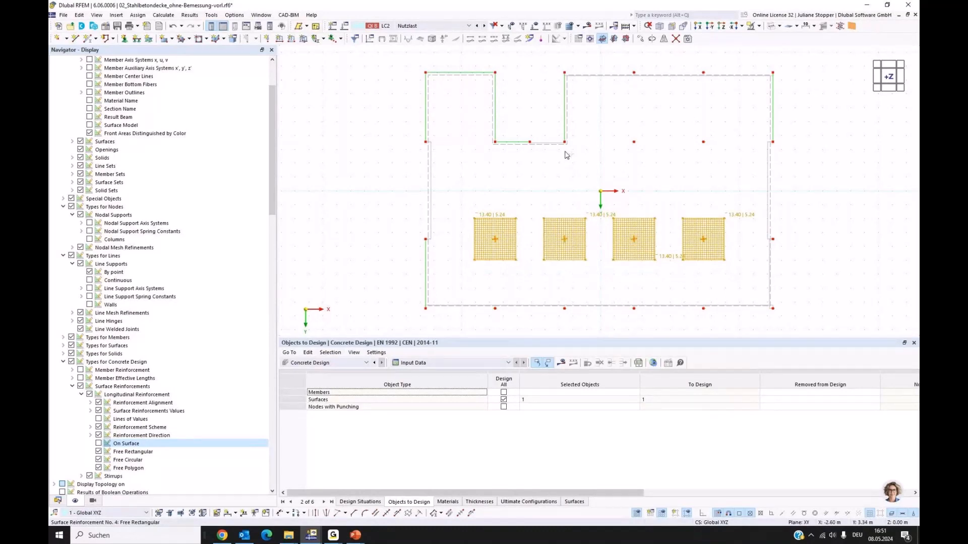
{"action": "left_click_drag", "start_coordinate": [565, 155], "coordinate": [565, 151]}
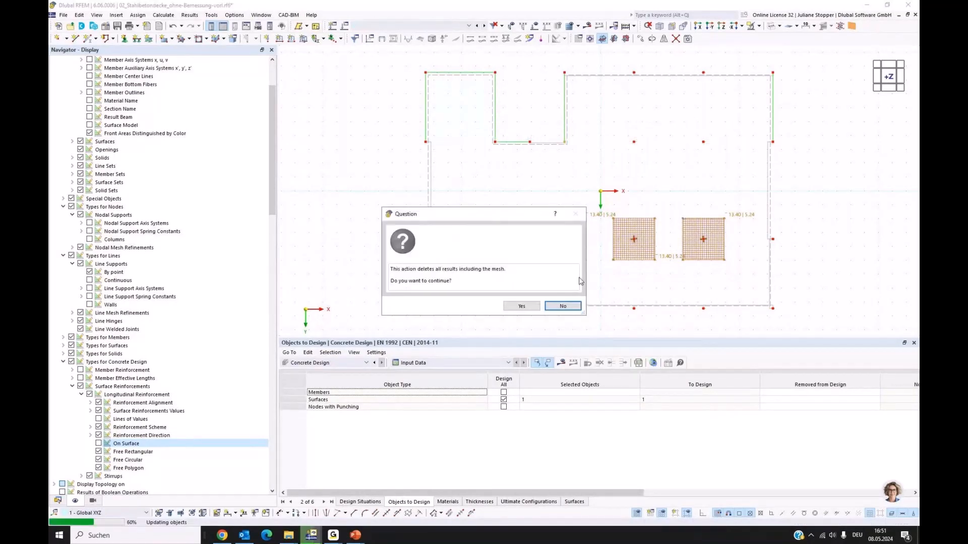
{"action": "left_click", "coordinate": [521, 306]}
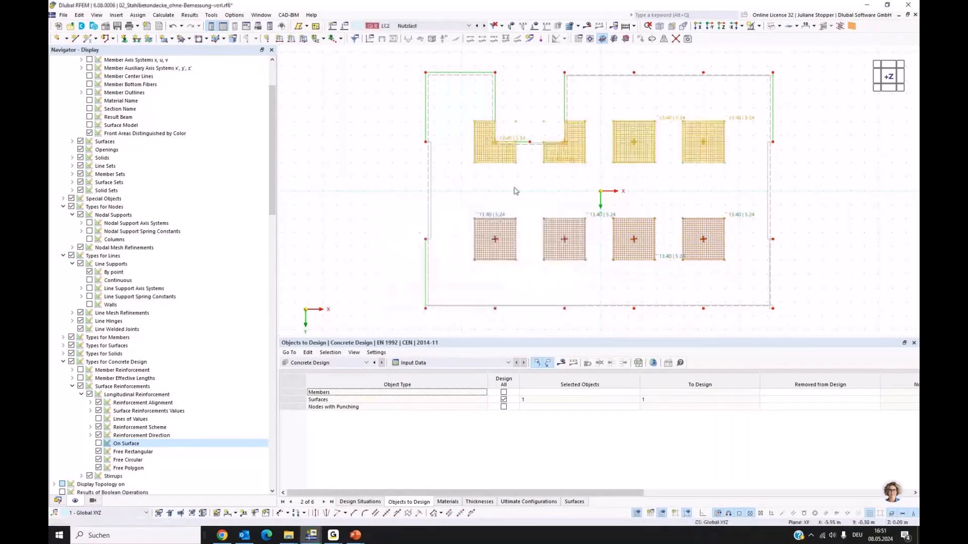
{"action": "left_click", "coordinate": [514, 188]}
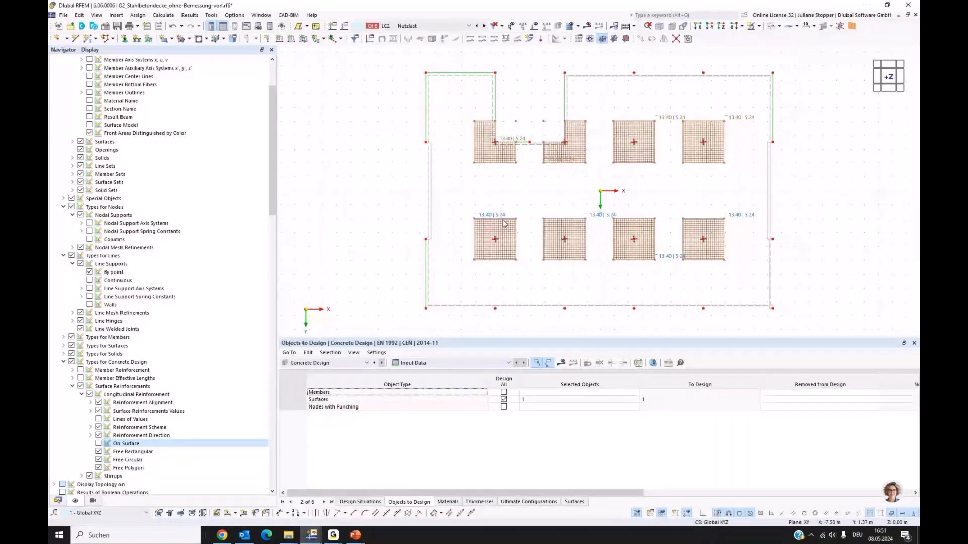
Copy the leftmost interior pair of free rectangular reinforcements onto the column nodes along both the slab's left and right edges.
{"action": "left_click", "coordinate": [494, 245]}
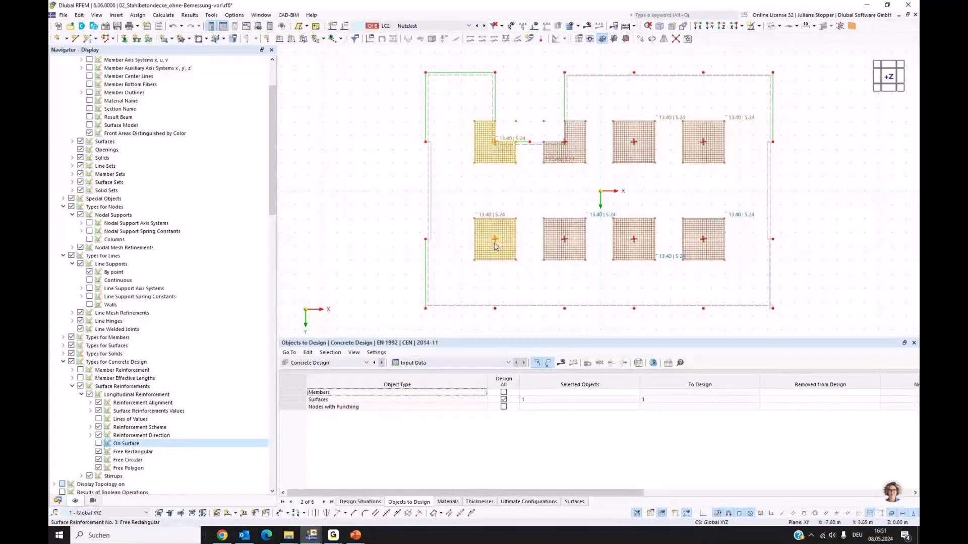
{"action": "left_click_drag", "start_coordinate": [496, 242], "coordinate": [745, 236]}
{"action": "key", "text": "Return"}
{"action": "left_click_drag", "start_coordinate": [744, 150], "coordinate": [776, 242]}
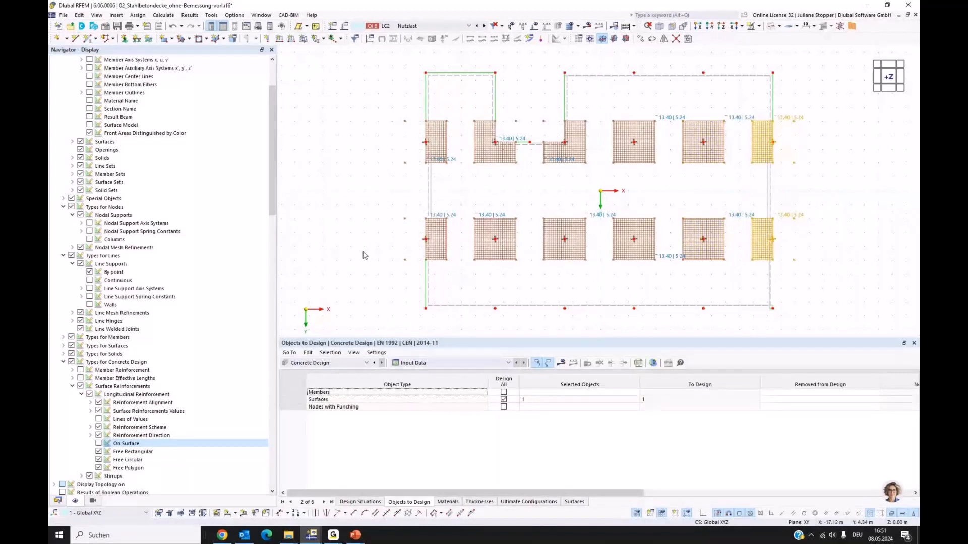
{"action": "left_click", "coordinate": [812, 303]}
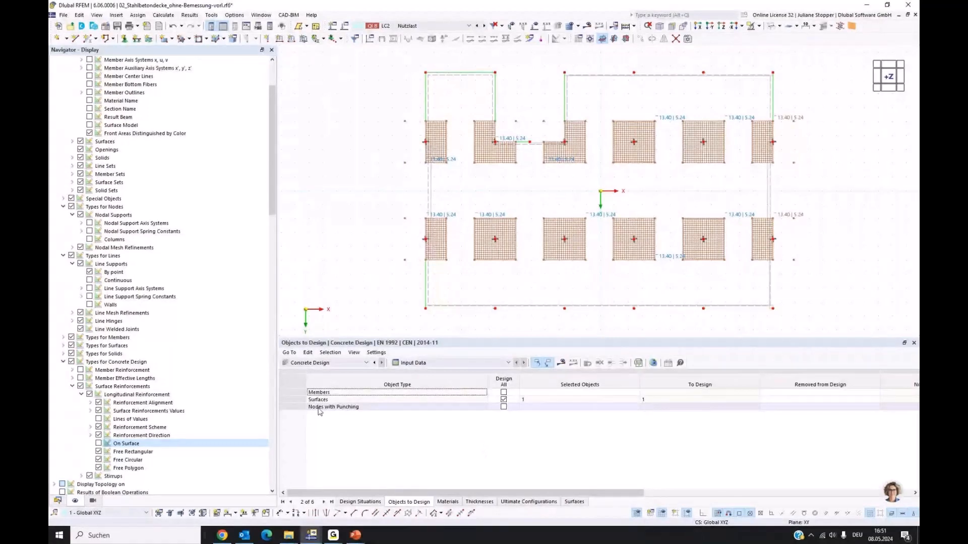
Assign node 22 in the lower row as a node with punching for concrete design and check its design validity.
{"action": "left_click", "coordinate": [528, 411]}
{"action": "left_click", "coordinate": [628, 409]}
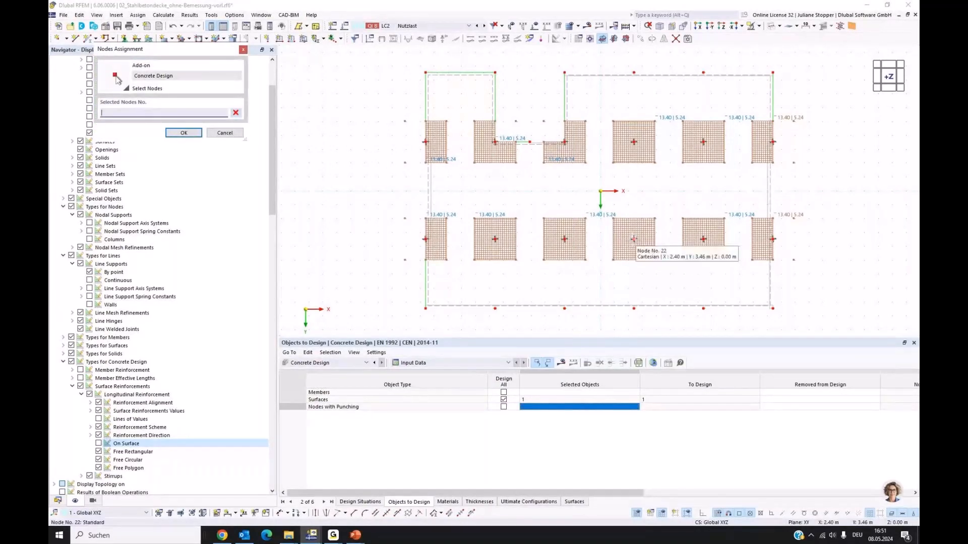
{"action": "left_click", "coordinate": [634, 239]}
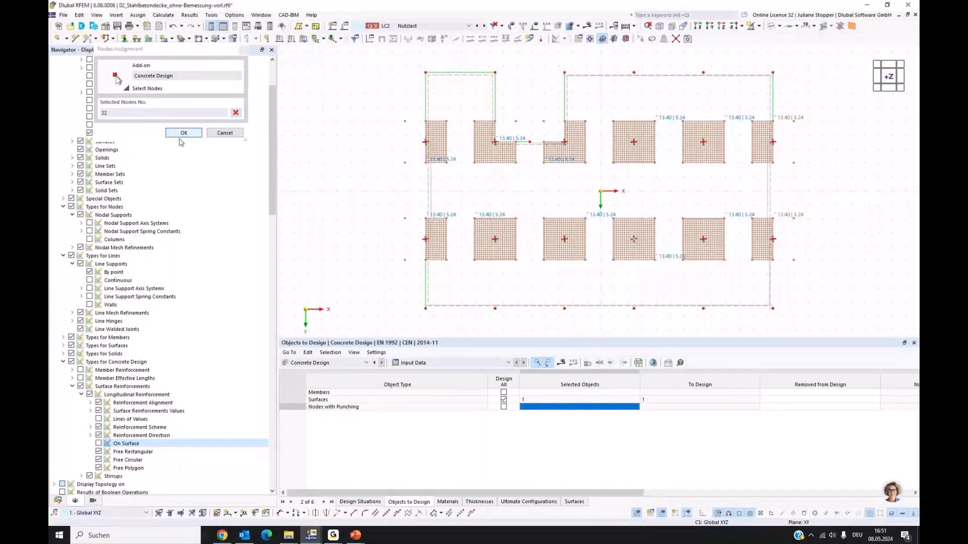
{"action": "left_click", "coordinate": [182, 134]}
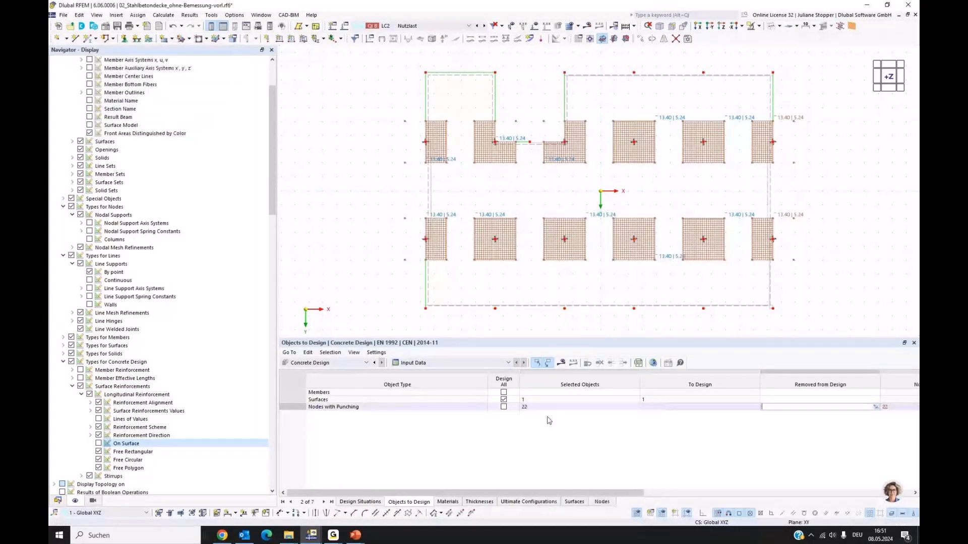
{"action": "left_click_drag", "start_coordinate": [629, 494], "coordinate": [680, 499]}
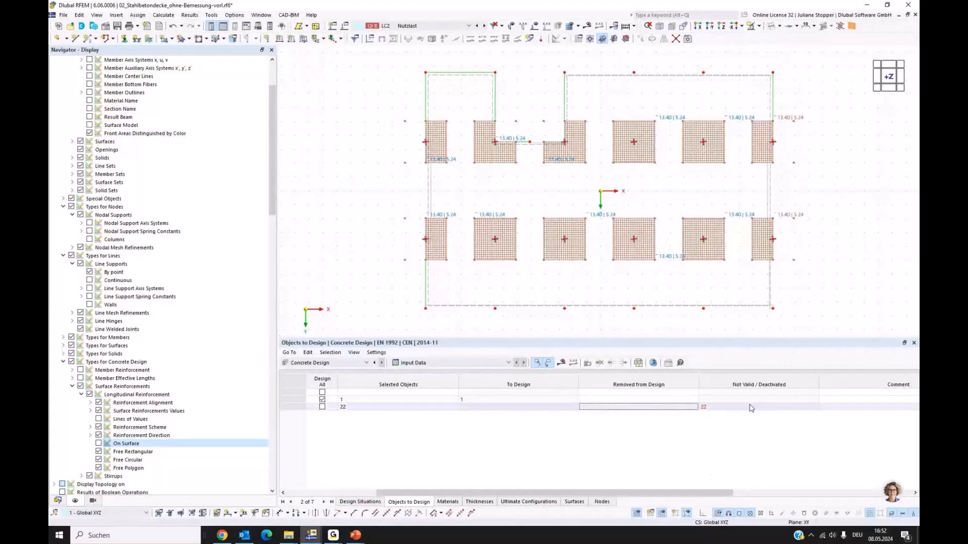
Activate Punching Design for node 22, keeping its ultimate configuration at 1 - Default.
{"action": "right_click", "coordinate": [634, 239]}
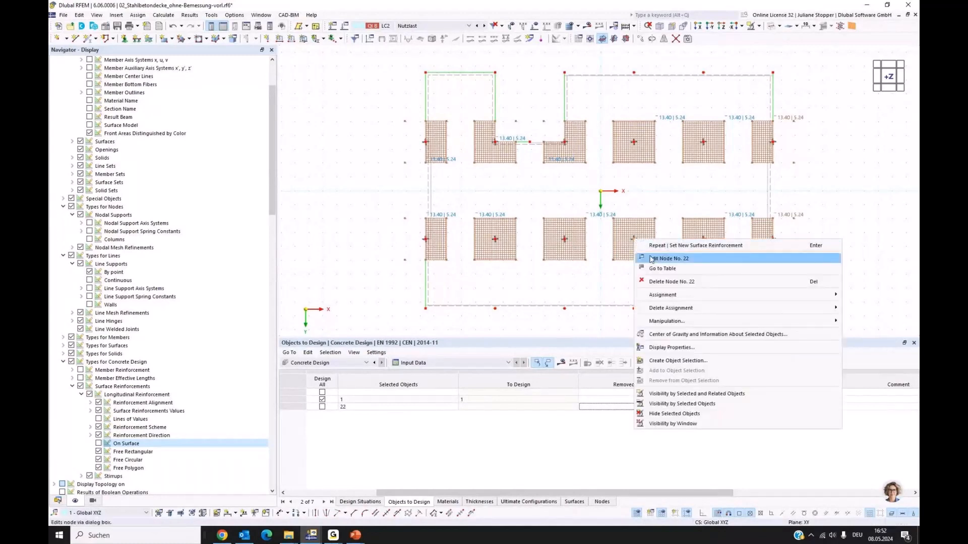
{"action": "left_click", "coordinate": [661, 259]}
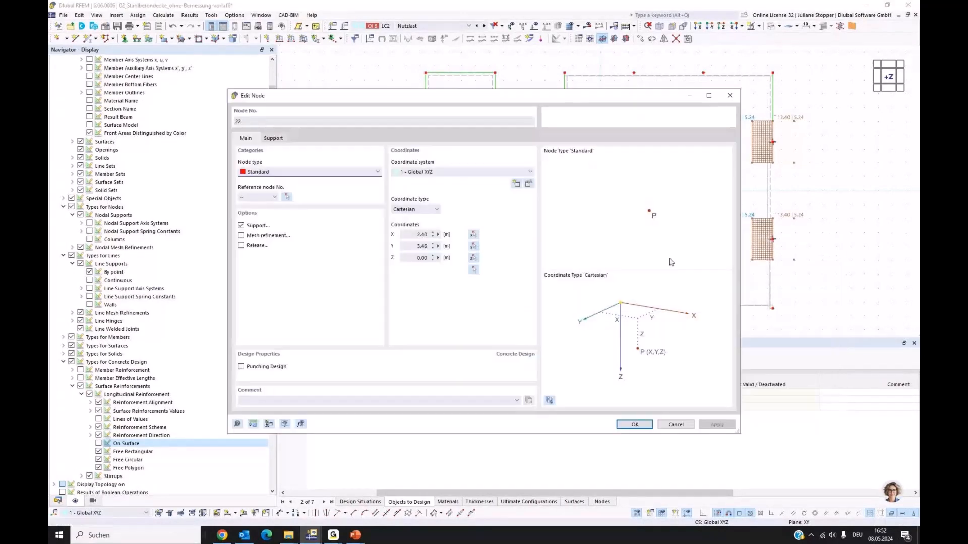
{"action": "left_click", "coordinate": [241, 367]}
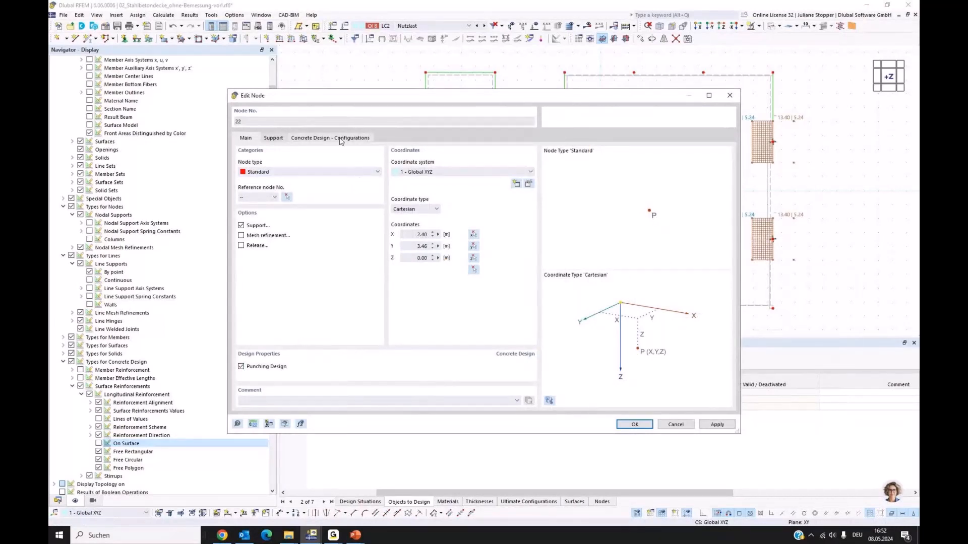
{"action": "left_click", "coordinate": [341, 139]}
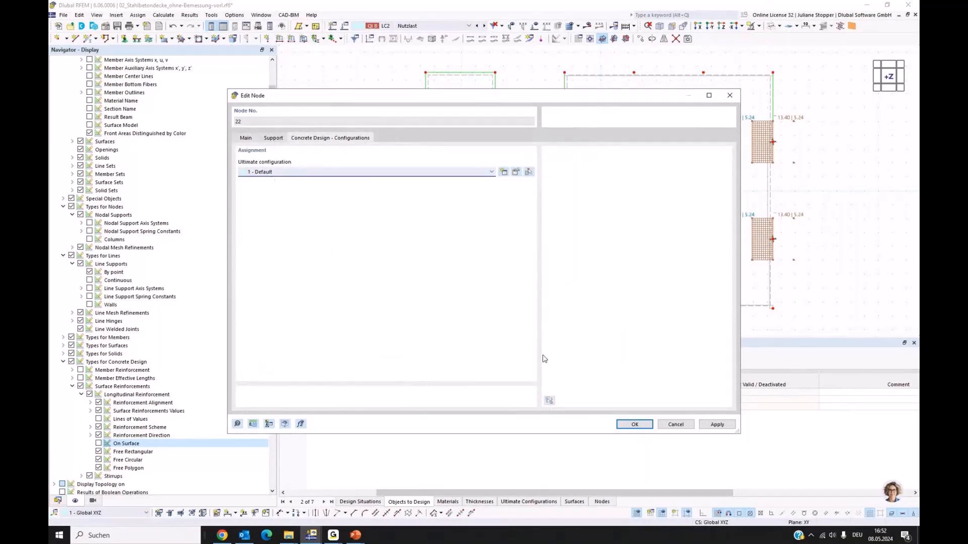
{"action": "left_click", "coordinate": [635, 425]}
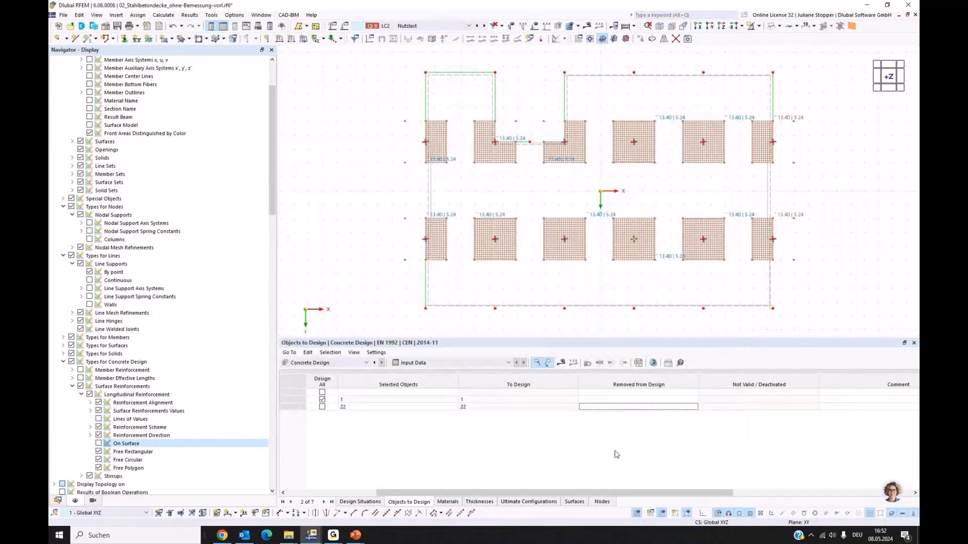
{"action": "left_click", "coordinate": [468, 407]}
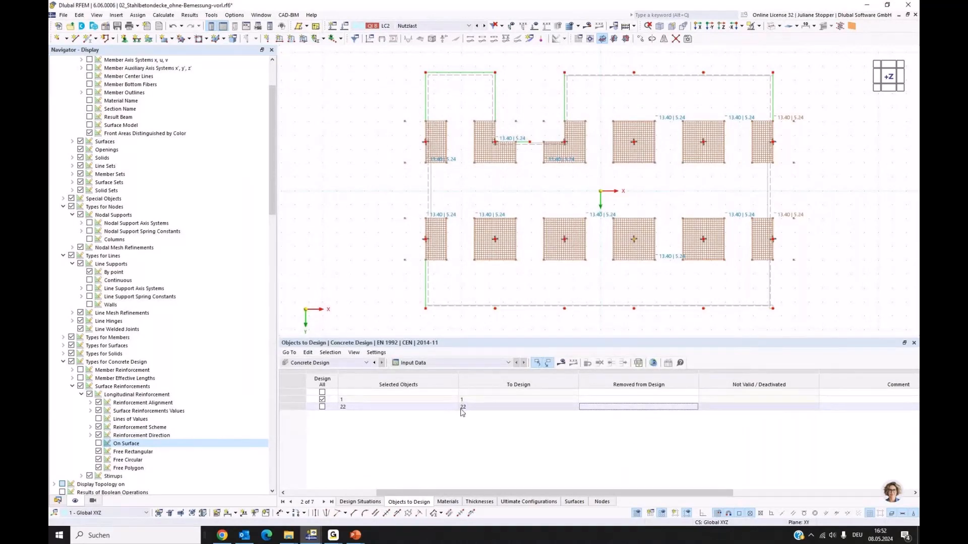
Review the punching design parameters in the Default ultimate configuration.
{"action": "left_click", "coordinate": [58, 501]}
{"action": "left_click", "coordinate": [64, 435]}
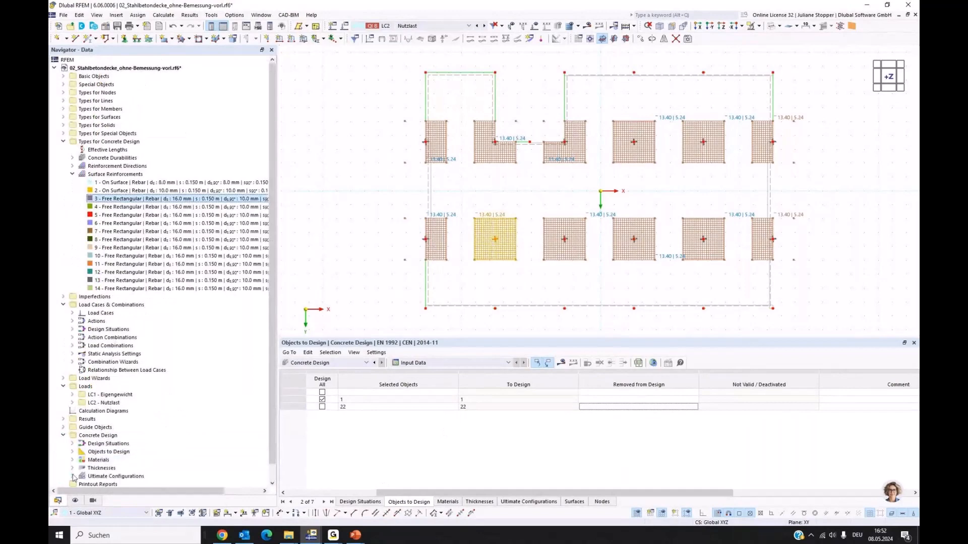
{"action": "double_click", "coordinate": [100, 459]}
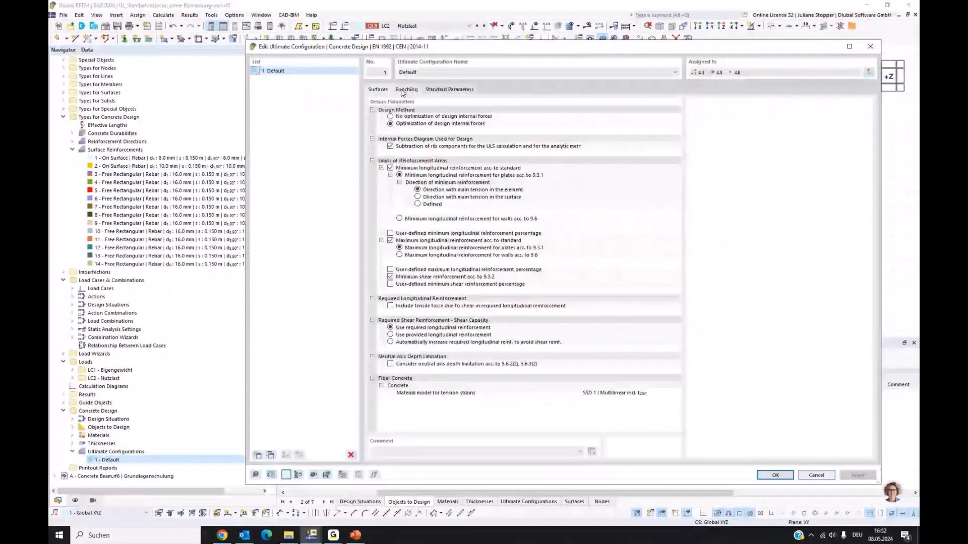
{"action": "left_click", "coordinate": [406, 89]}
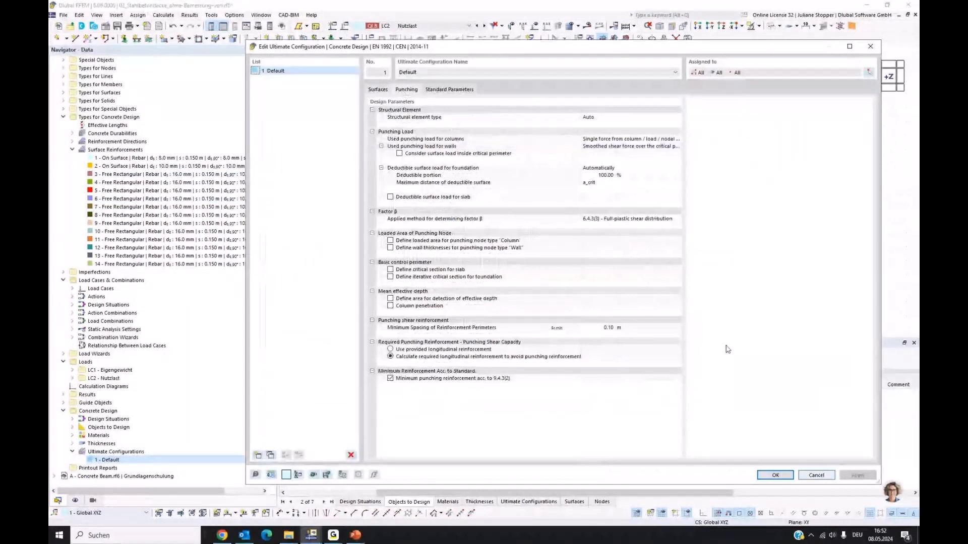
{"action": "left_click", "coordinate": [775, 476]}
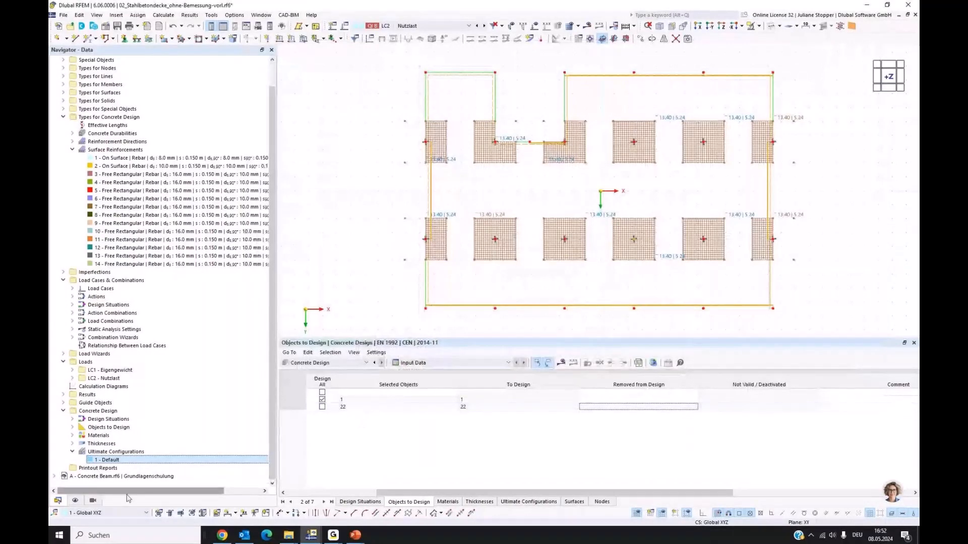
{"action": "left_click", "coordinate": [352, 283]}
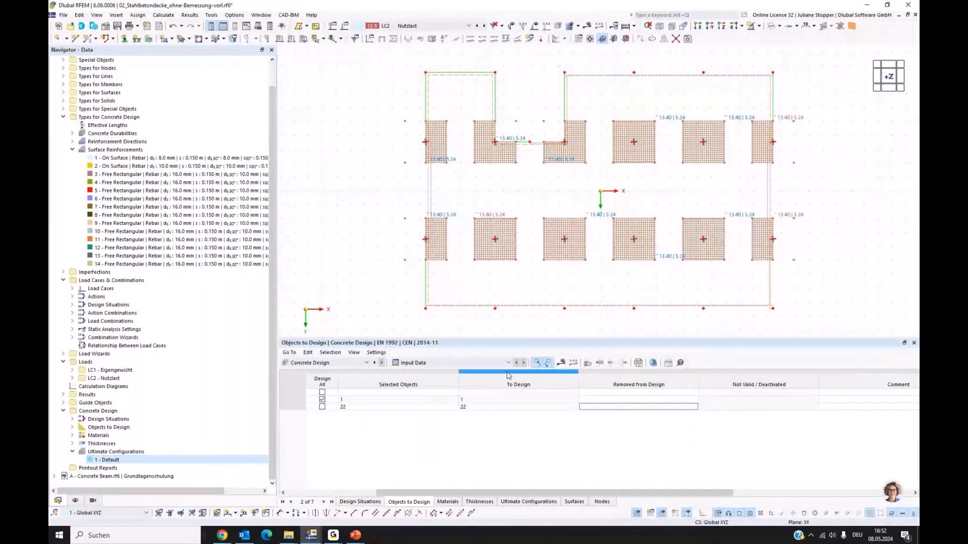
Calculate the concrete design results and list the Design Ratios on Surfaces.
{"action": "left_click", "coordinate": [562, 364]}
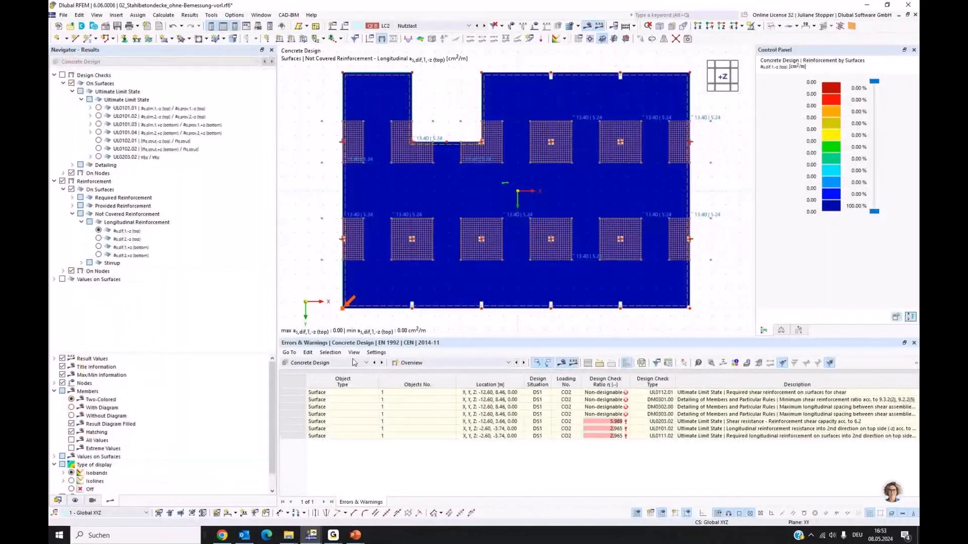
{"action": "left_click", "coordinate": [454, 363]}
{"action": "left_click", "coordinate": [443, 385]}
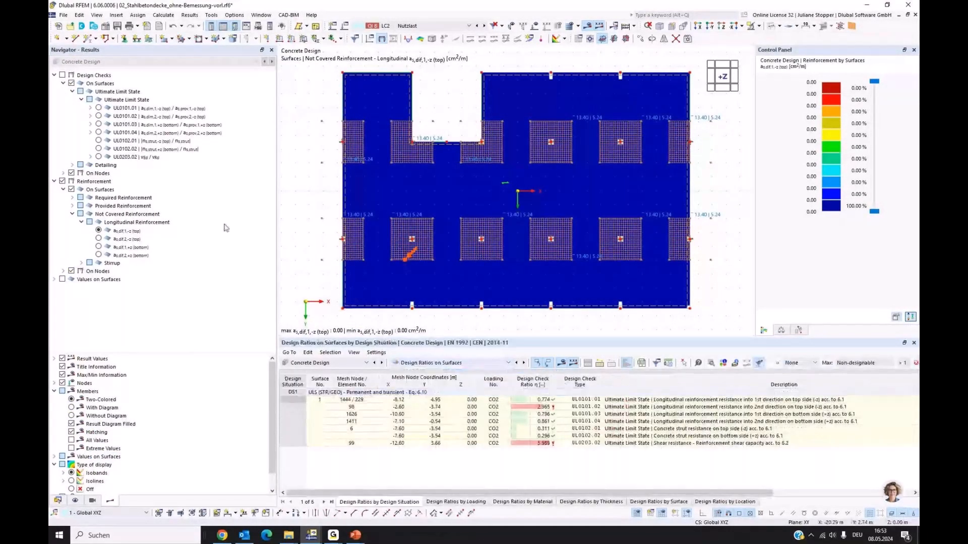
Examine design check UL0101.01 and the not covered longitudinal top reinforcement in directions 1 and 2, inspecting the opening's corners.
{"action": "left_click", "coordinate": [98, 109]}
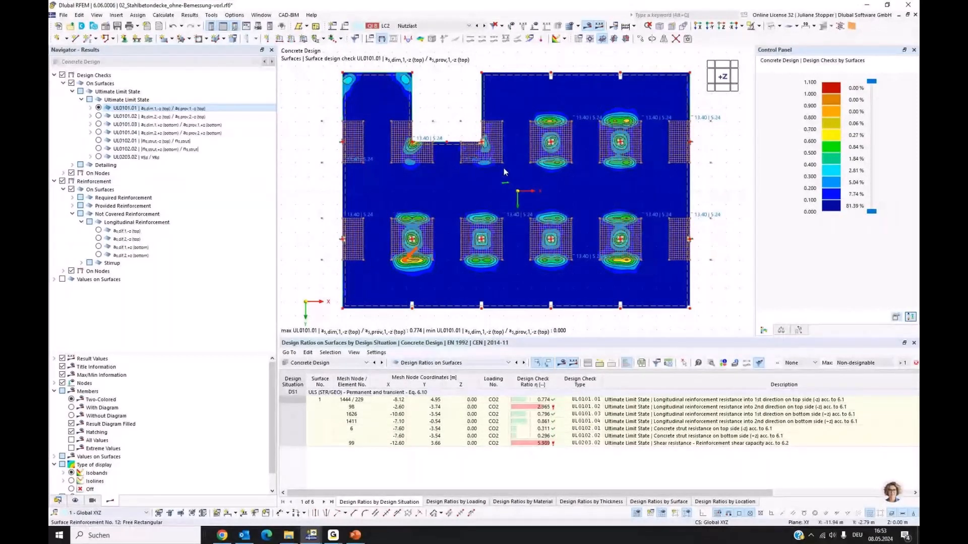
{"action": "left_click", "coordinate": [62, 75]}
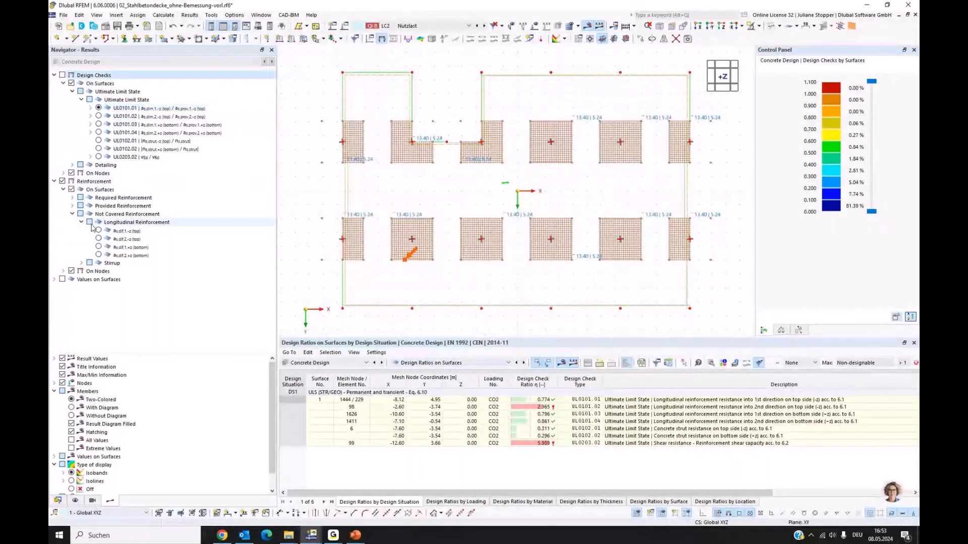
{"action": "left_click", "coordinate": [99, 230]}
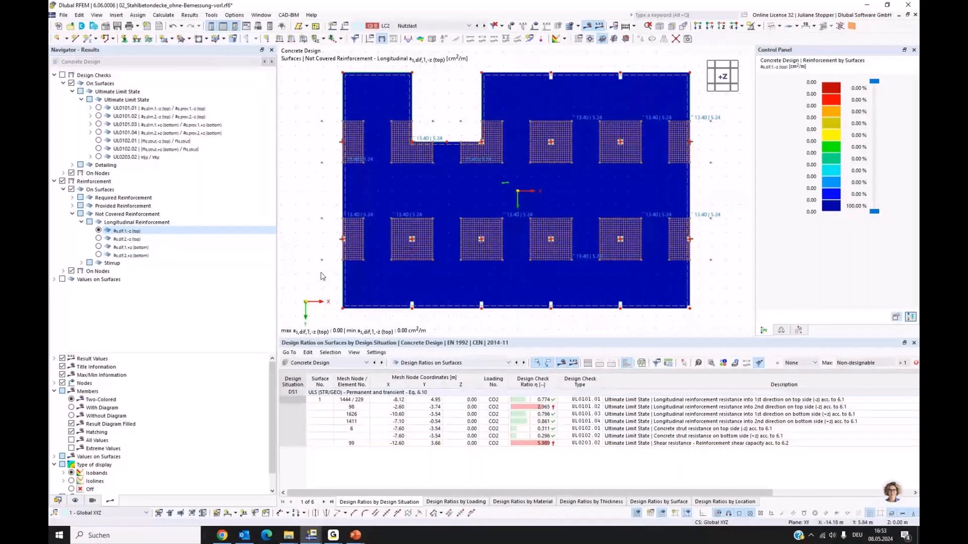
{"action": "left_click", "coordinate": [98, 239]}
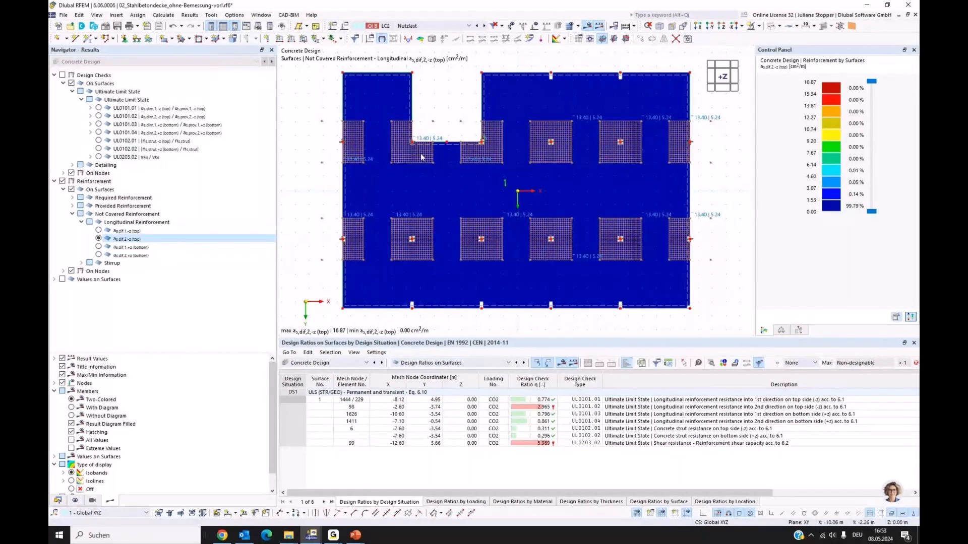
{"action": "scroll", "coordinate": [470, 148], "scroll_direction": "up", "scroll_amount": 3}
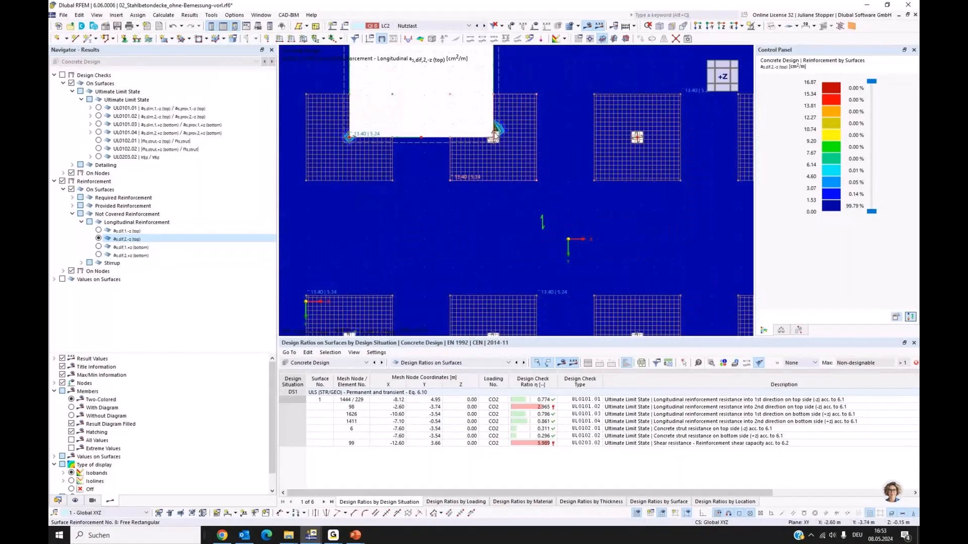
{"action": "scroll", "coordinate": [504, 247], "scroll_direction": "down", "scroll_amount": 3}
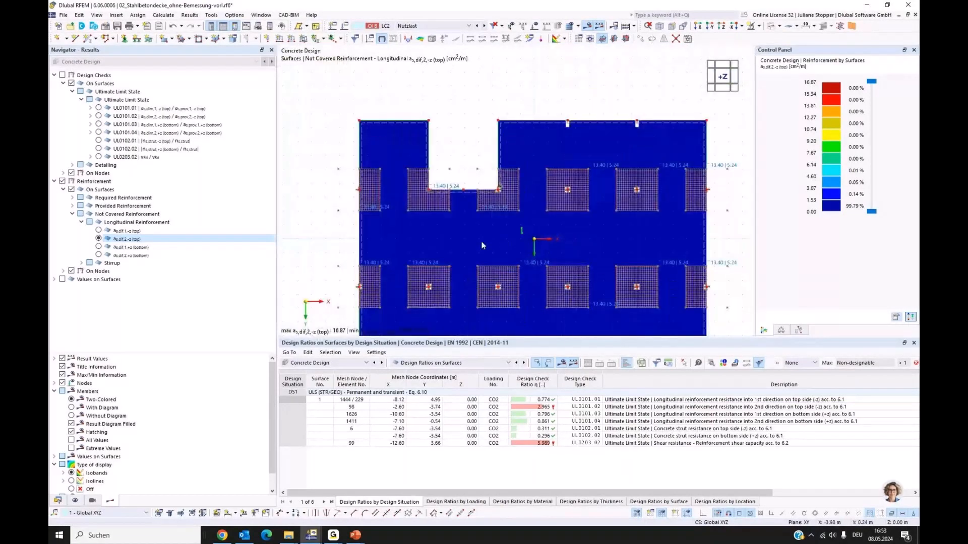
{"action": "middle_click_drag", "start_coordinate": [481, 242], "coordinate": [454, 213]}
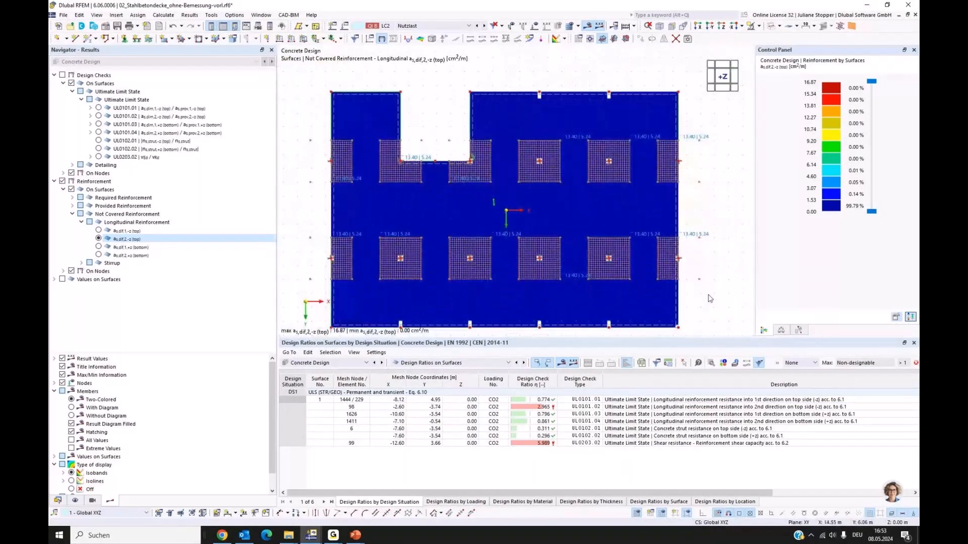
Open the design check details of UL0101.02 on the slab surface and show the calculation of the required longitudinal reinforcement area.
{"action": "key", "text": "Down"}
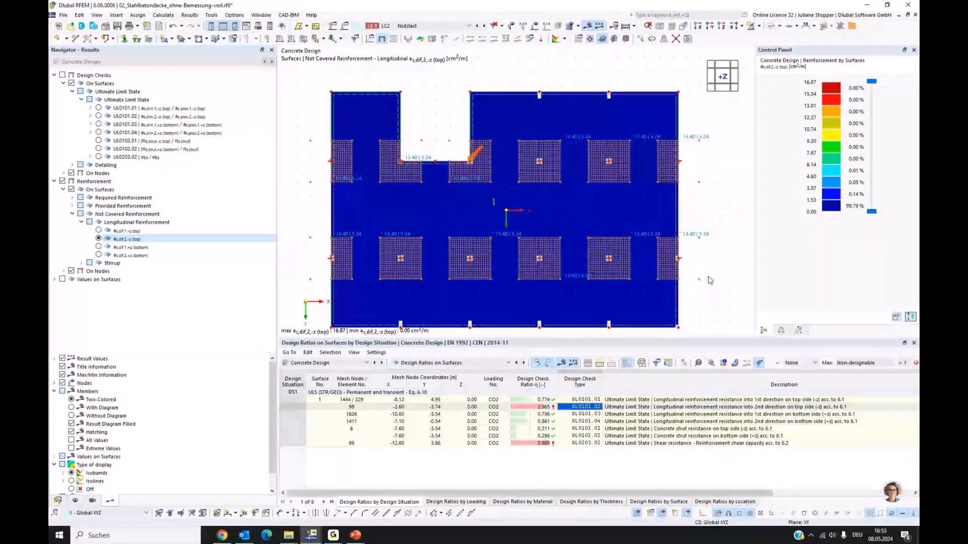
{"action": "double_click", "coordinate": [584, 407]}
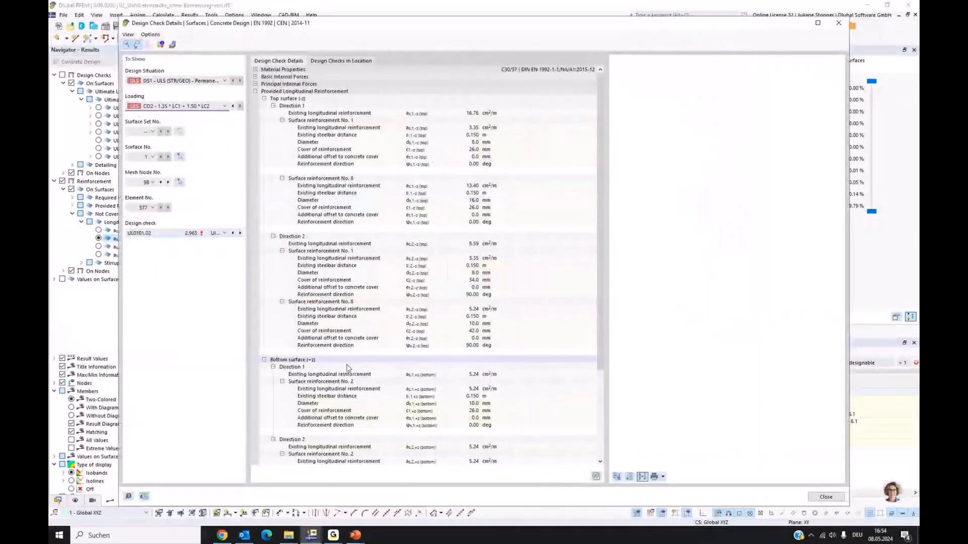
{"action": "left_click", "coordinate": [255, 91]}
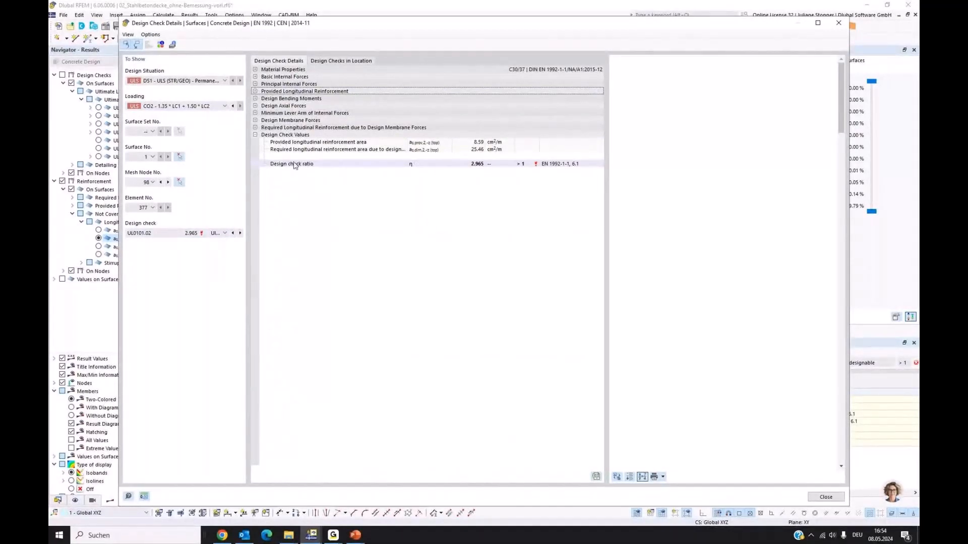
{"action": "left_click", "coordinate": [471, 150]}
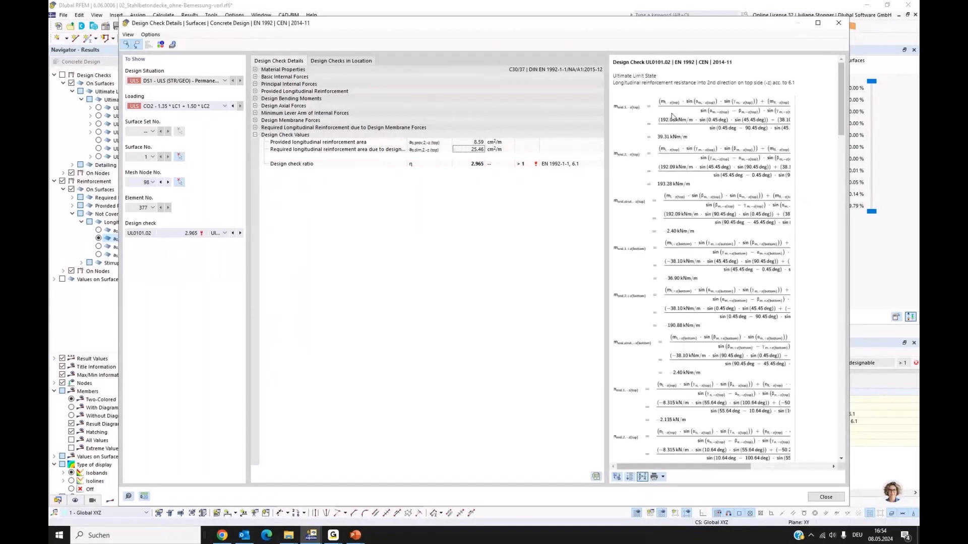
Review the design check ratio formulas of UL0101.02 for the required and provided reinforcement, and close the details.
{"action": "left_click", "coordinate": [478, 166]}
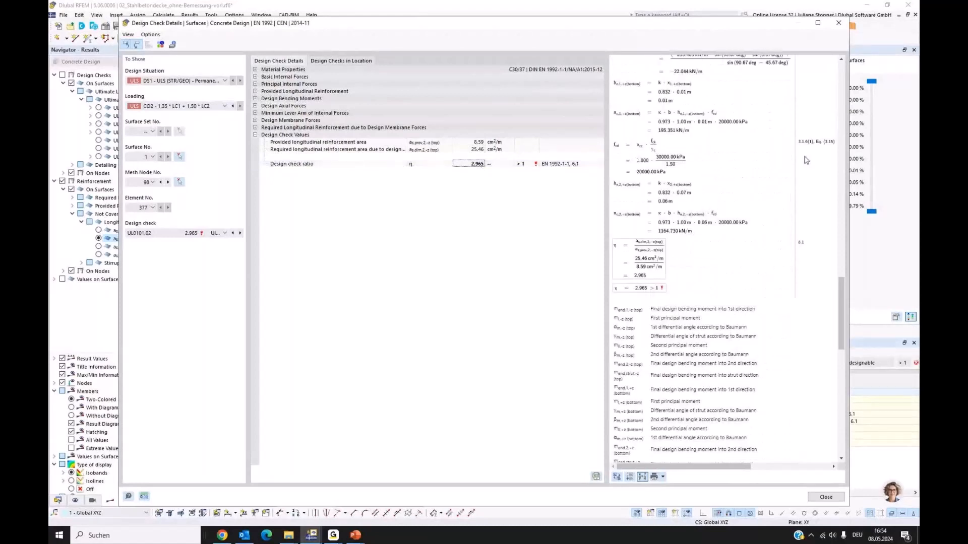
{"action": "scroll", "coordinate": [805, 160], "scroll_direction": "up", "scroll_amount": 1}
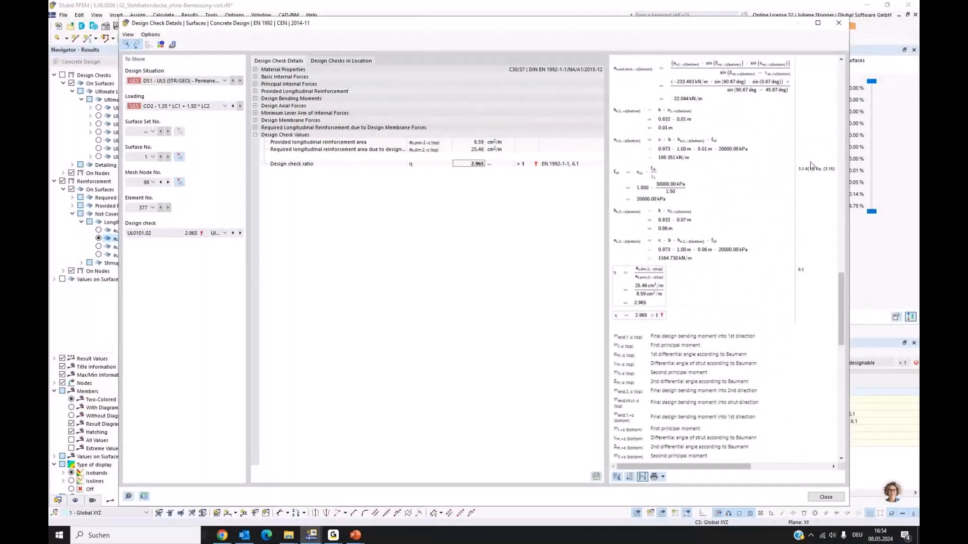
{"action": "scroll", "coordinate": [811, 167], "scroll_direction": "up", "scroll_amount": 6}
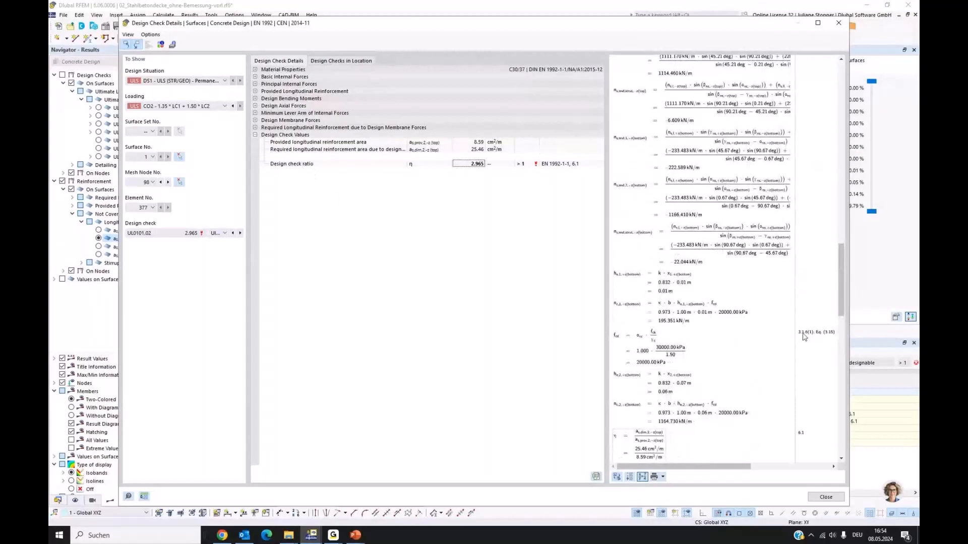
{"action": "scroll", "coordinate": [805, 303], "scroll_direction": "up", "scroll_amount": 15}
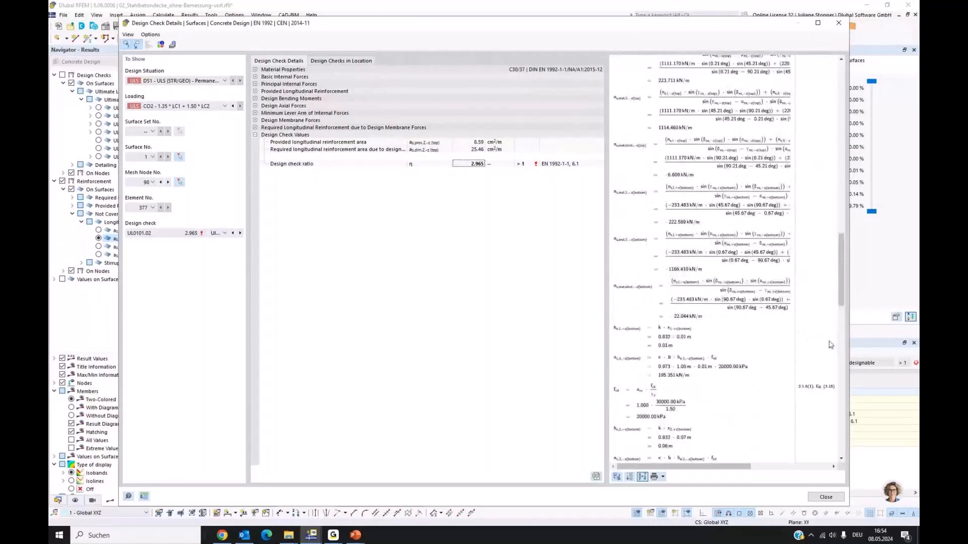
{"action": "left_click", "coordinate": [840, 24]}
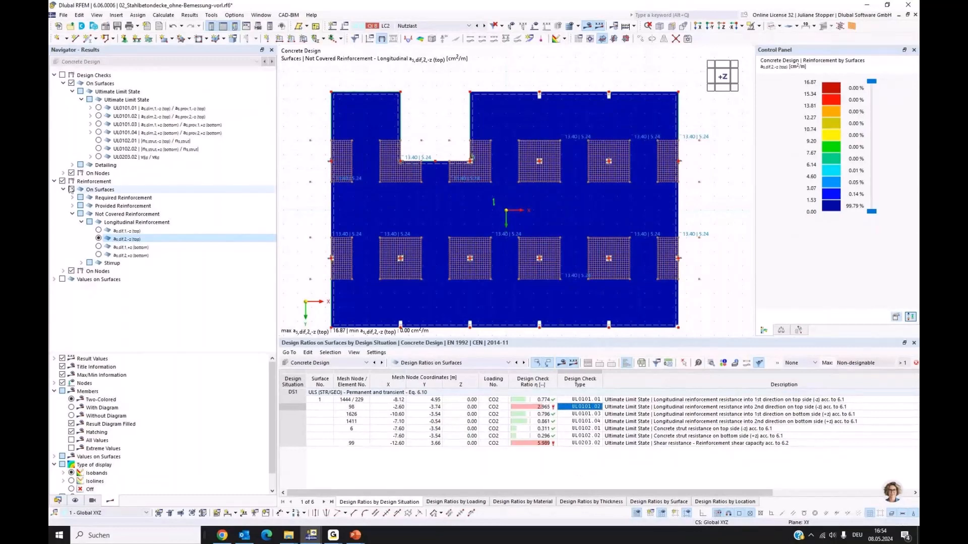
Hide the Types for Concrete Design symbols in the model and display surface design check UL0203.02 for shear.
{"action": "left_click", "coordinate": [54, 181]}
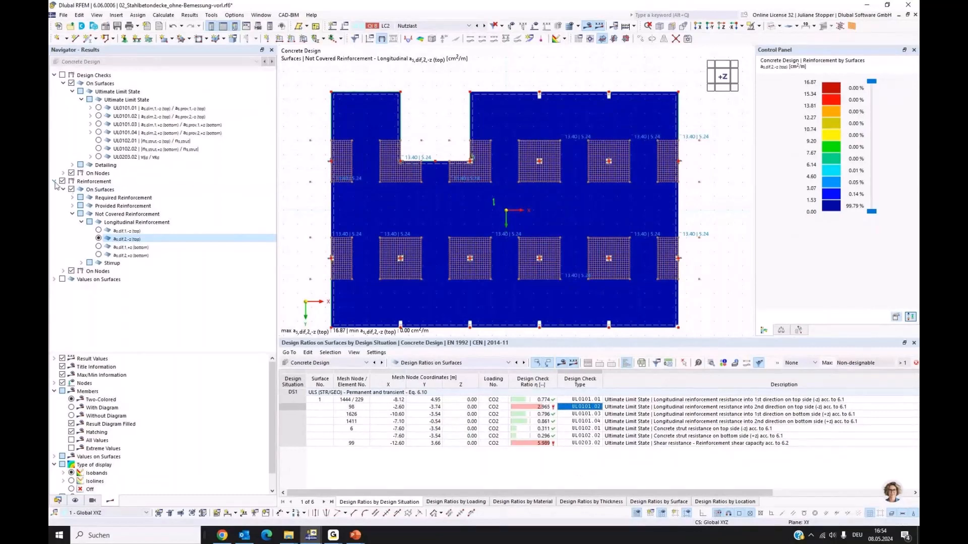
{"action": "left_click", "coordinate": [75, 500]}
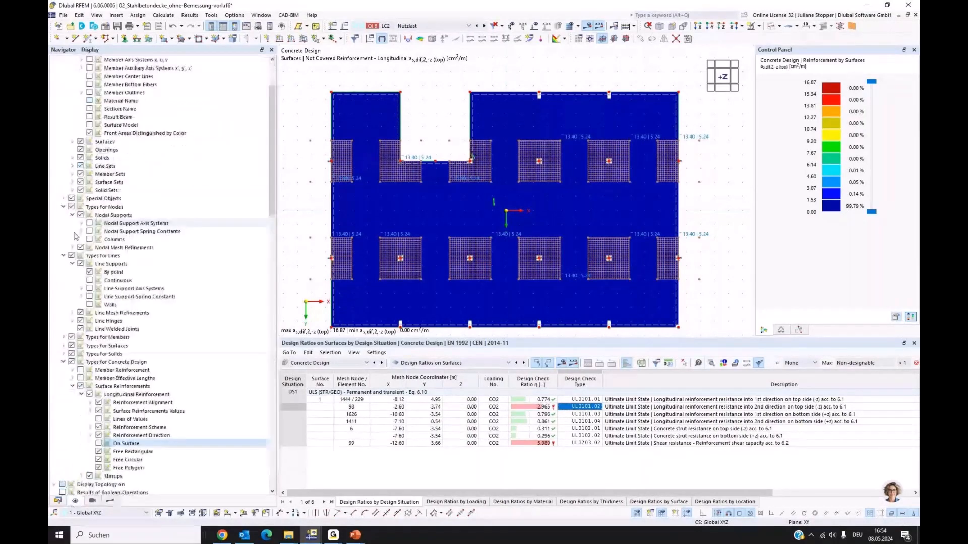
{"action": "left_click", "coordinate": [71, 362]}
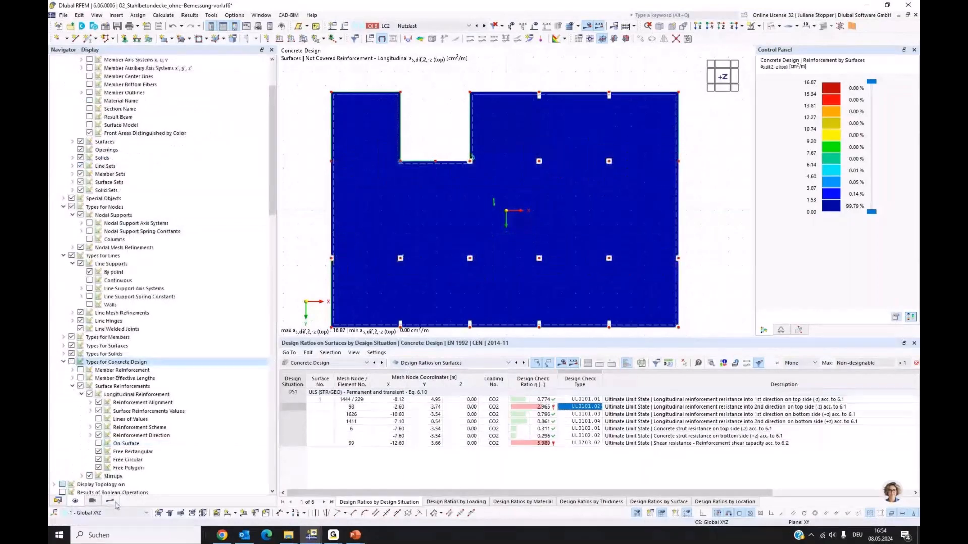
{"action": "left_click", "coordinate": [58, 501]}
{"action": "left_click", "coordinate": [99, 156]}
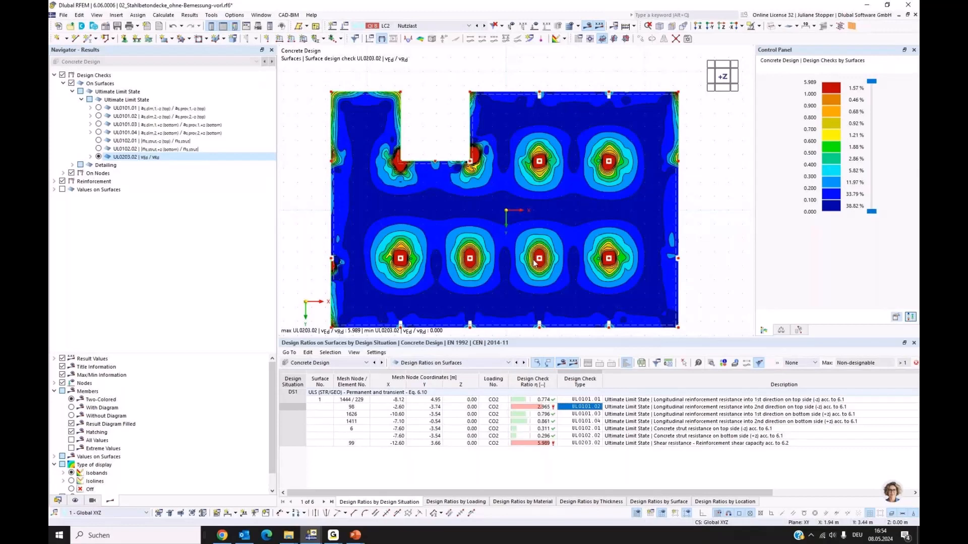
Display node design check UL0400 for punching and turn off the surface design check results.
{"action": "left_click", "coordinate": [63, 173]}
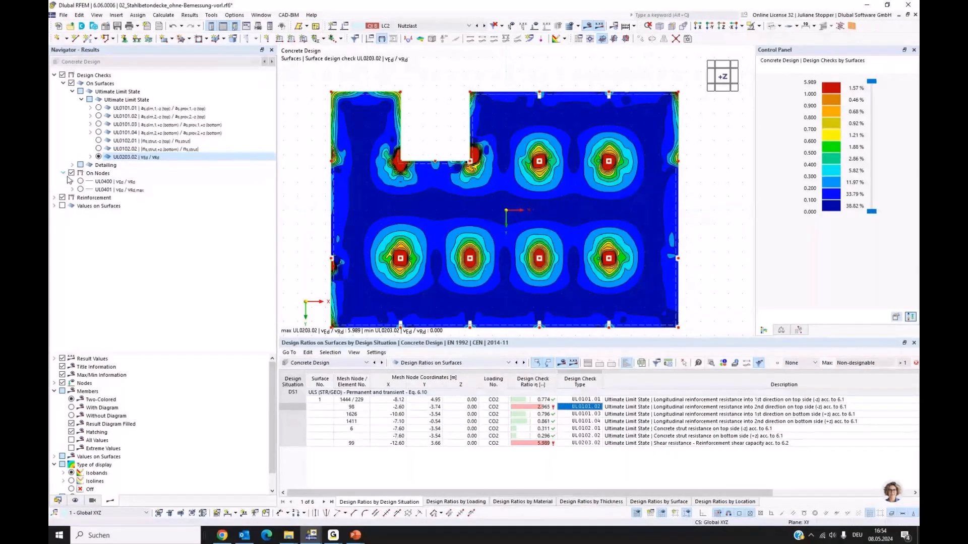
{"action": "left_click", "coordinate": [80, 181]}
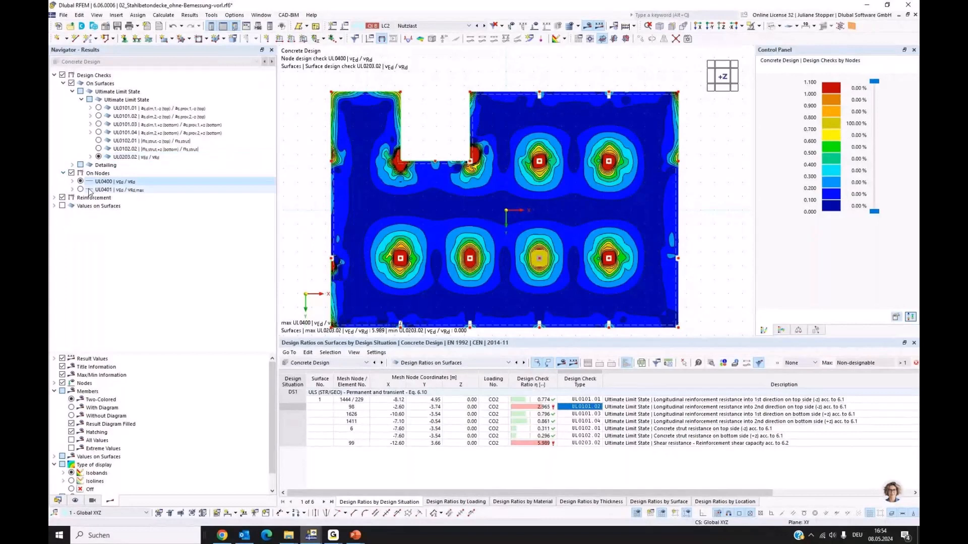
{"action": "left_click", "coordinate": [72, 83]}
{"action": "left_click", "coordinate": [90, 158]}
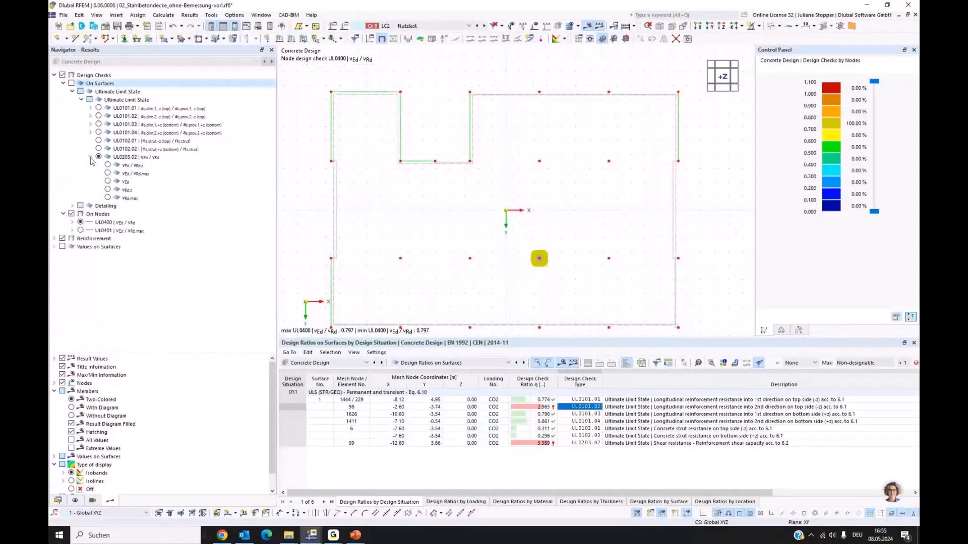
{"action": "left_click", "coordinate": [80, 223]}
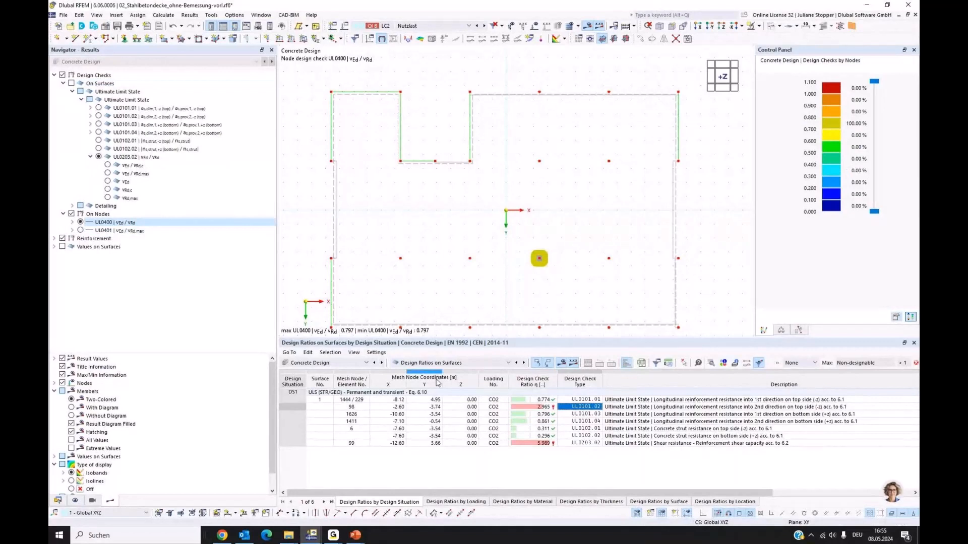
List the Design Ratios on Nodes and open the design check details of UL0400 for node 22.
{"action": "left_click", "coordinate": [444, 363]}
{"action": "left_click", "coordinate": [443, 403]}
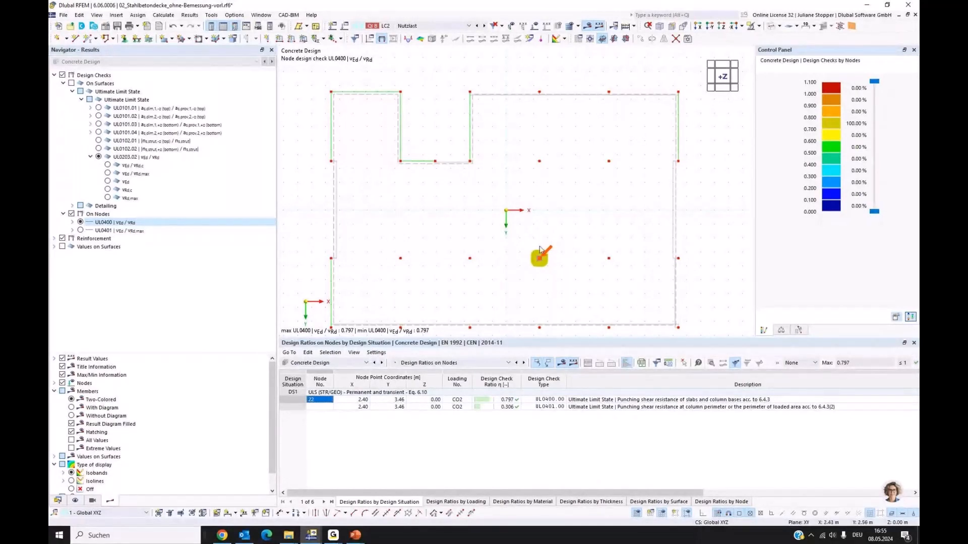
{"action": "left_click", "coordinate": [548, 407]}
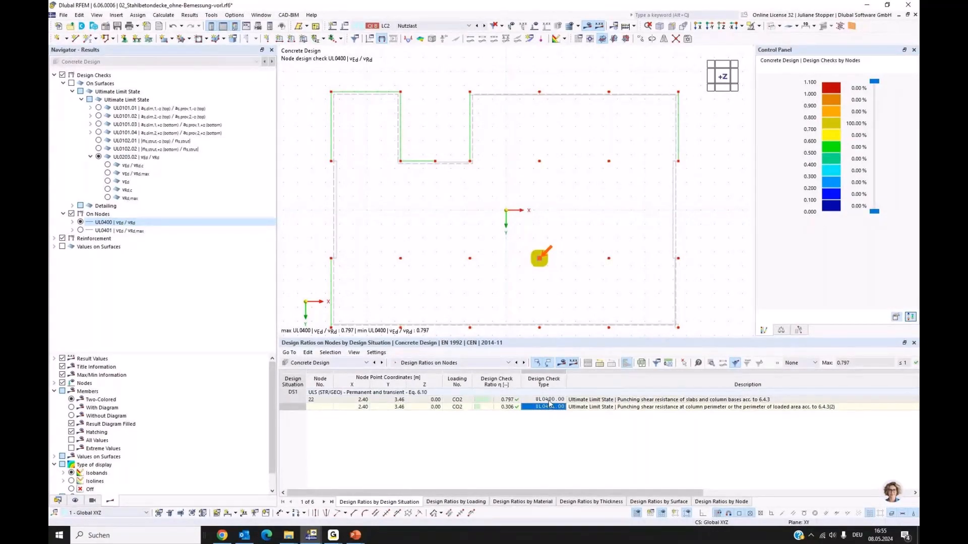
{"action": "double_click", "coordinate": [550, 400]}
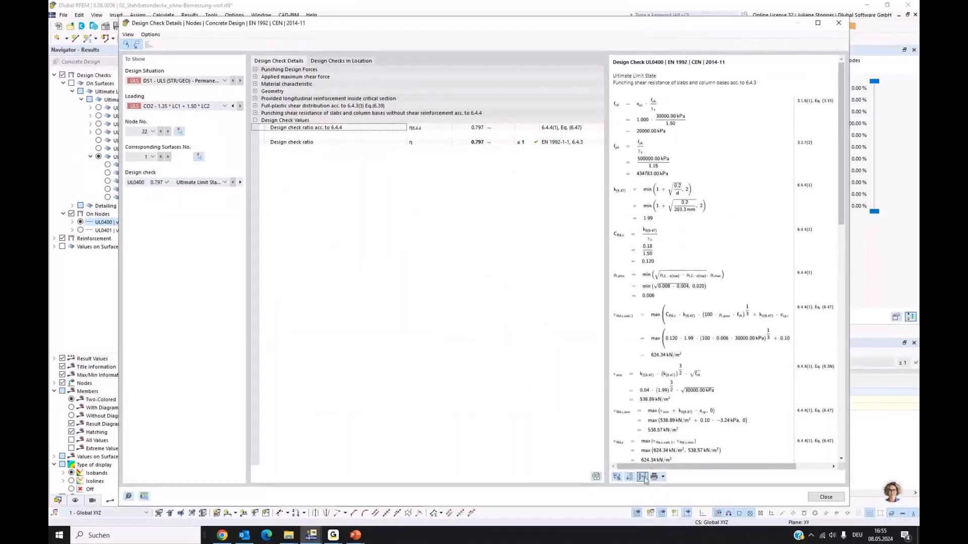
Compare the UL0400 punching formulas with and without inserted values, check the graphics print options, and close the details.
{"action": "left_click", "coordinate": [641, 476]}
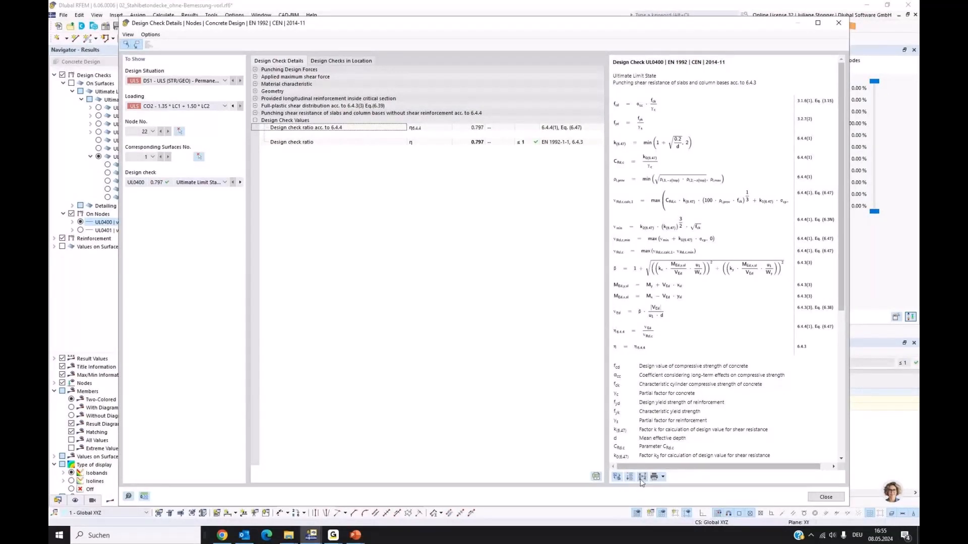
{"action": "left_click", "coordinate": [642, 476]}
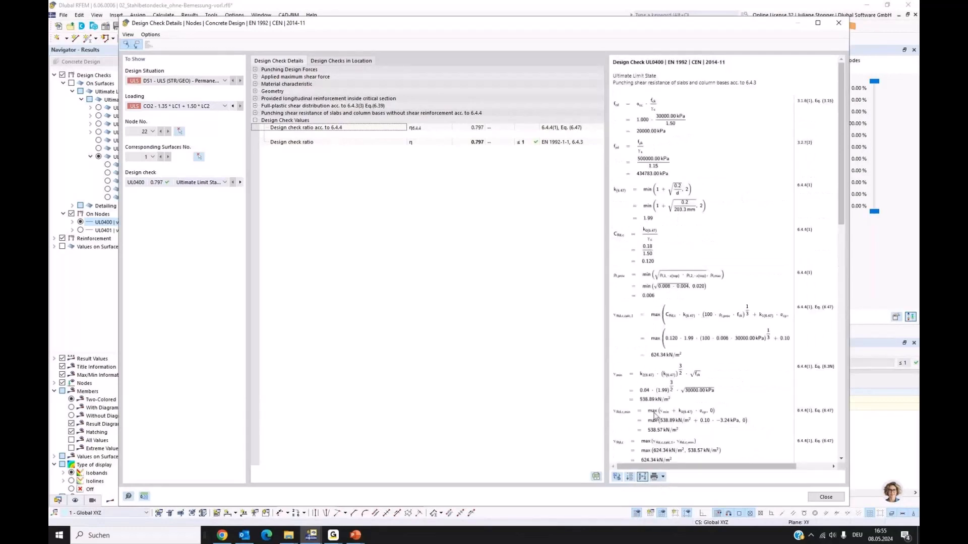
{"action": "left_click", "coordinate": [663, 478]}
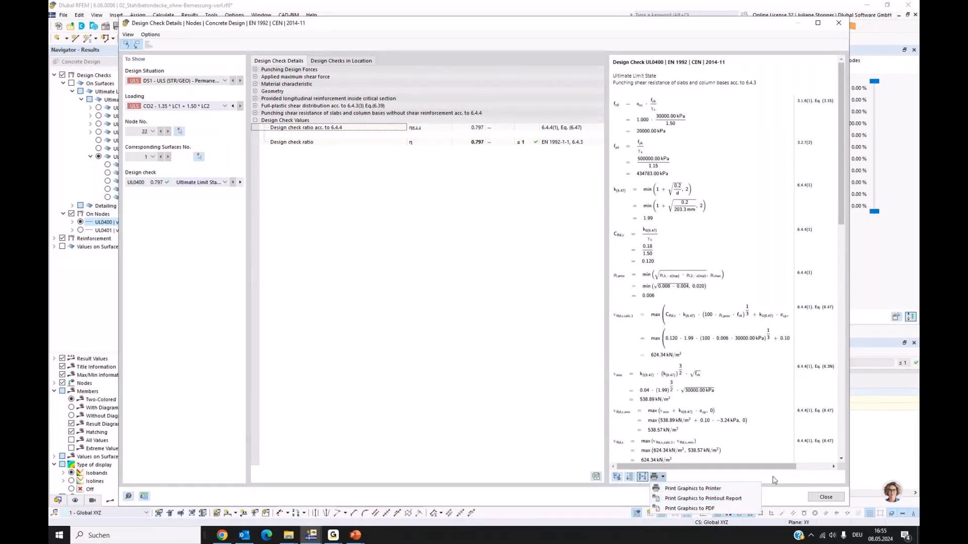
{"action": "left_click", "coordinate": [827, 498]}
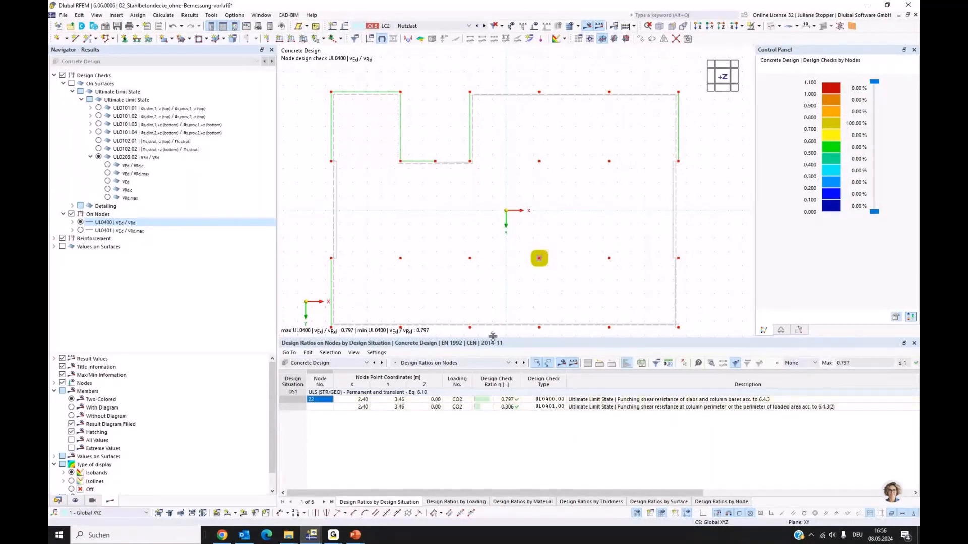
Shrink the results table to enlarge the model view, and display surface design check UL0101.01.
{"action": "left_click_drag", "start_coordinate": [493, 336], "coordinate": [477, 366]}
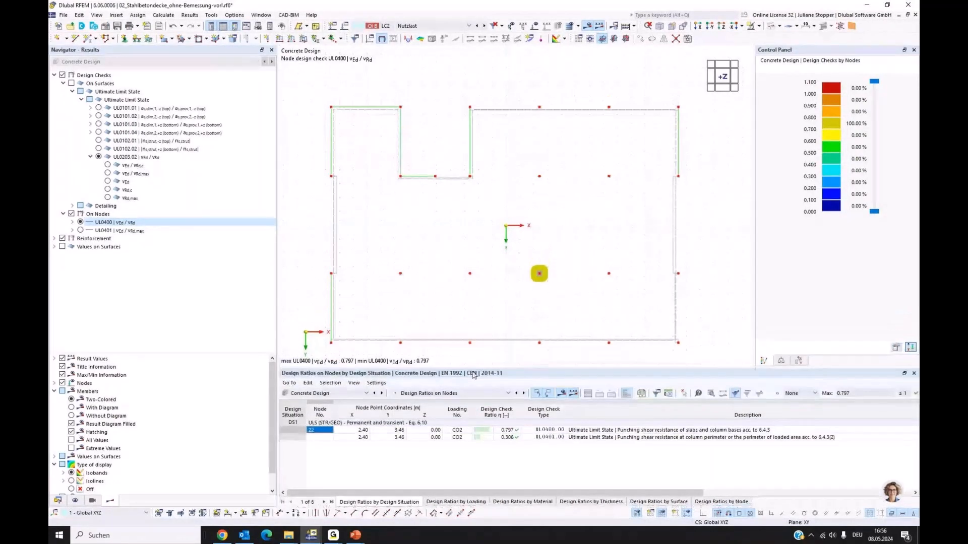
{"action": "left_click", "coordinate": [99, 109]}
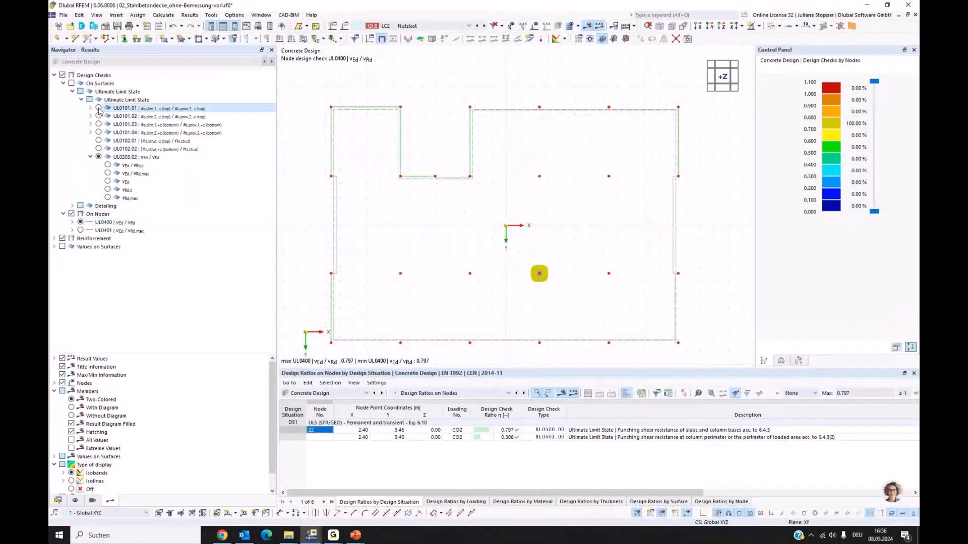
{"action": "left_click", "coordinate": [99, 109]}
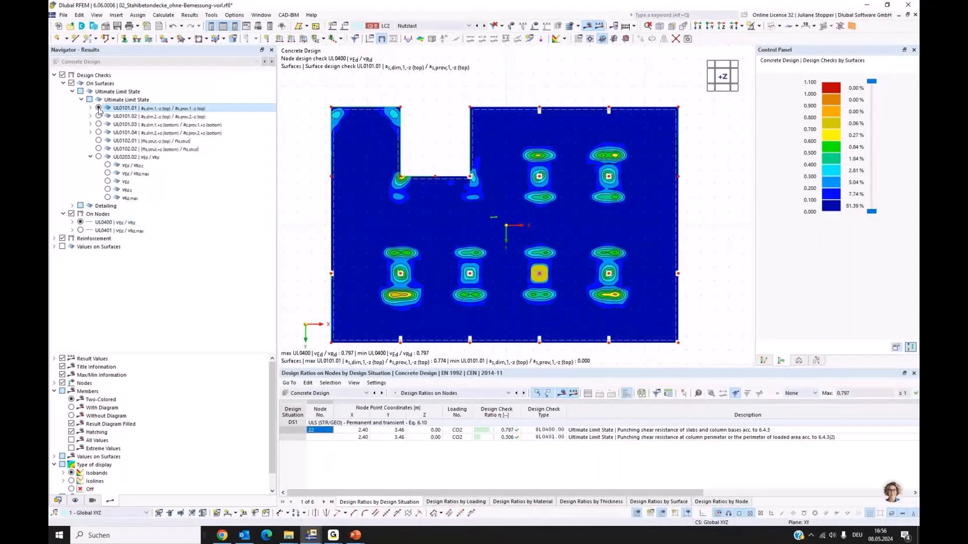
Show the surface results of UL0101.01 as isolines and turn on the values on surfaces.
{"action": "left_click_drag", "start_coordinate": [177, 351], "coordinate": [180, 300]}
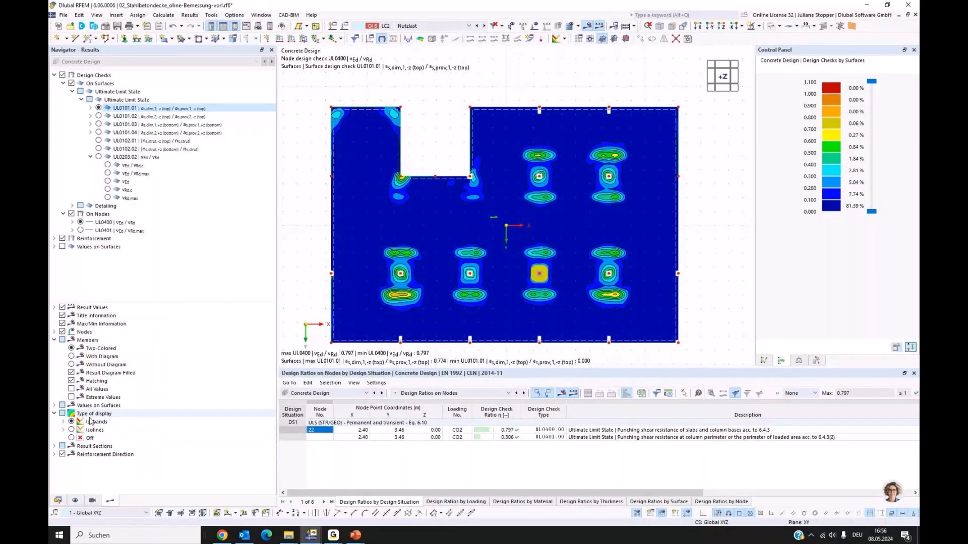
{"action": "left_click", "coordinate": [71, 429]}
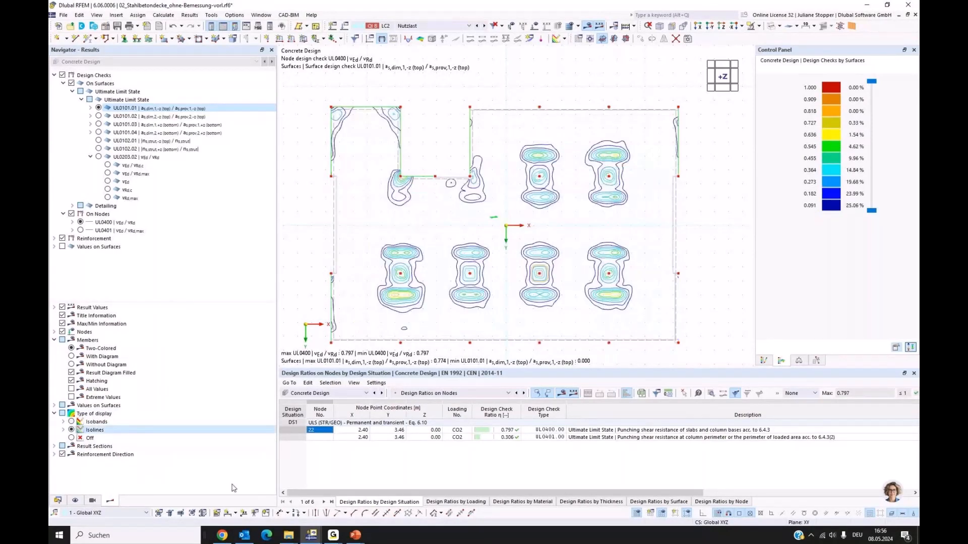
{"action": "middle_click_drag", "start_coordinate": [330, 348], "coordinate": [336, 332]}
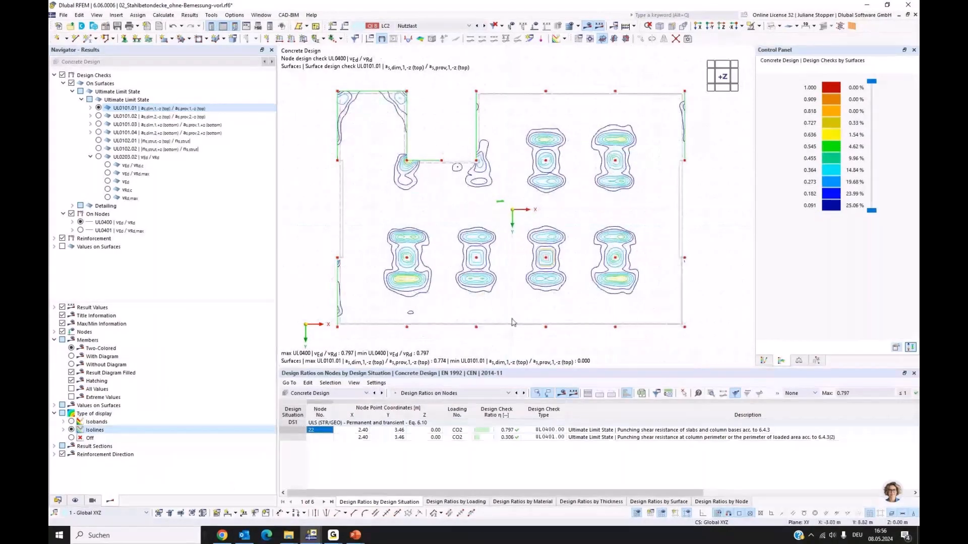
{"action": "left_click", "coordinate": [72, 430]}
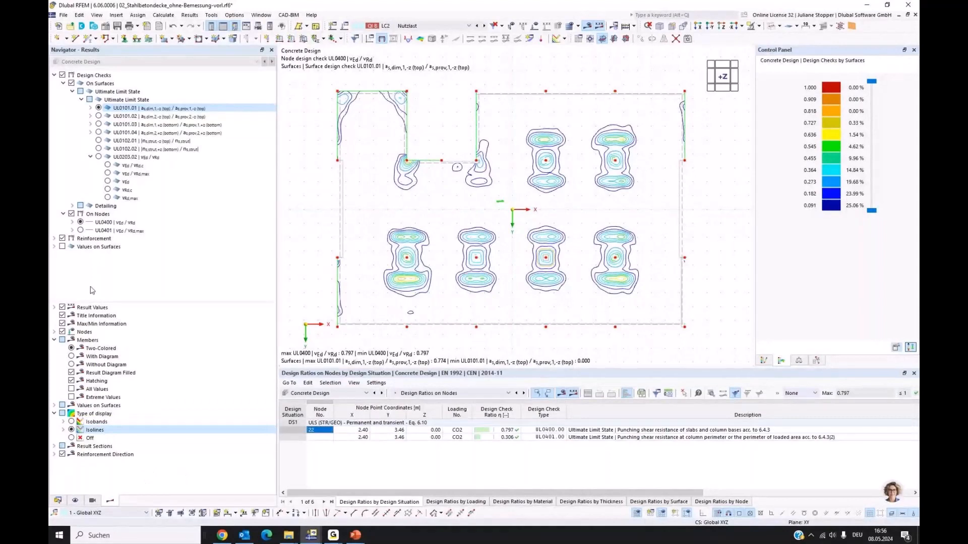
{"action": "left_click", "coordinate": [62, 246]}
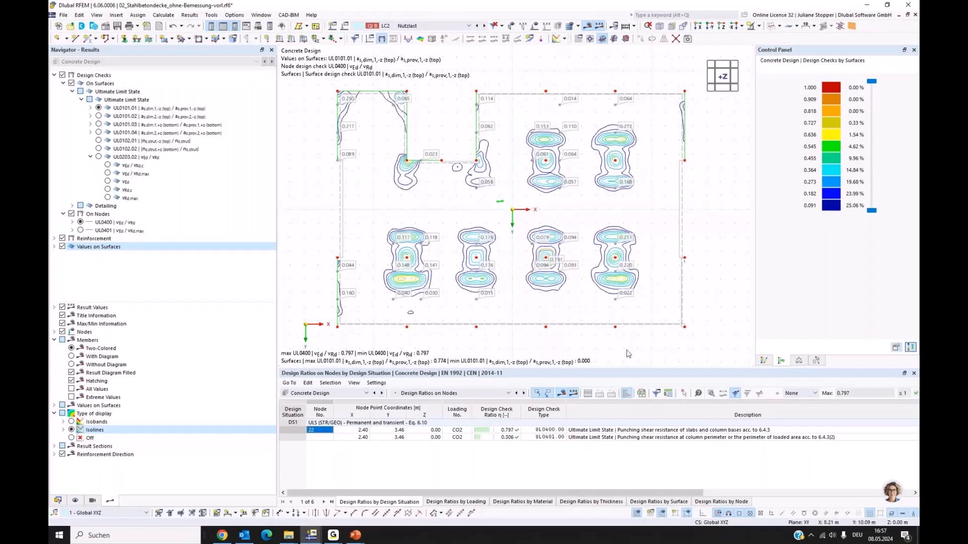
Switch to Chrome, view the Dlubal student license request page, and browse the Structural Analysis Models to Download.
{"action": "left_click", "coordinate": [222, 535]}
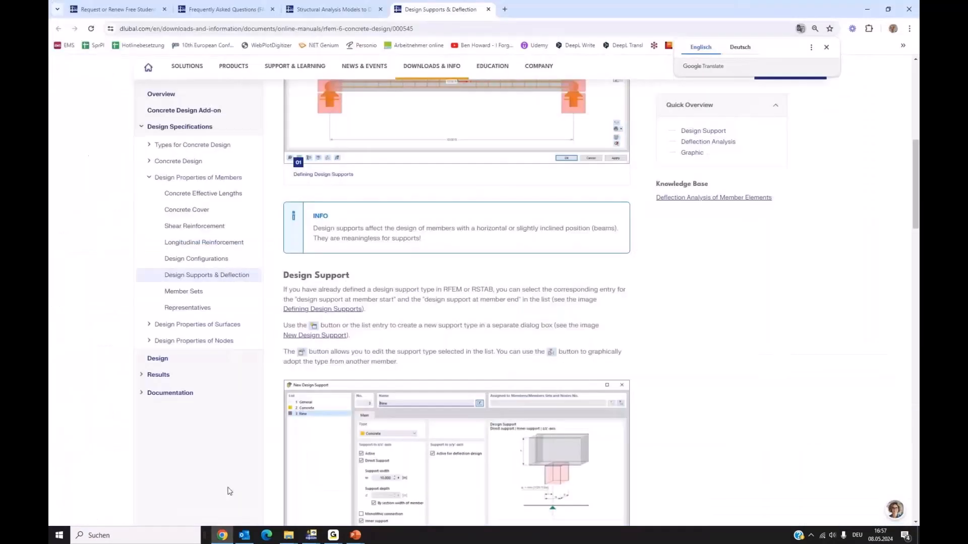
{"action": "left_click", "coordinate": [116, 10]}
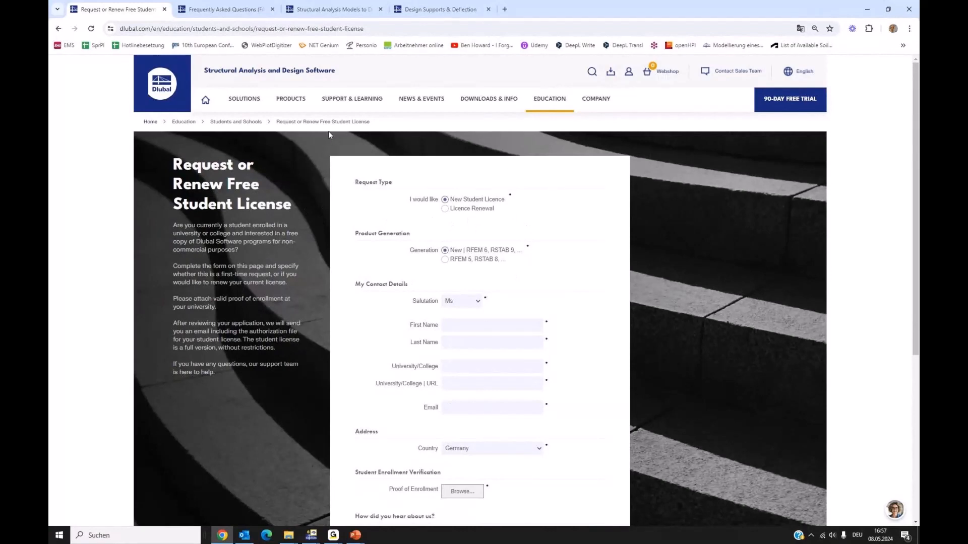
{"action": "left_click", "coordinate": [339, 10]}
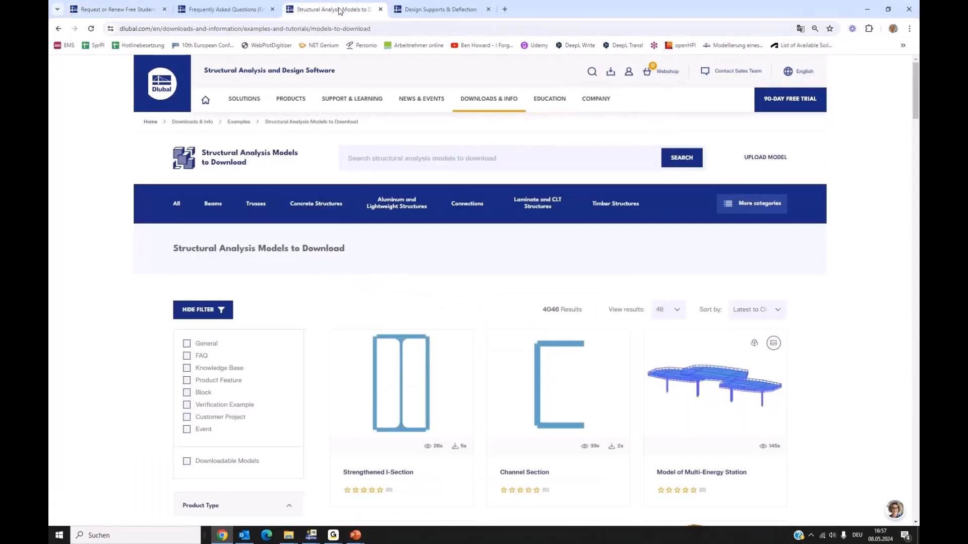
{"action": "scroll", "coordinate": [562, 272], "scroll_direction": "down", "scroll_amount": 3}
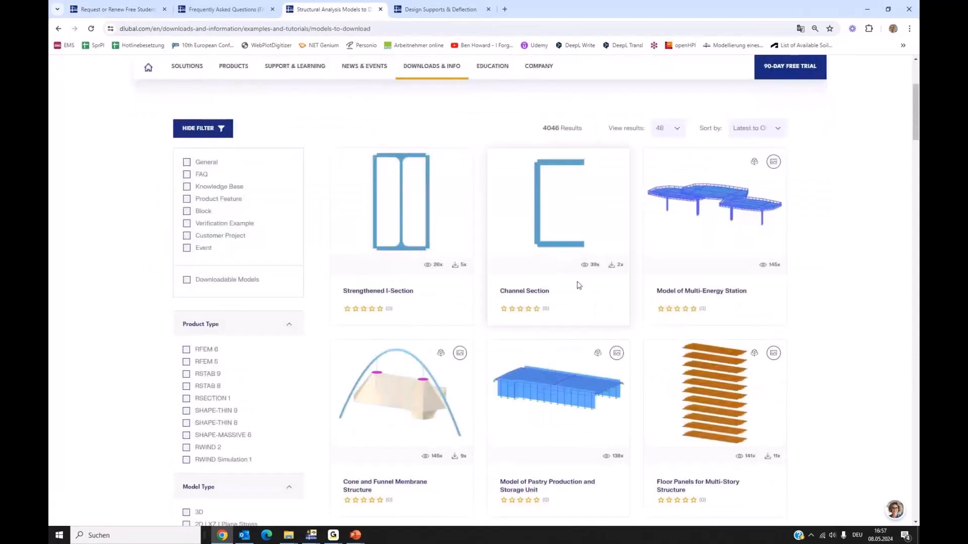
{"action": "scroll", "coordinate": [562, 272], "scroll_direction": "down", "scroll_amount": 9}
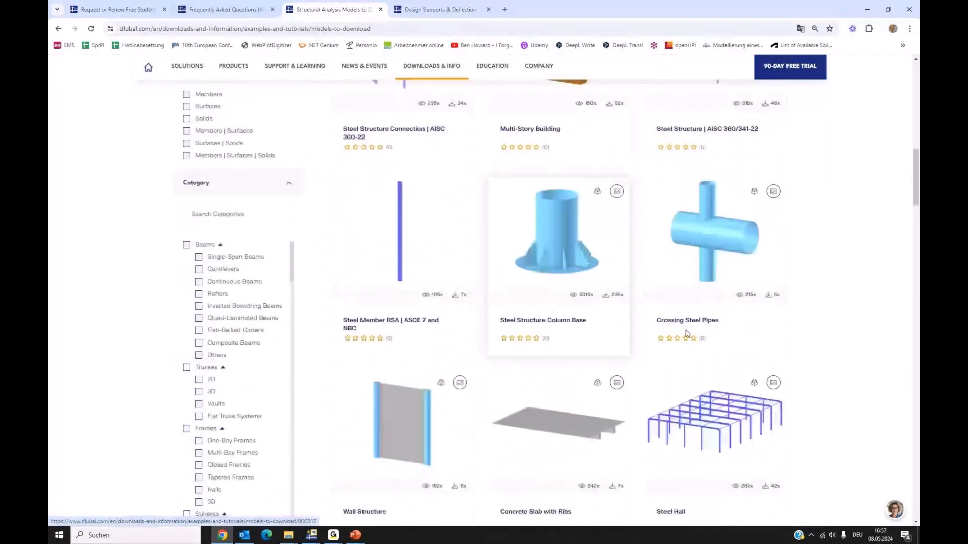
{"action": "scroll", "coordinate": [750, 366], "scroll_direction": "down", "scroll_amount": 3}
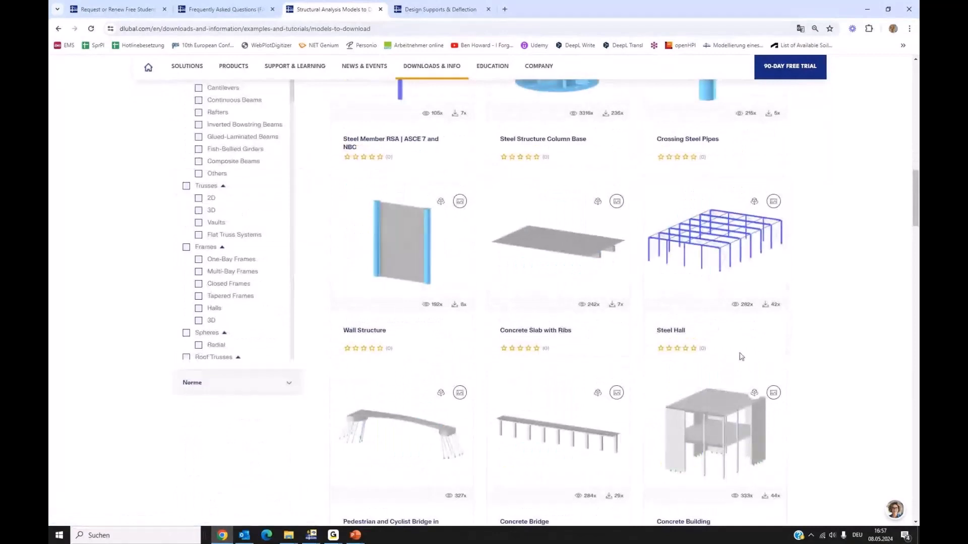
{"action": "scroll", "coordinate": [719, 363], "scroll_direction": "up", "scroll_amount": 5}
{"action": "scroll", "coordinate": [718, 364], "scroll_direction": "up", "scroll_amount": 10}
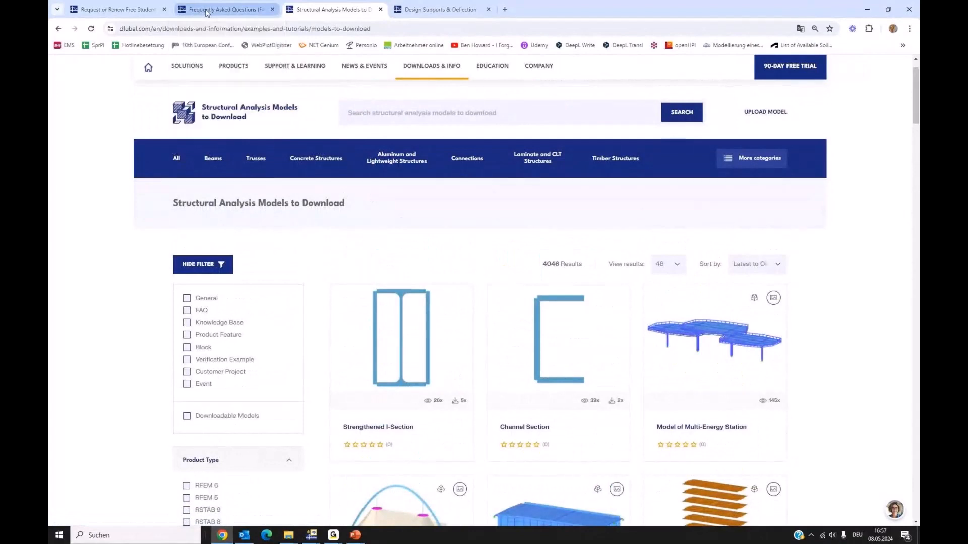
Show the Frequently Asked Questions (FAQ) page and skim its entries and filter categories.
{"action": "left_click", "coordinate": [207, 10]}
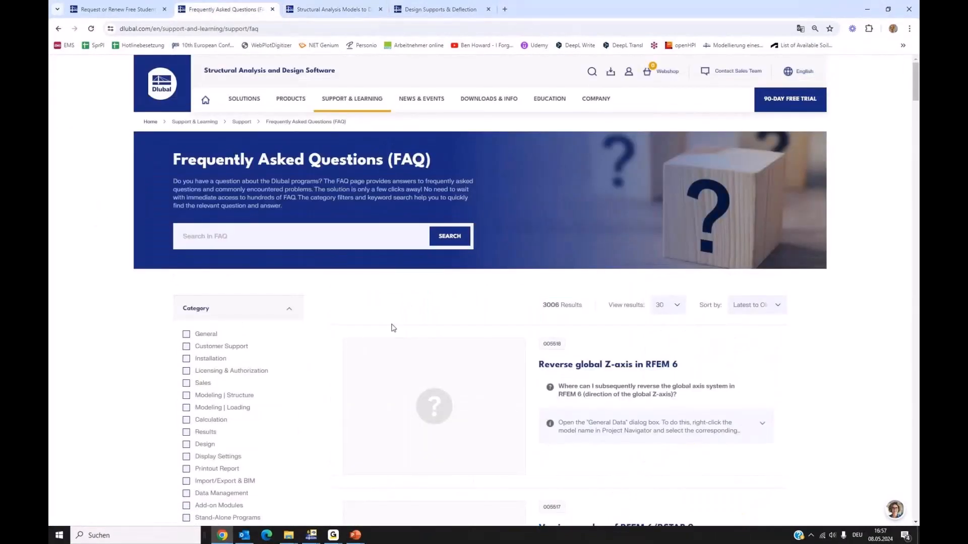
{"action": "scroll", "coordinate": [614, 378], "scroll_direction": "down", "scroll_amount": 3}
{"action": "scroll", "coordinate": [615, 378], "scroll_direction": "down", "scroll_amount": 10}
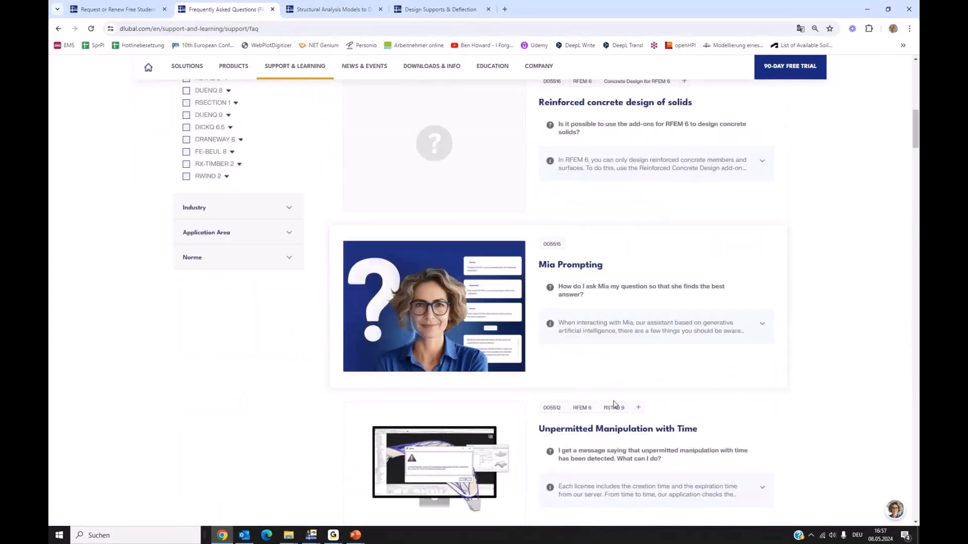
{"action": "scroll", "coordinate": [614, 403], "scroll_direction": "up", "scroll_amount": 6}
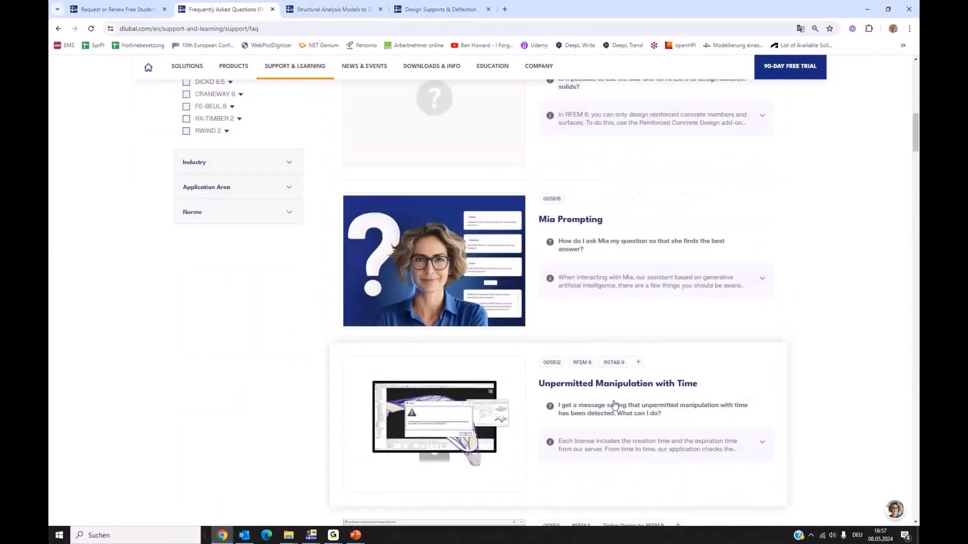
Filter the FAQ by the product Concrete Design for RFEM 6 and look through the matching questions.
{"action": "left_click", "coordinate": [224, 281]}
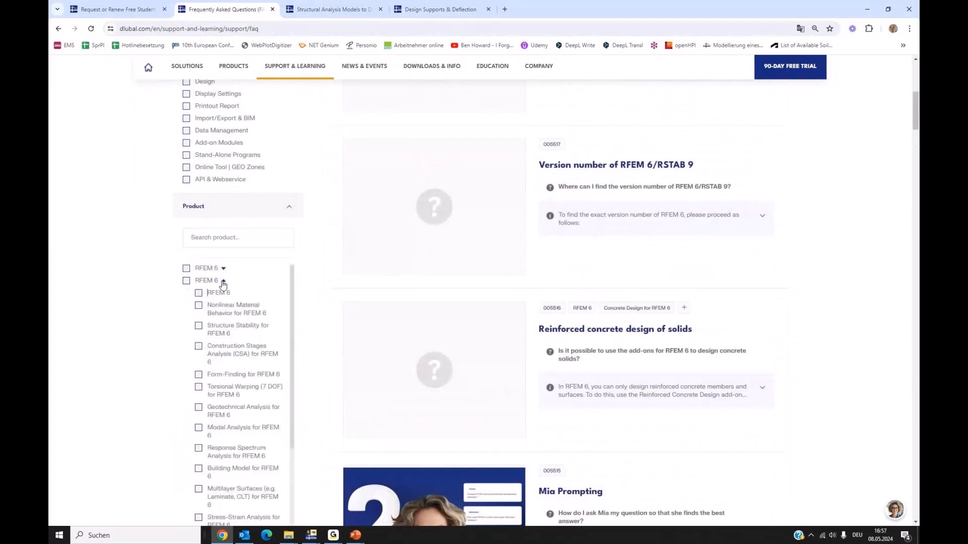
{"action": "scroll", "coordinate": [256, 348], "scroll_direction": "down", "scroll_amount": 3}
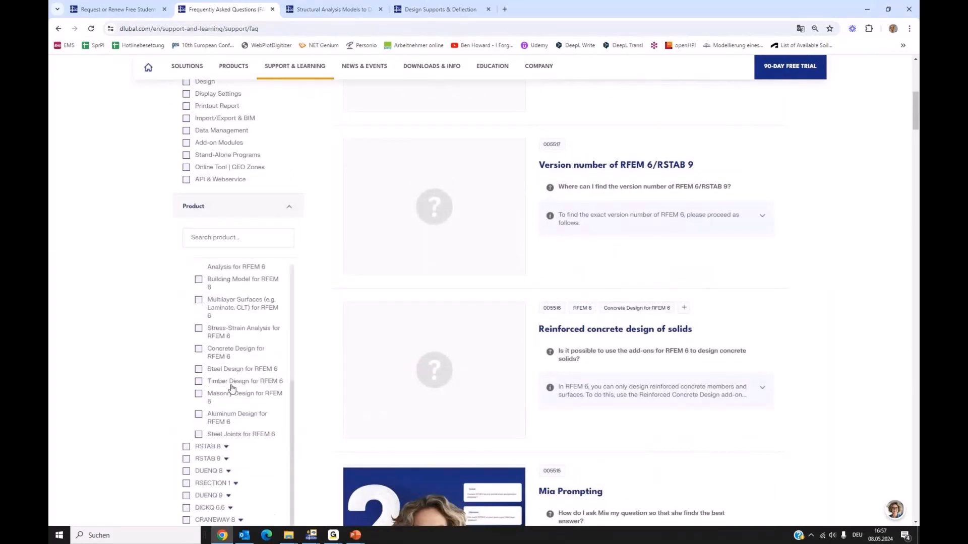
{"action": "left_click", "coordinate": [228, 352]}
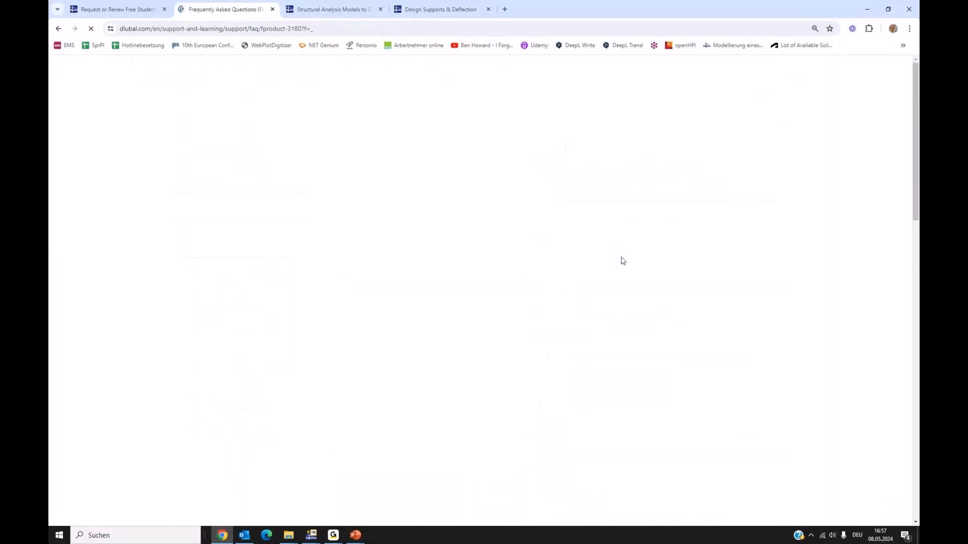
{"action": "scroll", "coordinate": [598, 286], "scroll_direction": "down", "scroll_amount": 2}
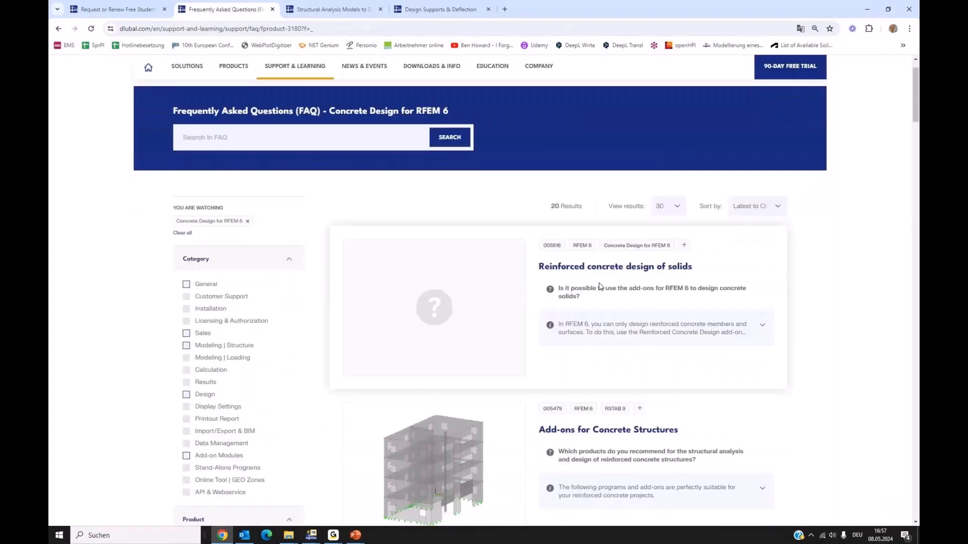
{"action": "scroll", "coordinate": [579, 242], "scroll_direction": "down", "scroll_amount": 2}
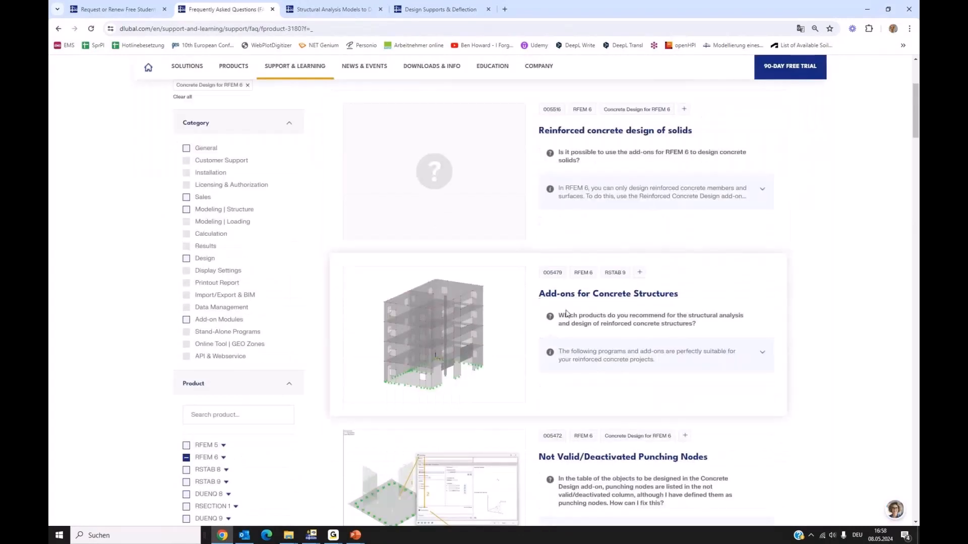
{"action": "scroll", "coordinate": [585, 314], "scroll_direction": "down", "scroll_amount": 3}
{"action": "scroll", "coordinate": [590, 327], "scroll_direction": "down", "scroll_amount": 1}
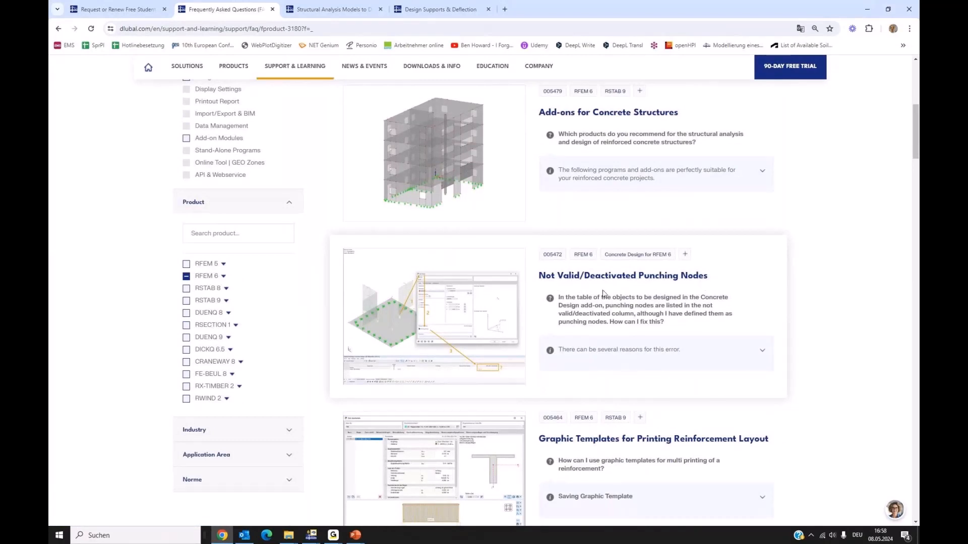
{"action": "scroll", "coordinate": [403, 298], "scroll_direction": "up", "scroll_amount": 7}
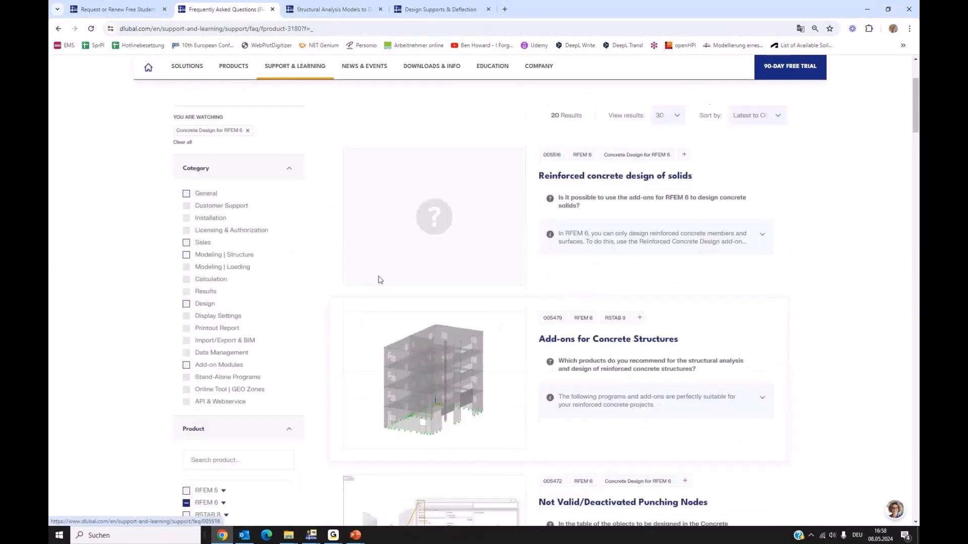
Open the Knowledge Base from the support pages and filter its technical articles by the product RFEM 6.
{"action": "mouse_move", "coordinate": [352, 103]}
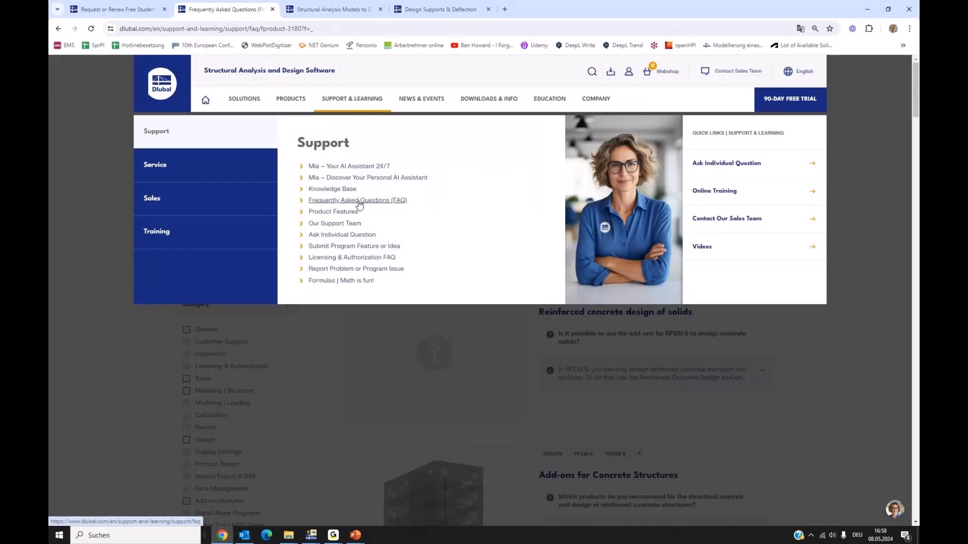
{"action": "left_click", "coordinate": [333, 189]}
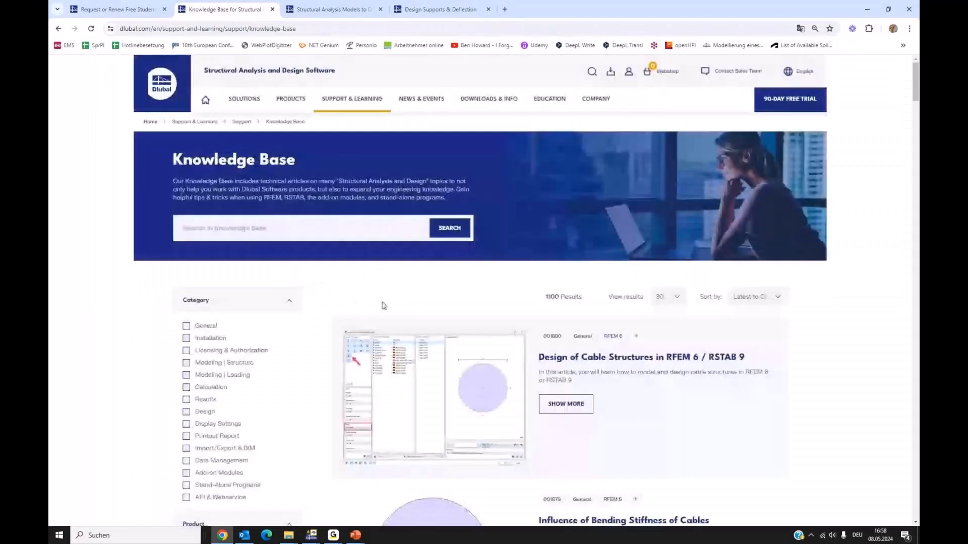
{"action": "scroll", "coordinate": [383, 305], "scroll_direction": "down", "scroll_amount": 1}
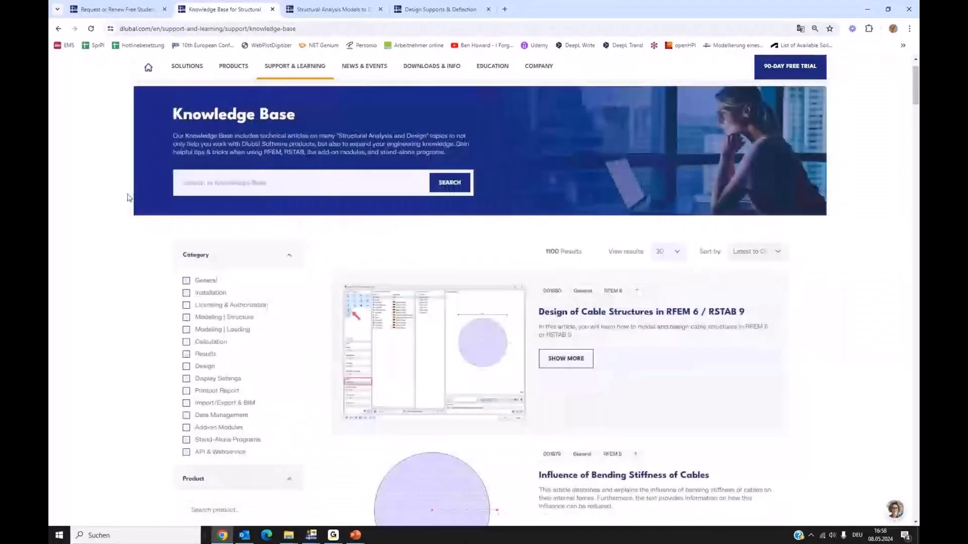
{"action": "scroll", "coordinate": [111, 194], "scroll_direction": "down", "scroll_amount": 3}
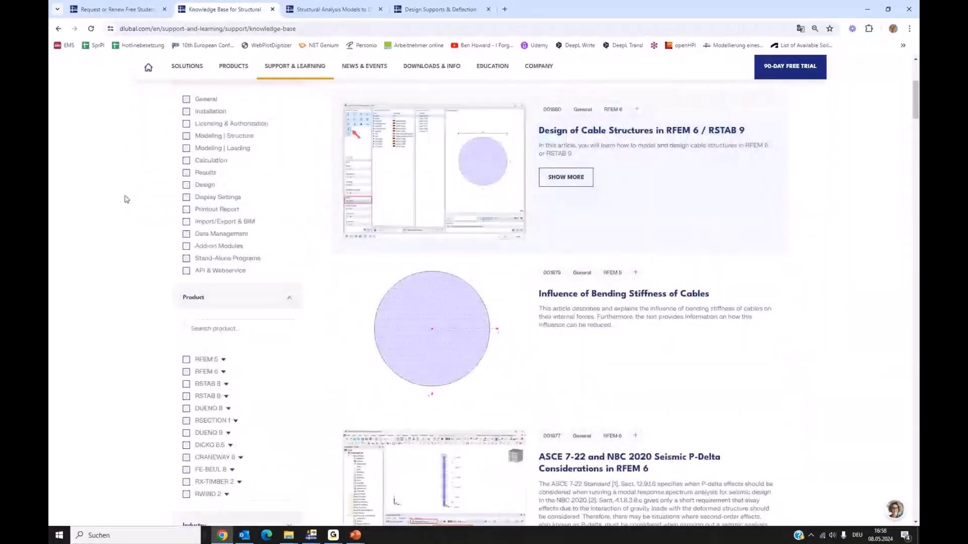
{"action": "scroll", "coordinate": [126, 199], "scroll_direction": "down", "scroll_amount": 2}
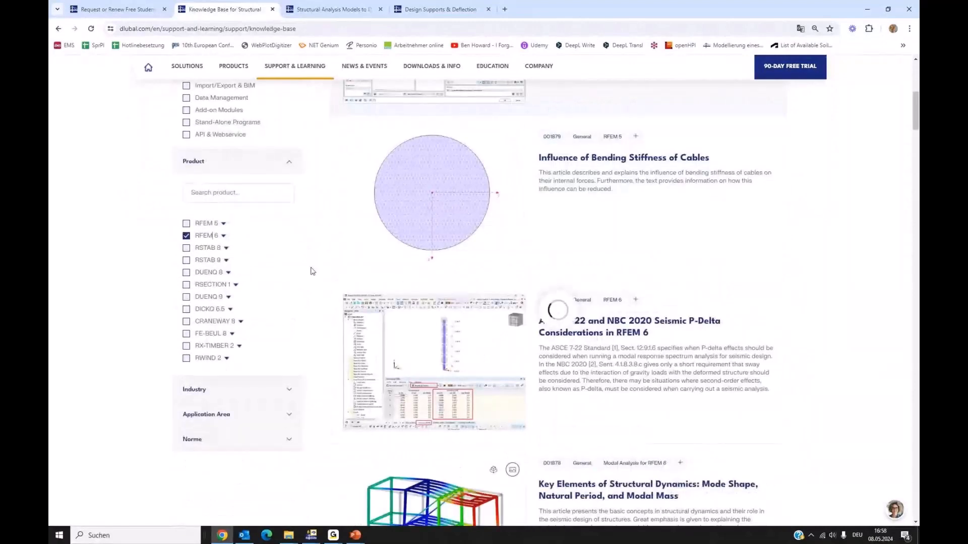
{"action": "left_click", "coordinate": [224, 237]}
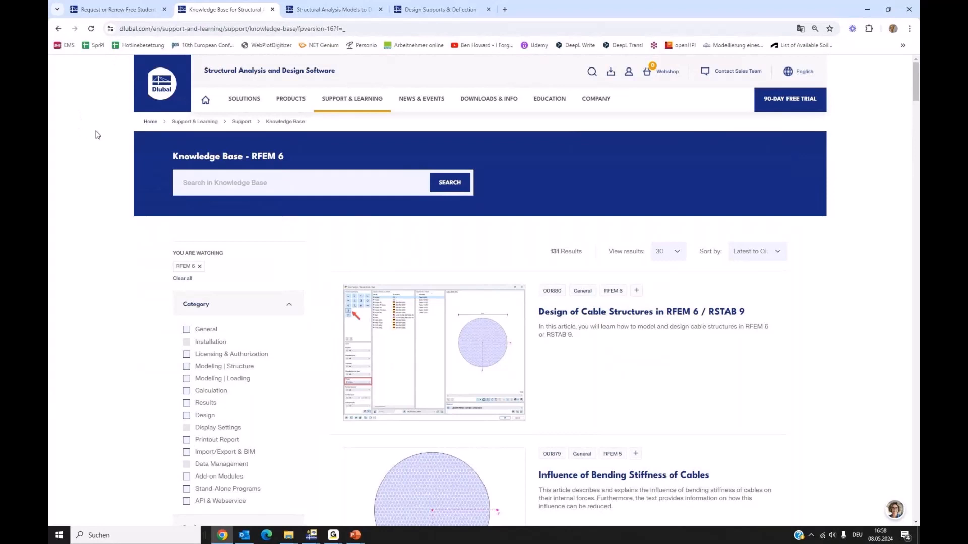
{"action": "mouse_move", "coordinate": [116, 11]}
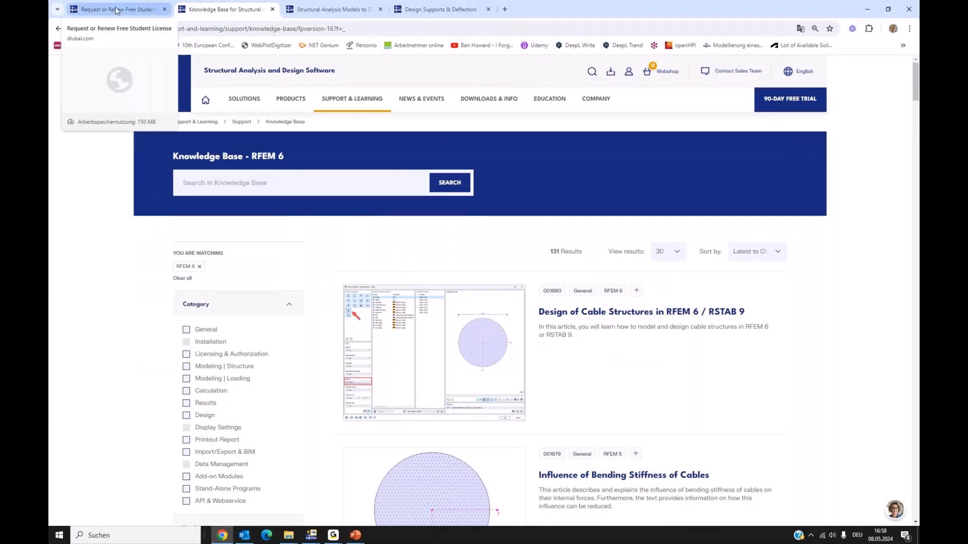